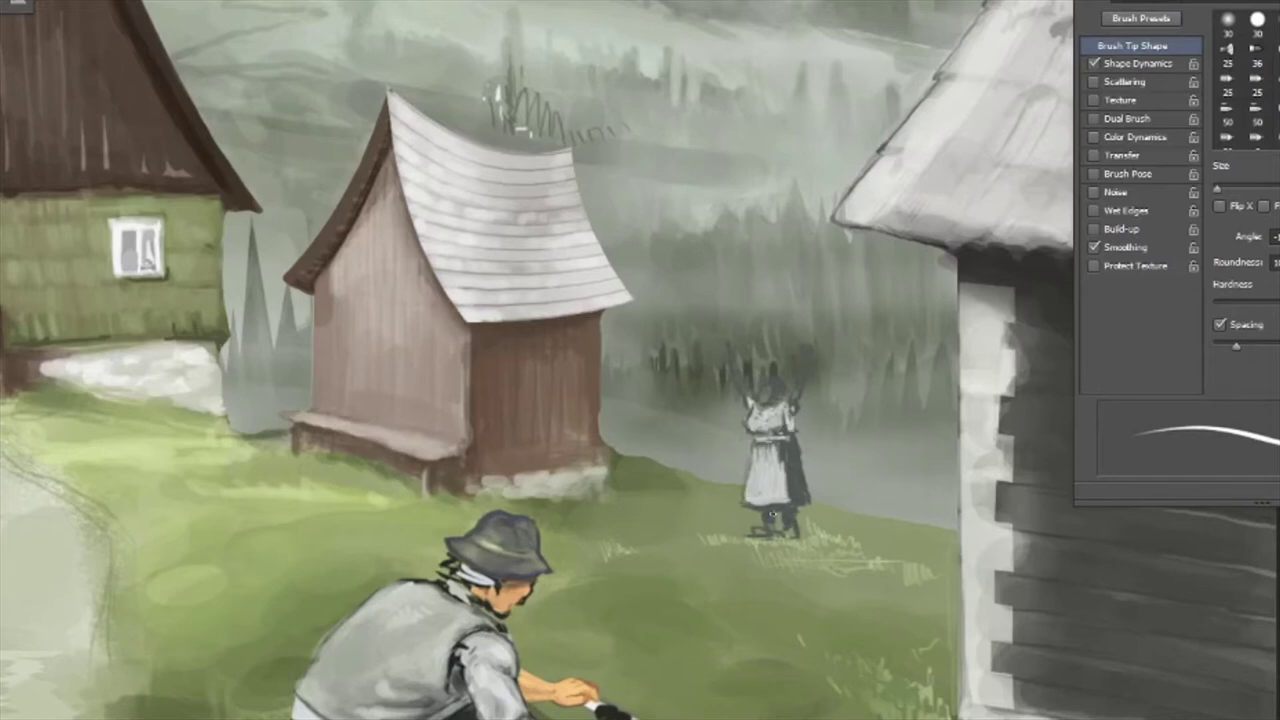
Paint a small brown wooden fence on the slope beside the shed's stone base, behind the hanging laundry
{"action": "key", "text": "."}
{"action": "key", "text": "."}
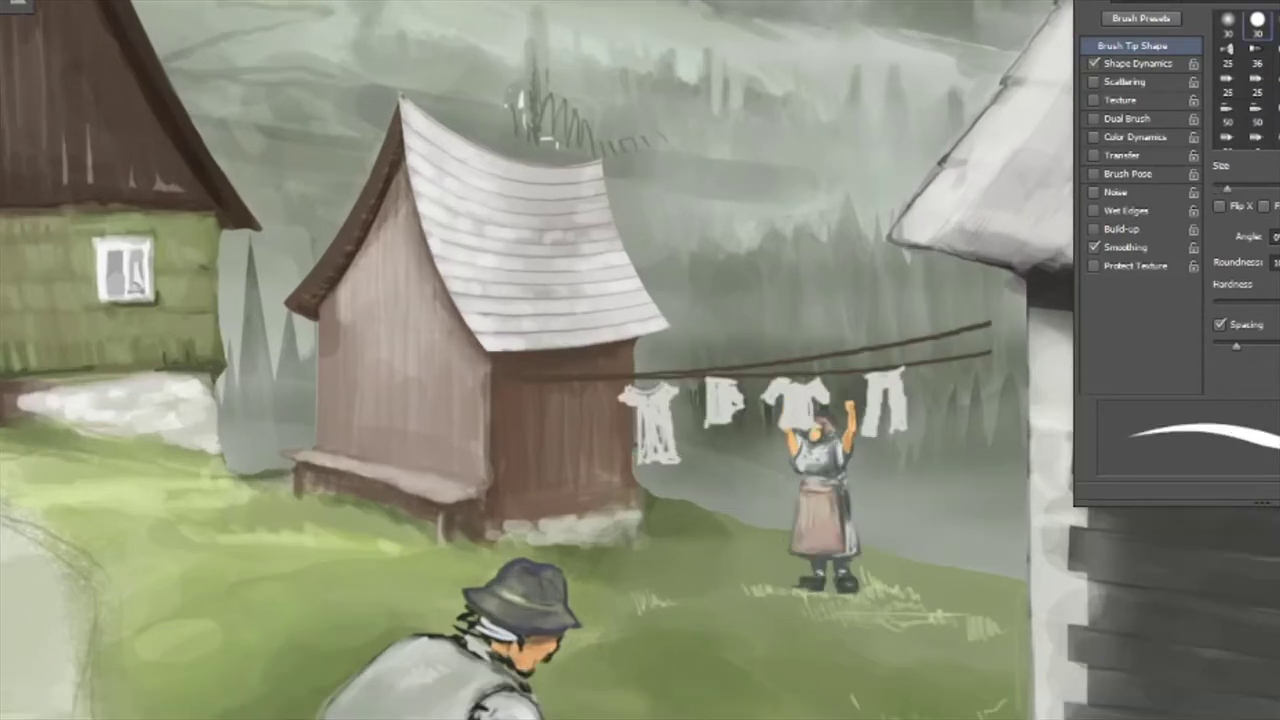
{"action": "mouse_move", "coordinate": [638, 487]}
{"action": "left_mouse_down"}
{"action": "mouse_move", "coordinate": [692, 466]}
{"action": "mouse_move", "coordinate": [720, 505]}
{"action": "left_mouse_up"}
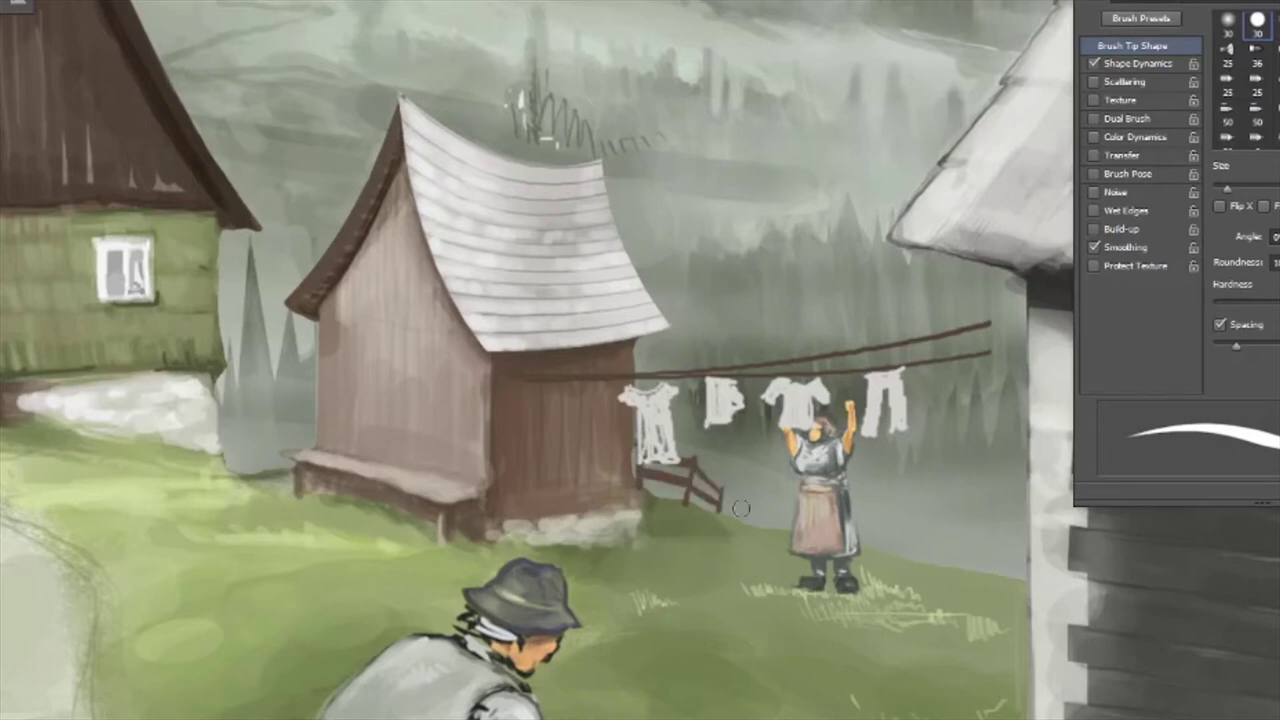
Disable Shape Dynamics, enable Transfer, and brush a pale strip of grass across the meadow from the path toward the stone-cornered building
{"action": "scroll", "coordinate": [737, 513], "scroll_direction": "up", "scroll_amount": 3}
{"action": "mouse_move", "coordinate": [829, 509]}
{"action": "left_mouse_down"}
{"action": "mouse_move", "coordinate": [767, 429]}
{"action": "mouse_move", "coordinate": [737, 467]}
{"action": "mouse_move", "coordinate": [690, 450]}
{"action": "mouse_move", "coordinate": [790, 465]}
{"action": "mouse_move", "coordinate": [573, 327]}
{"action": "mouse_move", "coordinate": [600, 390]}
{"action": "mouse_move", "coordinate": [560, 360]}
{"action": "mouse_move", "coordinate": [571, 320]}
{"action": "left_mouse_up"}
{"action": "left_click", "coordinate": [1093, 63]}
{"action": "left_click", "coordinate": [1093, 155]}
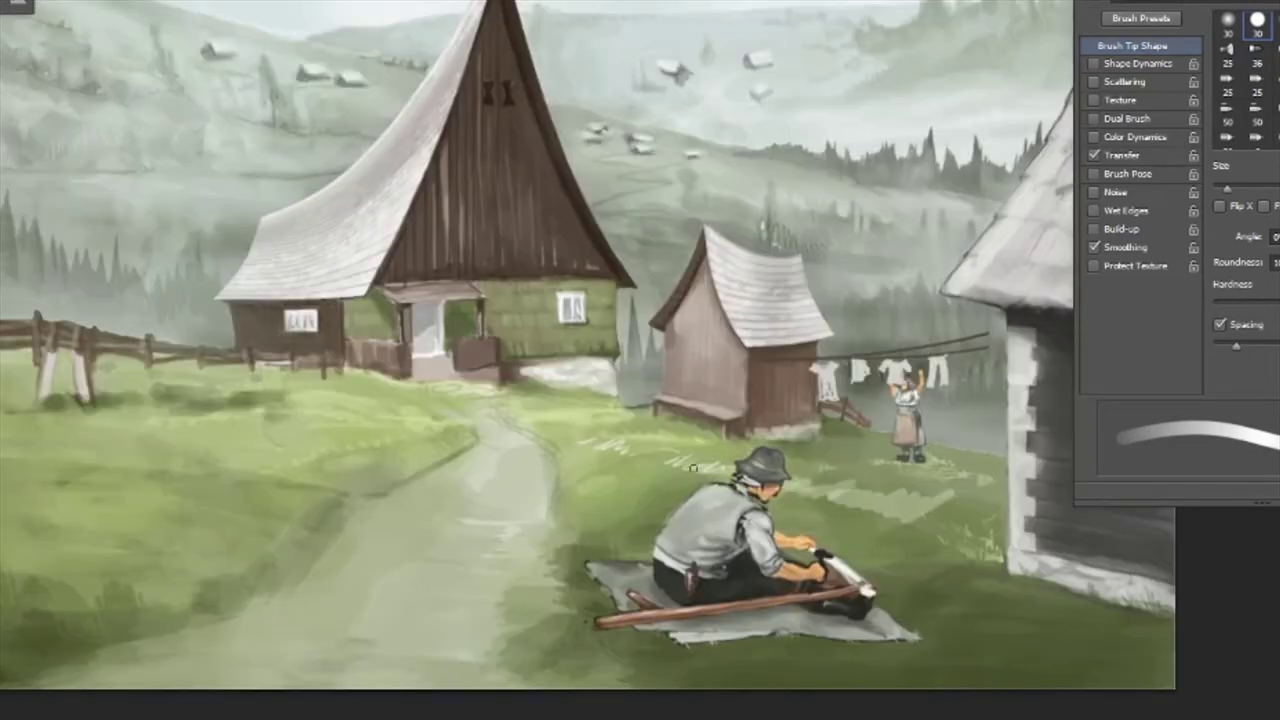
{"action": "mouse_move", "coordinate": [692, 466]}
{"action": "left_mouse_down"}
{"action": "mouse_move", "coordinate": [520, 432]}
{"action": "mouse_move", "coordinate": [690, 455]}
{"action": "mouse_move", "coordinate": [941, 516]}
{"action": "left_mouse_up"}
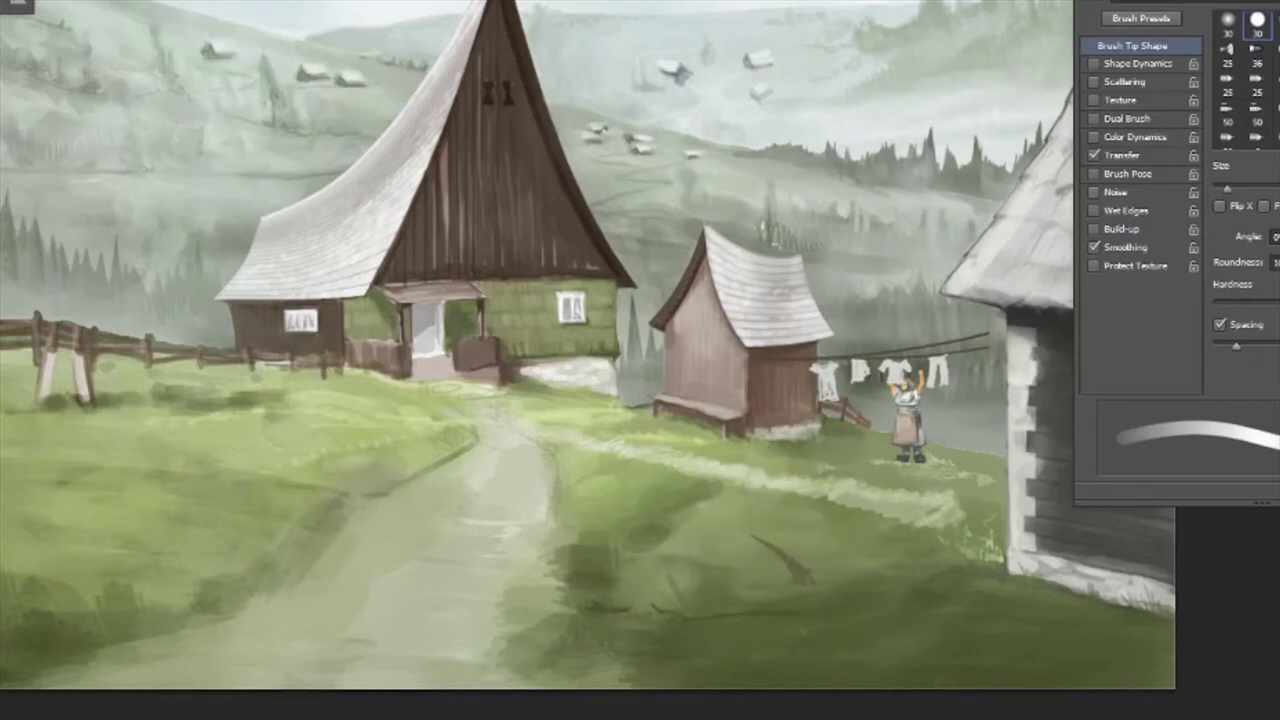
Roughen the pale grass strip across the meadow with a textured brush tip
{"action": "key", "text": "period"}
{"action": "key", "text": "period"}
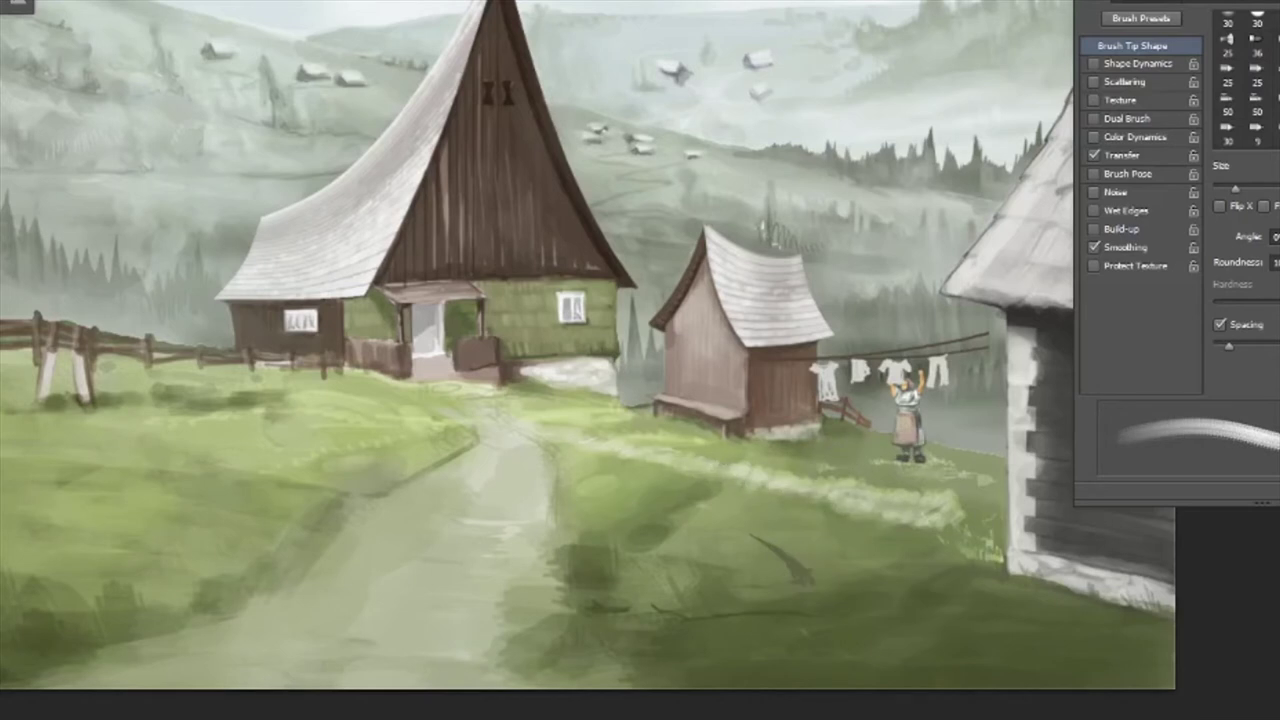
{"action": "left_click_drag", "start_coordinate": [940, 520], "coordinate": [753, 452]}
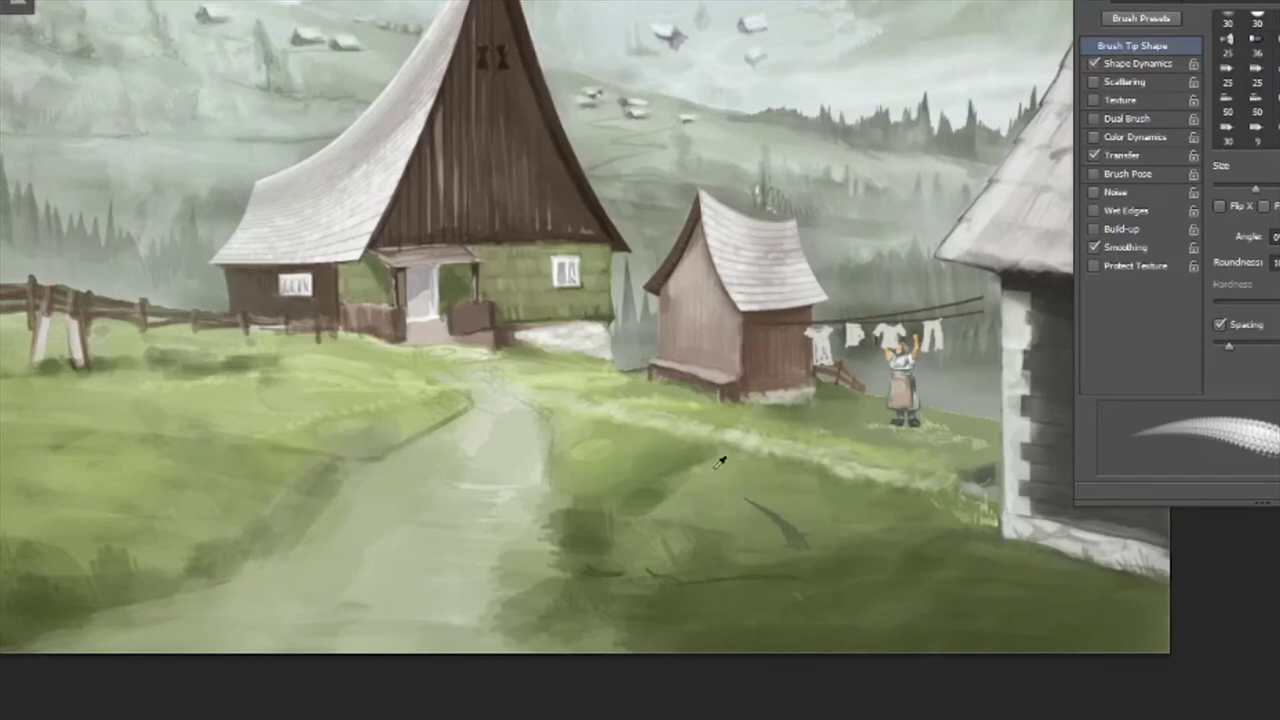
Paint a grey rock at the foot of the stone-cornered building and trim its outline with the eraser
{"action": "key", "text": "ctrl+minus"}
{"action": "key", "text": "z"}
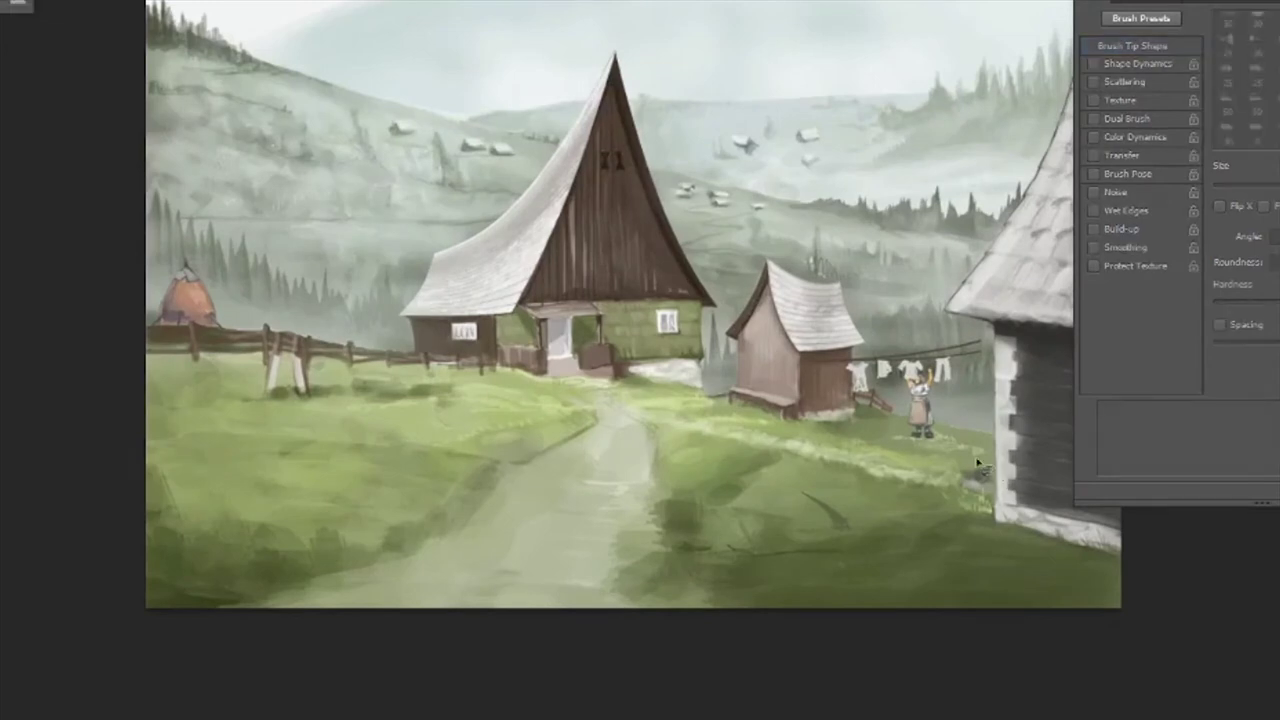
{"action": "left_click", "coordinate": [1020, 520]}
{"action": "mouse_move", "coordinate": [968, 458]}
{"action": "left_mouse_down"}
{"action": "mouse_move", "coordinate": [862, 430]}
{"action": "mouse_move", "coordinate": [920, 385]}
{"action": "mouse_move", "coordinate": [966, 374]}
{"action": "left_mouse_up"}
{"action": "key", "text": "e"}
{"action": "mouse_move", "coordinate": [880, 430]}
{"action": "left_mouse_down"}
{"action": "mouse_move", "coordinate": [945, 400]}
{"action": "mouse_move", "coordinate": [950, 445]}
{"action": "mouse_move", "coordinate": [875, 425]}
{"action": "left_mouse_up"}
{"action": "key", "text": "b"}
{"action": "mouse_move", "coordinate": [960, 448]}
{"action": "left_mouse_down"}
{"action": "mouse_move", "coordinate": [914, 434]}
{"action": "mouse_move", "coordinate": [900, 448]}
{"action": "mouse_move", "coordinate": [955, 440]}
{"action": "mouse_move", "coordinate": [880, 430]}
{"action": "mouse_move", "coordinate": [940, 420]}
{"action": "mouse_move", "coordinate": [915, 402]}
{"action": "mouse_move", "coordinate": [860, 425]}
{"action": "mouse_move", "coordinate": [930, 440]}
{"action": "mouse_move", "coordinate": [963, 468]}
{"action": "mouse_move", "coordinate": [925, 418]}
{"action": "mouse_move", "coordinate": [932, 404]}
{"action": "left_mouse_up"}
{"action": "key", "text": "e"}
{"action": "key", "text": "bracketleft"}
{"action": "key", "text": "bracketleft"}
{"action": "key", "text": "bracketleft"}
{"action": "key", "text": "b"}
{"action": "scroll", "coordinate": [903, 437], "scroll_direction": "down", "scroll_amount": 3}
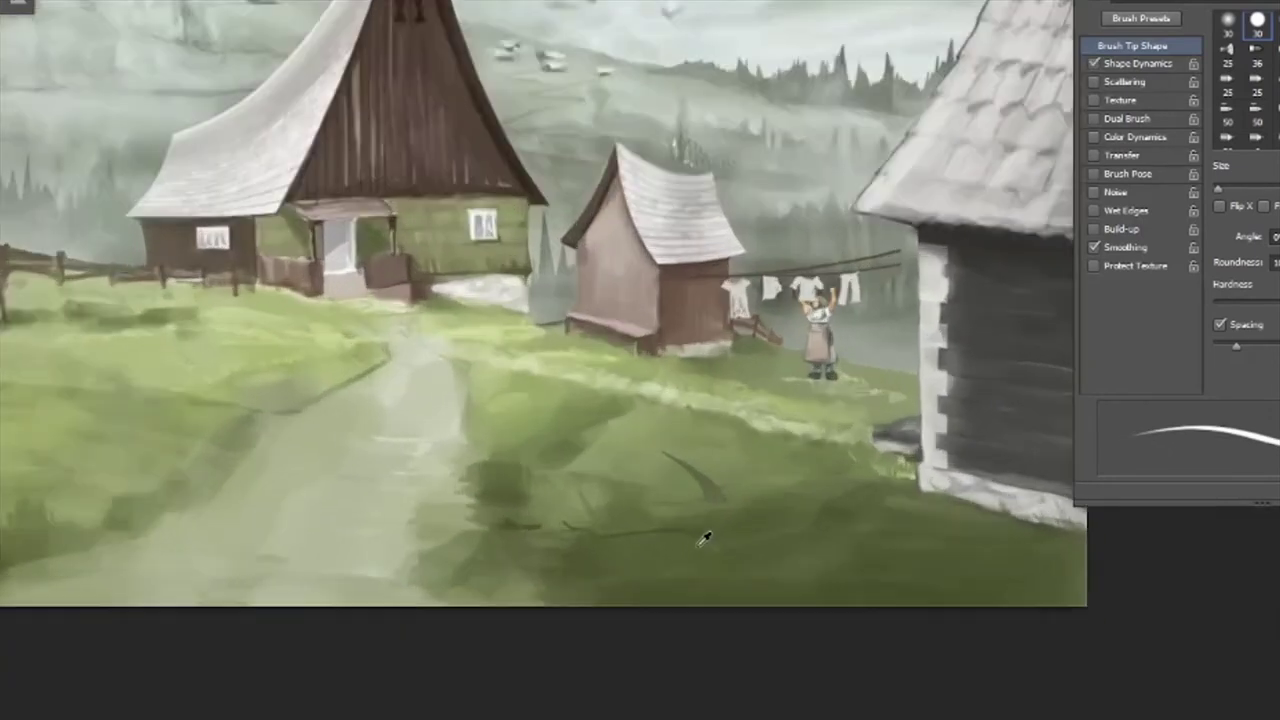
Refine the rock at the building's corner and extend it into the meadow with flat dark stones
{"action": "scroll", "coordinate": [700, 534], "scroll_direction": "up", "scroll_amount": 3}
{"action": "left_click_drag", "start_coordinate": [889, 389], "coordinate": [925, 385]}
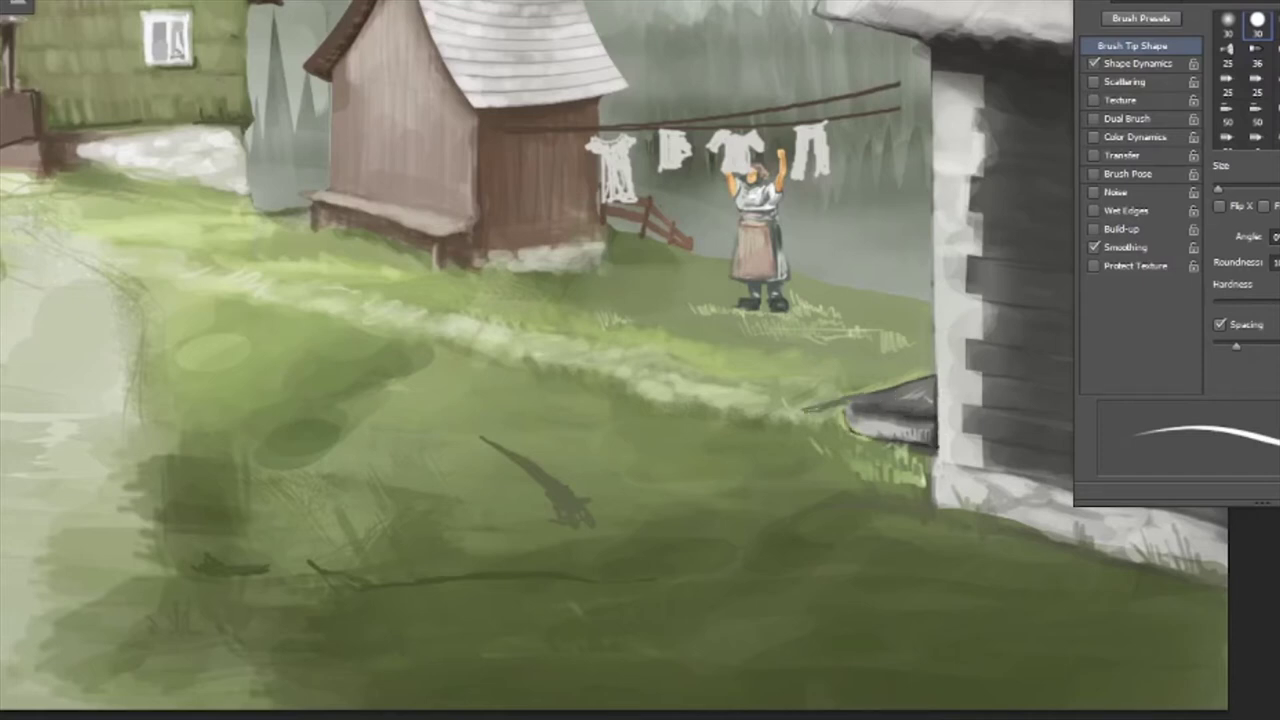
{"action": "left_click_drag", "start_coordinate": [846, 414], "coordinate": [765, 404]}
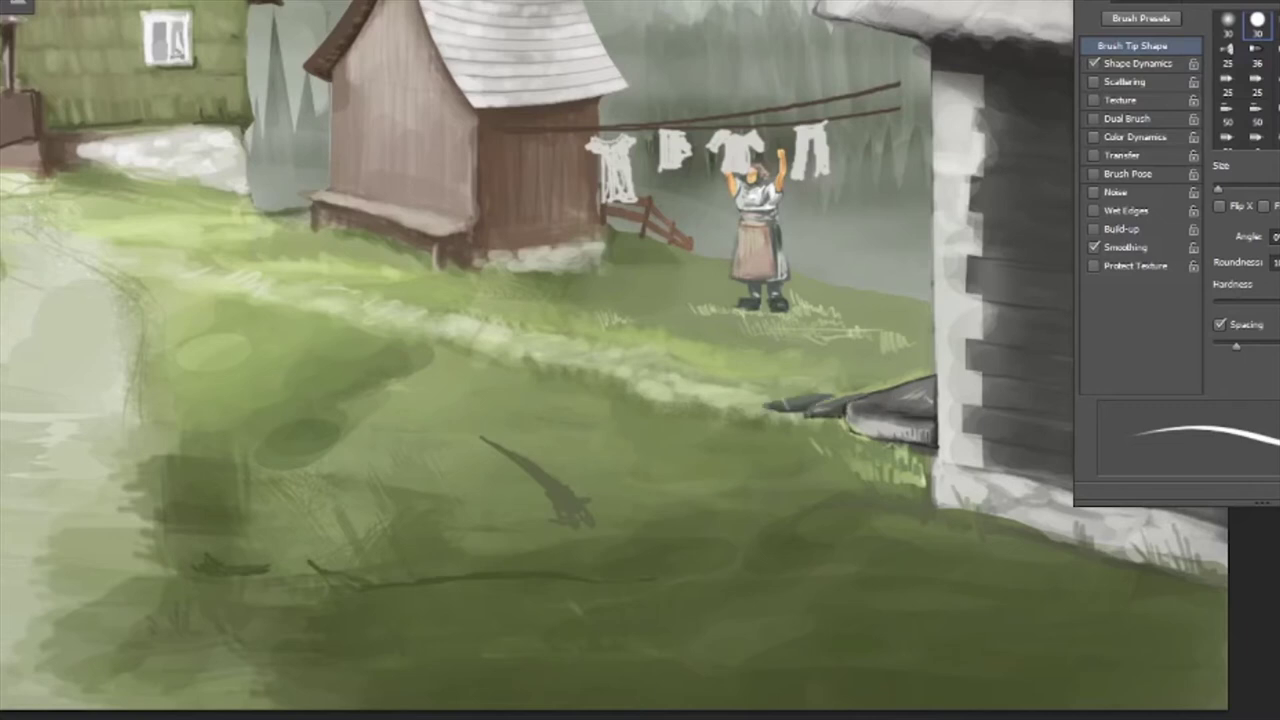
Erase the rough edges around the rocks at the building's corner
{"action": "key", "text": "alt+e"}
{"action": "left_click", "coordinate": [846, 392]}
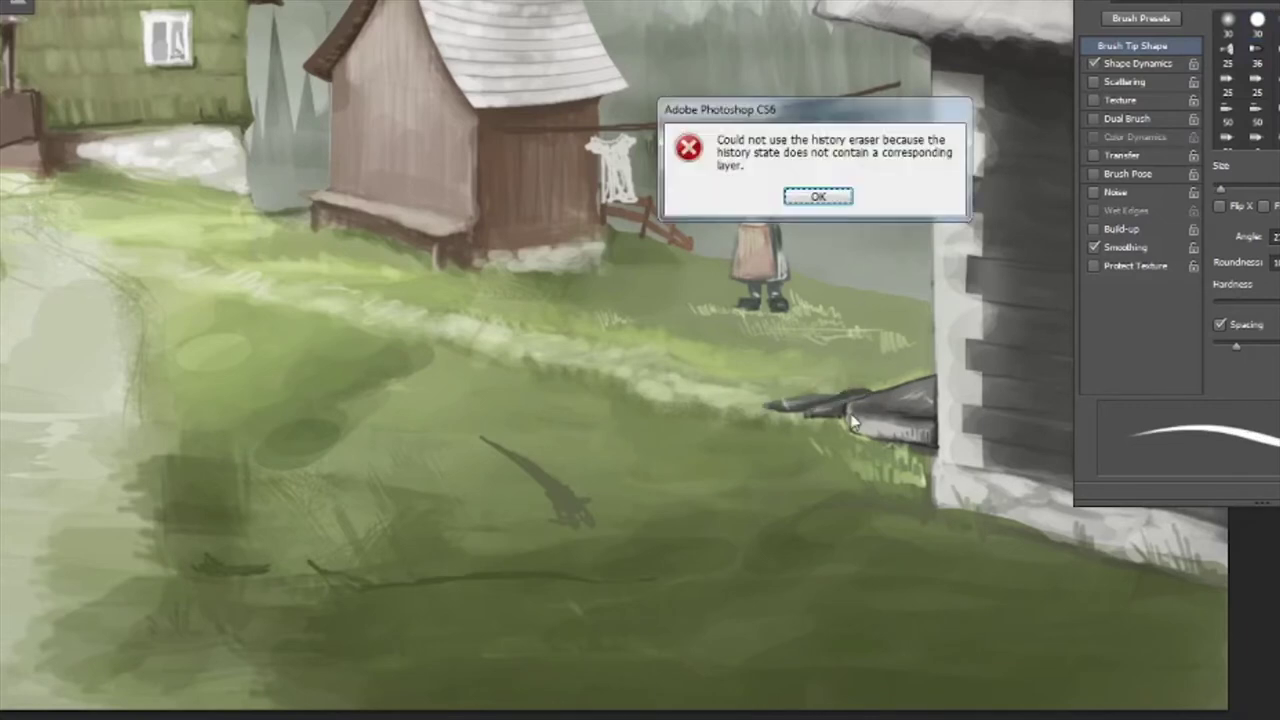
{"action": "key", "text": "Return"}
{"action": "key", "text": "e"}
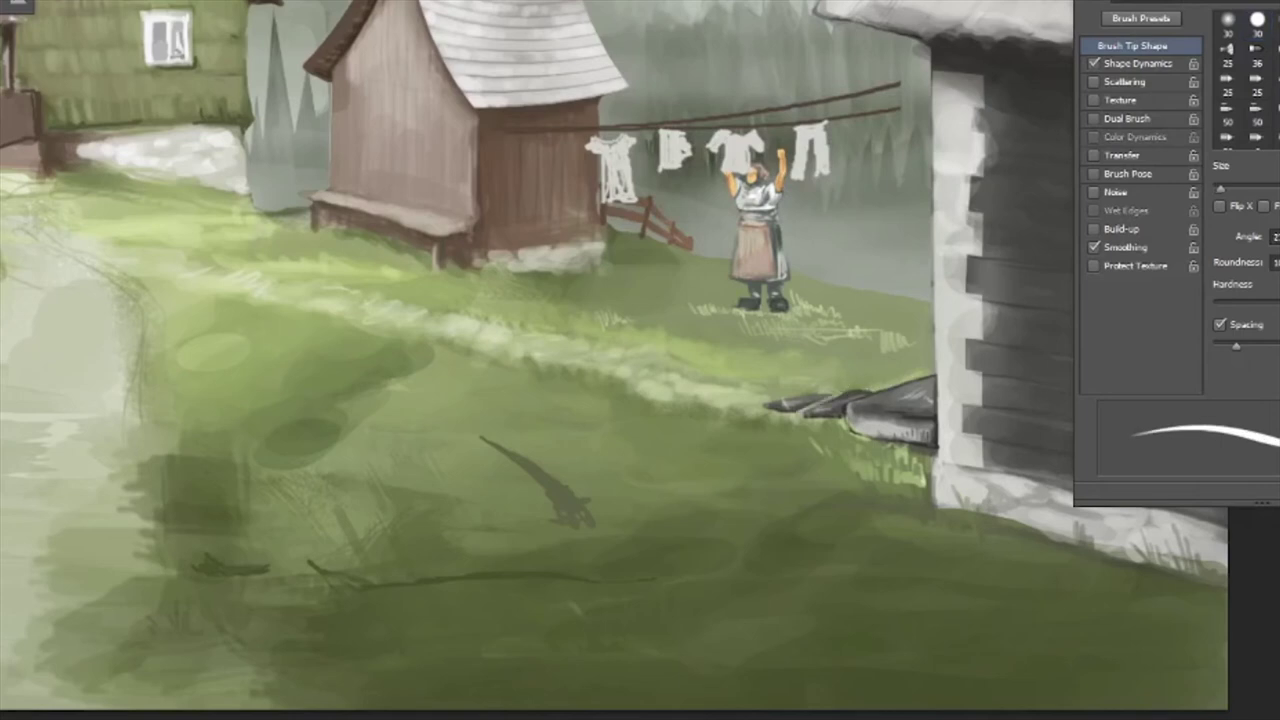
Paint dark vertical planks inside the selected porch railing panel of the main house
{"action": "scroll", "coordinate": [880, 360], "scroll_direction": "down", "scroll_amount": 1}
{"action": "key", "text": "b"}
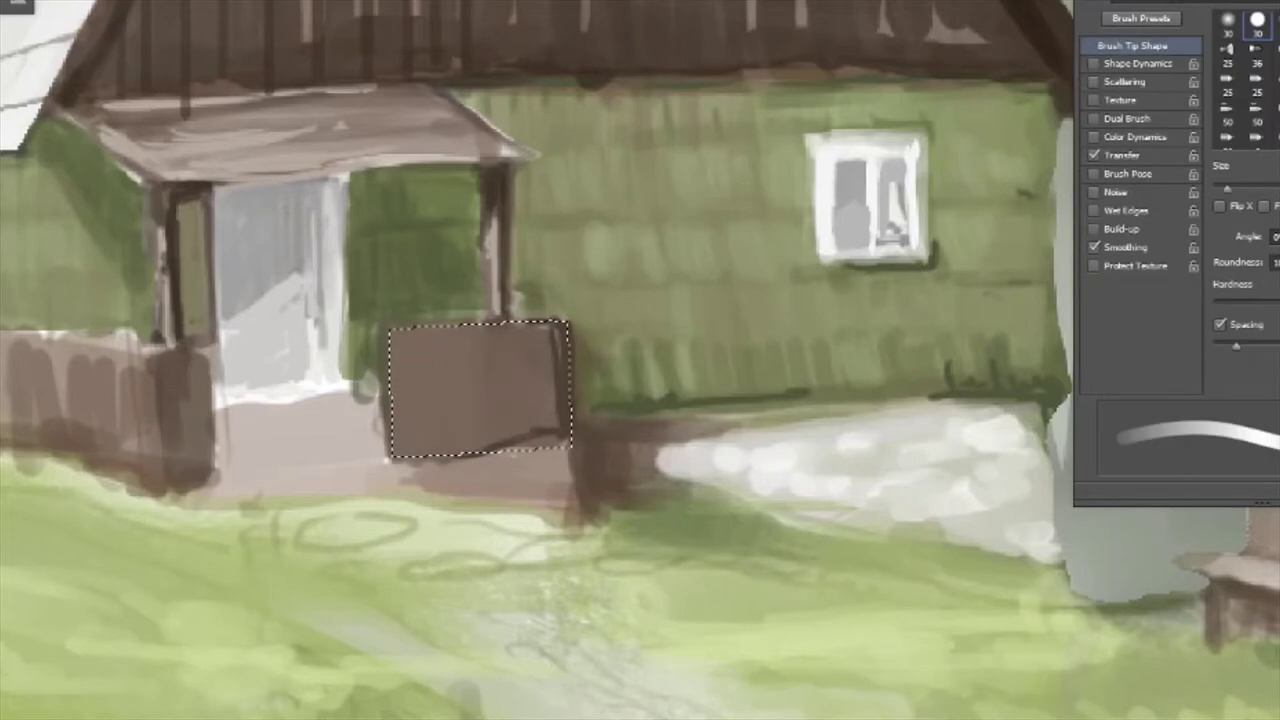
{"action": "left_click_drag", "start_coordinate": [400, 446], "coordinate": [545, 436]}
{"action": "left_click_drag", "start_coordinate": [545, 352], "coordinate": [545, 450]}
{"action": "left_click_drag", "start_coordinate": [486, 394], "coordinate": [550, 392]}
{"action": "left_click_drag", "start_coordinate": [520, 446], "coordinate": [520, 384]}
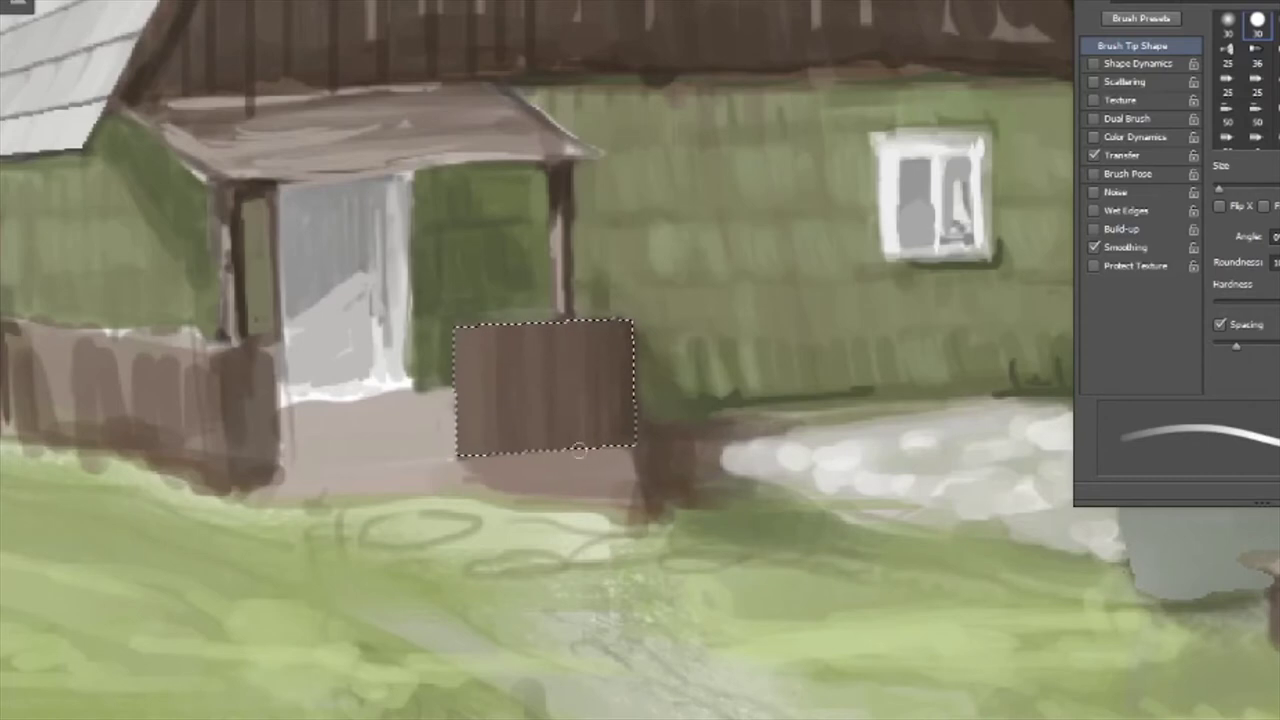
{"action": "left_click_drag", "start_coordinate": [542, 452], "coordinate": [542, 384]}
{"action": "mouse_move", "coordinate": [520, 452]}
{"action": "left_mouse_down"}
{"action": "mouse_move", "coordinate": [520, 384]}
{"action": "mouse_move", "coordinate": [528, 454]}
{"action": "left_mouse_up"}
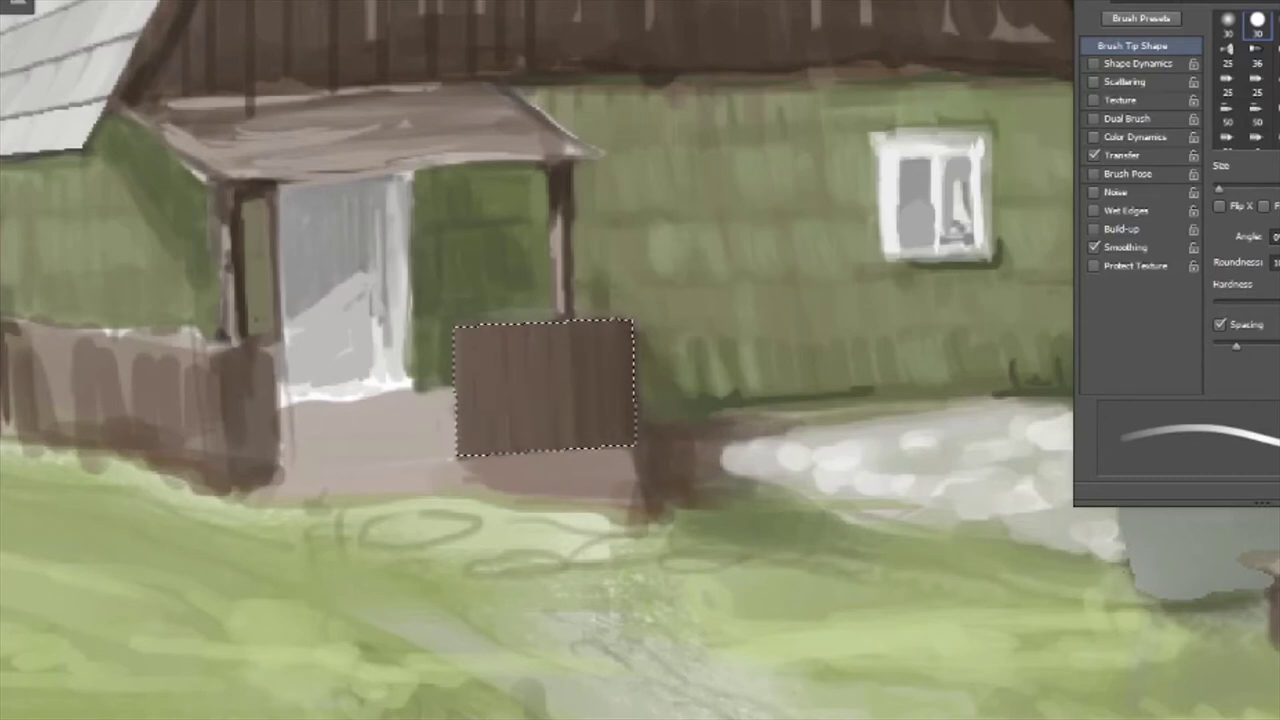
{"action": "key", "text": "ctrl+minus"}
{"action": "key", "text": "ctrl+plus"}
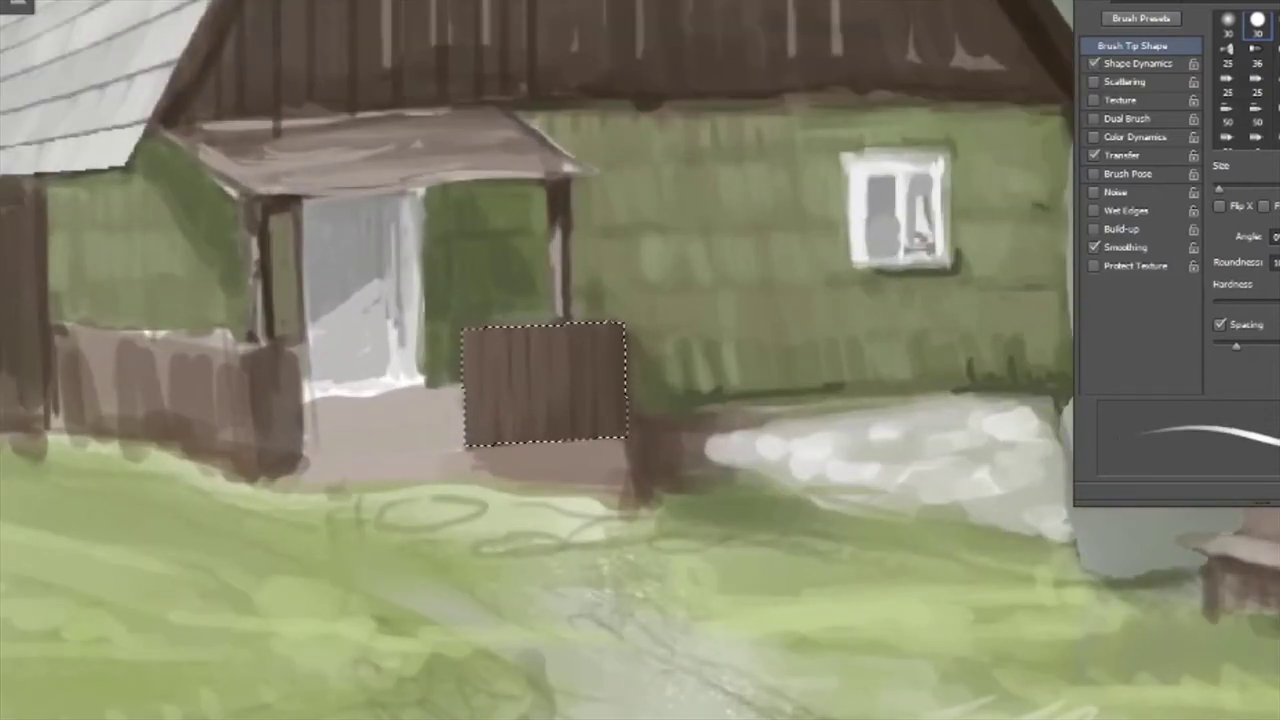
Shade the selected porch roof with brown strokes and clear the selection
{"action": "key", "text": "bracketleft"}
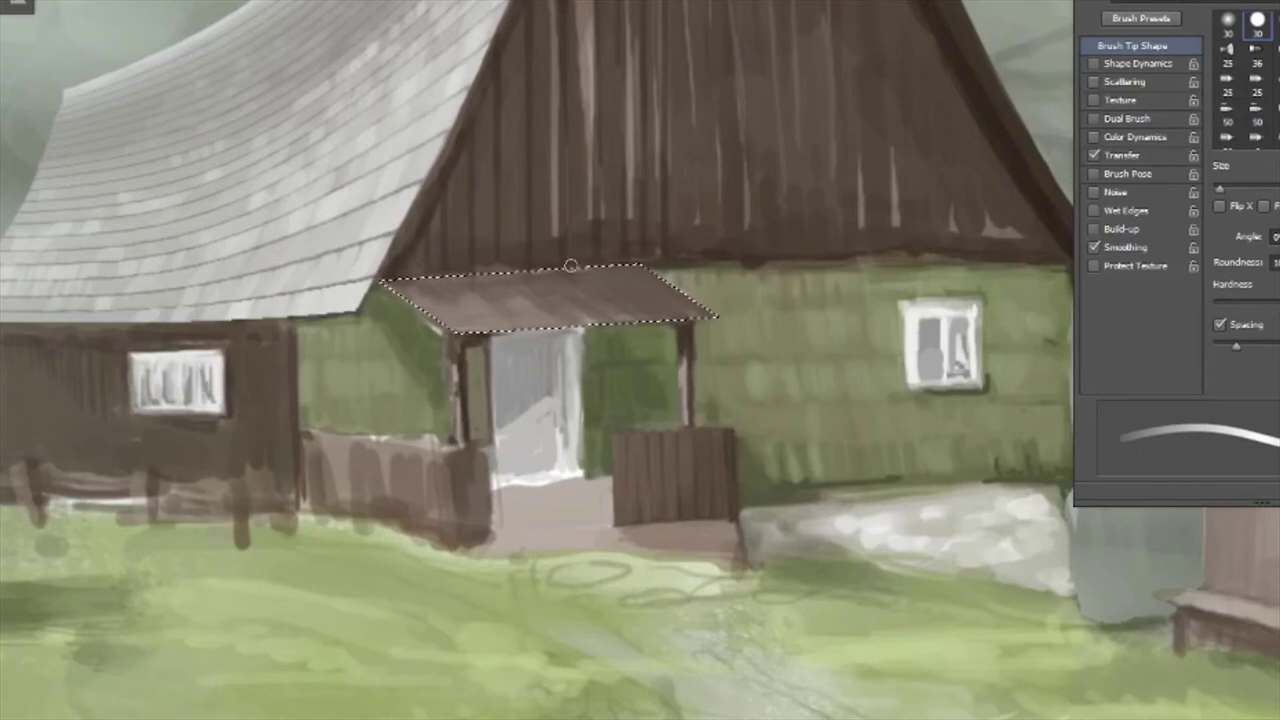
{"action": "key", "text": "ctrl+d"}
{"action": "left_click", "coordinate": [1094, 64]}
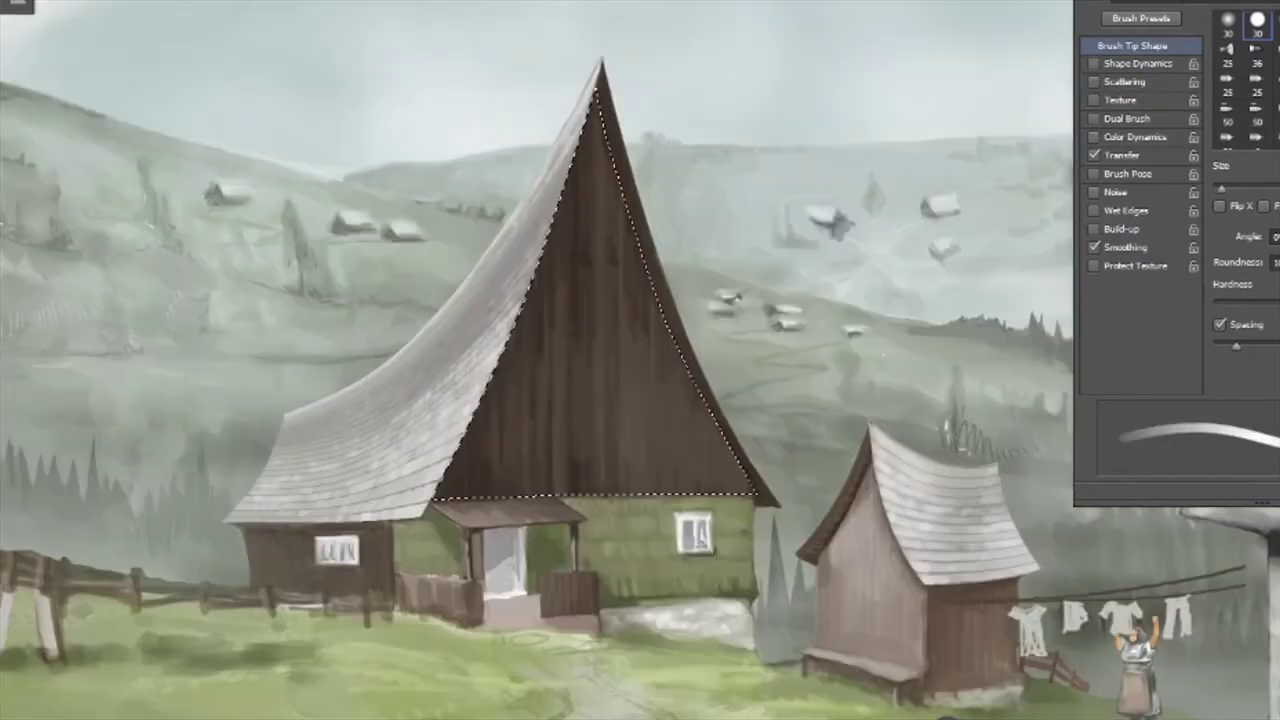
Paint vertical wooden planks down the selected gable of the main house and darken them with a larger soft brush
{"action": "mouse_move", "coordinate": [564, 350]}
{"action": "left_mouse_down"}
{"action": "mouse_move", "coordinate": [564, 495]}
{"action": "mouse_move", "coordinate": [597, 488]}
{"action": "left_mouse_up"}
{"action": "left_click_drag", "start_coordinate": [660, 345], "coordinate": [660, 495]}
{"action": "left_click_drag", "start_coordinate": [720, 425], "coordinate": [720, 497]}
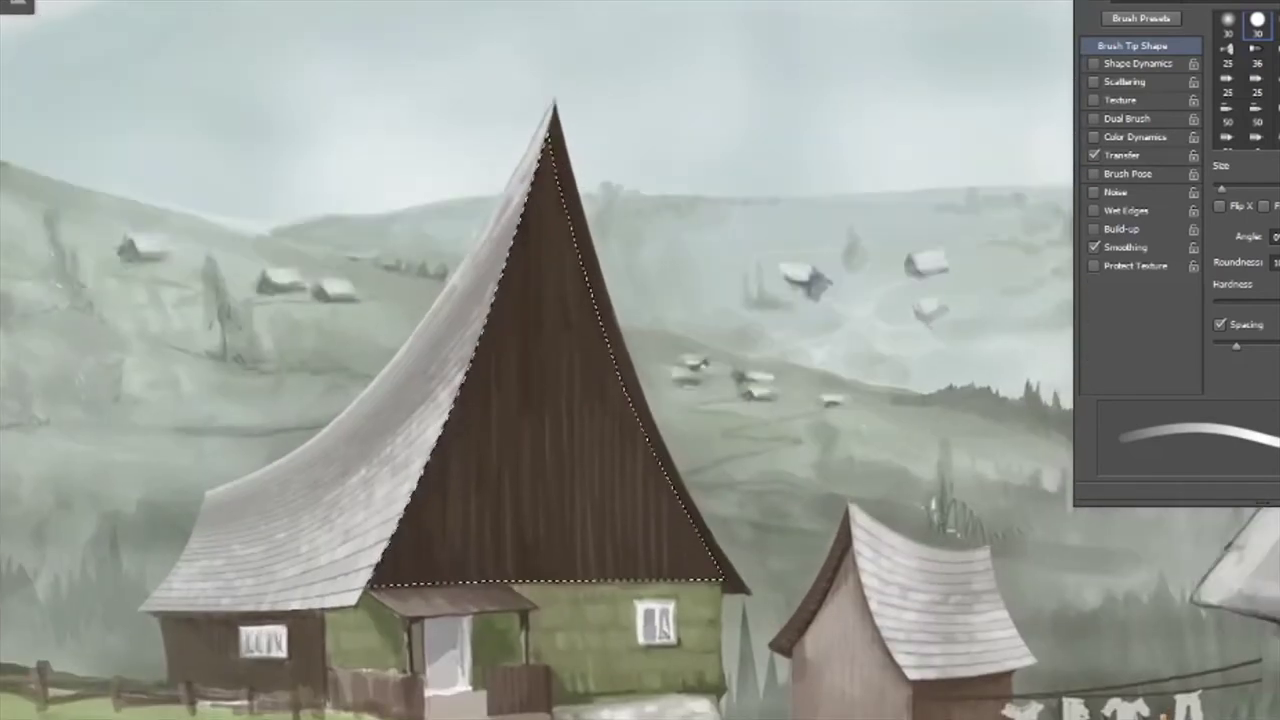
{"action": "key", "text": "bracketright"}
{"action": "key", "text": "shift+bracketleft"}
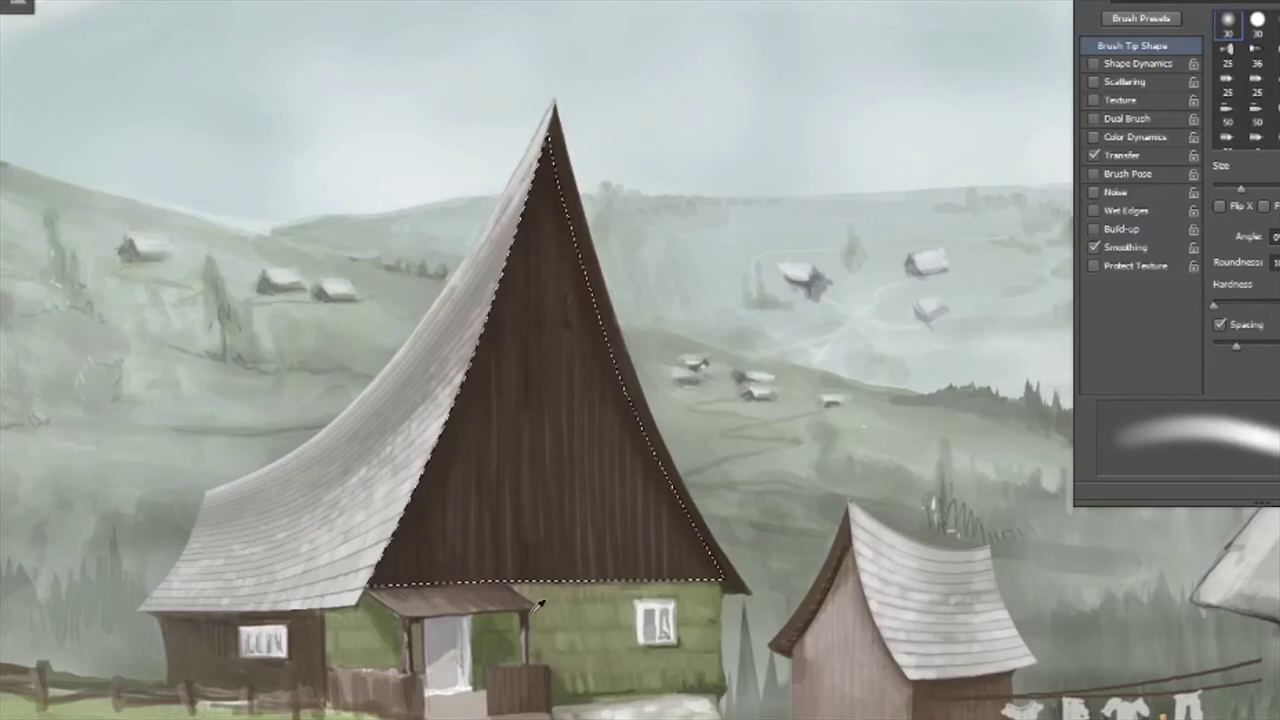
Paint two dark hourglass-shaped openings with light edges near the peak of the gable
{"action": "key", "text": "e"}
{"action": "scroll", "coordinate": [563, 308], "scroll_direction": "up", "scroll_amount": 2}
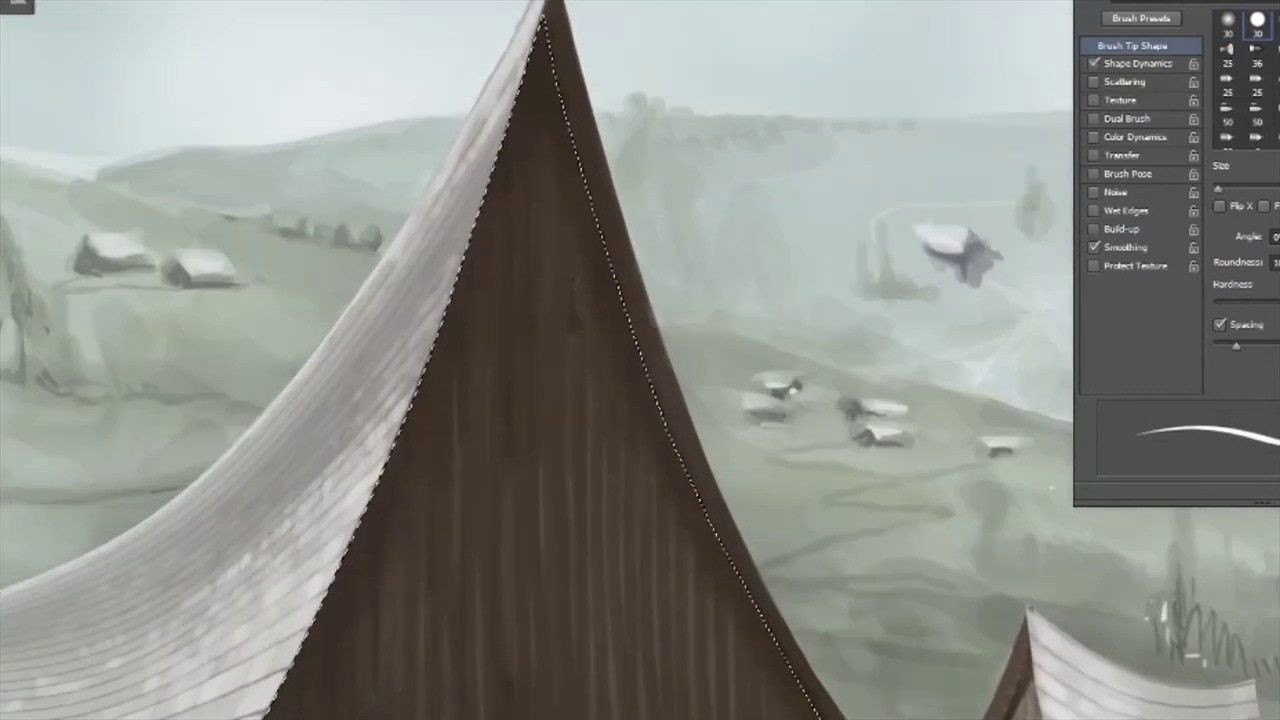
{"action": "mouse_move", "coordinate": [567, 306]}
{"action": "left_mouse_down"}
{"action": "mouse_move", "coordinate": [567, 278]}
{"action": "mouse_move", "coordinate": [526, 282]}
{"action": "mouse_move", "coordinate": [524, 330]}
{"action": "left_mouse_up"}
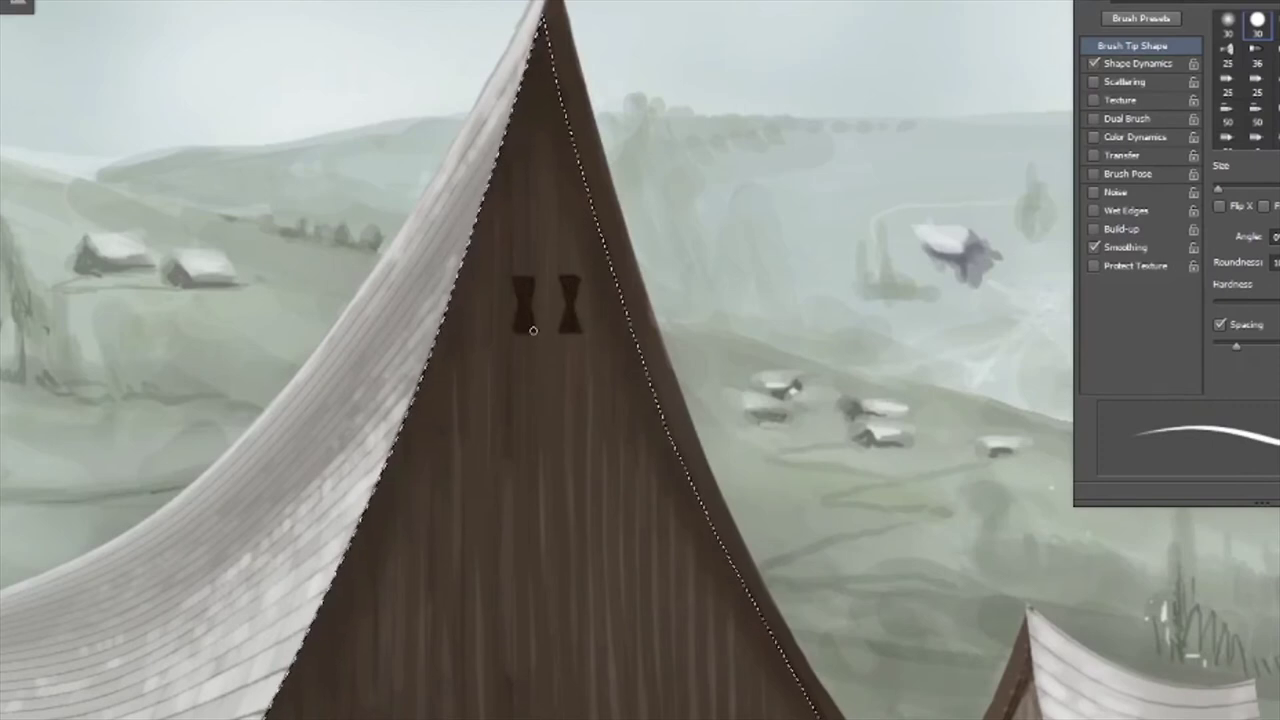
{"action": "scroll", "coordinate": [678, 270], "scroll_direction": "down", "scroll_amount": 2}
{"action": "scroll", "coordinate": [678, 270], "scroll_direction": "down", "scroll_amount": 3}
{"action": "scroll", "coordinate": [426, 283], "scroll_direction": "up", "scroll_amount": 6}
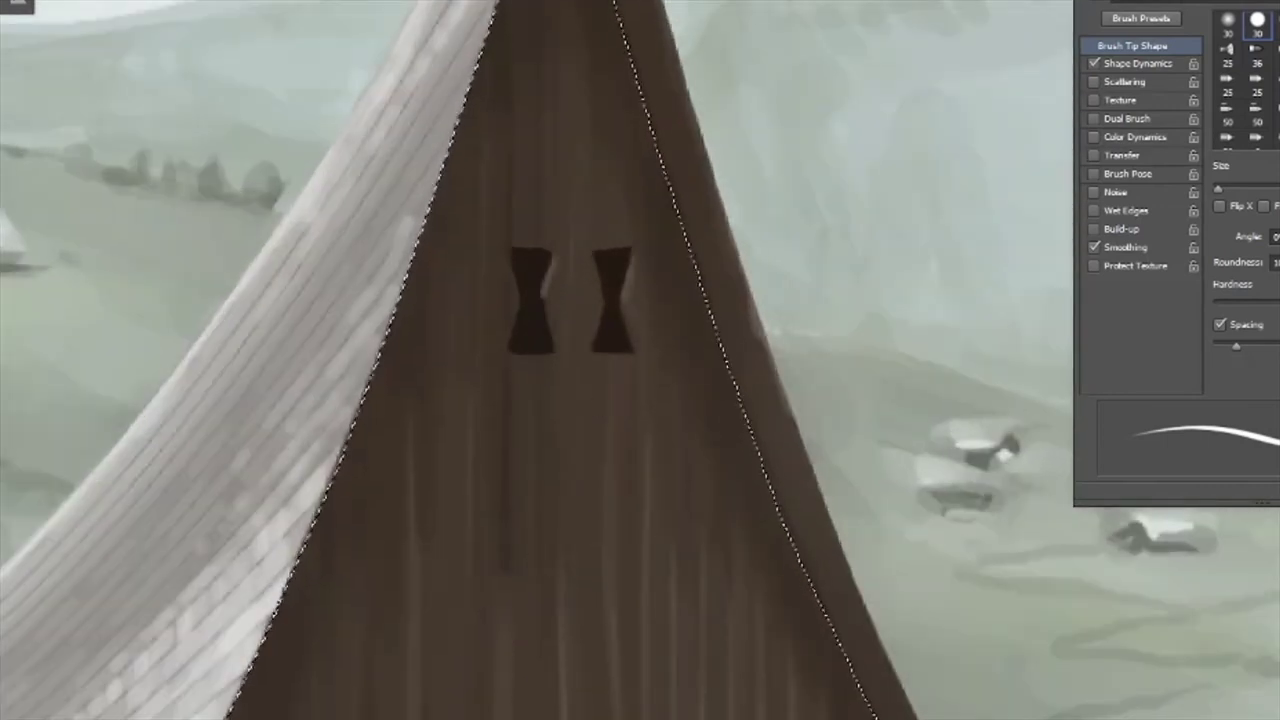
{"action": "scroll", "coordinate": [555, 356], "scroll_direction": "down", "scroll_amount": 2}
{"action": "mouse_move", "coordinate": [626, 200]}
{"action": "left_mouse_down"}
{"action": "mouse_move", "coordinate": [568, 185]}
{"action": "mouse_move", "coordinate": [631, 198]}
{"action": "mouse_move", "coordinate": [634, 157]}
{"action": "left_mouse_up"}
{"action": "scroll", "coordinate": [690, 380], "scroll_direction": "down", "scroll_amount": 4}
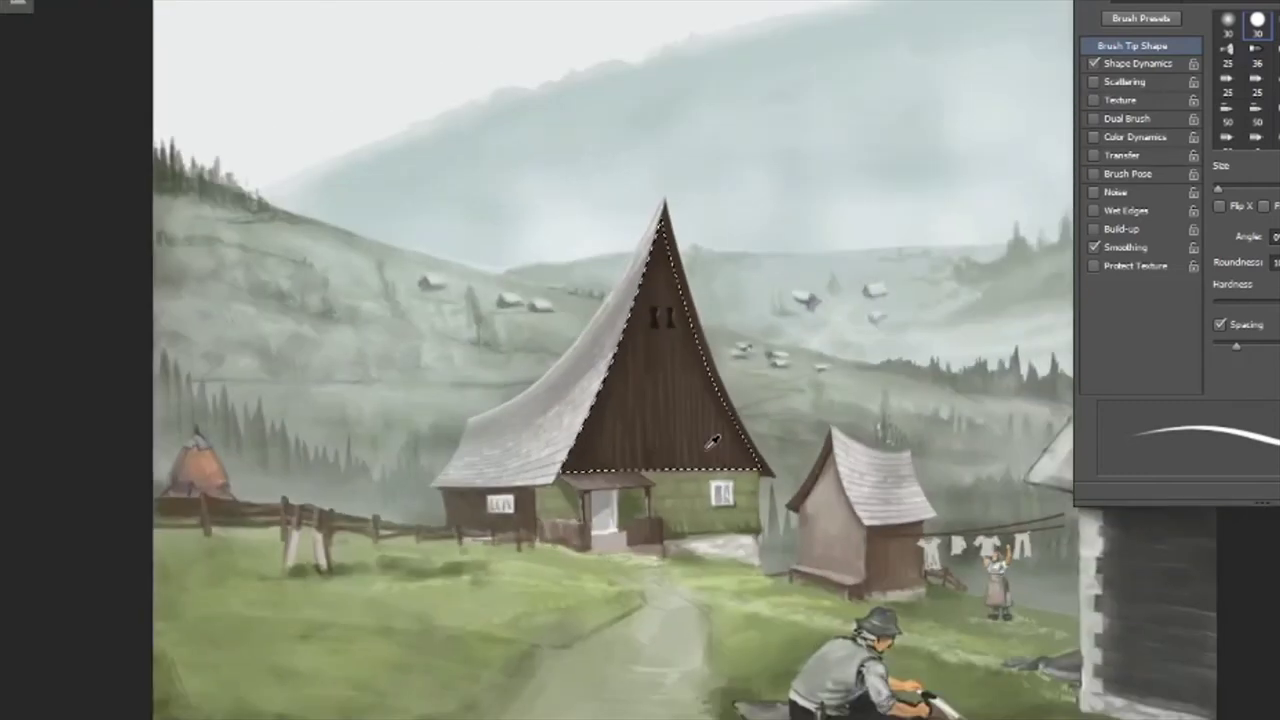
Shade the selected gable planks with a larger soft brush using Transfer
{"action": "scroll", "coordinate": [713, 441], "scroll_direction": "up", "scroll_amount": 3}
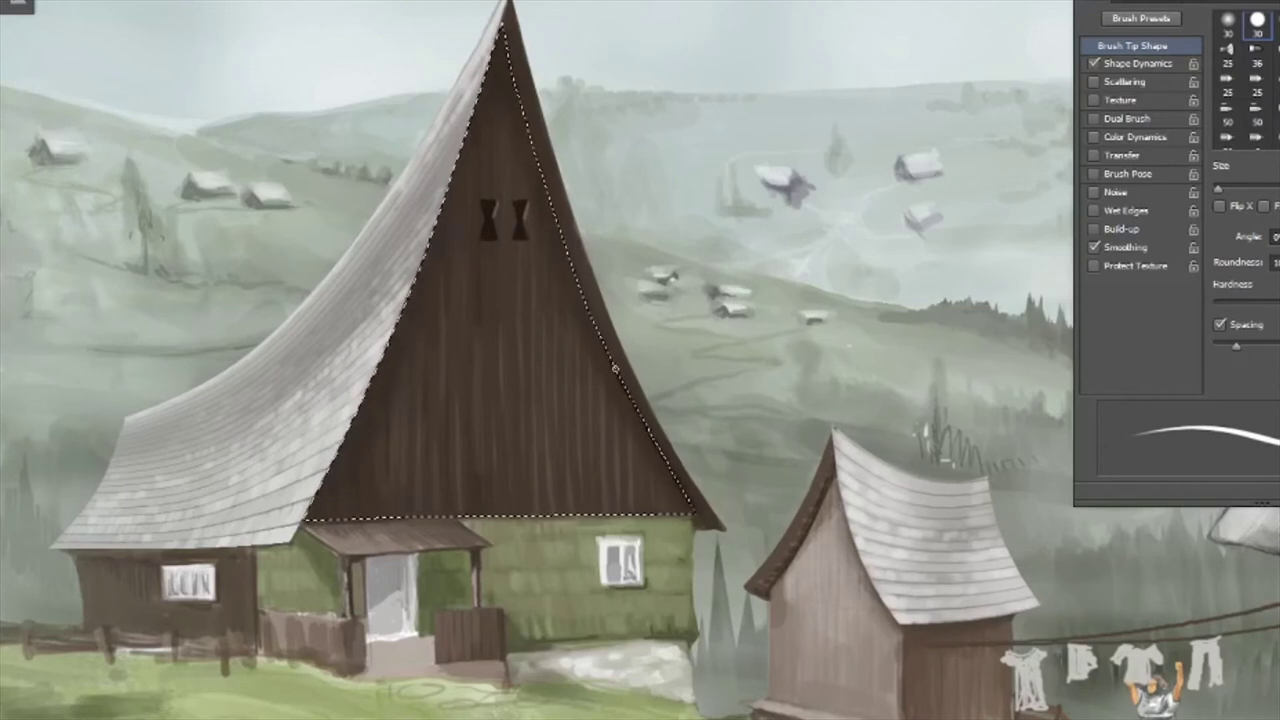
{"action": "key", "text": "period"}
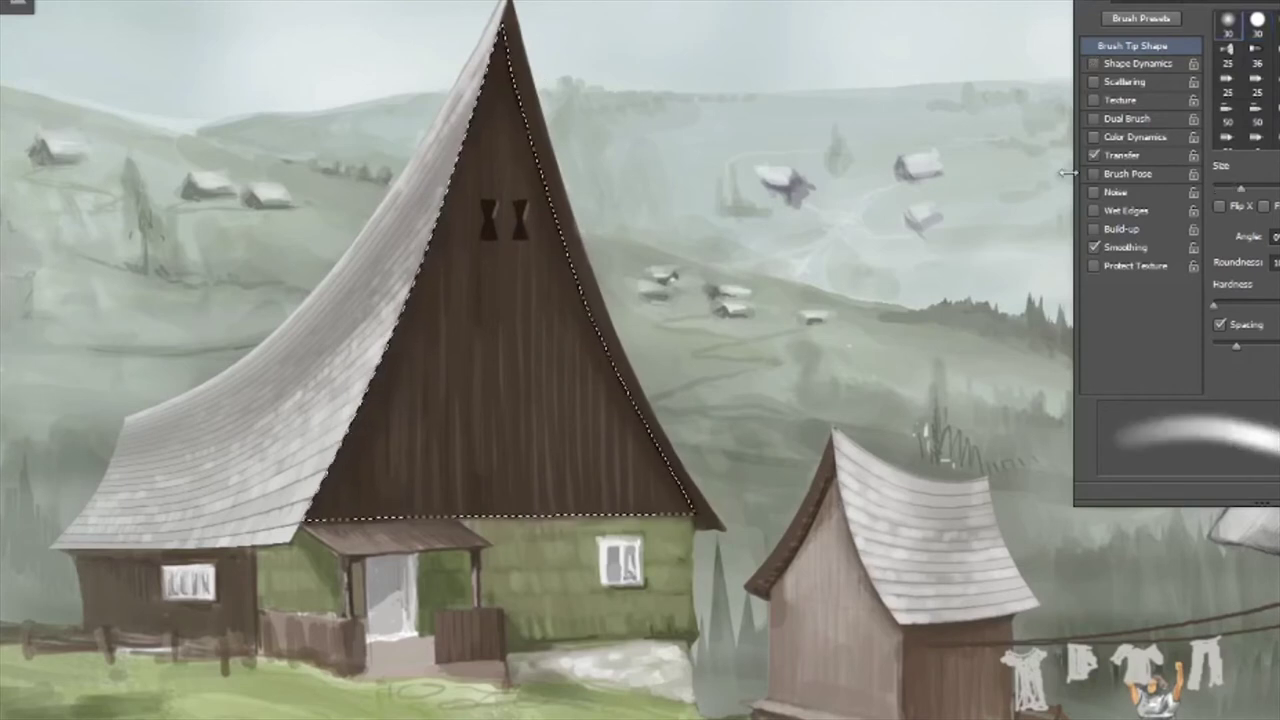
{"action": "key", "text": "bracketright"}
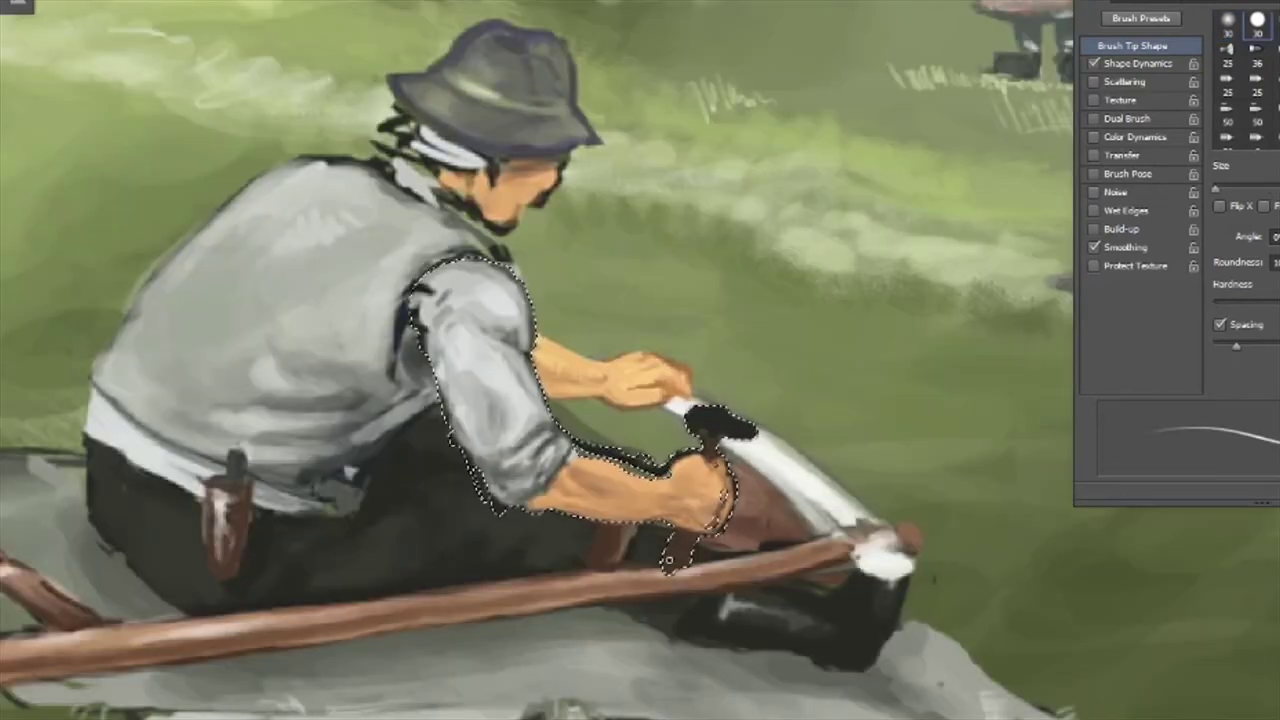
Paint the grey hammer head in the seated man's hand and clear the arm selection
{"action": "left_click_drag", "start_coordinate": [700, 425], "coordinate": [735, 420]}
{"action": "left_click", "coordinate": [1095, 155]}
{"action": "left_click", "coordinate": [1257, 22]}
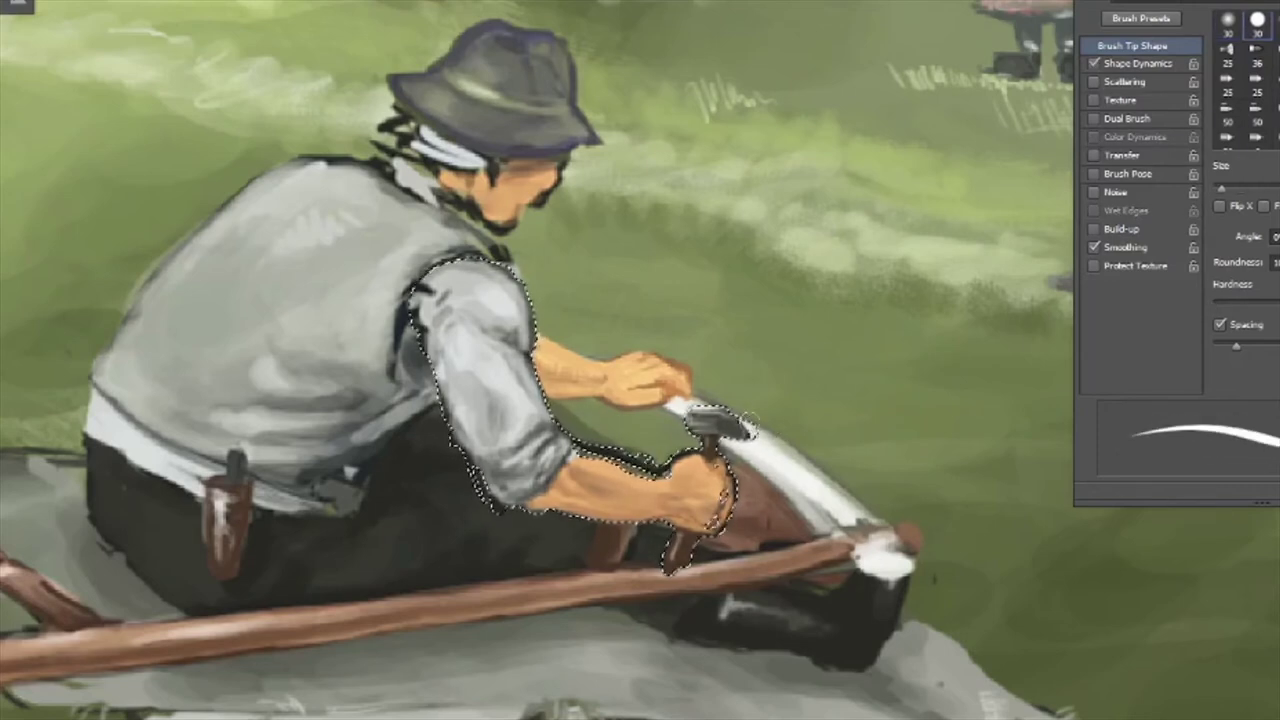
{"action": "key", "text": "ctrl+d"}
Erase the dark outlines around the hammer and the seated man's forearm, touching up with the brush
{"action": "key", "text": "e"}
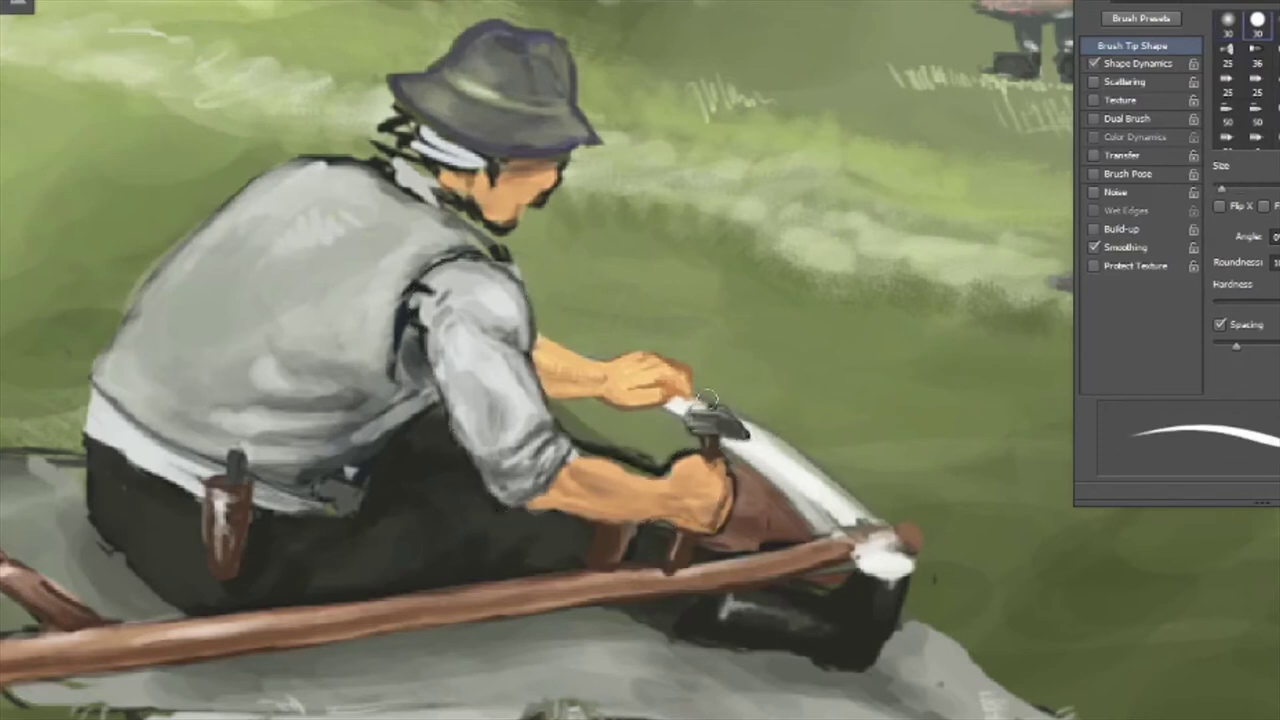
{"action": "key", "text": "b"}
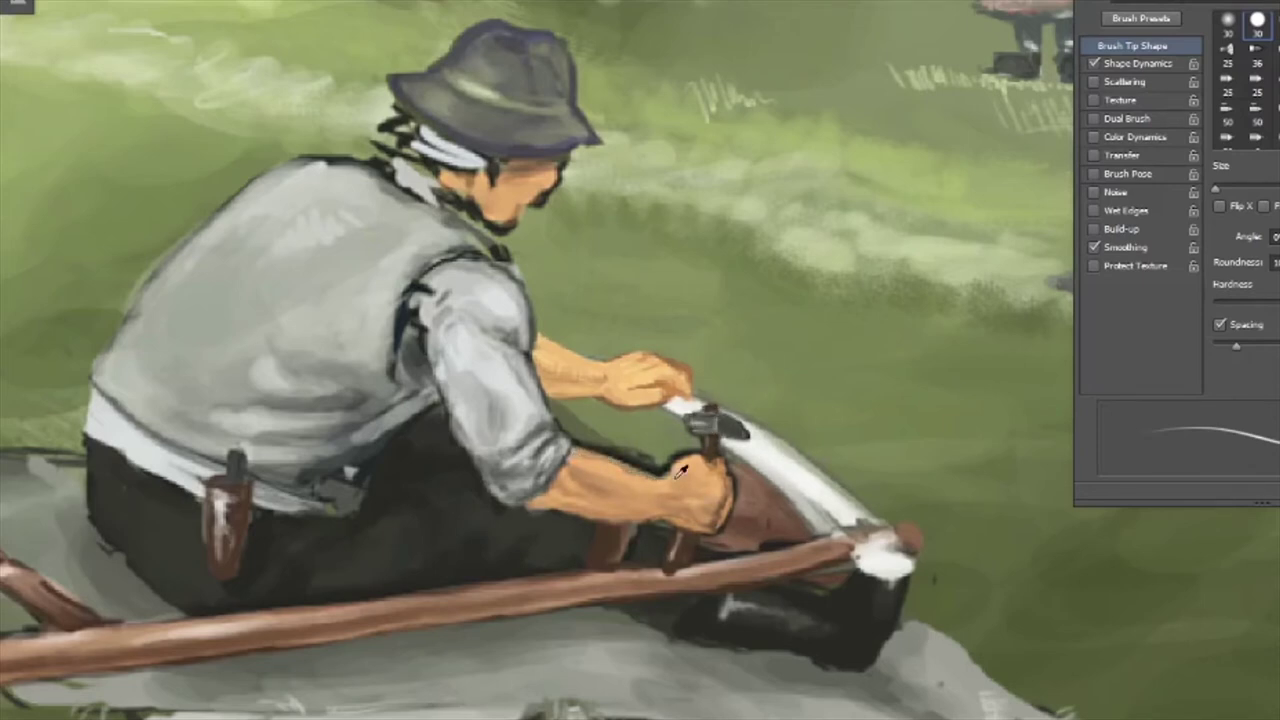
{"action": "key", "text": "e"}
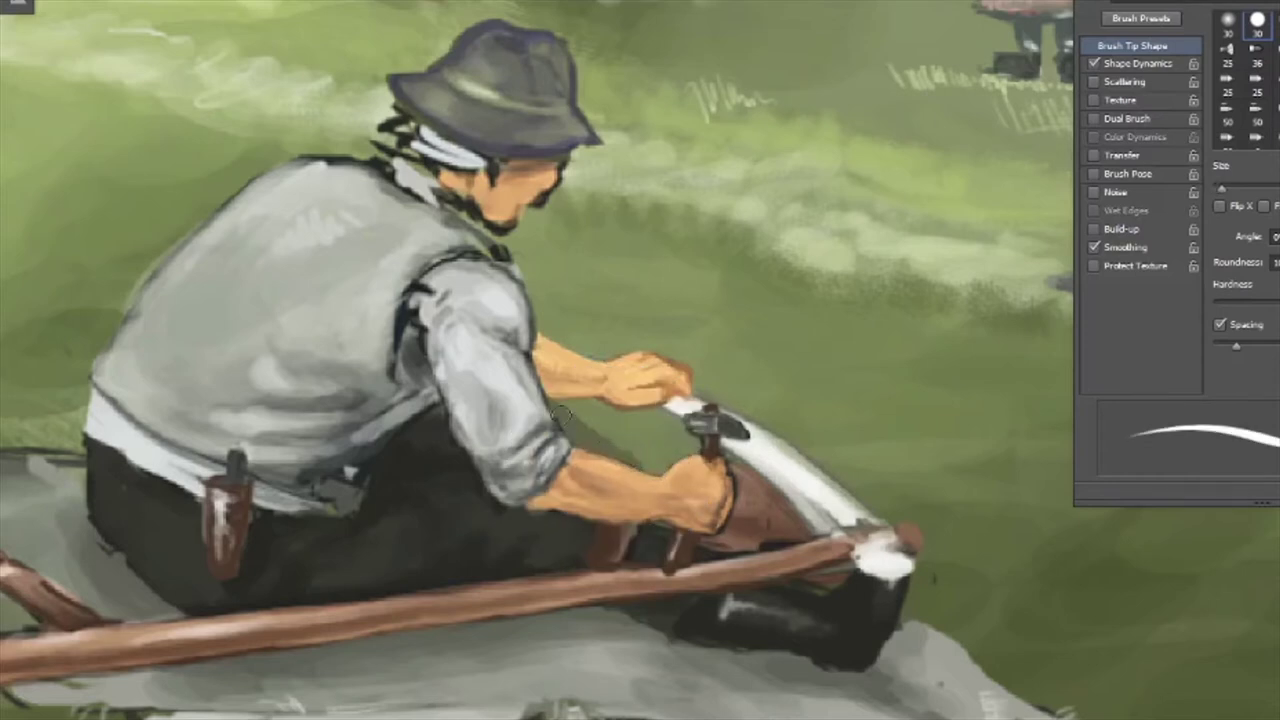
{"action": "key", "text": "b"}
{"action": "key", "text": "e"}
{"action": "left_click_drag", "start_coordinate": [650, 527], "coordinate": [520, 512]}
{"action": "scroll", "coordinate": [640, 365], "scroll_direction": "down", "scroll_amount": 3}
{"action": "key", "text": "ctrl+d"}
{"action": "key", "text": "b"}
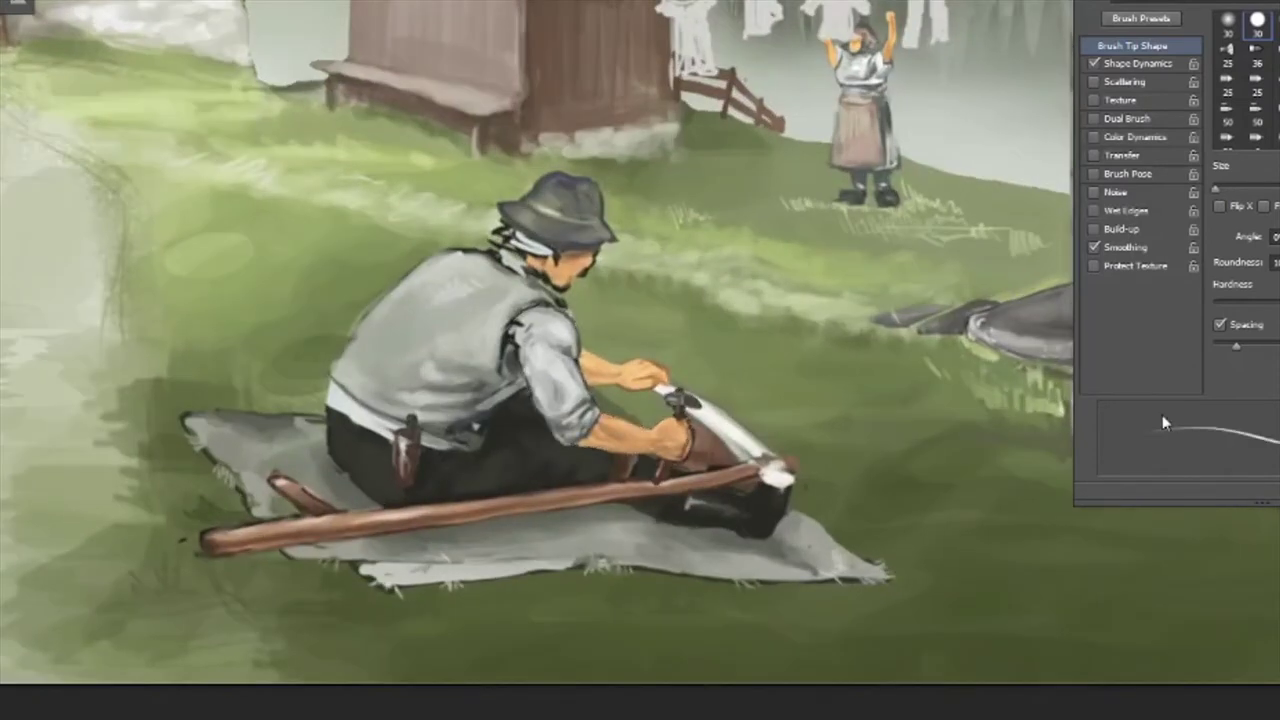
Paint dark brown fence posts in the grass in front of the main house's side wing with an enlarged brush
{"action": "scroll", "coordinate": [675, 432], "scroll_direction": "down", "scroll_amount": 3}
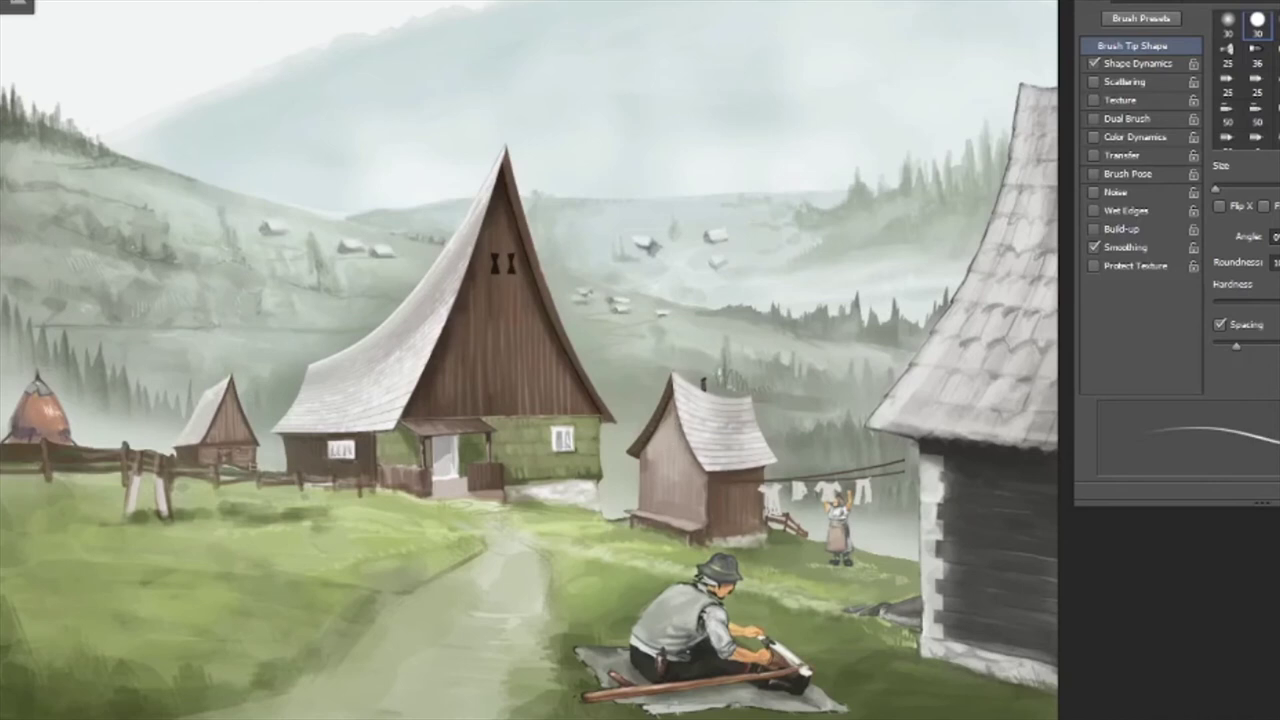
{"action": "scroll", "coordinate": [612, 503], "scroll_direction": "up", "scroll_amount": 5}
{"action": "key", "text": "bracketright"}
{"action": "key", "text": "bracketright"}
{"action": "key", "text": "bracketright"}
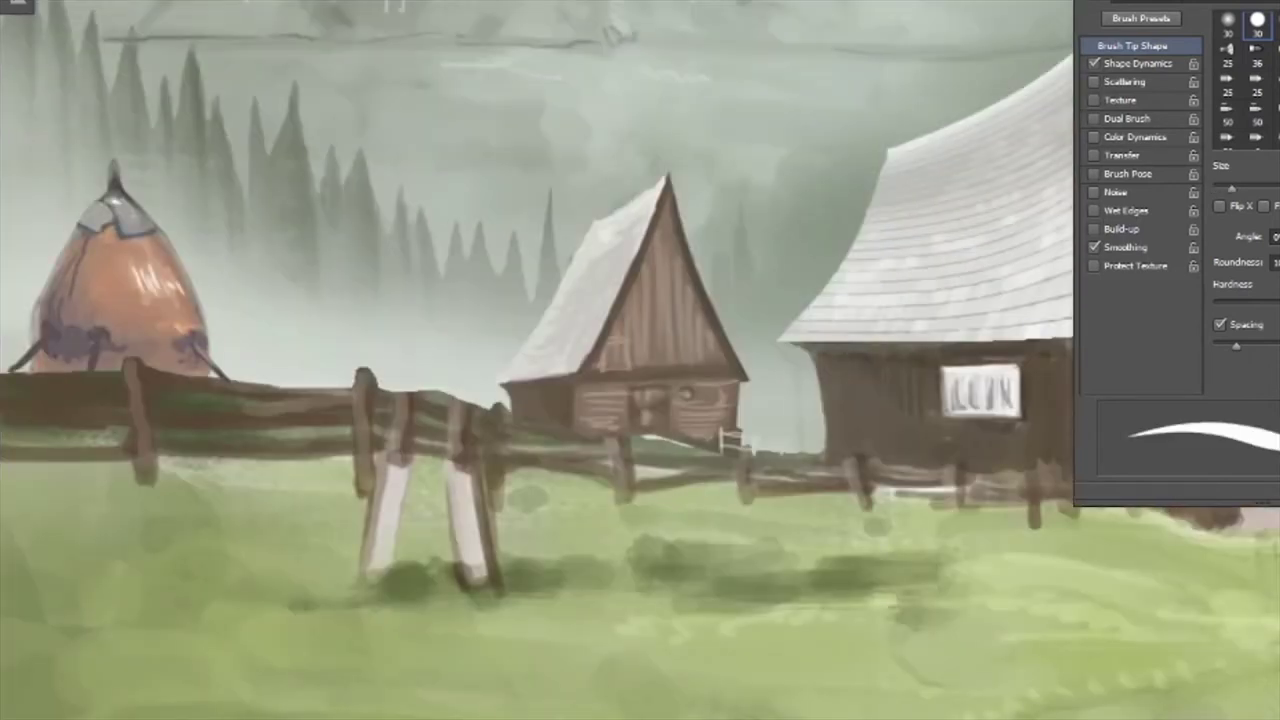
{"action": "left_click_drag", "start_coordinate": [617, 455], "coordinate": [620, 508]}
{"action": "left_click_drag", "start_coordinate": [745, 472], "coordinate": [746, 512]}
{"action": "left_click_drag", "start_coordinate": [860, 450], "coordinate": [862, 510]}
{"action": "left_click_drag", "start_coordinate": [745, 452], "coordinate": [746, 514]}
{"action": "left_click_drag", "start_coordinate": [864, 458], "coordinate": [866, 512]}
Paint dark brown rails and posts for the low fence in front of the main house's side wing
{"action": "mouse_move", "coordinate": [745, 489]}
{"action": "left_mouse_down"}
{"action": "mouse_move", "coordinate": [866, 489]}
{"action": "mouse_move", "coordinate": [840, 466]}
{"action": "mouse_move", "coordinate": [870, 465]}
{"action": "left_mouse_up"}
{"action": "left_click_drag", "start_coordinate": [808, 506], "coordinate": [808, 463]}
{"action": "mouse_move", "coordinate": [620, 440]}
{"action": "left_mouse_down"}
{"action": "mouse_move", "coordinate": [620, 508]}
{"action": "mouse_move", "coordinate": [738, 476]}
{"action": "mouse_move", "coordinate": [645, 465]}
{"action": "mouse_move", "coordinate": [730, 492]}
{"action": "left_mouse_up"}
{"action": "left_click_drag", "start_coordinate": [730, 492], "coordinate": [535, 492]}
{"action": "mouse_move", "coordinate": [730, 466]}
{"action": "left_mouse_down"}
{"action": "mouse_move", "coordinate": [732, 510]}
{"action": "mouse_move", "coordinate": [731, 476]}
{"action": "mouse_move", "coordinate": [798, 515]}
{"action": "mouse_move", "coordinate": [802, 472]}
{"action": "mouse_move", "coordinate": [802, 490]}
{"action": "left_mouse_up"}
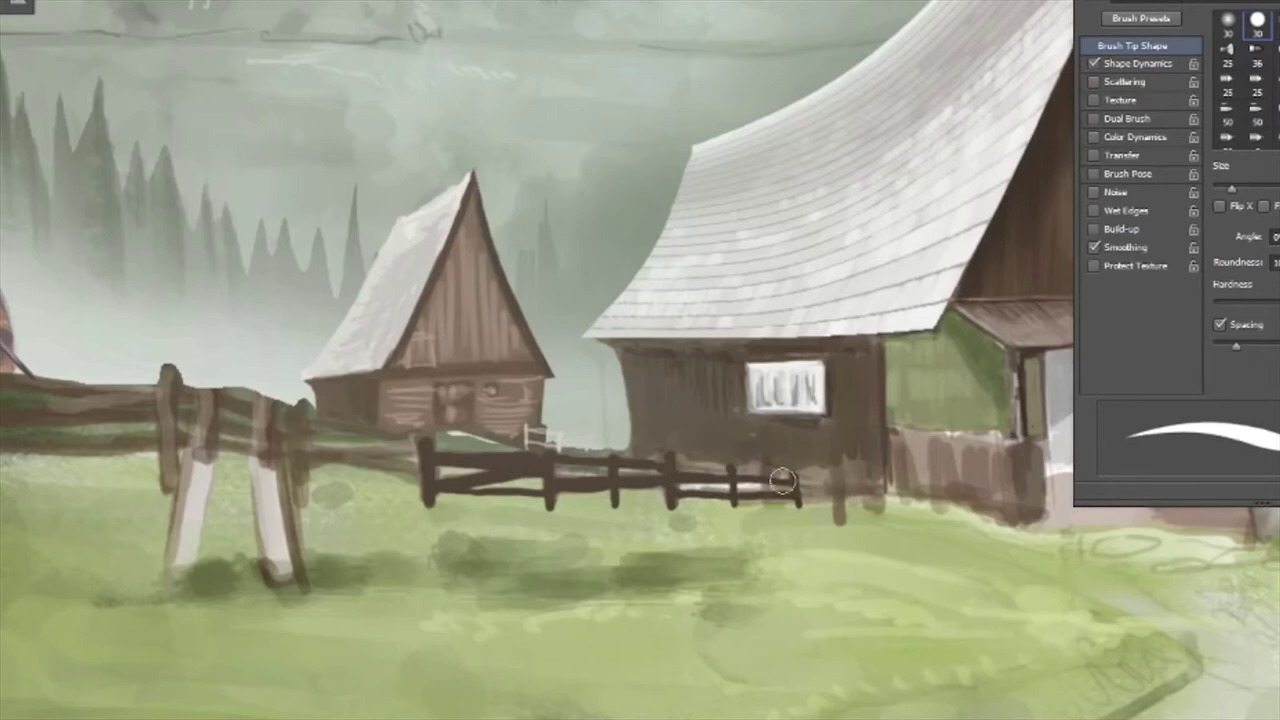
Paint the dark brown rails and posts of the long fence in front of the haystack and around the pale trestle legs
{"action": "left_click_drag", "start_coordinate": [639, 515], "coordinate": [952, 572]}
{"action": "left_click_drag", "start_coordinate": [262, 527], "coordinate": [249, 450]}
{"action": "mouse_move", "coordinate": [482, 424]}
{"action": "left_mouse_down"}
{"action": "mouse_move", "coordinate": [484, 530]}
{"action": "mouse_move", "coordinate": [482, 430]}
{"action": "left_mouse_up"}
{"action": "left_click_drag", "start_coordinate": [620, 456], "coordinate": [624, 545]}
{"action": "mouse_move", "coordinate": [110, 505]}
{"action": "left_mouse_down"}
{"action": "mouse_move", "coordinate": [208, 503]}
{"action": "mouse_move", "coordinate": [110, 508]}
{"action": "mouse_move", "coordinate": [218, 471]}
{"action": "mouse_move", "coordinate": [110, 434]}
{"action": "mouse_move", "coordinate": [230, 446]}
{"action": "left_mouse_up"}
{"action": "mouse_move", "coordinate": [476, 512]}
{"action": "left_mouse_down"}
{"action": "mouse_move", "coordinate": [258, 512]}
{"action": "mouse_move", "coordinate": [472, 468]}
{"action": "left_mouse_up"}
{"action": "left_click_drag", "start_coordinate": [250, 424], "coordinate": [470, 442]}
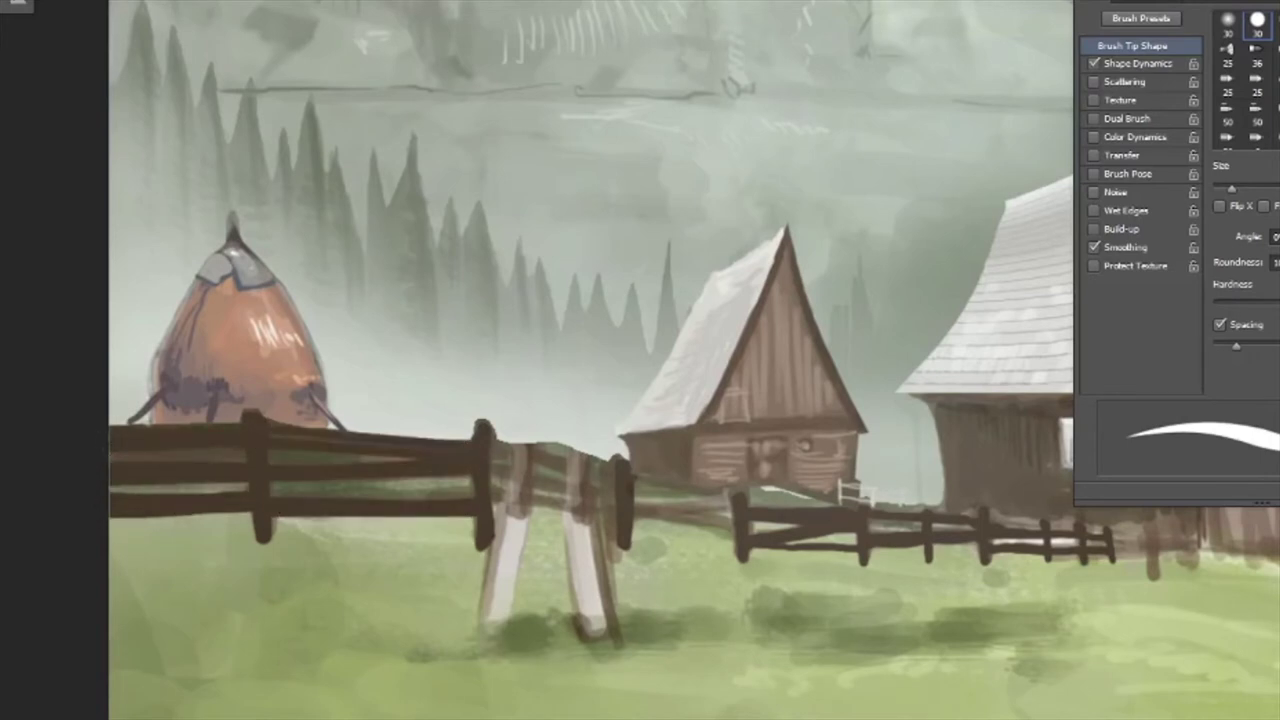
{"action": "left_click_drag", "start_coordinate": [494, 515], "coordinate": [616, 524]}
{"action": "mouse_move", "coordinate": [492, 488]}
{"action": "left_mouse_down"}
{"action": "mouse_move", "coordinate": [632, 496]}
{"action": "mouse_move", "coordinate": [484, 454]}
{"action": "mouse_move", "coordinate": [734, 538]}
{"action": "left_mouse_up"}
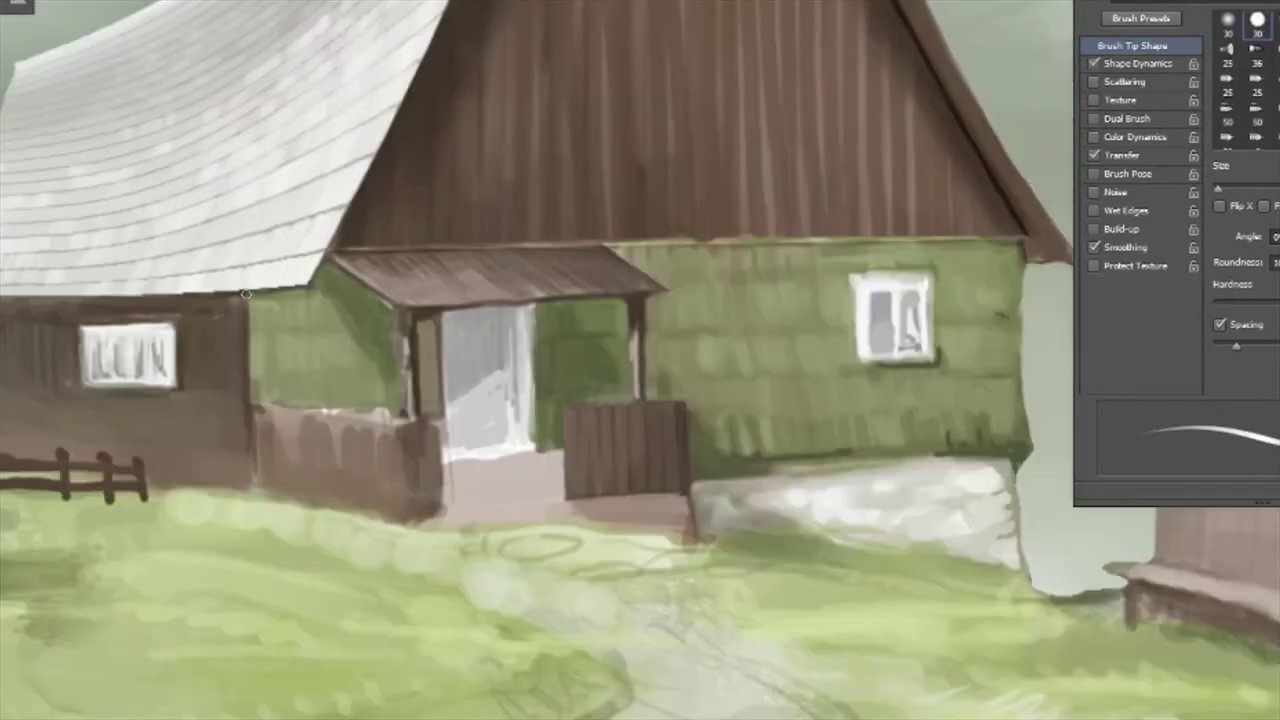
Darken the house corner, porch roof edge and porch fence outlines with a thin Transfer brush, and highlight the porch posts
{"action": "left_click_drag", "start_coordinate": [249, 290], "coordinate": [251, 494]}
{"action": "left_click_drag", "start_coordinate": [406, 526], "coordinate": [400, 416]}
{"action": "mouse_move", "coordinate": [566, 408]}
{"action": "left_mouse_down"}
{"action": "mouse_move", "coordinate": [567, 496]}
{"action": "mouse_move", "coordinate": [614, 405]}
{"action": "mouse_move", "coordinate": [678, 402]}
{"action": "left_mouse_up"}
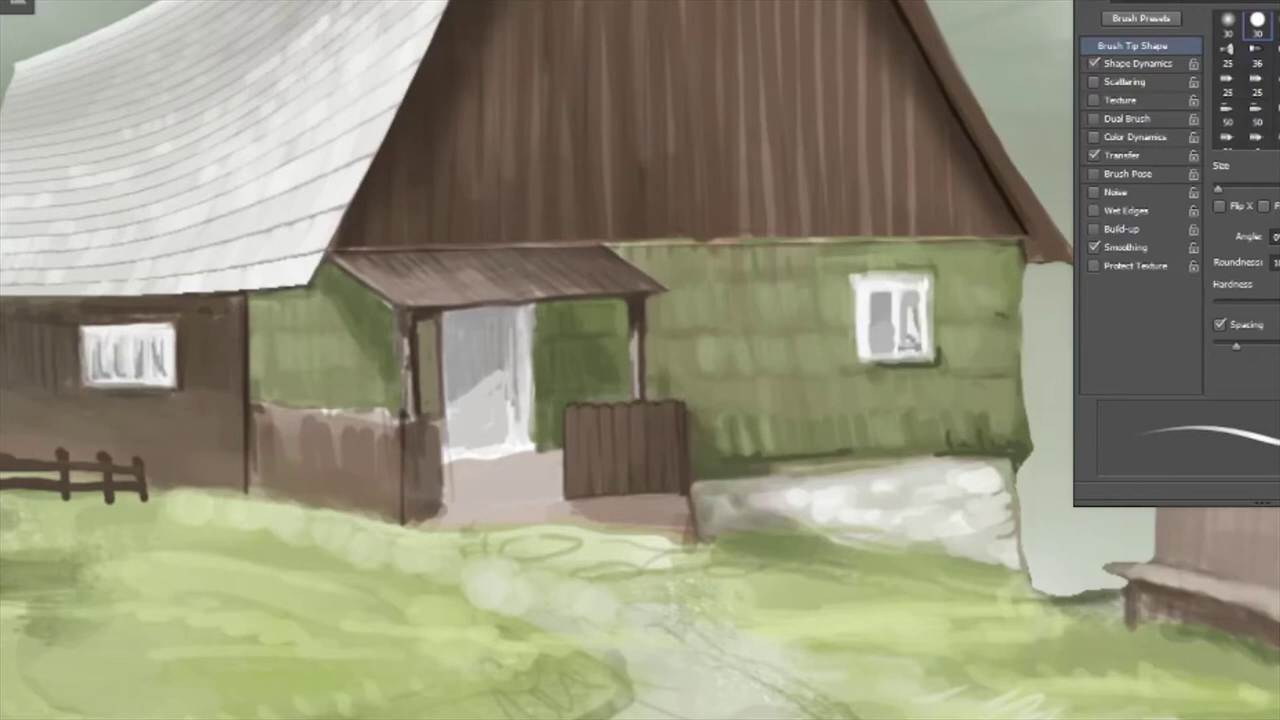
{"action": "mouse_move", "coordinate": [326, 250]}
{"action": "left_mouse_down"}
{"action": "mouse_move", "coordinate": [351, 225]}
{"action": "mouse_move", "coordinate": [494, 243]}
{"action": "mouse_move", "coordinate": [957, 237]}
{"action": "mouse_move", "coordinate": [345, 271]}
{"action": "mouse_move", "coordinate": [377, 295]}
{"action": "mouse_move", "coordinate": [335, 267]}
{"action": "mouse_move", "coordinate": [396, 314]}
{"action": "left_mouse_up"}
{"action": "left_click_drag", "start_coordinate": [638, 345], "coordinate": [644, 393]}
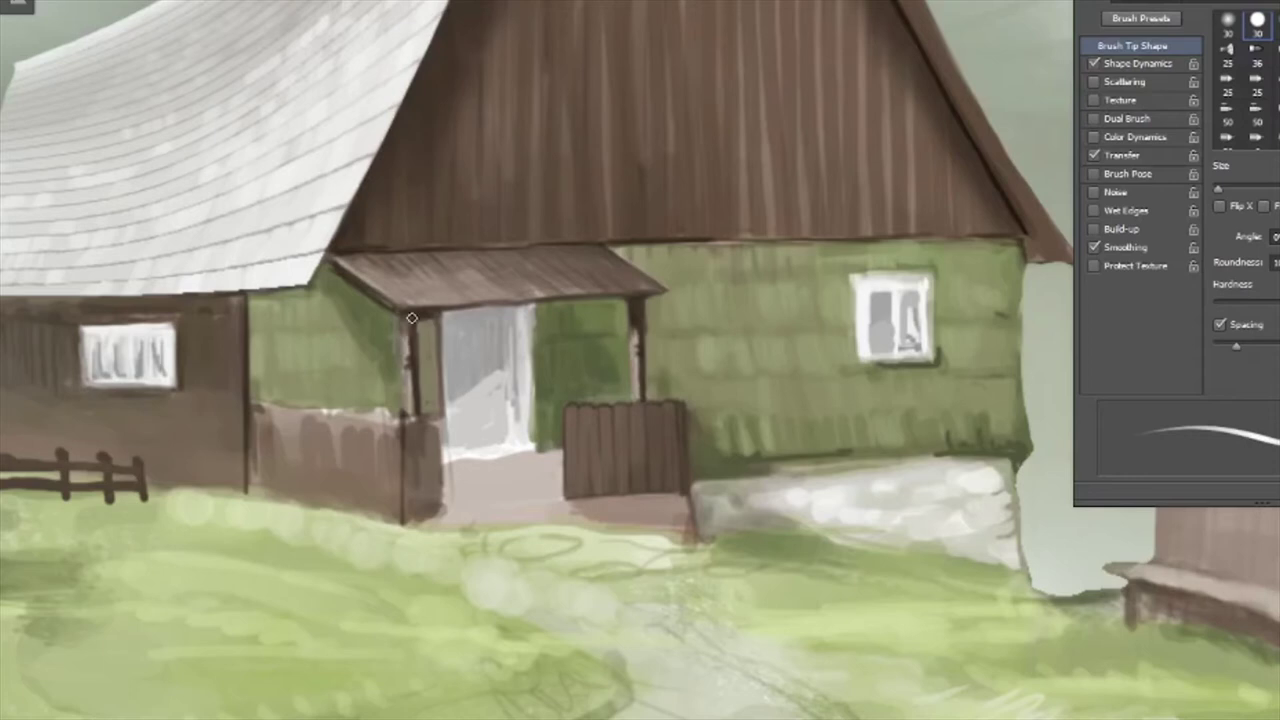
{"action": "left_click", "coordinate": [1094, 155]}
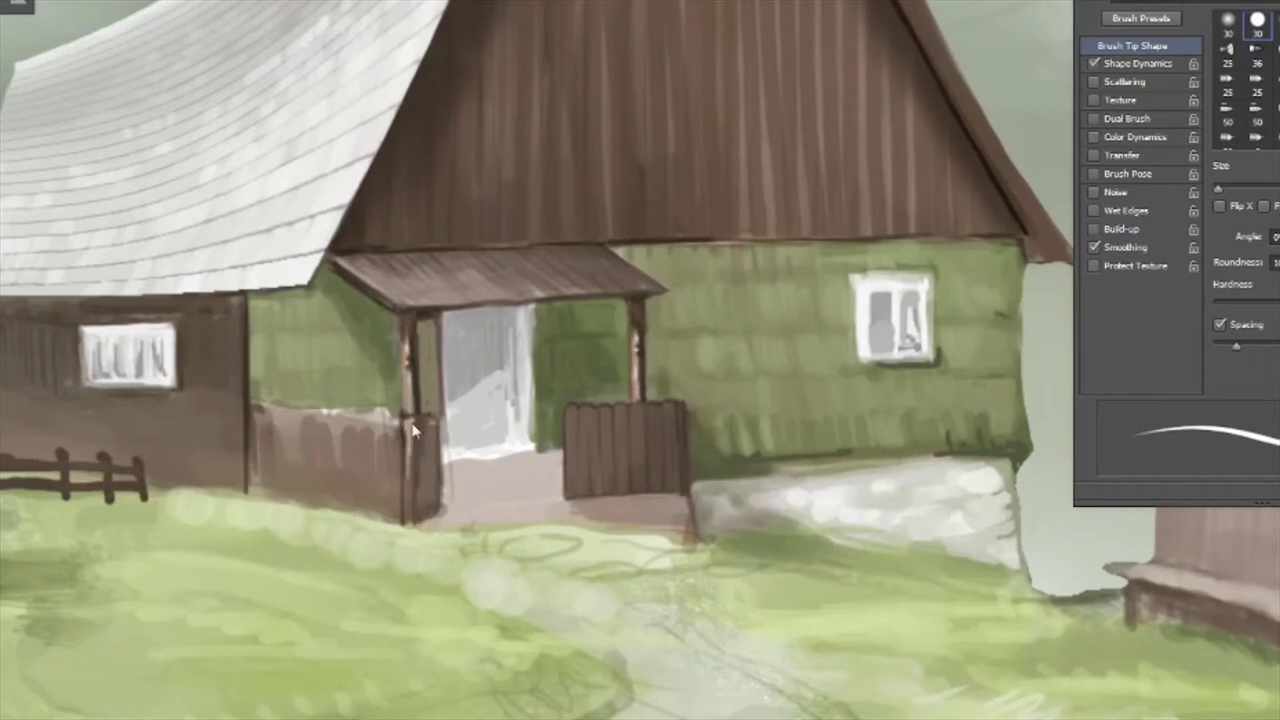
Sample the window colour and repaint the panes and frames of the house windows
{"action": "scroll", "coordinate": [404, 508], "scroll_direction": "down", "scroll_amount": 1}
{"action": "scroll", "coordinate": [404, 508], "scroll_direction": "down", "scroll_amount": 3}
{"action": "scroll", "coordinate": [571, 357], "scroll_direction": "up", "scroll_amount": 2}
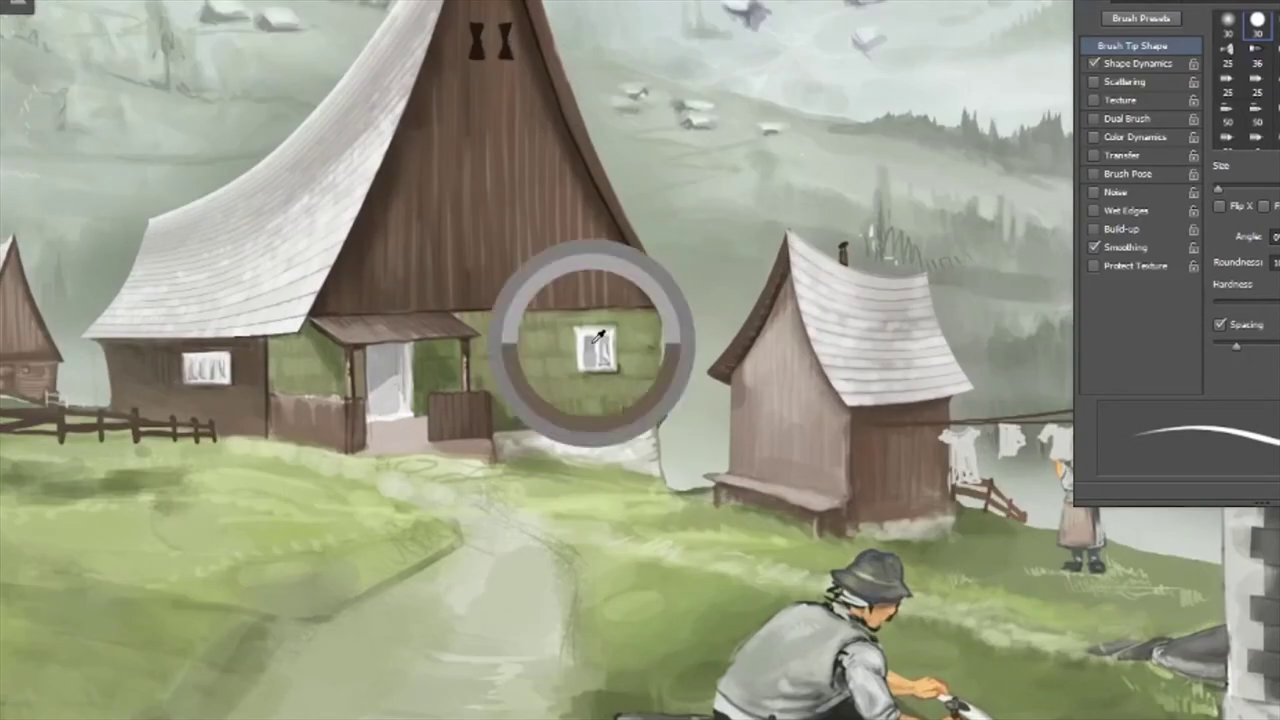
{"action": "scroll", "coordinate": [571, 357], "scroll_direction": "up", "scroll_amount": 2}
{"action": "left_click", "coordinate": [1094, 155]}
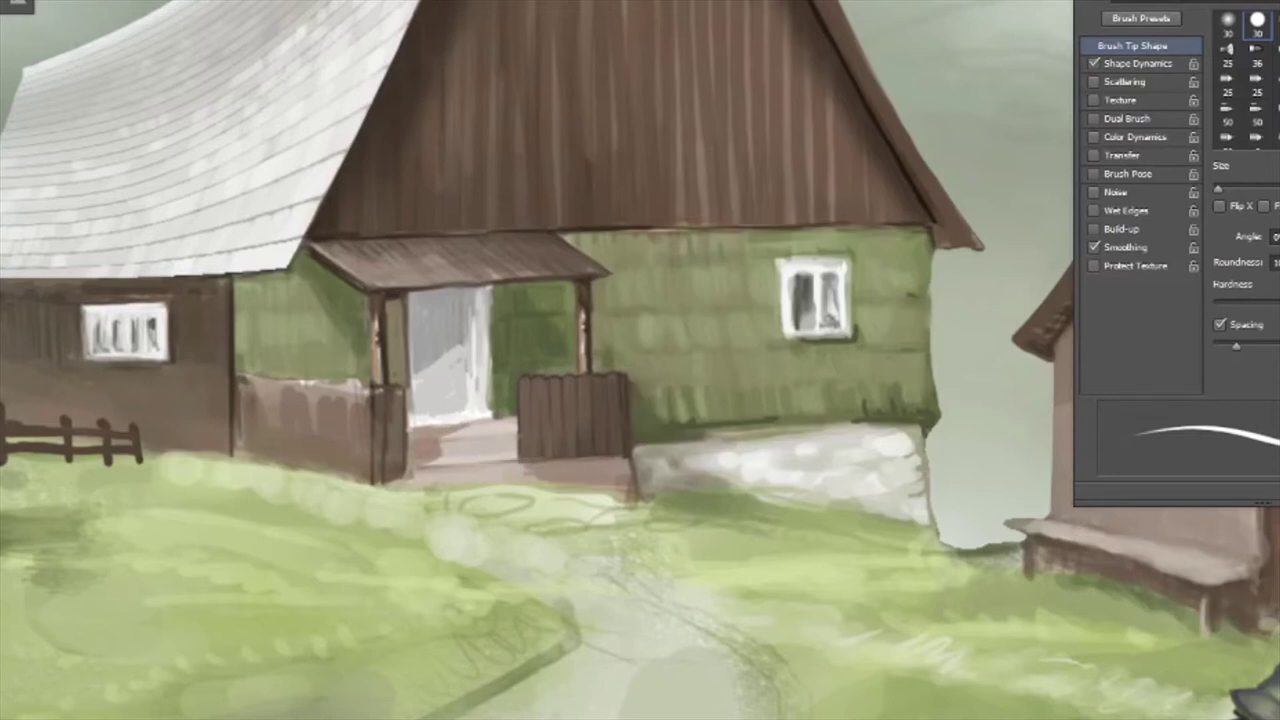
Shade the white porch door and paint its small window, handle, panels and frame edges with a finer brush
{"action": "key", "text": "b"}
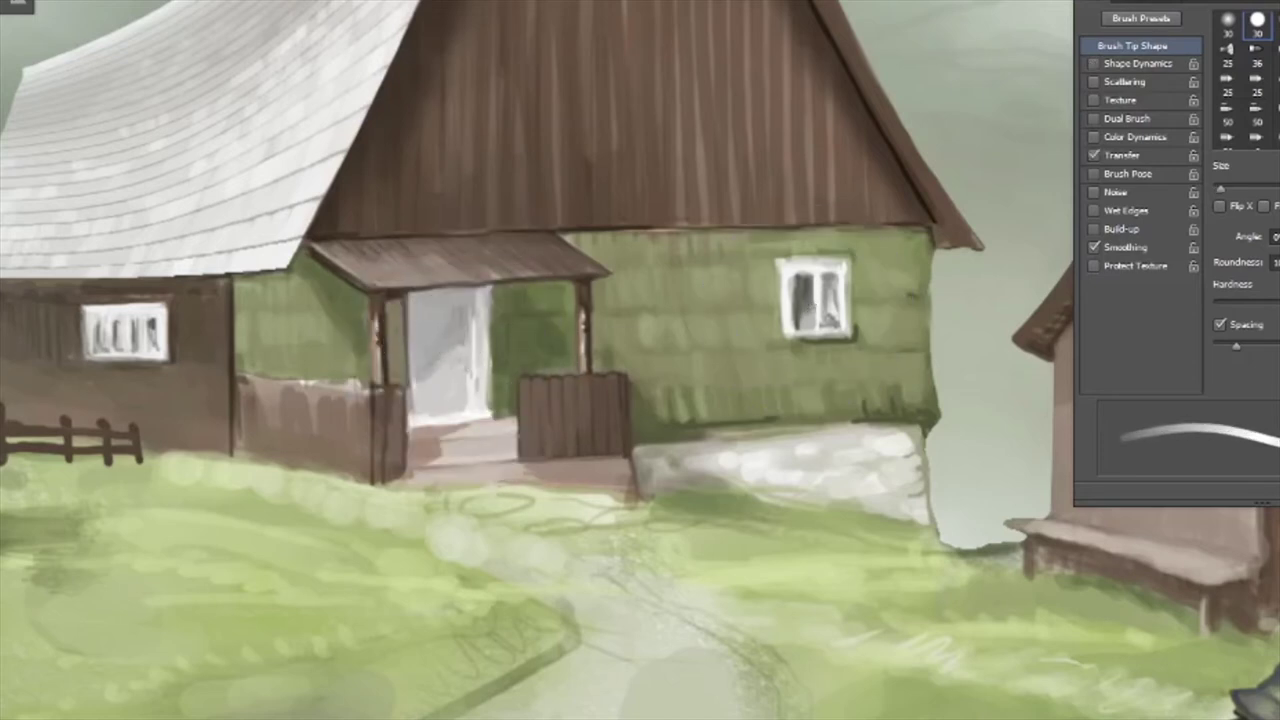
{"action": "left_click_drag", "start_coordinate": [480, 288], "coordinate": [479, 351]}
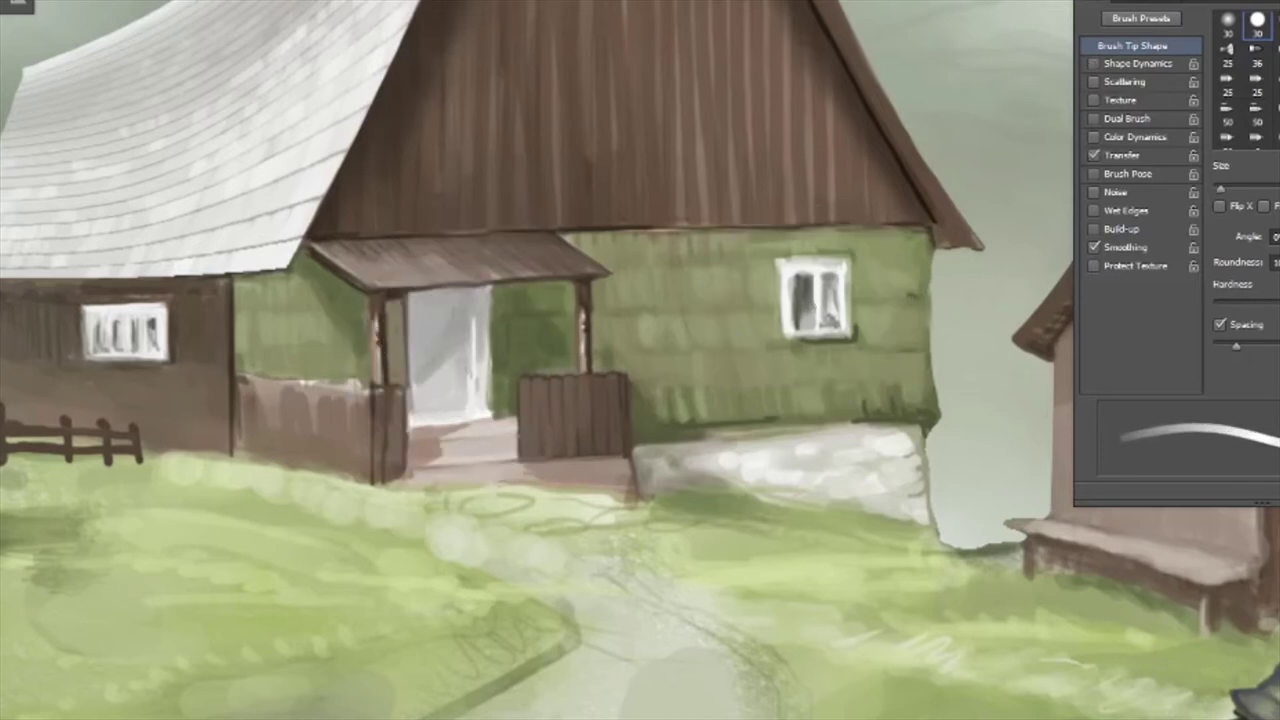
{"action": "key", "text": "bracketleft"}
{"action": "key", "text": "bracketleft"}
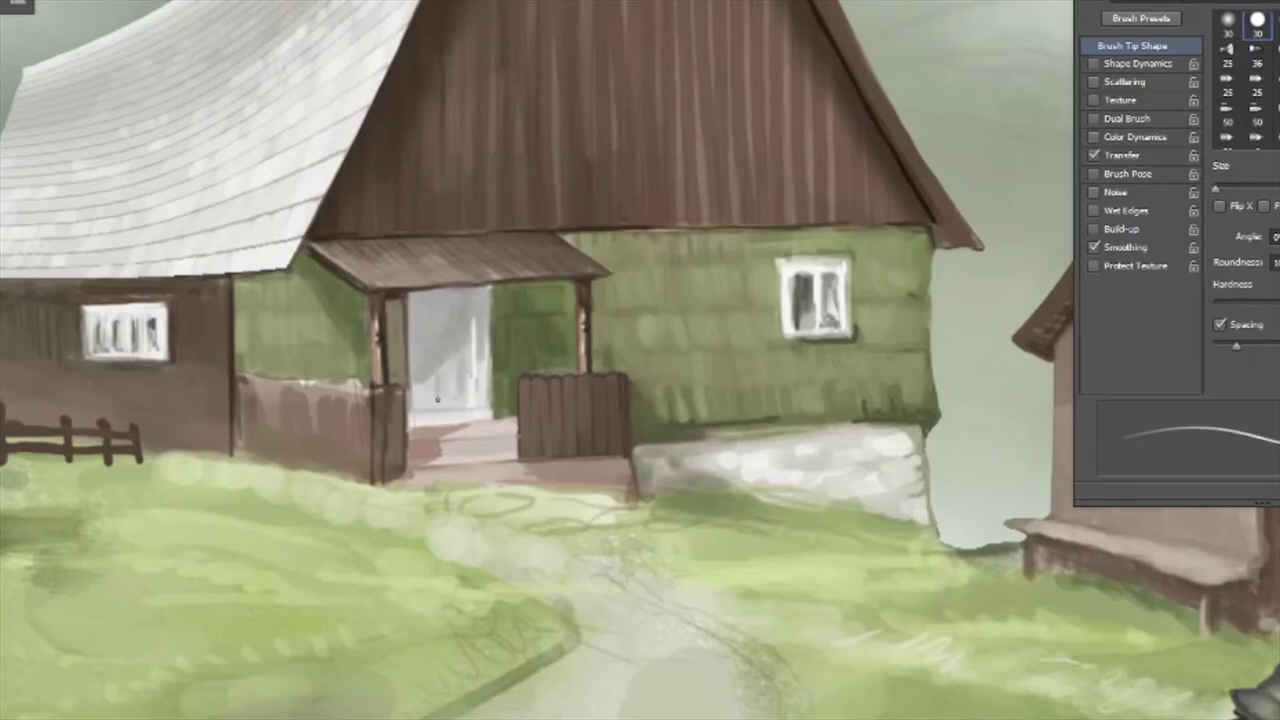
{"action": "left_click_drag", "start_coordinate": [451, 365], "coordinate": [426, 381]}
{"action": "left_click_drag", "start_coordinate": [409, 357], "coordinate": [494, 427]}
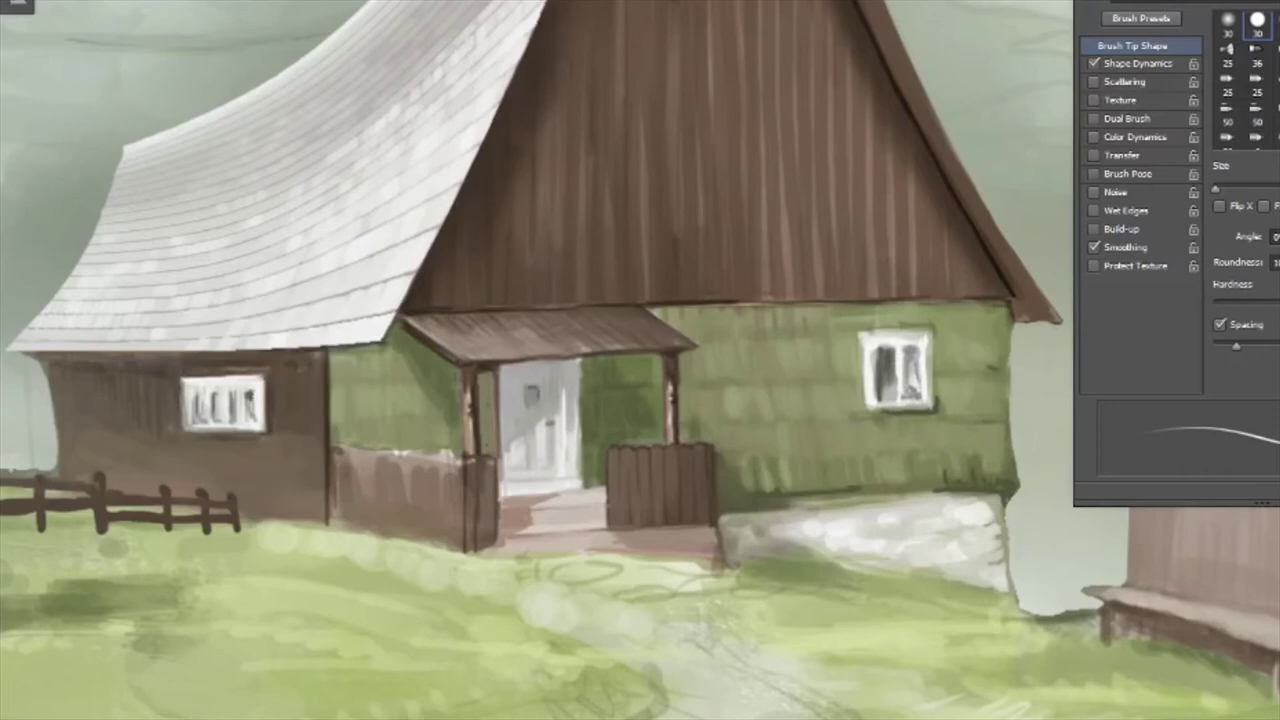
{"action": "left_click_drag", "start_coordinate": [560, 362], "coordinate": [561, 476]}
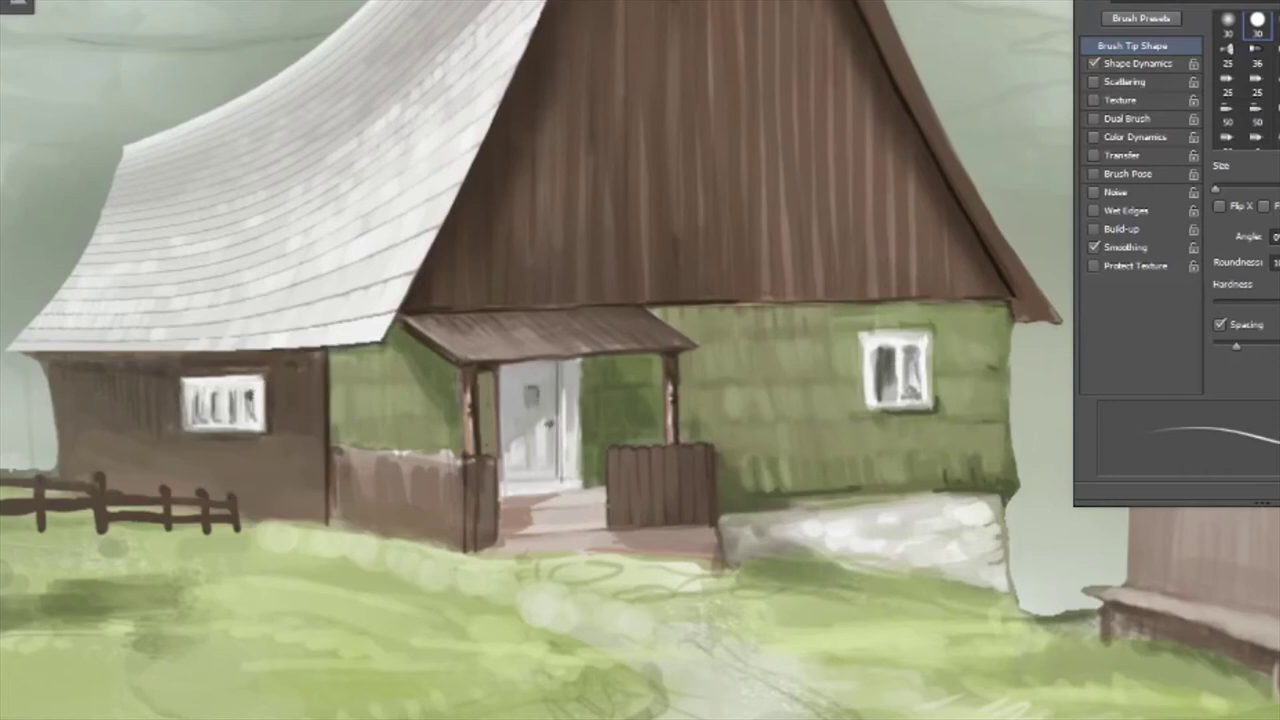
{"action": "left_click_drag", "start_coordinate": [579, 366], "coordinate": [573, 482]}
Outline a plank gate with the lasso between the main house and the shed, and fill it brown using Transfer
{"action": "mouse_move", "coordinate": [771, 362]}
{"action": "left_mouse_down"}
{"action": "mouse_move", "coordinate": [785, 475]}
{"action": "mouse_move", "coordinate": [775, 598]}
{"action": "left_mouse_up"}
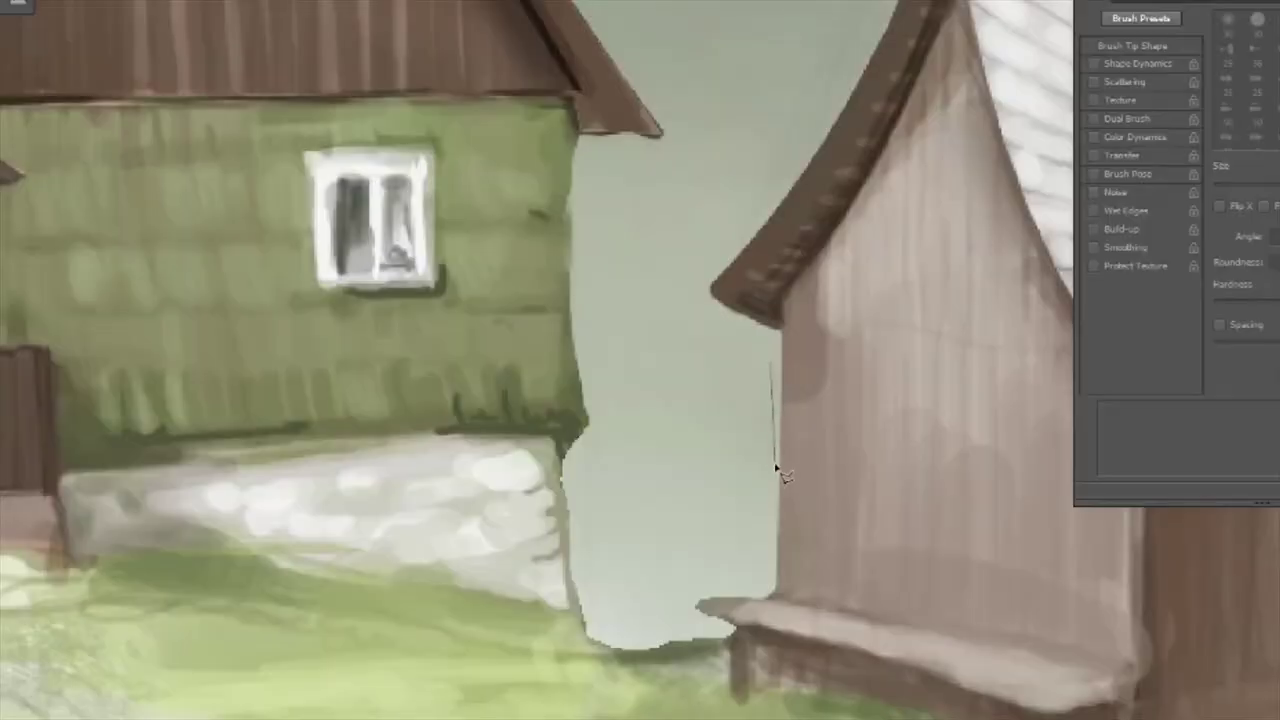
{"action": "mouse_move", "coordinate": [678, 640]}
{"action": "left_mouse_down"}
{"action": "mouse_move", "coordinate": [686, 513]}
{"action": "mouse_move", "coordinate": [688, 385]}
{"action": "mouse_move", "coordinate": [664, 350]}
{"action": "mouse_move", "coordinate": [714, 352]}
{"action": "left_mouse_up"}
{"action": "mouse_move", "coordinate": [714, 355]}
{"action": "left_mouse_down"}
{"action": "mouse_move", "coordinate": [717, 399]}
{"action": "mouse_move", "coordinate": [747, 410]}
{"action": "mouse_move", "coordinate": [748, 535]}
{"action": "left_mouse_up"}
{"action": "mouse_move", "coordinate": [770, 395]}
{"action": "left_mouse_down"}
{"action": "mouse_move", "coordinate": [667, 376]}
{"action": "mouse_move", "coordinate": [755, 603]}
{"action": "mouse_move", "coordinate": [725, 403]}
{"action": "mouse_move", "coordinate": [740, 570]}
{"action": "left_mouse_up"}
{"action": "left_click", "coordinate": [1095, 156]}
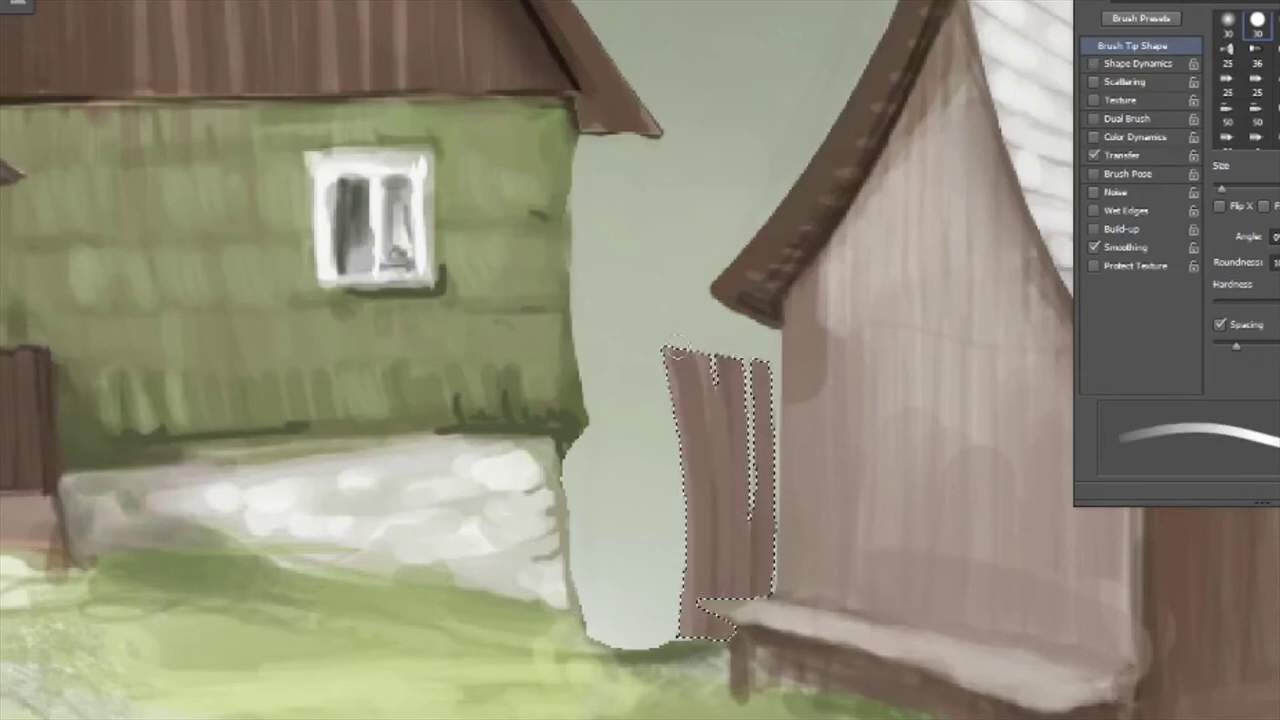
Shade the selected gate planks with dark and light wood streaks, alternating Shape Dynamics and Transfer
{"action": "left_click", "coordinate": [1095, 63]}
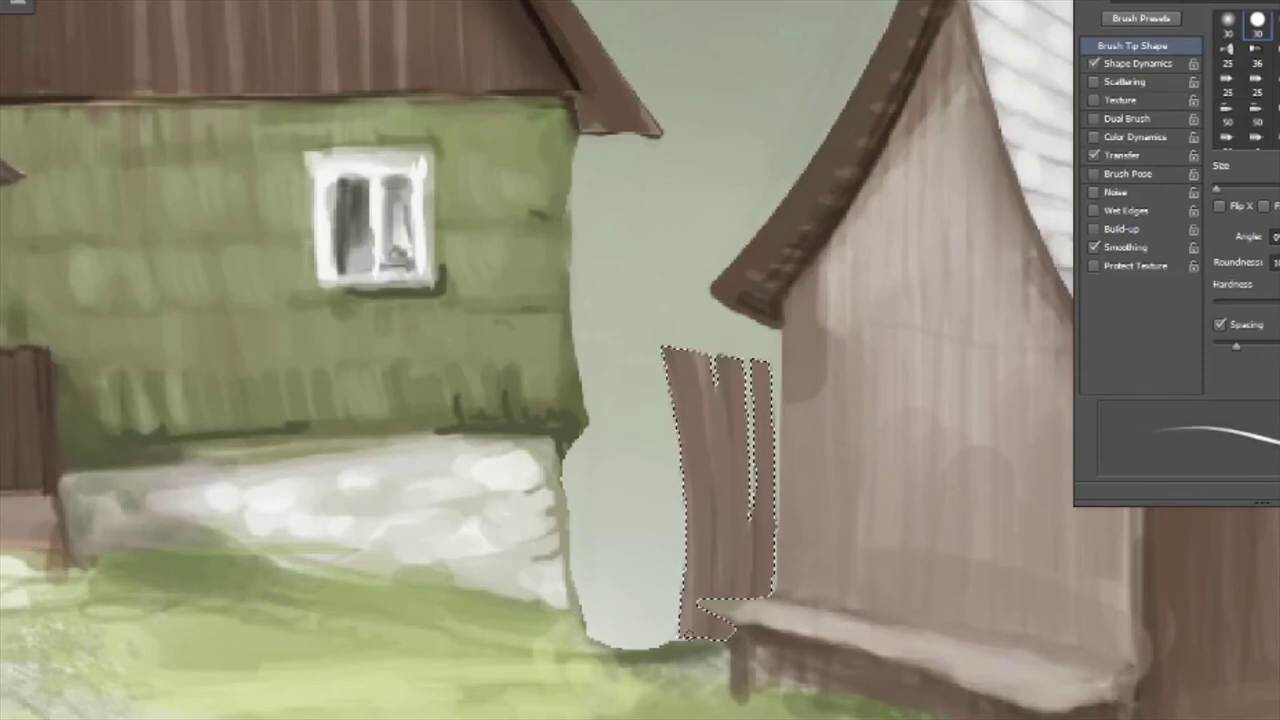
{"action": "left_click", "coordinate": [1095, 63]}
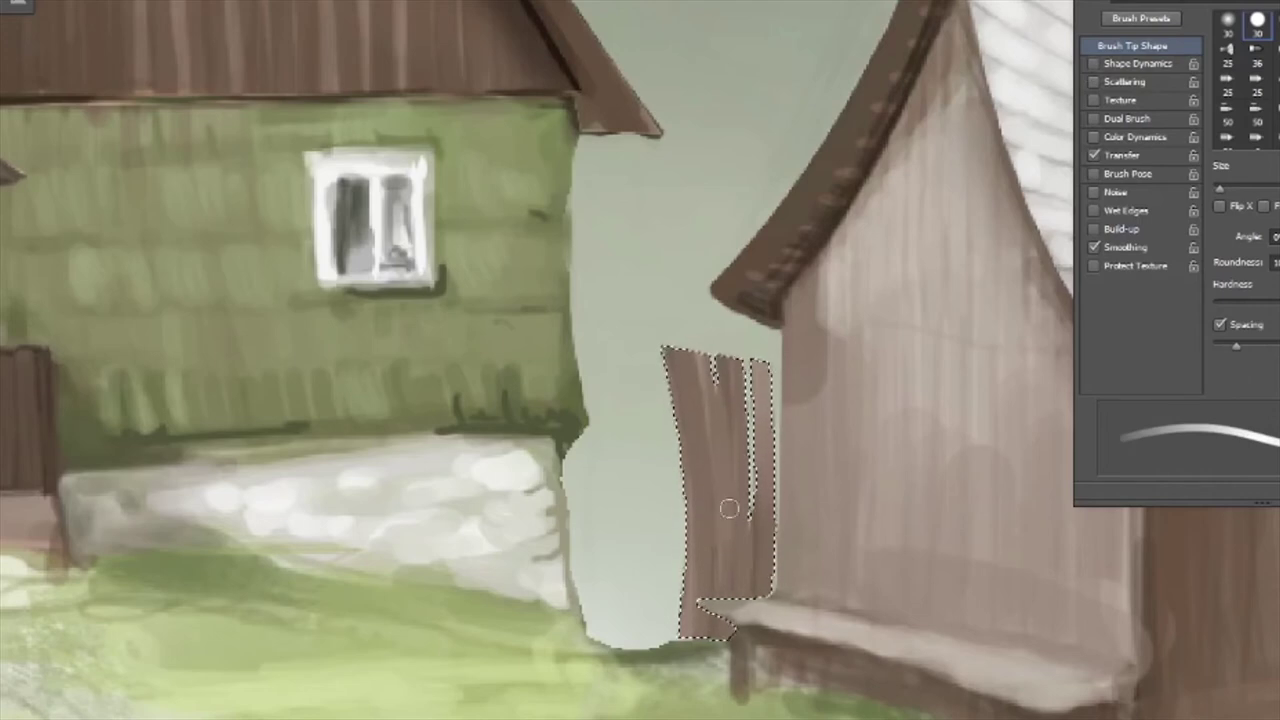
{"action": "left_click", "coordinate": [1095, 63]}
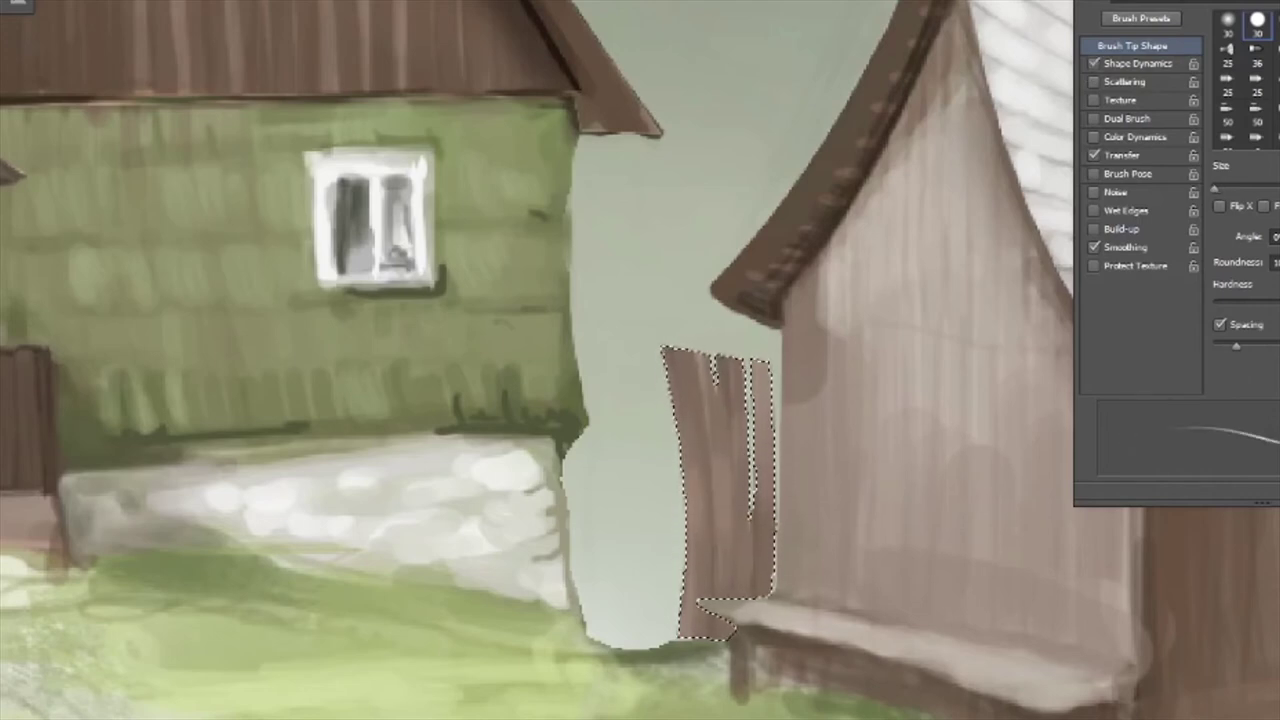
{"action": "key", "text": "bracketright"}
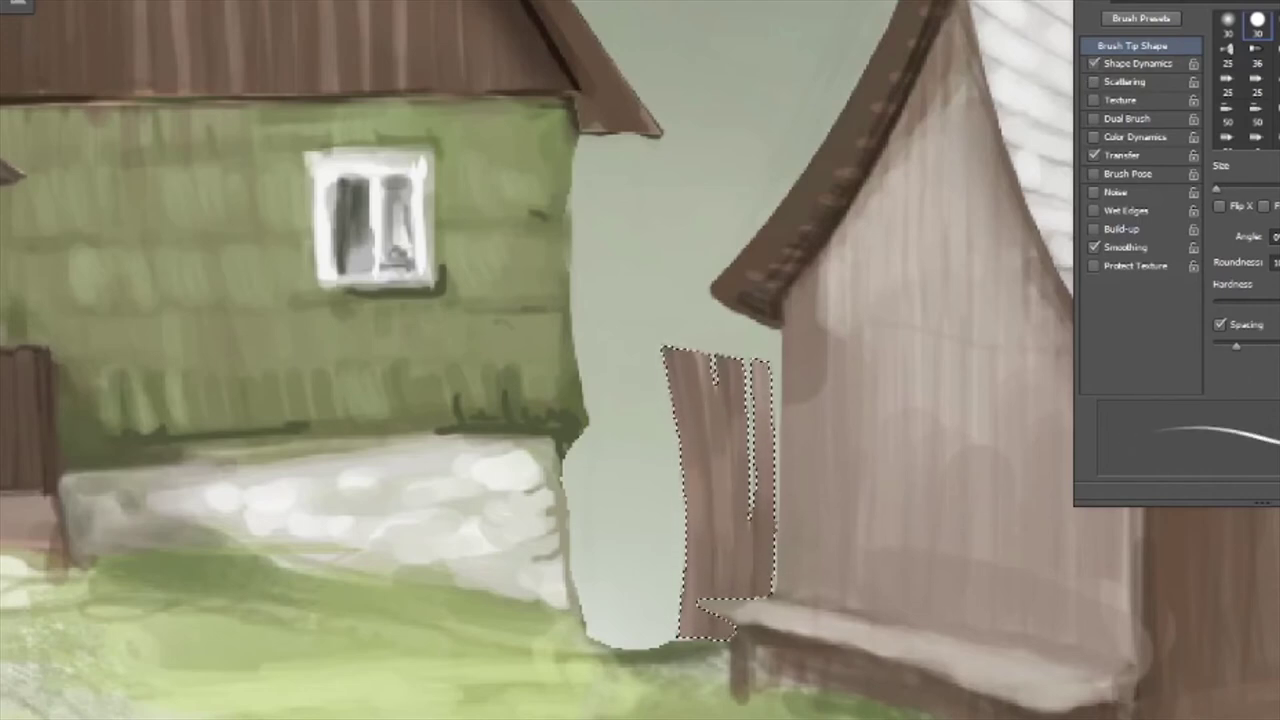
{"action": "left_click", "coordinate": [1095, 155]}
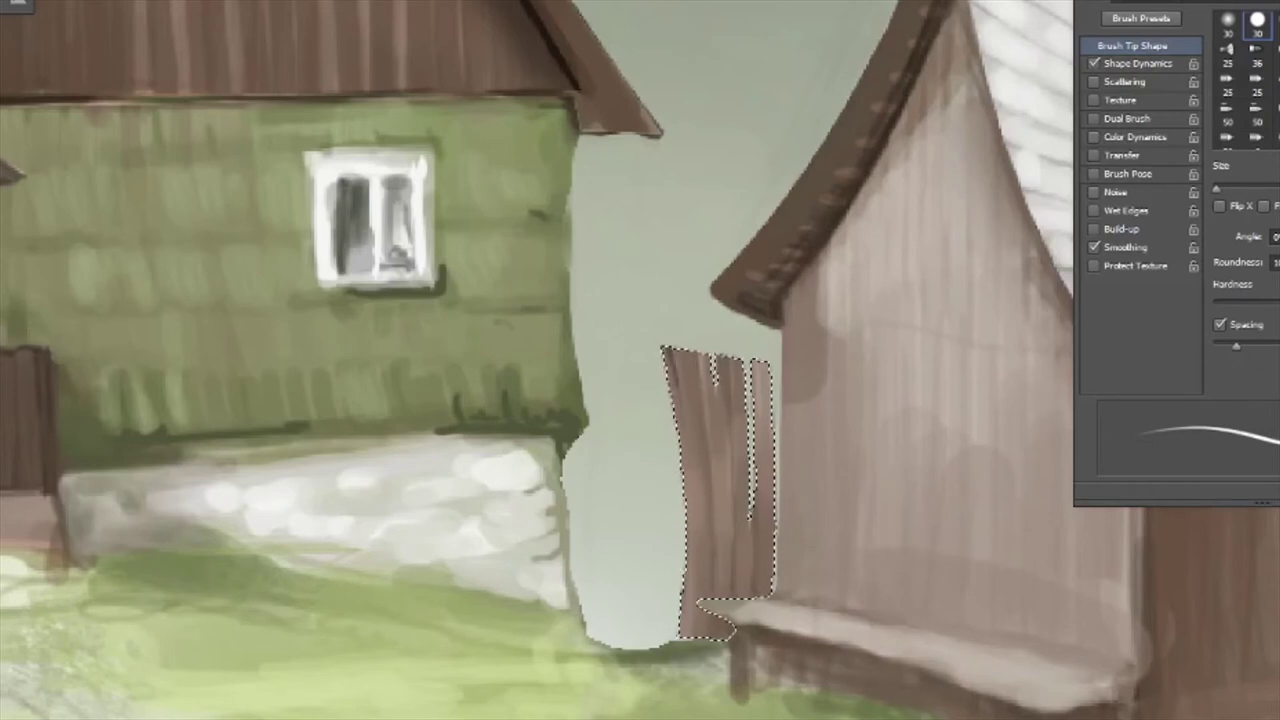
Clear the gate selection, refine the plank edges and paint a dark latch on the gate
{"action": "key", "text": "ctrl+d"}
{"action": "left_click_drag", "start_coordinate": [769, 386], "coordinate": [773, 496]}
{"action": "left_click_drag", "start_coordinate": [686, 630], "coordinate": [674, 410]}
{"action": "left_click", "coordinate": [564, 450]}
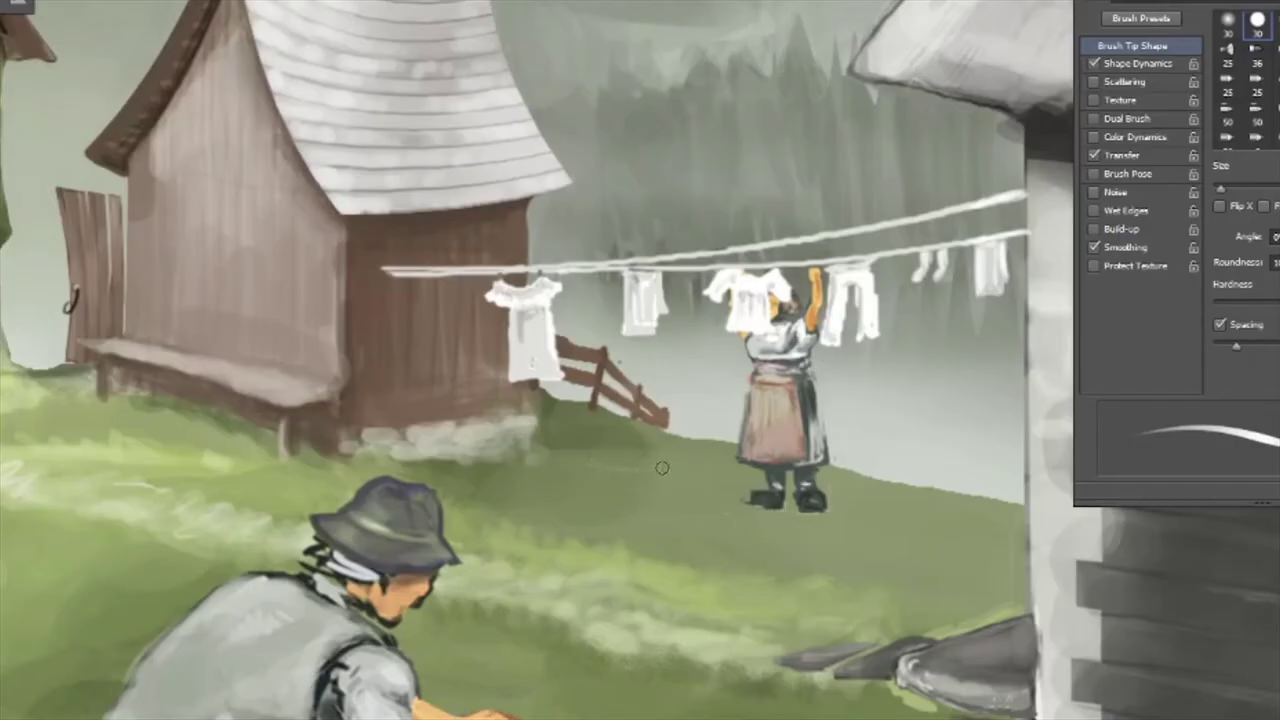
Paint a reddish-brown wash tub on the grass beside the woman at the clothesline and shade its side with Transfer
{"action": "mouse_move", "coordinate": [662, 468]}
{"action": "left_mouse_down"}
{"action": "mouse_move", "coordinate": [600, 464]}
{"action": "mouse_move", "coordinate": [670, 482]}
{"action": "mouse_move", "coordinate": [598, 486]}
{"action": "mouse_move", "coordinate": [660, 478]}
{"action": "mouse_move", "coordinate": [611, 480]}
{"action": "left_mouse_up"}
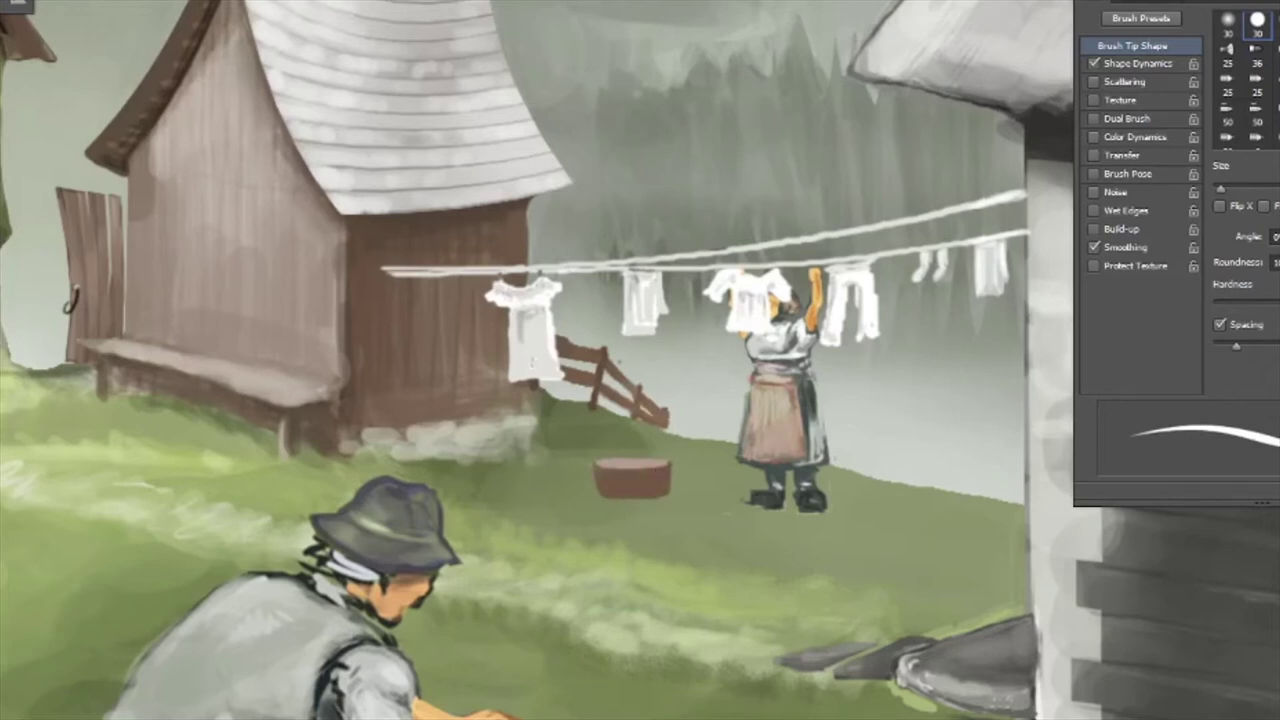
{"action": "left_click", "coordinate": [1094, 155]}
{"action": "left_click", "coordinate": [1094, 63]}
{"action": "mouse_move", "coordinate": [628, 478]}
{"action": "left_mouse_down"}
{"action": "mouse_move", "coordinate": [612, 492]}
{"action": "mouse_move", "coordinate": [630, 512]}
{"action": "mouse_move", "coordinate": [616, 480]}
{"action": "left_mouse_up"}
{"action": "key", "text": "["}
{"action": "key", "text": "["}
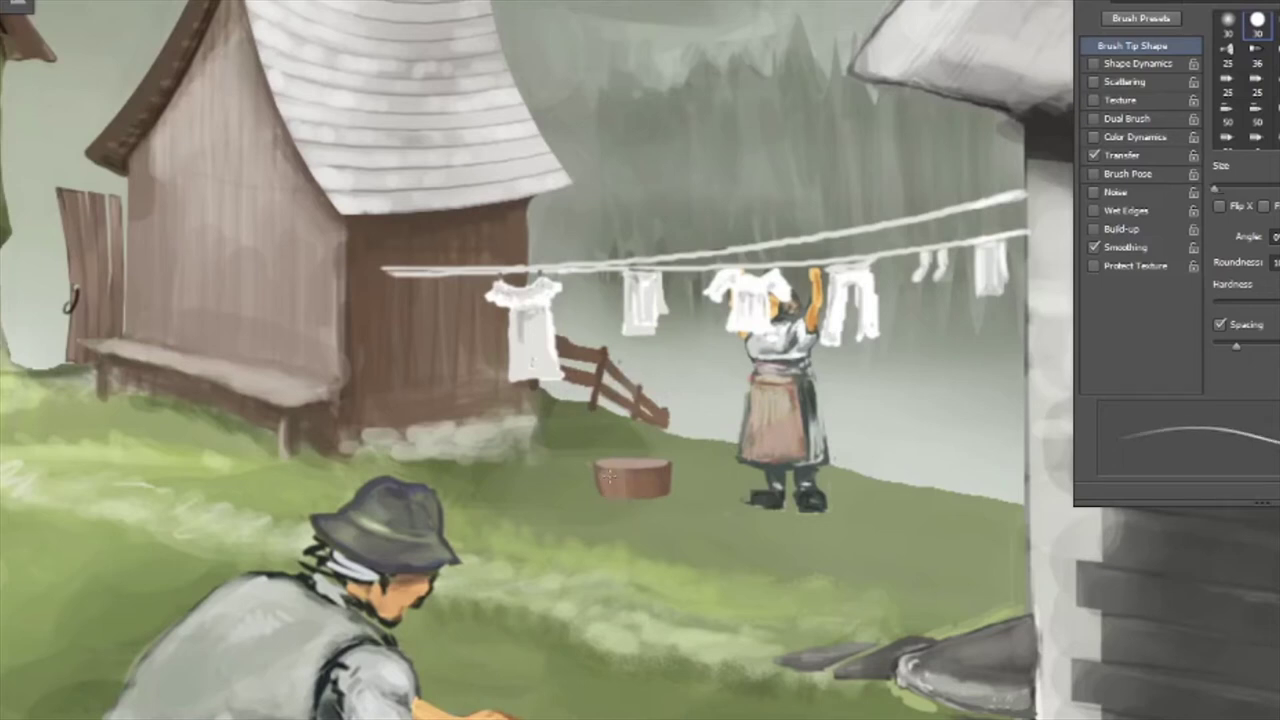
Clean up the wash tub's rim with the eraser, and paint its staves and the white laundry inside
{"action": "key", "text": "e"}
{"action": "key", "text": "["}
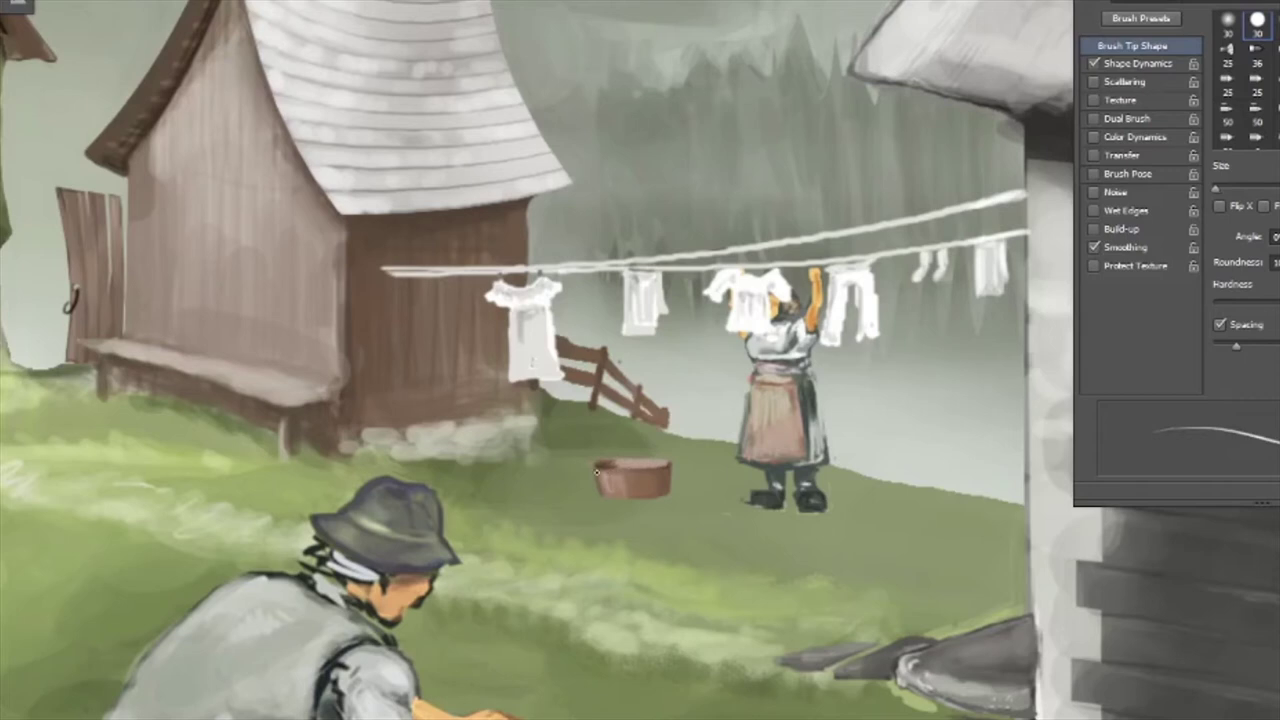
{"action": "key", "text": "b"}
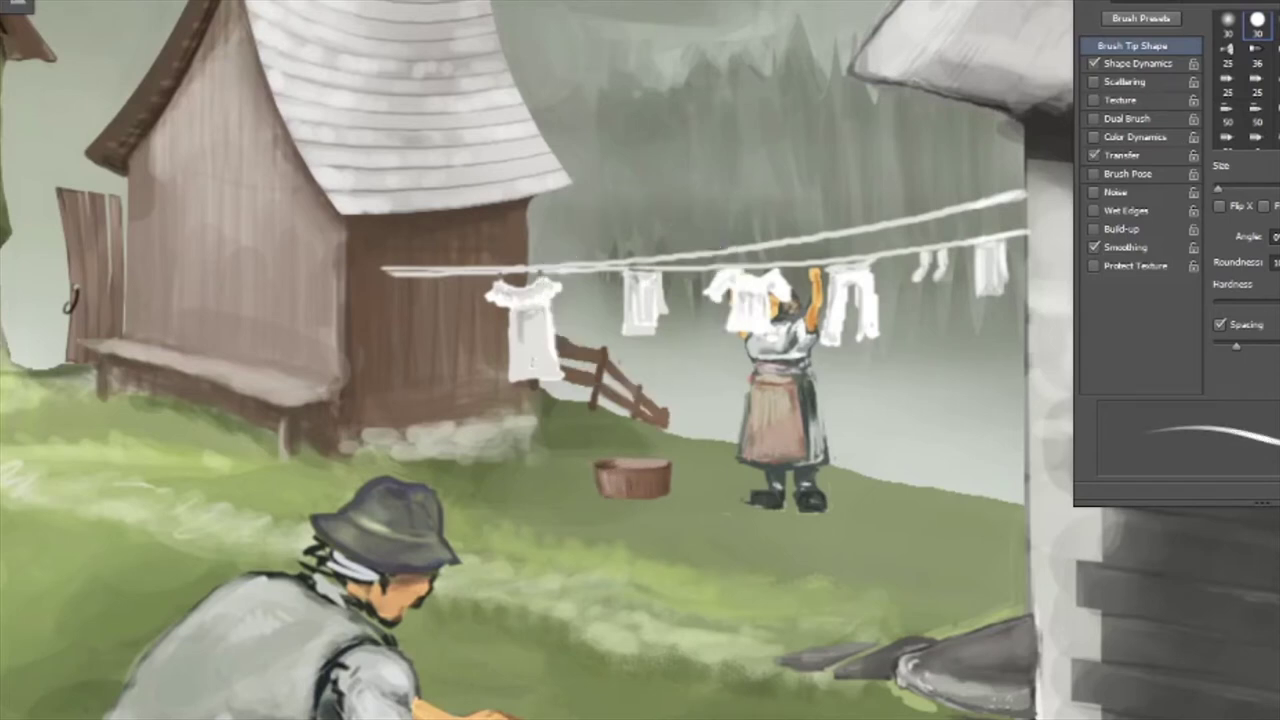
{"action": "left_click_drag", "start_coordinate": [612, 462], "coordinate": [652, 456]}
{"action": "key", "text": "["}
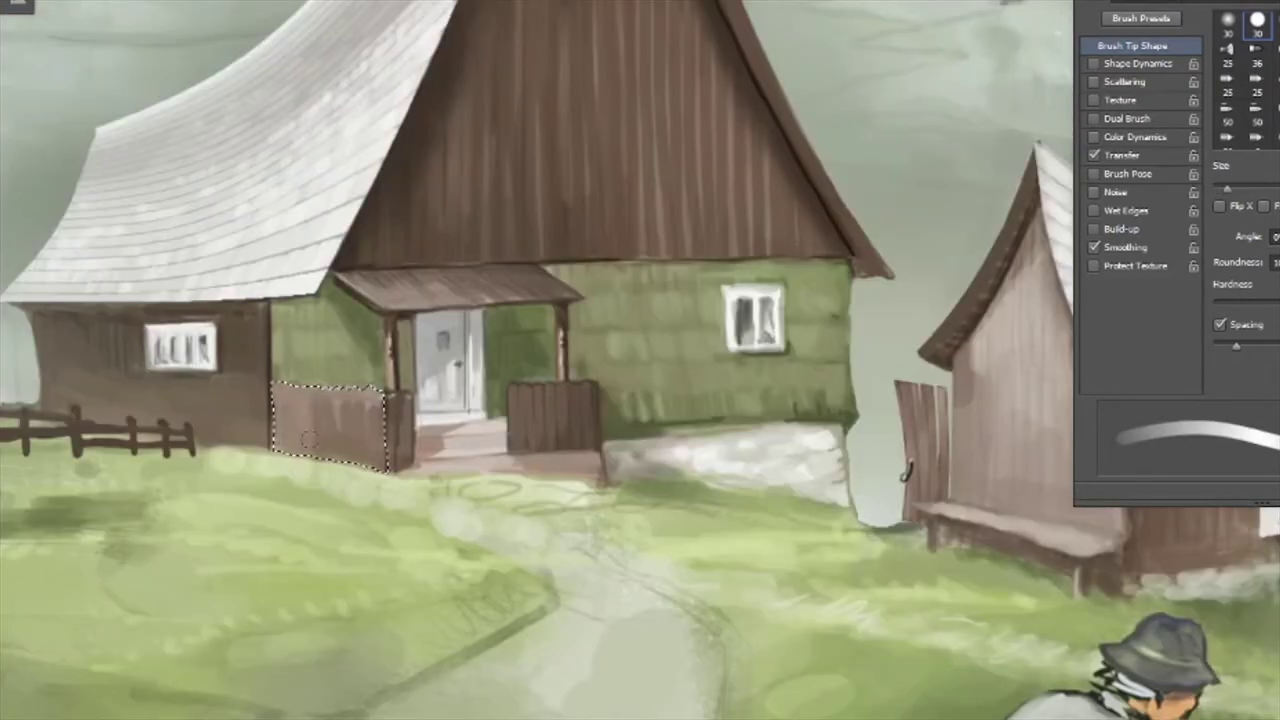
Paint light and dark vertical planks inside the selected porch fence panel beside the side wing, and clear the selection
{"action": "left_click_drag", "start_coordinate": [285, 395], "coordinate": [380, 465]}
{"action": "left_click_drag", "start_coordinate": [600, 400], "coordinate": [548, 394]}
{"action": "left_click_drag", "start_coordinate": [280, 395], "coordinate": [385, 460]}
{"action": "left_click_drag", "start_coordinate": [330, 390], "coordinate": [345, 455]}
{"action": "mouse_move", "coordinate": [250, 400]}
{"action": "left_mouse_down"}
{"action": "mouse_move", "coordinate": [325, 430]}
{"action": "mouse_move", "coordinate": [260, 420]}
{"action": "mouse_move", "coordinate": [300, 440]}
{"action": "mouse_move", "coordinate": [497, 517]}
{"action": "mouse_move", "coordinate": [470, 430]}
{"action": "mouse_move", "coordinate": [495, 515]}
{"action": "left_mouse_up"}
{"action": "left_click_drag", "start_coordinate": [465, 430], "coordinate": [470, 512]}
{"action": "key", "text": "ctrl+d"}
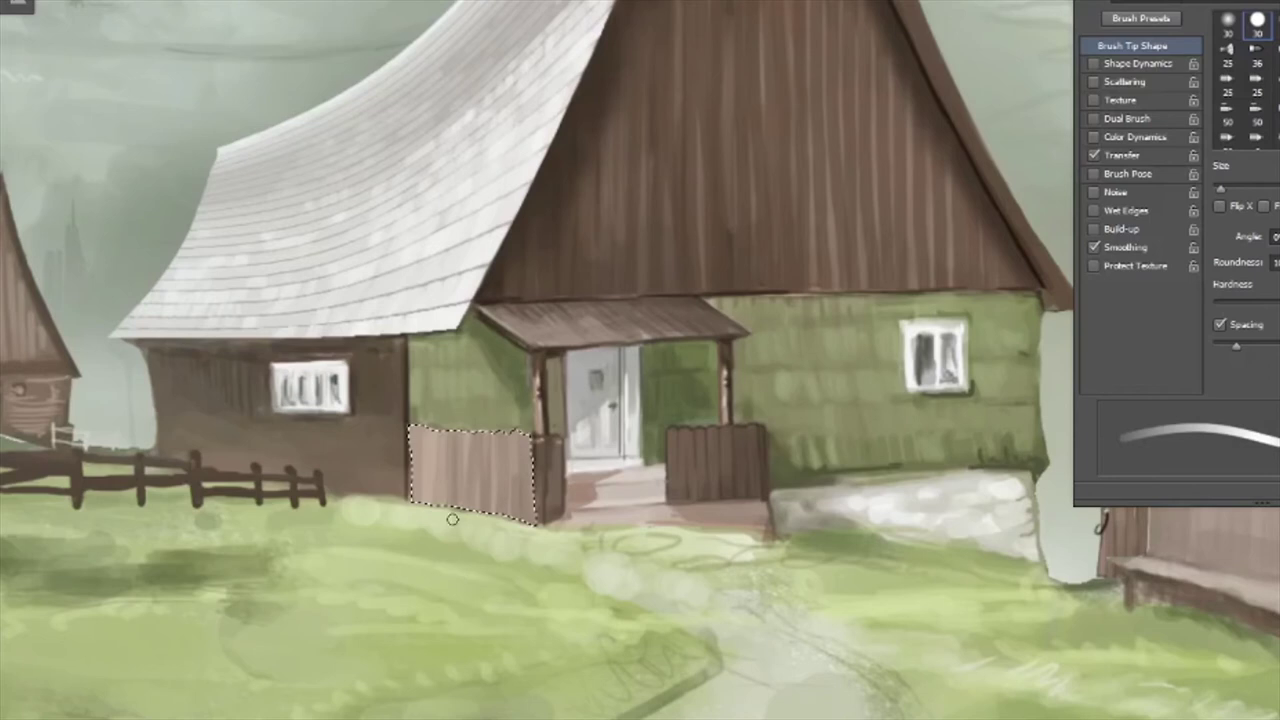
Erase small notches along the porch fence panel's upper edge to form rounded plank tops
{"action": "scroll", "coordinate": [455, 446], "scroll_direction": "up", "scroll_amount": 2}
{"action": "key", "text": "e"}
{"action": "key", "text": "bracketleft"}
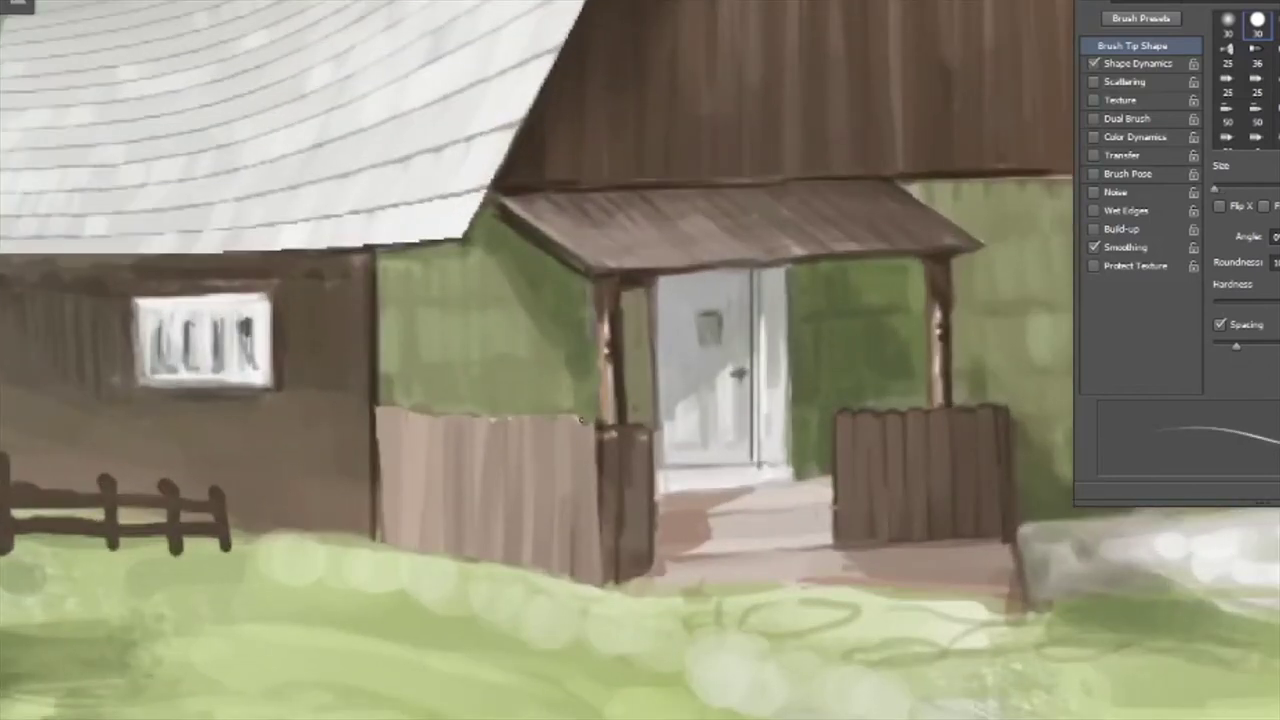
{"action": "left_click_drag", "start_coordinate": [528, 414], "coordinate": [376, 412]}
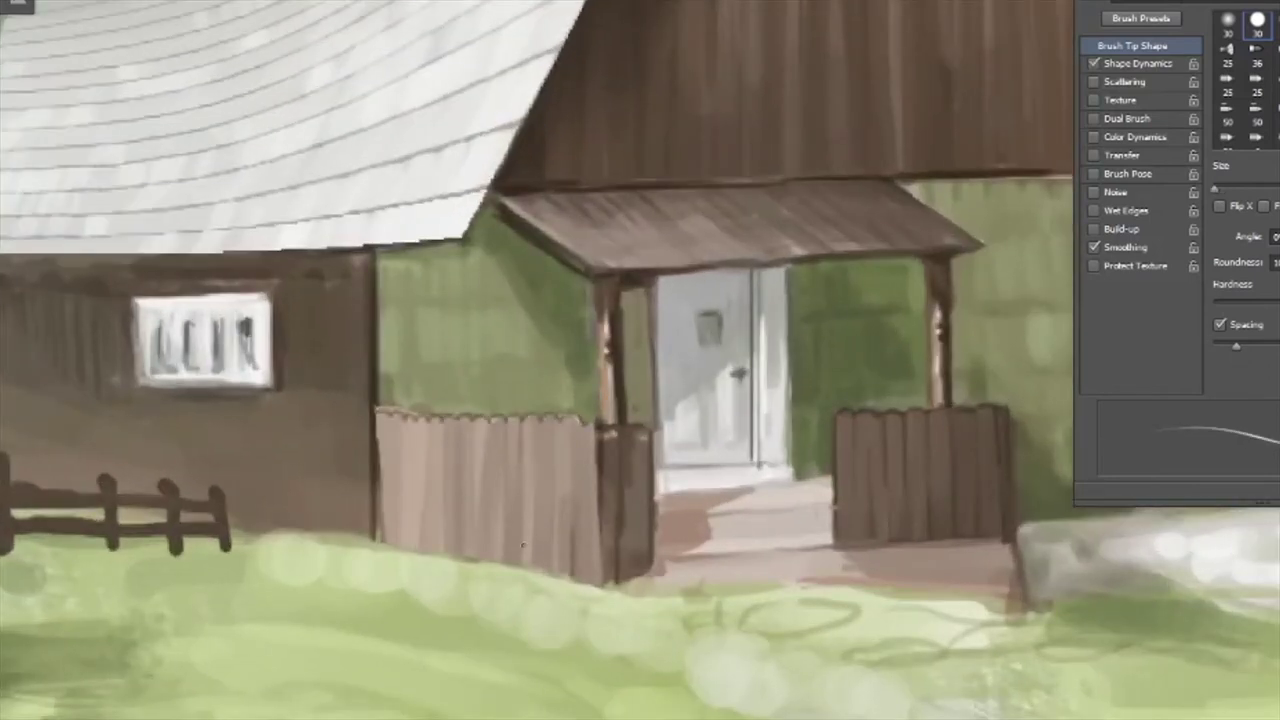
Paint thin dark gaps between the porch fence planks and darken the panel's edge beside the porch post
{"action": "left_click_drag", "start_coordinate": [507, 494], "coordinate": [507, 564]}
{"action": "left_click_drag", "start_coordinate": [487, 445], "coordinate": [487, 571]}
{"action": "left_click_drag", "start_coordinate": [461, 451], "coordinate": [464, 549]}
{"action": "left_click", "coordinate": [395, 430], "text": "alt"}
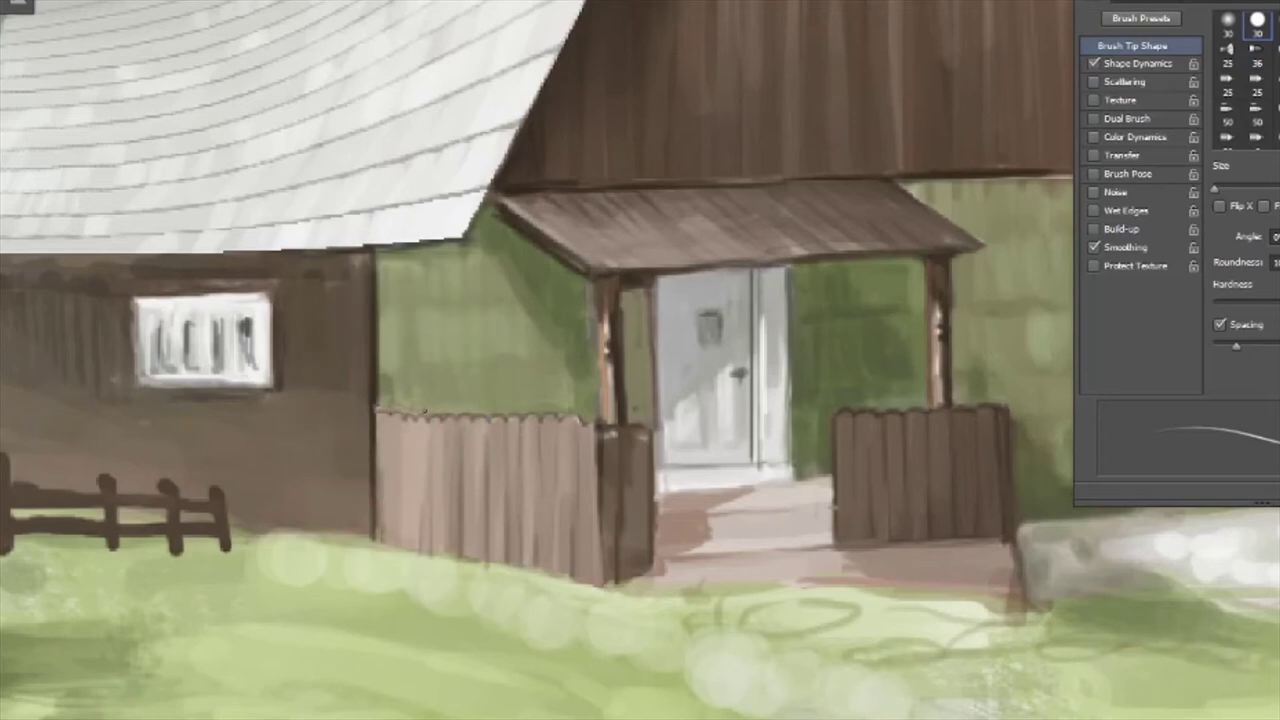
{"action": "left_click_drag", "start_coordinate": [595, 464], "coordinate": [595, 576]}
{"action": "left_click_drag", "start_coordinate": [600, 506], "coordinate": [599, 578]}
{"action": "left_click_drag", "start_coordinate": [607, 448], "coordinate": [606, 548]}
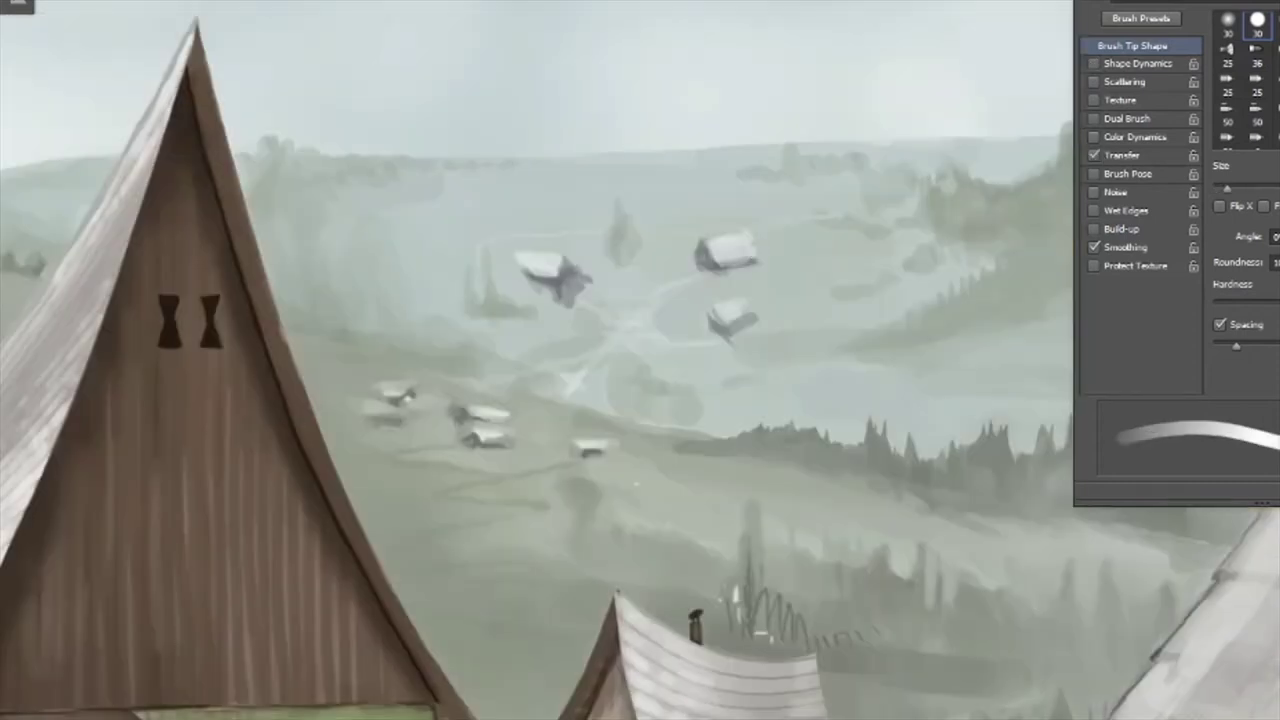
Select a distant hillside house with an elliptical marquee to transform it, clear the selection, and touch up the neighbouring houses
{"action": "key", "text": "m"}
{"action": "left_click_drag", "start_coordinate": [681, 231], "coordinate": [772, 281]}
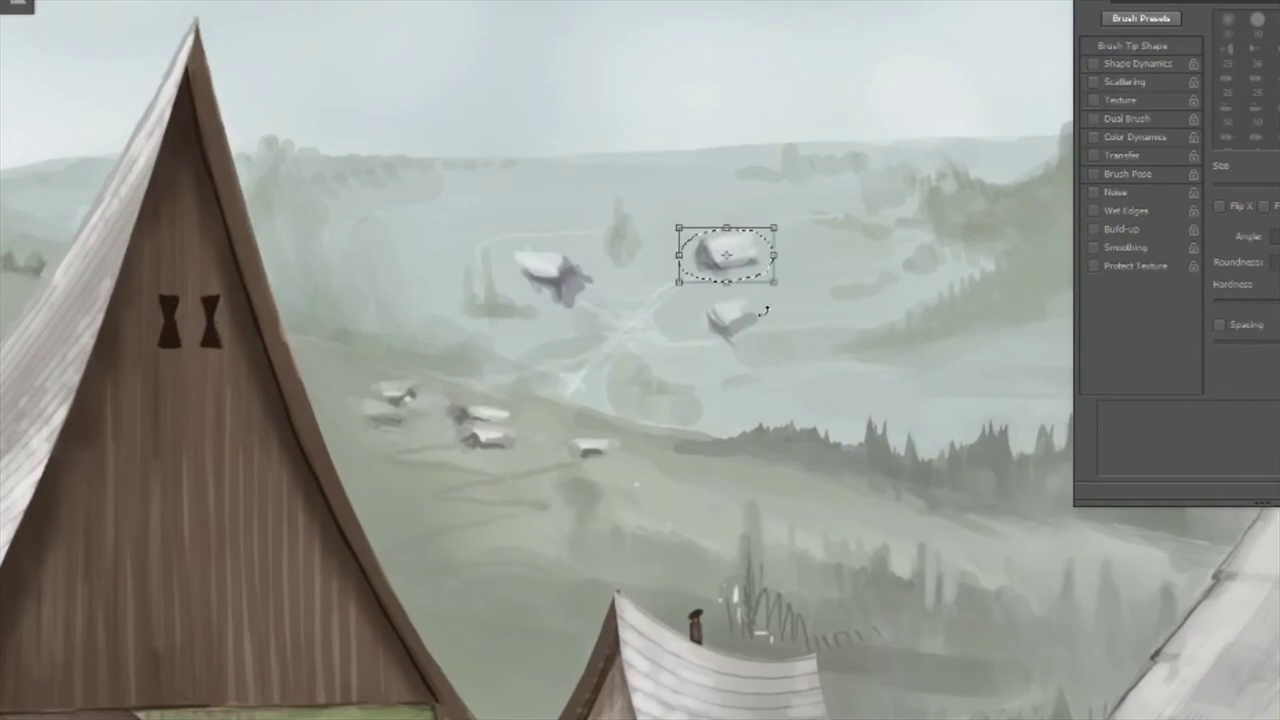
{"action": "key", "text": "ctrl+d"}
{"action": "key", "text": "b"}
{"action": "left_click_drag", "start_coordinate": [576, 306], "coordinate": [530, 262]}
{"action": "left_click_drag", "start_coordinate": [731, 290], "coordinate": [740, 318]}
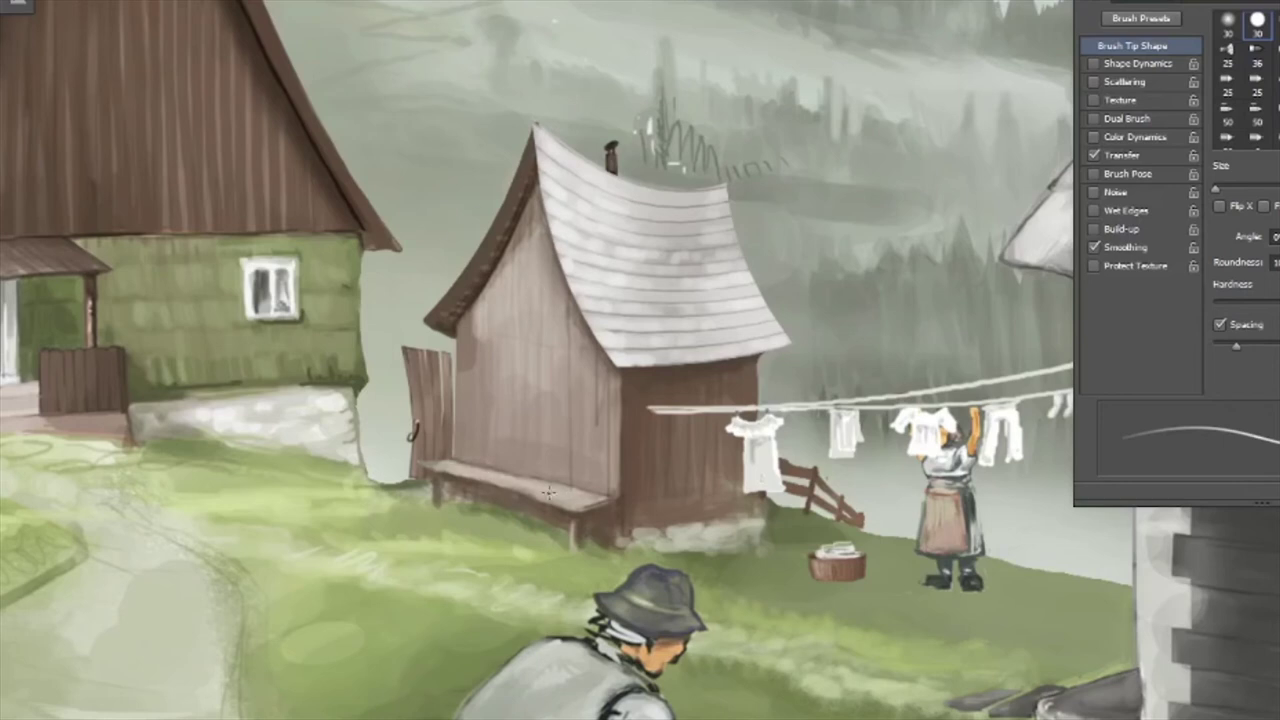
Refine the bench along the shed wall, sharpening its seat edge and legs with progressively smaller brushes
{"action": "key", "text": "bracketright"}
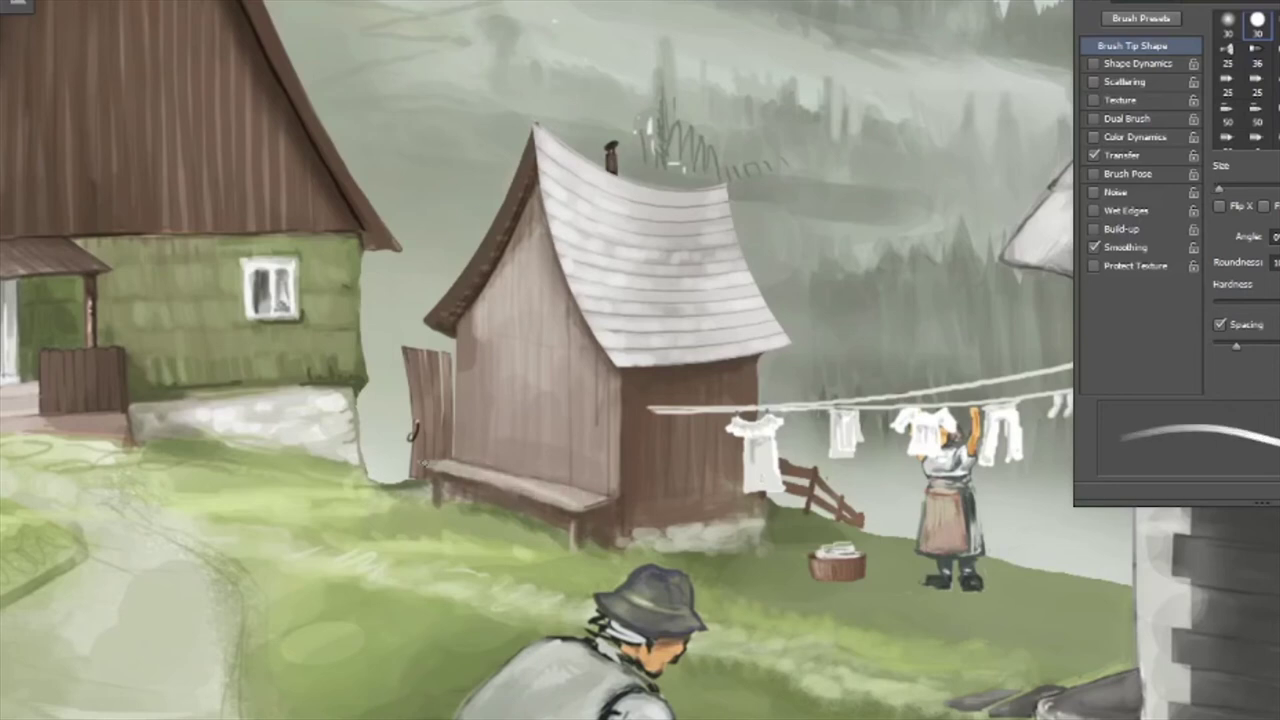
{"action": "key", "text": "bracketleft"}
{"action": "key", "text": "bracketleft"}
{"action": "key", "text": "bracketleft"}
{"action": "key", "text": "bracketleft"}
{"action": "key", "text": "bracketleft"}
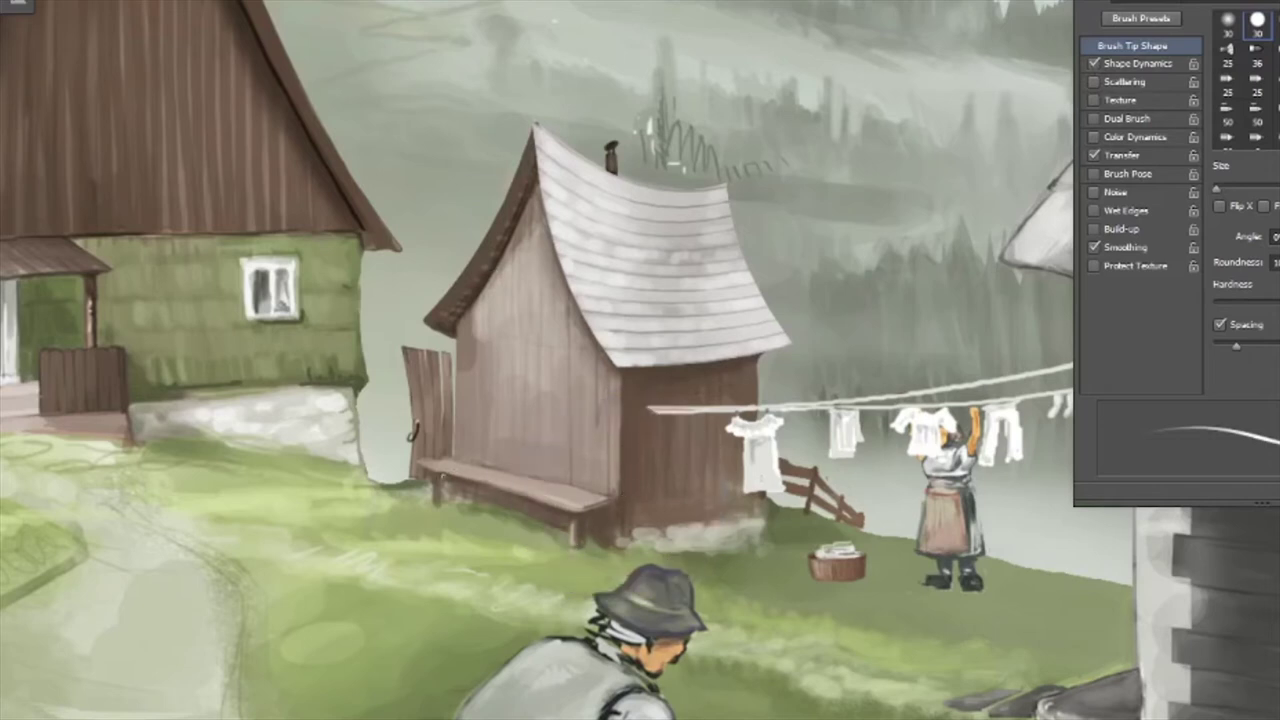
Paint grass tufts over the bench legs and the lower edge of the shed's stone base using sampled colours
{"action": "left_click", "coordinate": [537, 332], "text": "alt"}
{"action": "left_click", "coordinate": [1094, 155]}
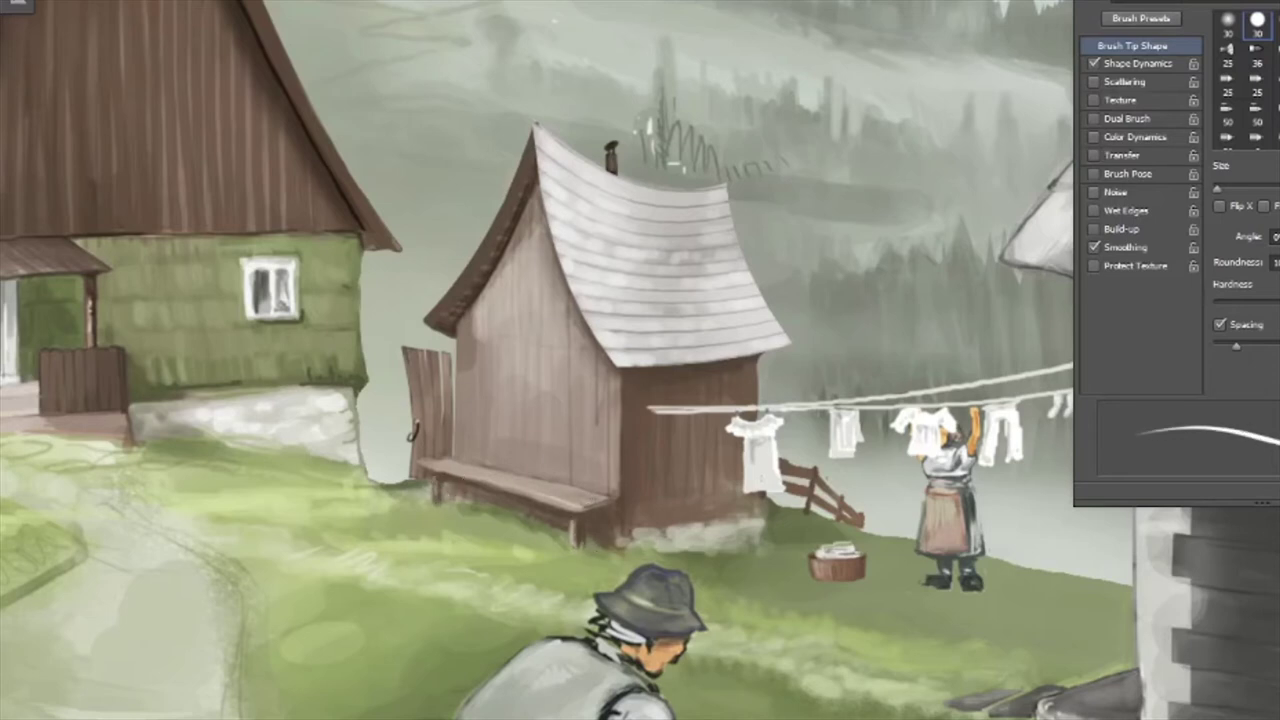
{"action": "left_click", "coordinate": [1094, 155]}
{"action": "left_click", "coordinate": [660, 522], "text": "alt"}
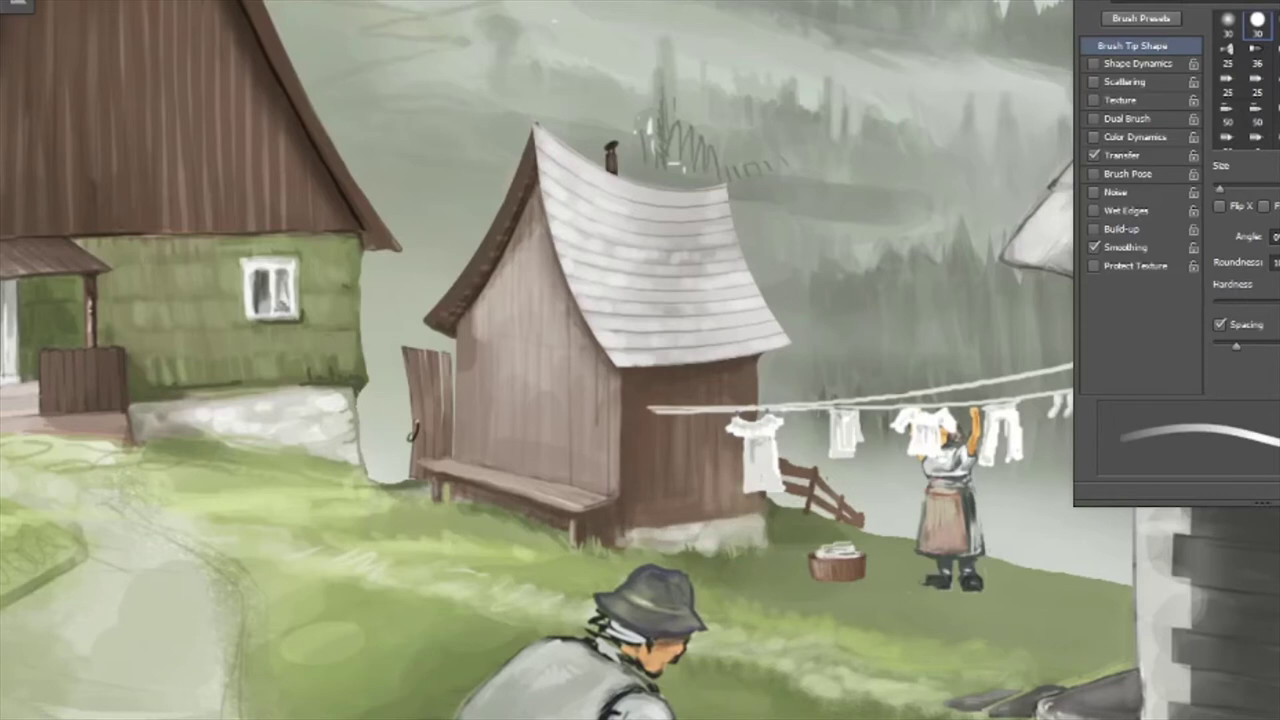
{"action": "key", "text": "]"}
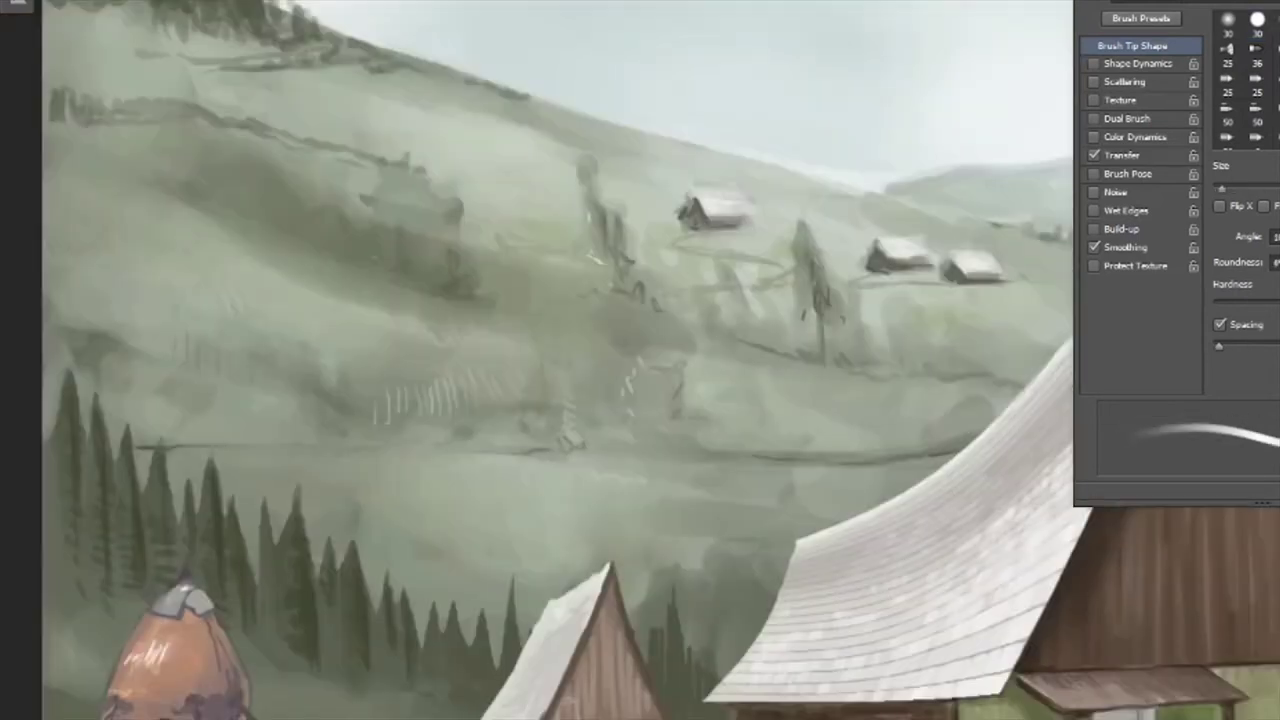
Sharpen the roofs and dark gable walls of the distant houses on the left hillside
{"action": "mouse_move", "coordinate": [711, 206]}
{"action": "left_mouse_down"}
{"action": "mouse_move", "coordinate": [752, 215]}
{"action": "mouse_move", "coordinate": [732, 217]}
{"action": "mouse_move", "coordinate": [744, 228]}
{"action": "mouse_move", "coordinate": [688, 226]}
{"action": "left_mouse_up"}
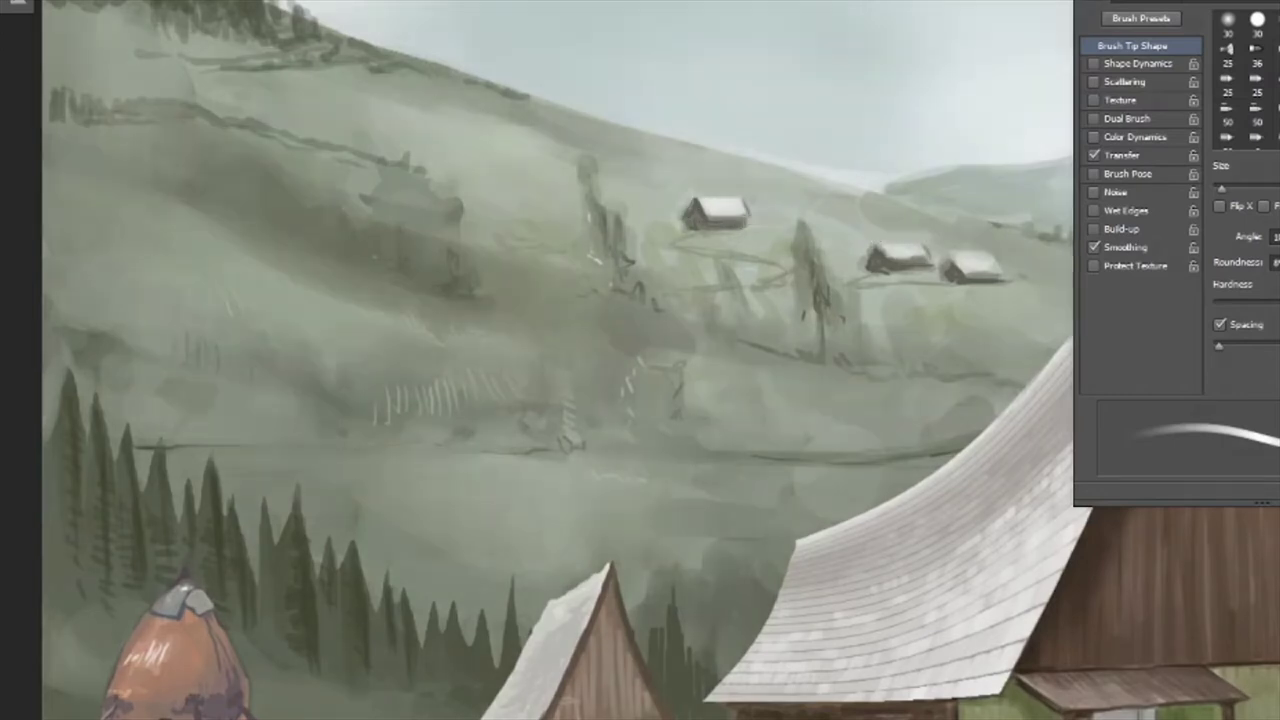
{"action": "left_click_drag", "start_coordinate": [683, 222], "coordinate": [620, 237]}
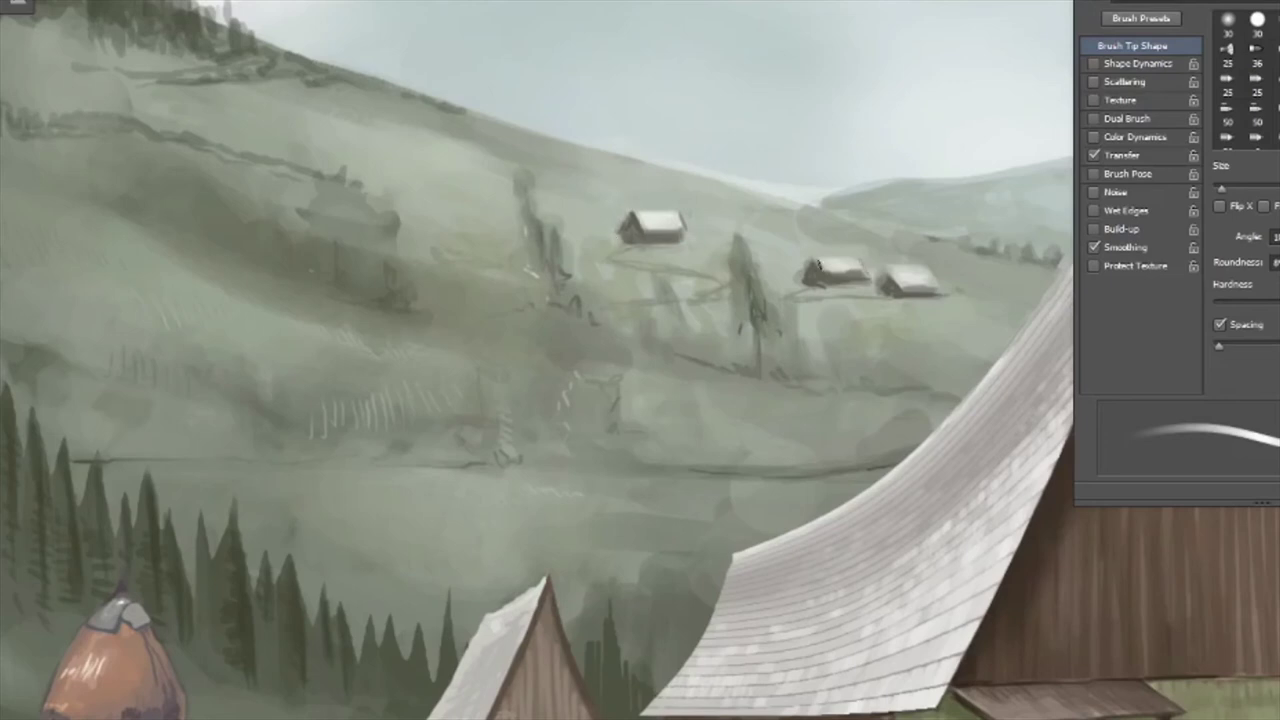
{"action": "left_click_drag", "start_coordinate": [818, 258], "coordinate": [856, 262]}
{"action": "key", "text": "shift+Left"}
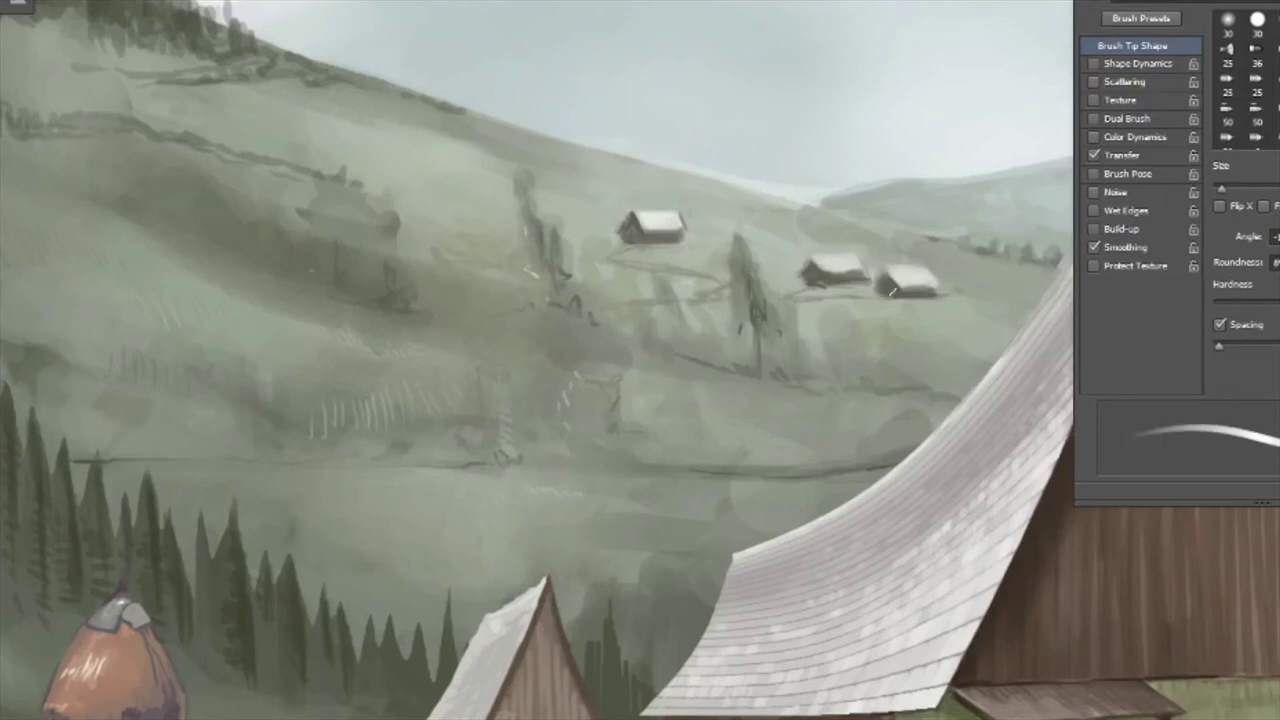
Adjust the brush angle and paint tree strokes on the wooded slope behind the shed
{"action": "left_click_drag", "start_coordinate": [900, 330], "coordinate": [616, 308]}
{"action": "key", "text": "ctrl+minus"}
{"action": "key", "text": "shift+Right"}
{"action": "key", "text": "shift+Right"}
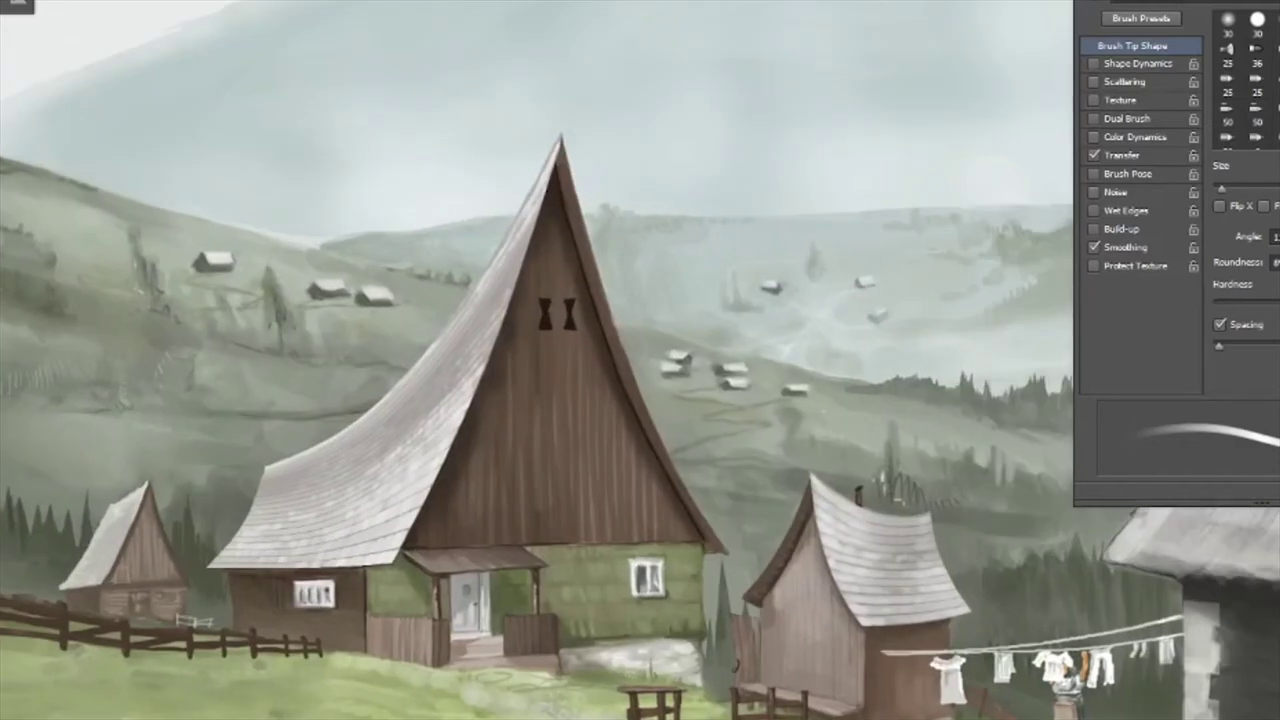
{"action": "key", "text": "shift+Left"}
{"action": "left_click_drag", "start_coordinate": [870, 470], "coordinate": [1000, 540]}
{"action": "mouse_move", "coordinate": [830, 470]}
{"action": "left_mouse_down"}
{"action": "mouse_move", "coordinate": [980, 495]}
{"action": "mouse_move", "coordinate": [700, 408]}
{"action": "left_mouse_up"}
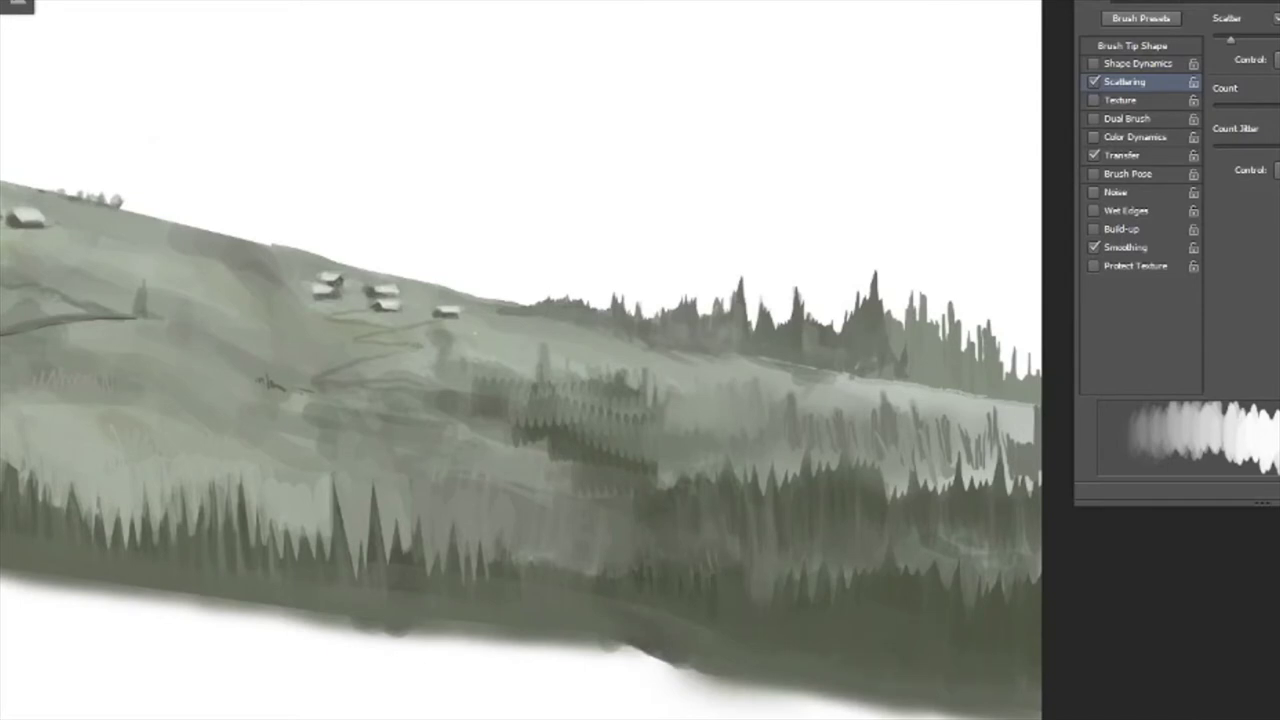
Enable Shape Dynamics on the scattering brush and paint dark forest patches on the isolated middle hill
{"action": "key", "text": "ctrl+0"}
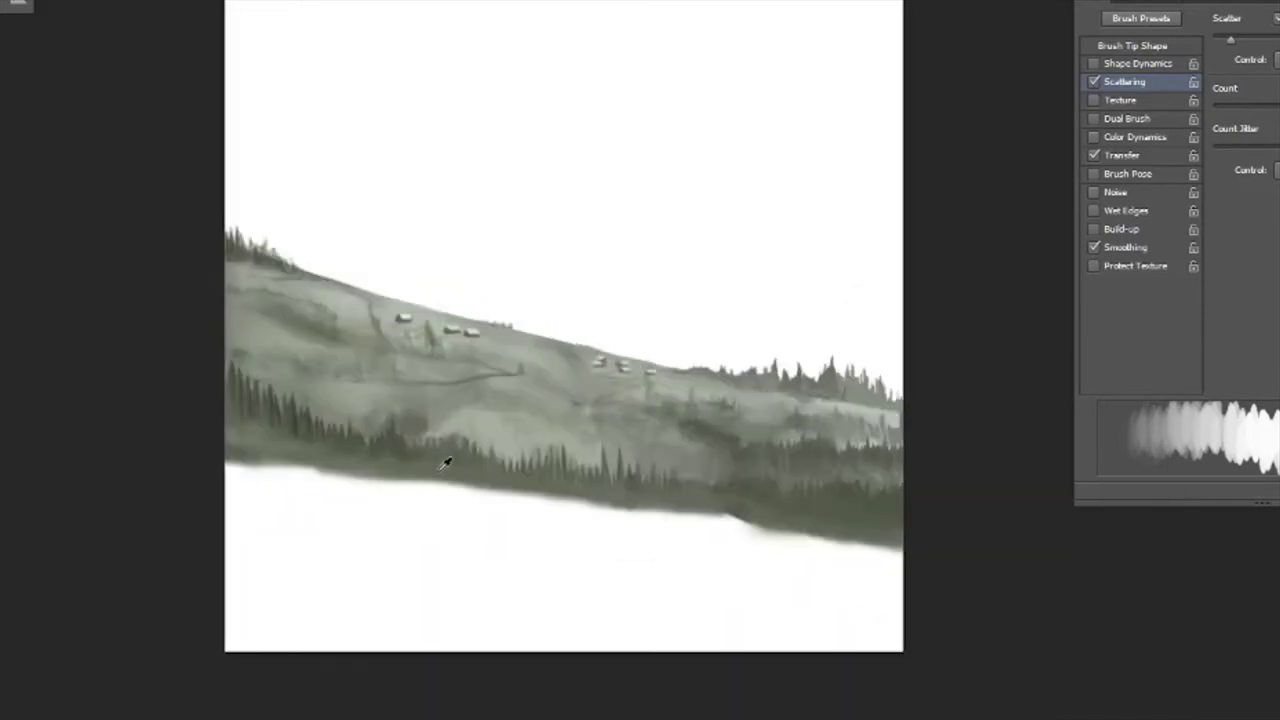
{"action": "key", "text": "ctrl+plus"}
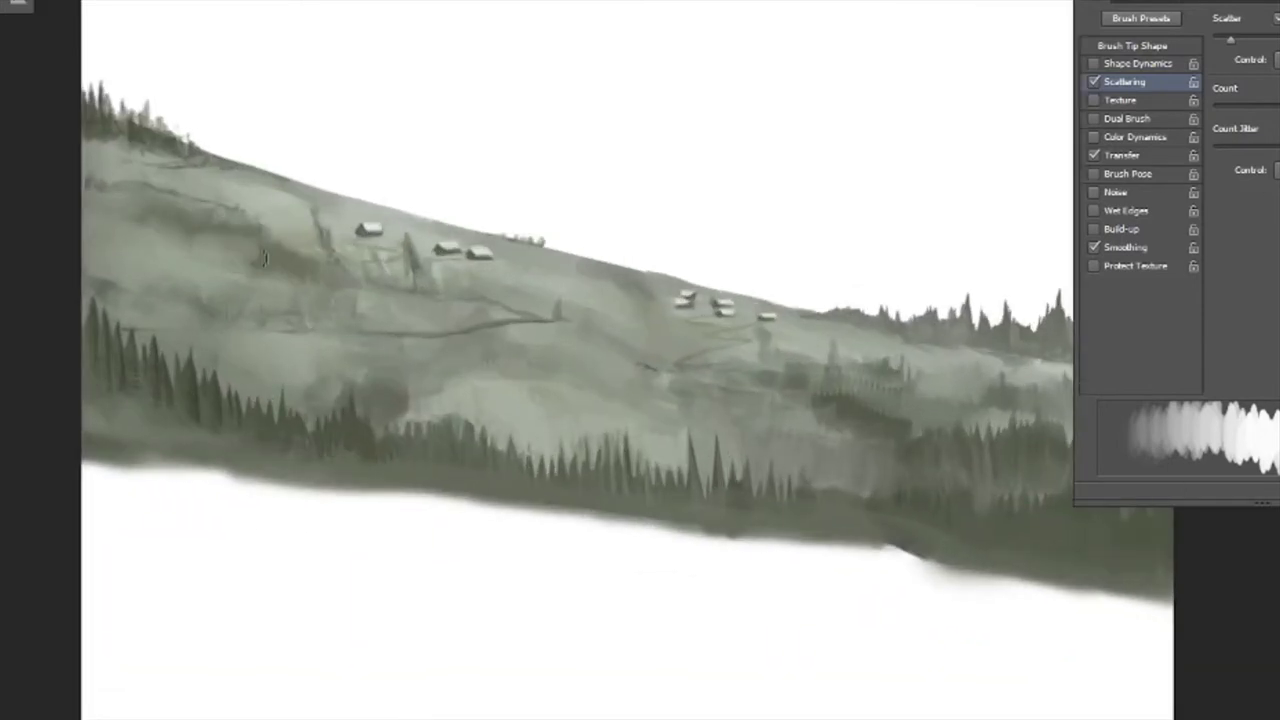
{"action": "left_click_drag", "start_coordinate": [362, 290], "coordinate": [226, 304]}
{"action": "left_click_drag", "start_coordinate": [935, 400], "coordinate": [870, 408]}
{"action": "left_click", "coordinate": [1094, 63]}
{"action": "mouse_move", "coordinate": [1010, 395]}
{"action": "left_mouse_down"}
{"action": "mouse_move", "coordinate": [857, 391]}
{"action": "mouse_move", "coordinate": [812, 405]}
{"action": "mouse_move", "coordinate": [985, 430]}
{"action": "left_mouse_up"}
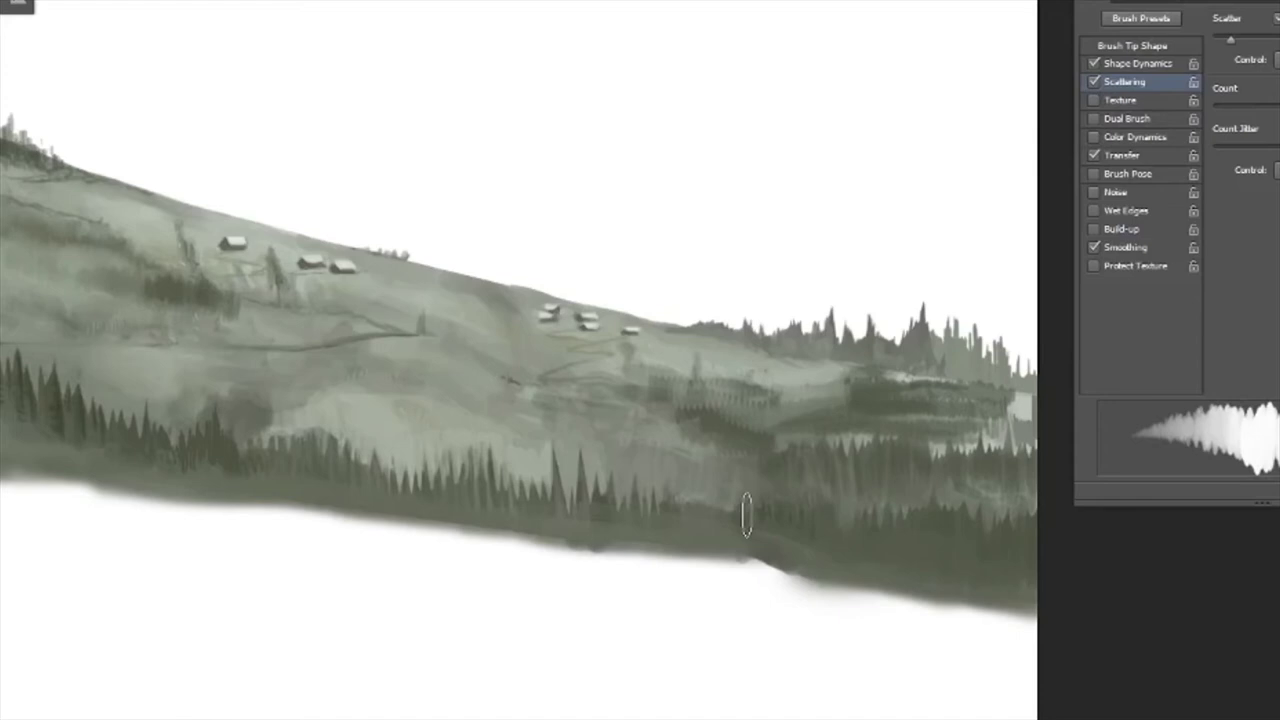
Paint alternating dark and light bands of forest across the right-hand slope of the middle hill
{"action": "mouse_move", "coordinate": [740, 500]}
{"action": "left_mouse_down"}
{"action": "mouse_move", "coordinate": [829, 498]}
{"action": "mouse_move", "coordinate": [1020, 480]}
{"action": "left_mouse_up"}
{"action": "left_click_drag", "start_coordinate": [600, 440], "coordinate": [1020, 420]}
{"action": "left_click_drag", "start_coordinate": [760, 400], "coordinate": [1030, 360]}
{"action": "left_click_drag", "start_coordinate": [700, 500], "coordinate": [1030, 470]}
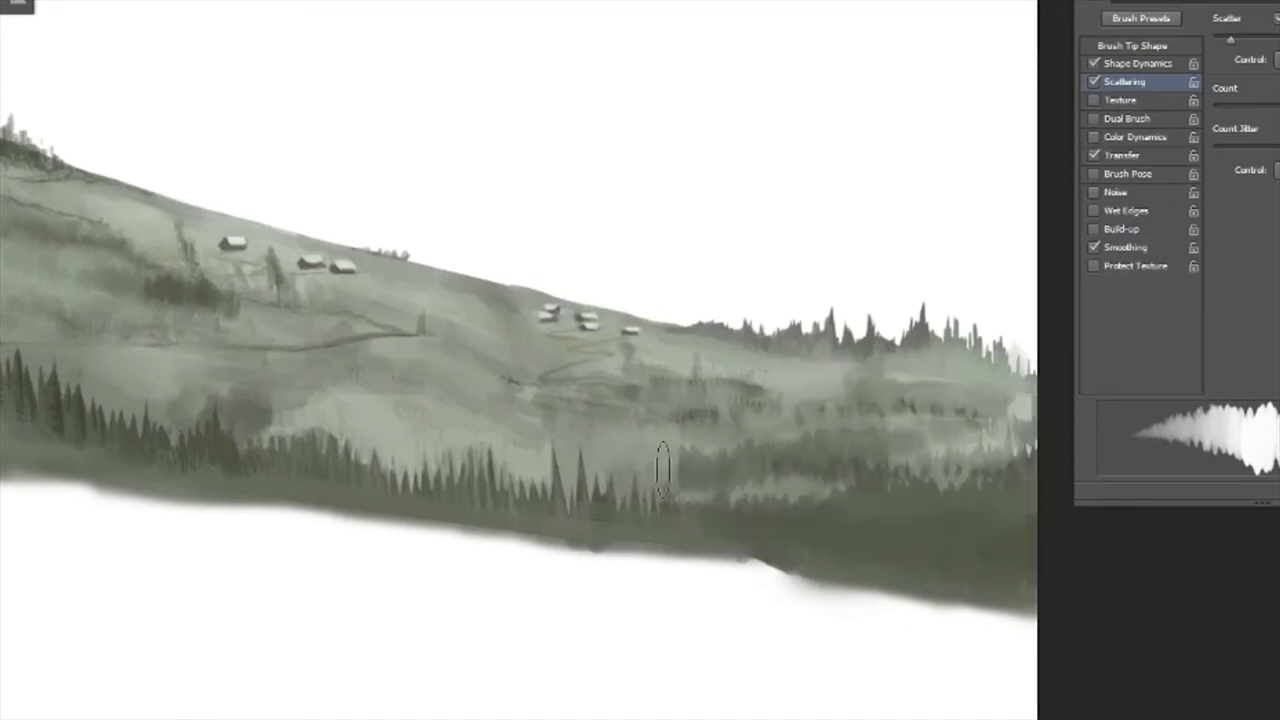
{"action": "left_click_drag", "start_coordinate": [640, 460], "coordinate": [1030, 380]}
{"action": "left_click_drag", "start_coordinate": [830, 362], "coordinate": [744, 377]}
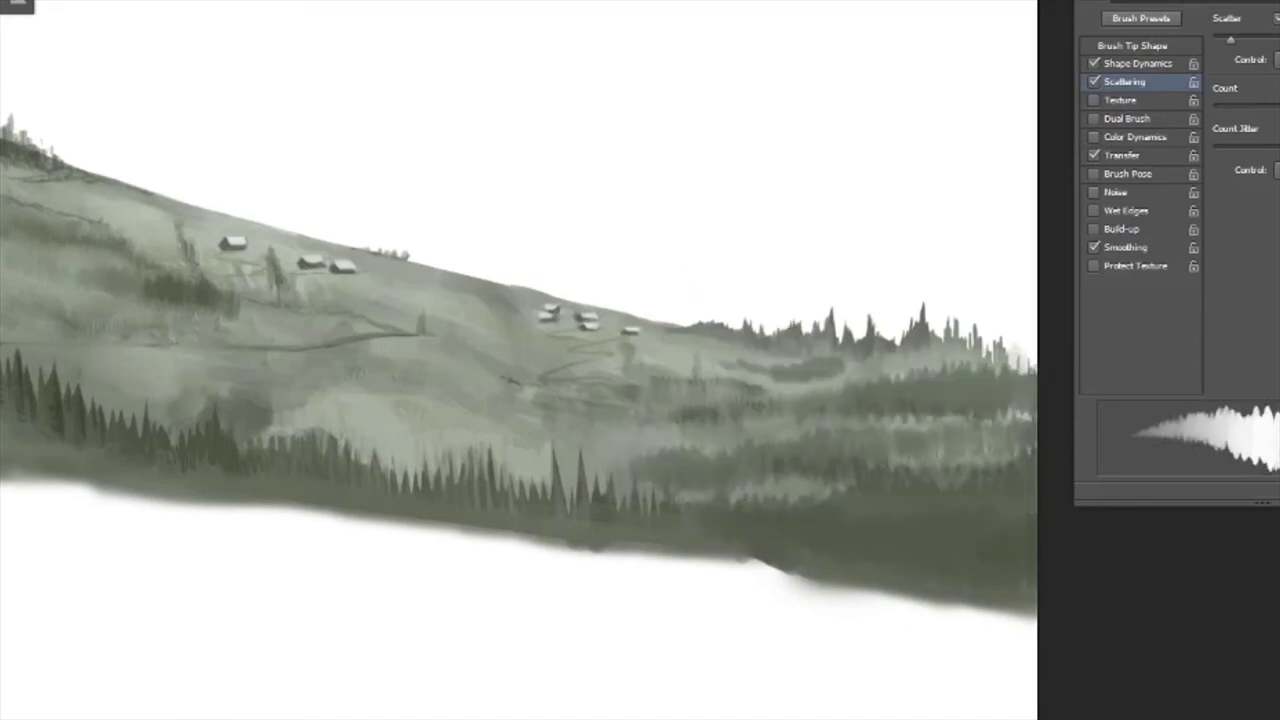
Show the background layers and paint pale rows of trees across the far green hill on the right
{"action": "scroll", "coordinate": [844, 400], "scroll_direction": "down", "scroll_amount": 1}
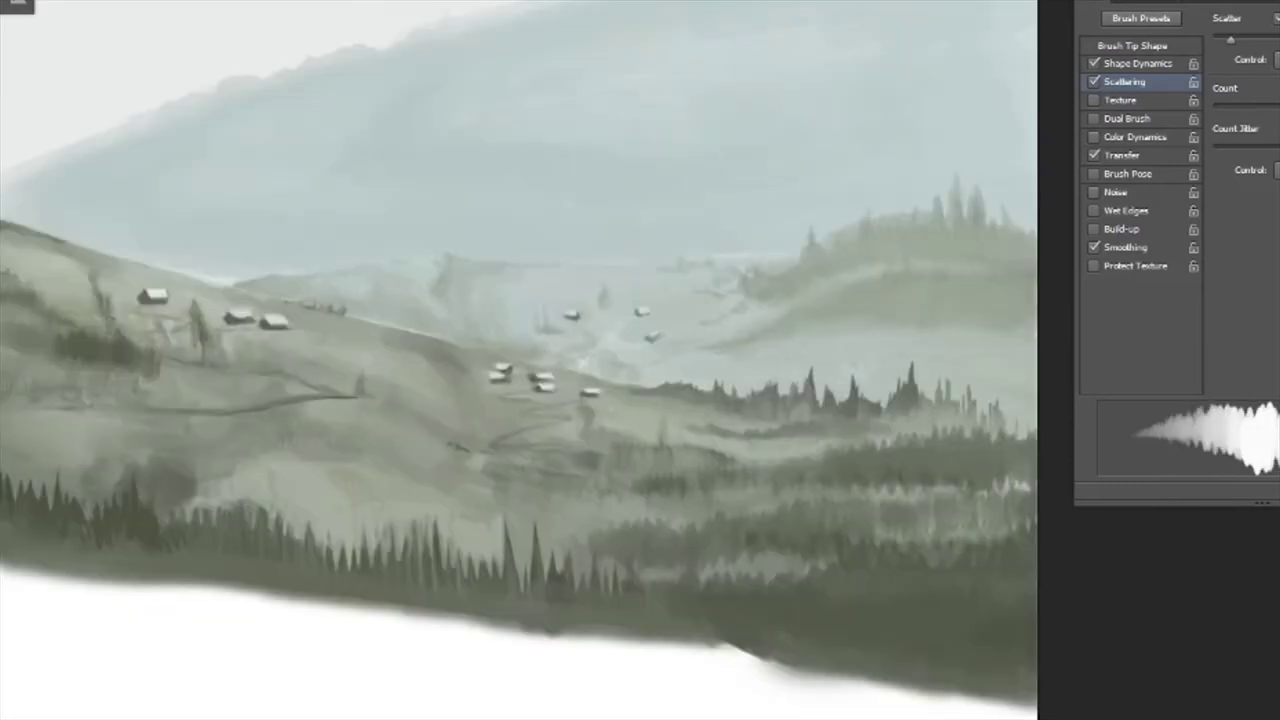
{"action": "left_click_drag", "start_coordinate": [770, 370], "coordinate": [934, 343]}
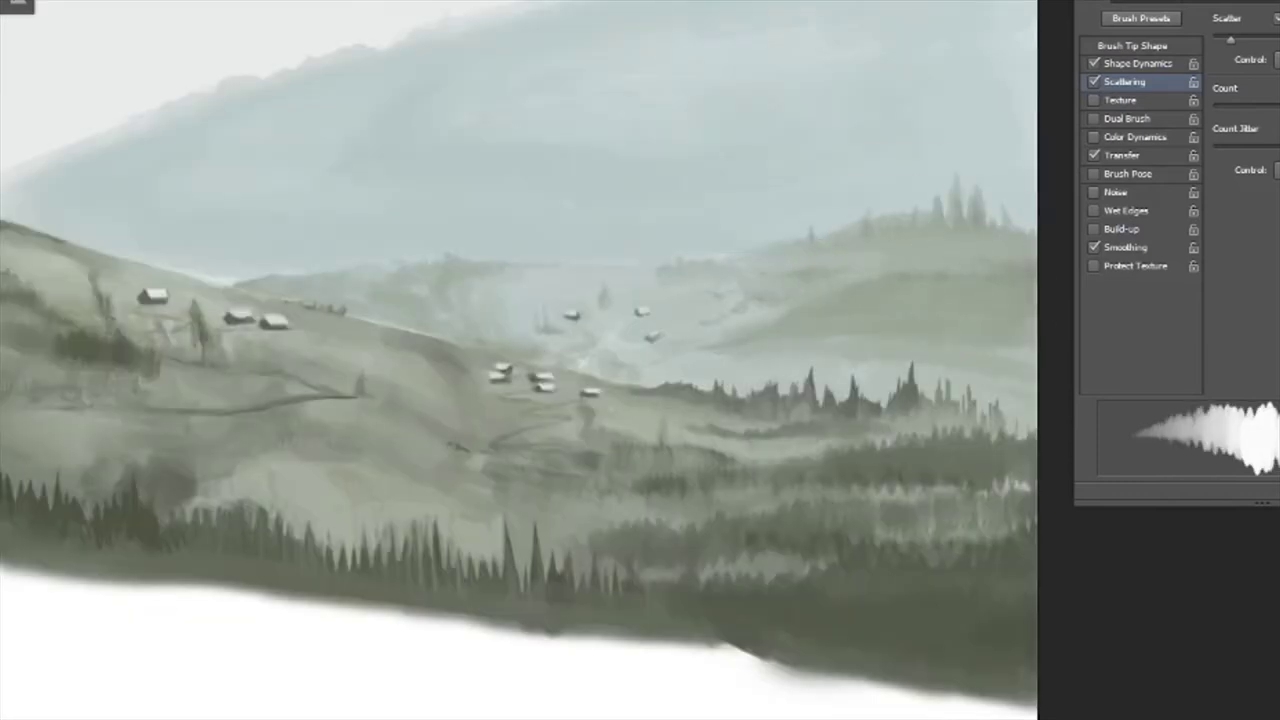
{"action": "left_click_drag", "start_coordinate": [1030, 320], "coordinate": [891, 343]}
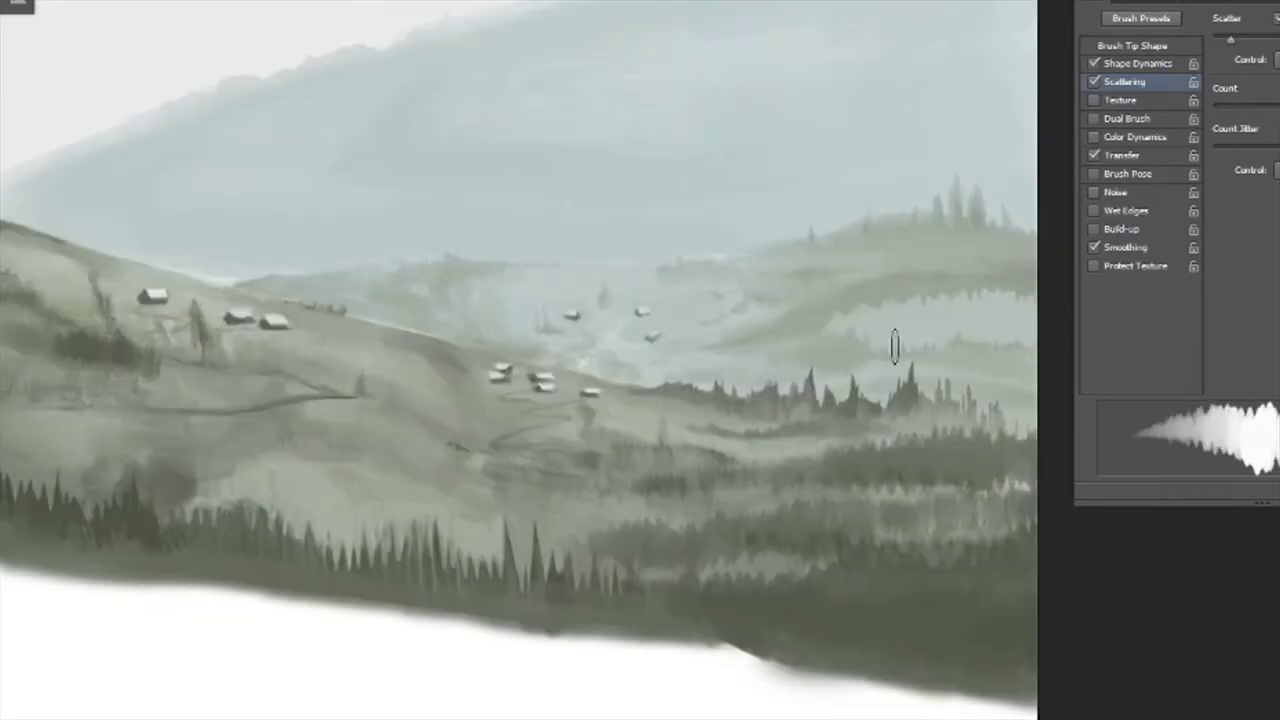
{"action": "left_click_drag", "start_coordinate": [820, 290], "coordinate": [1035, 255]}
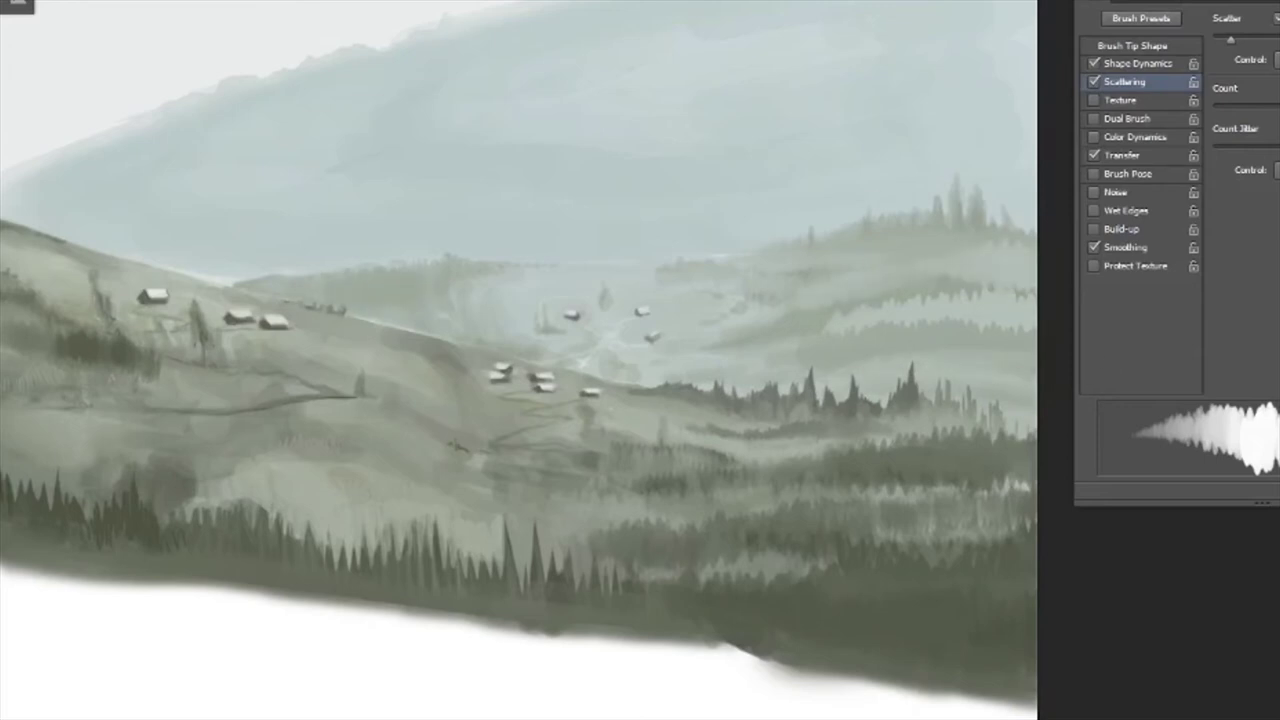
Paint blue-green forest bands across the slope and foot of the distant mountain using the scattering brush
{"action": "key", "text": "ctrl+minus"}
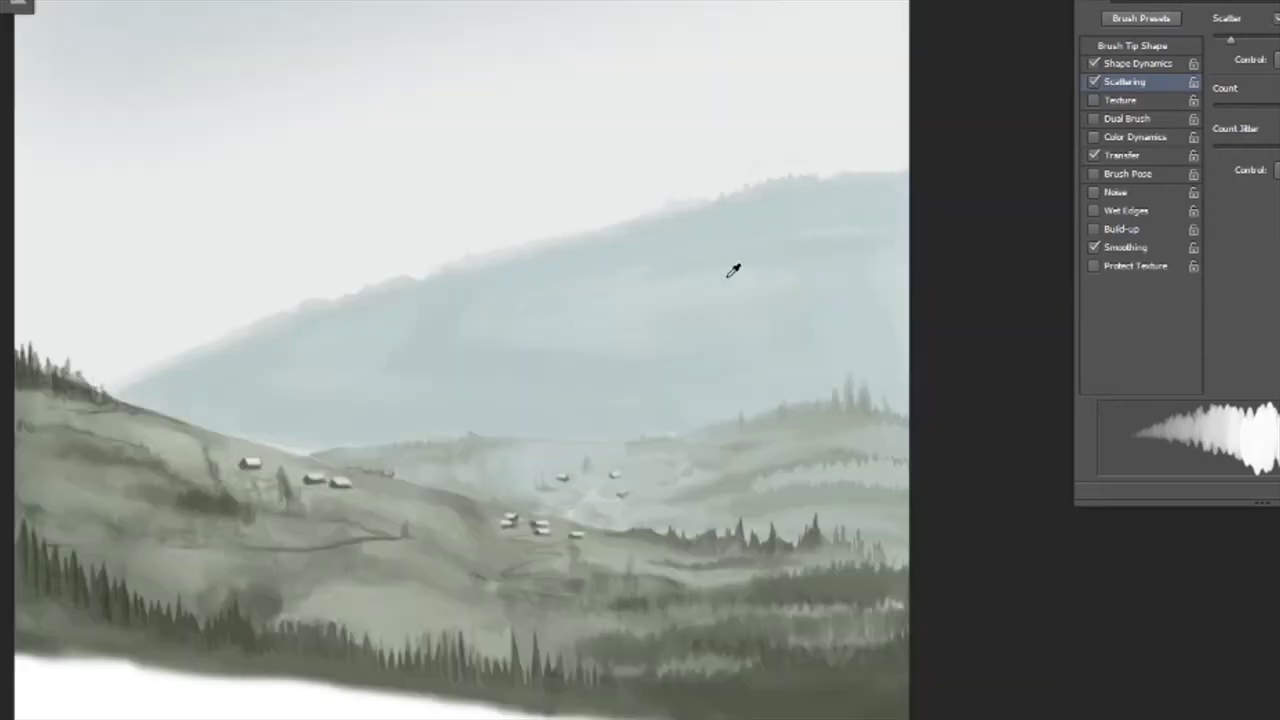
{"action": "left_click_drag", "start_coordinate": [366, 329], "coordinate": [534, 371]}
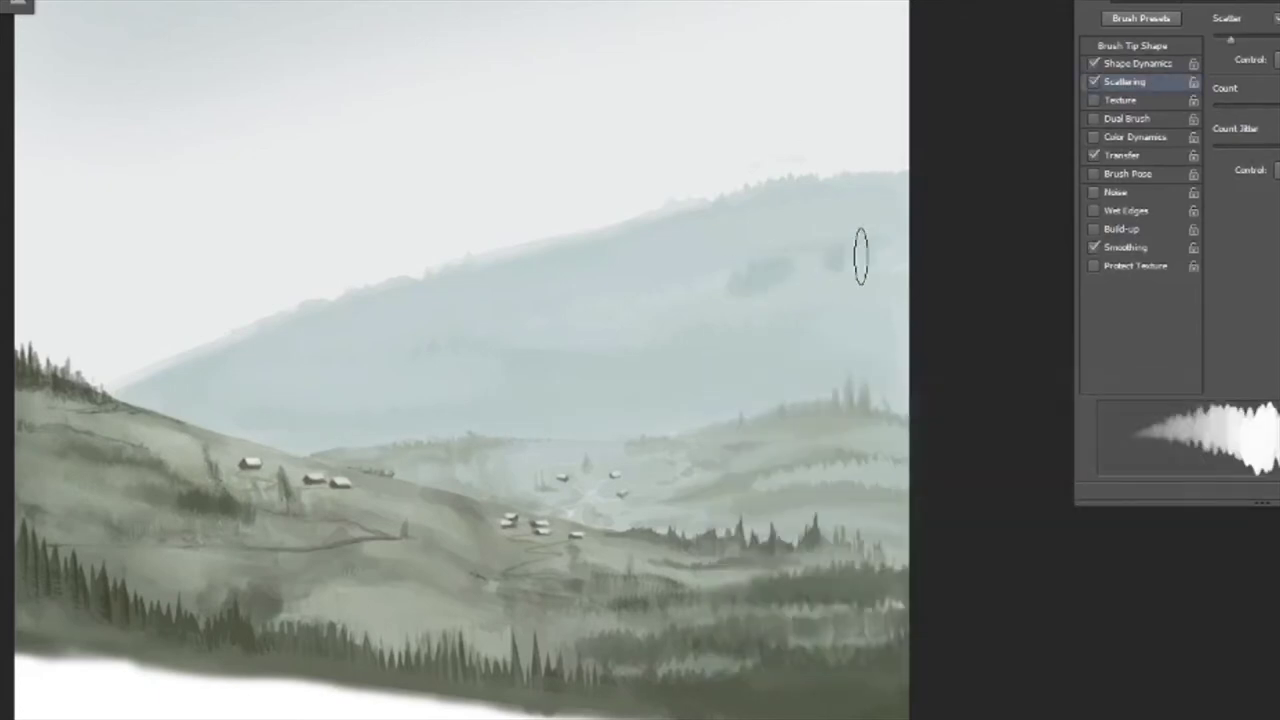
{"action": "left_click_drag", "start_coordinate": [861, 256], "coordinate": [400, 372]}
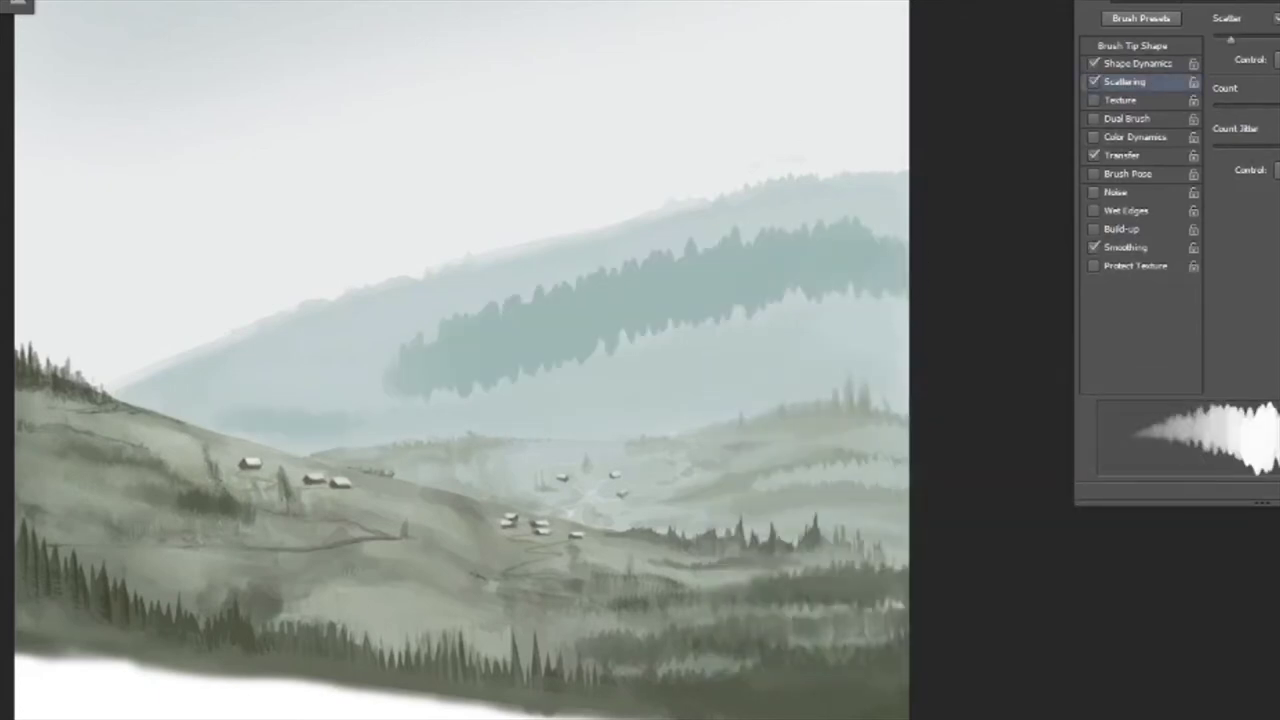
{"action": "left_click_drag", "start_coordinate": [585, 412], "coordinate": [900, 385]}
Rework the distant mountain's forest bands into fainter, finer rows of trees with a smaller brush
{"action": "key", "text": "ctrl+alt+z"}
{"action": "key", "text": "ctrl+alt+z"}
{"action": "key", "text": "ctrl+alt+z"}
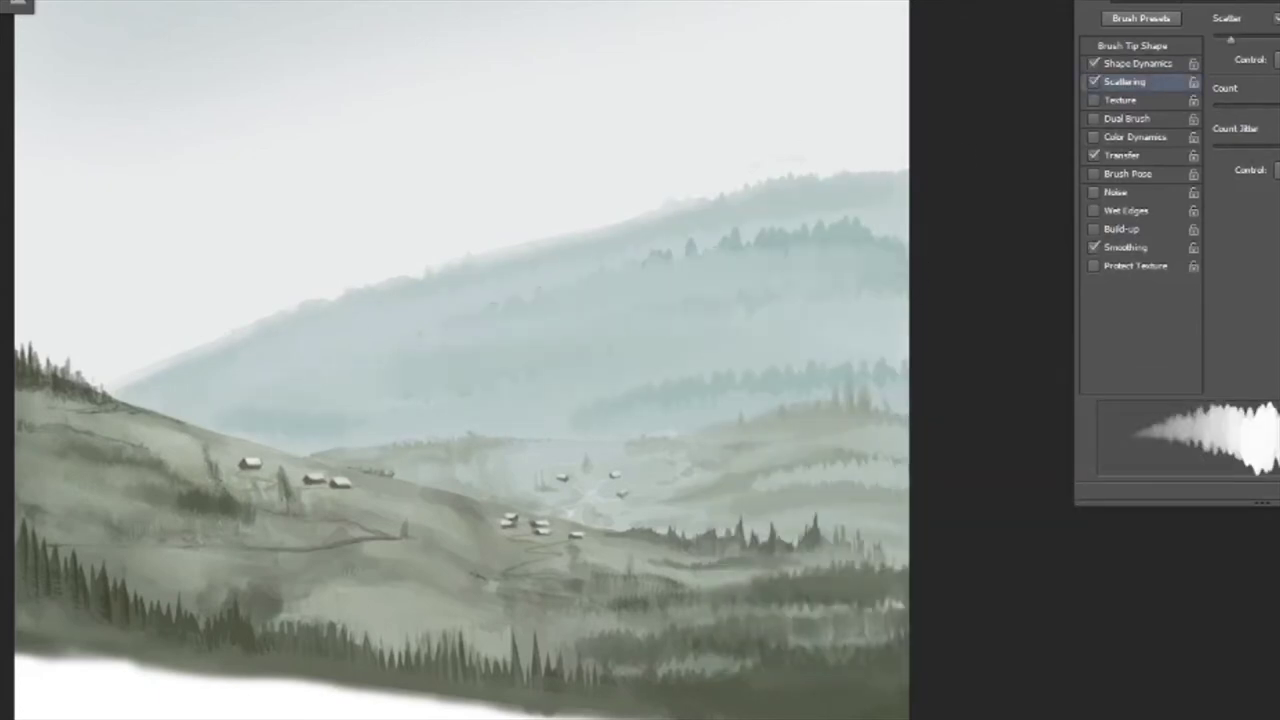
{"action": "key", "text": "bracketleft"}
{"action": "key", "text": "bracketleft"}
{"action": "key", "text": "bracketleft"}
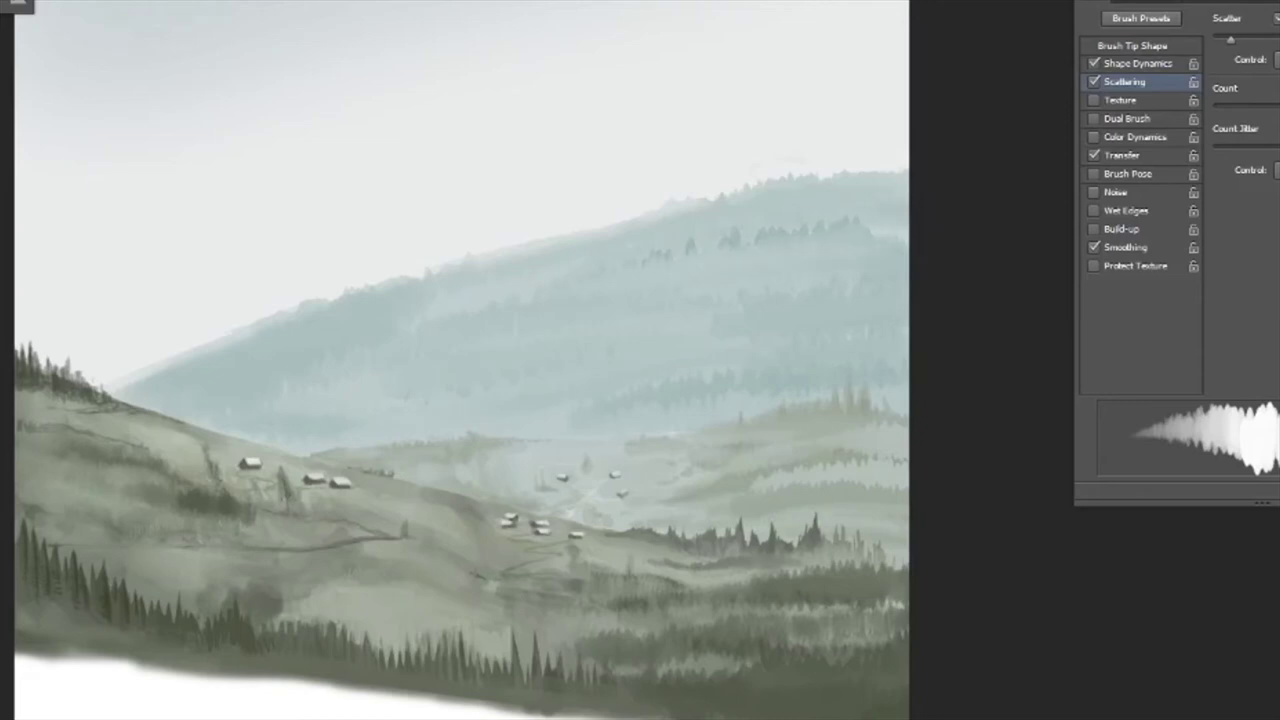
{"action": "left_click", "coordinate": [874, 224]}
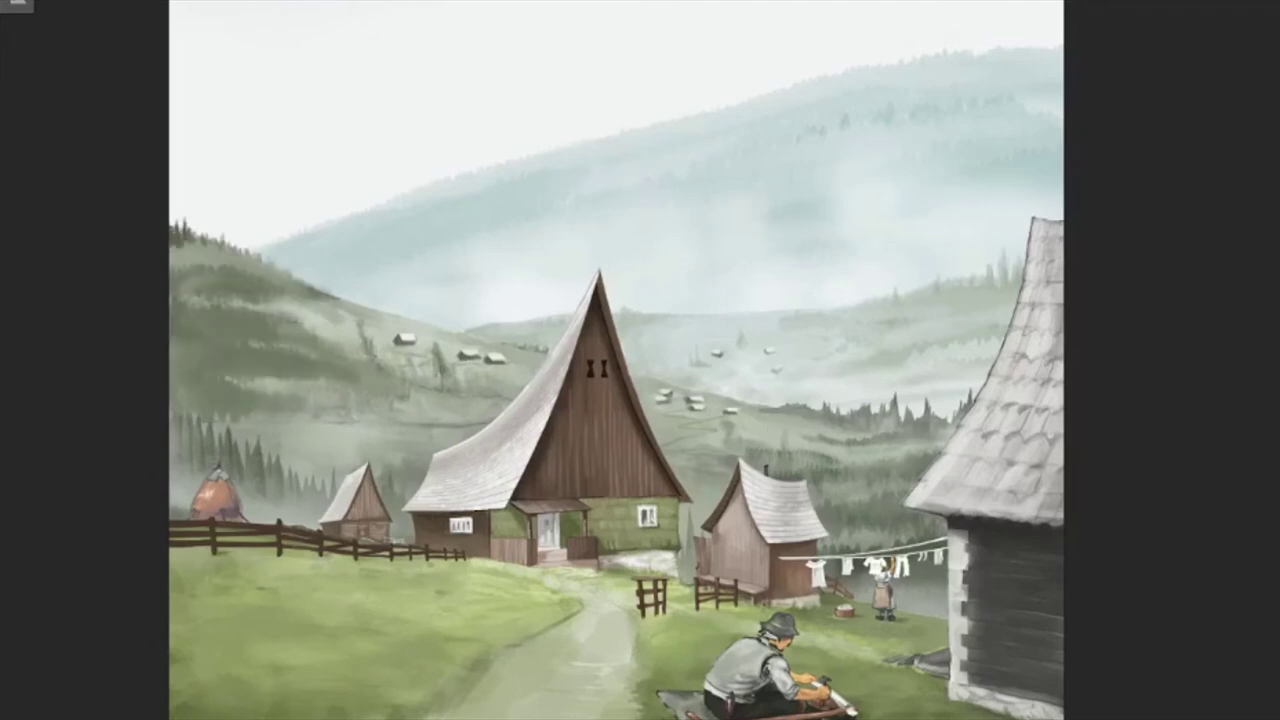
Paint layered bands of forest over the left hillside above the haystack and the small hut
{"action": "left_click_drag", "start_coordinate": [205, 385], "coordinate": [360, 372]}
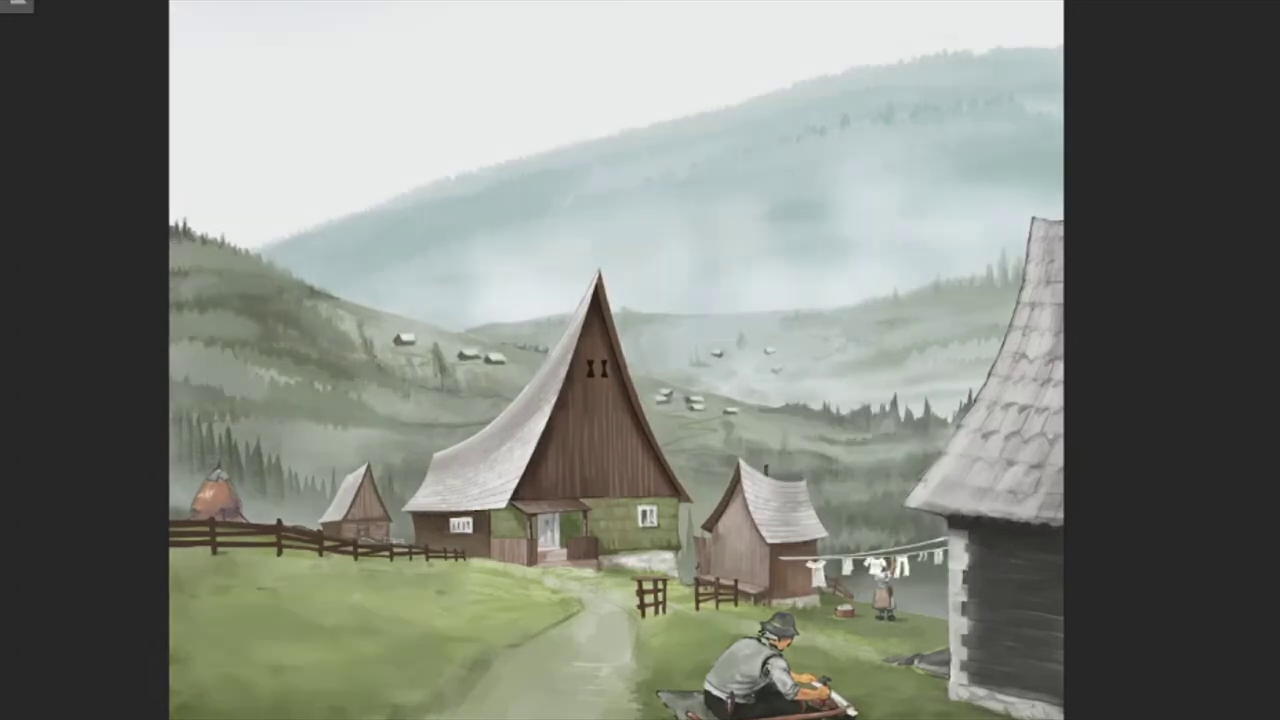
{"action": "left_click_drag", "start_coordinate": [273, 305], "coordinate": [251, 287]}
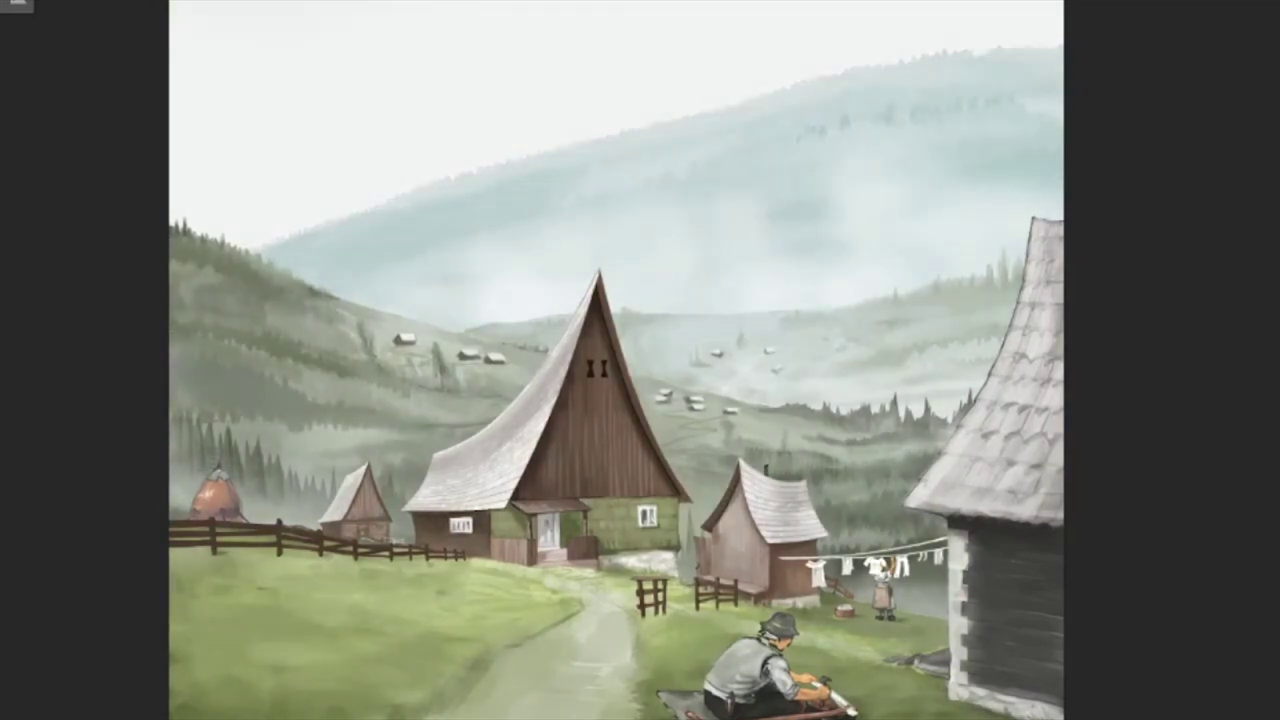
{"action": "left_click_drag", "start_coordinate": [583, 532], "coordinate": [699, 573]}
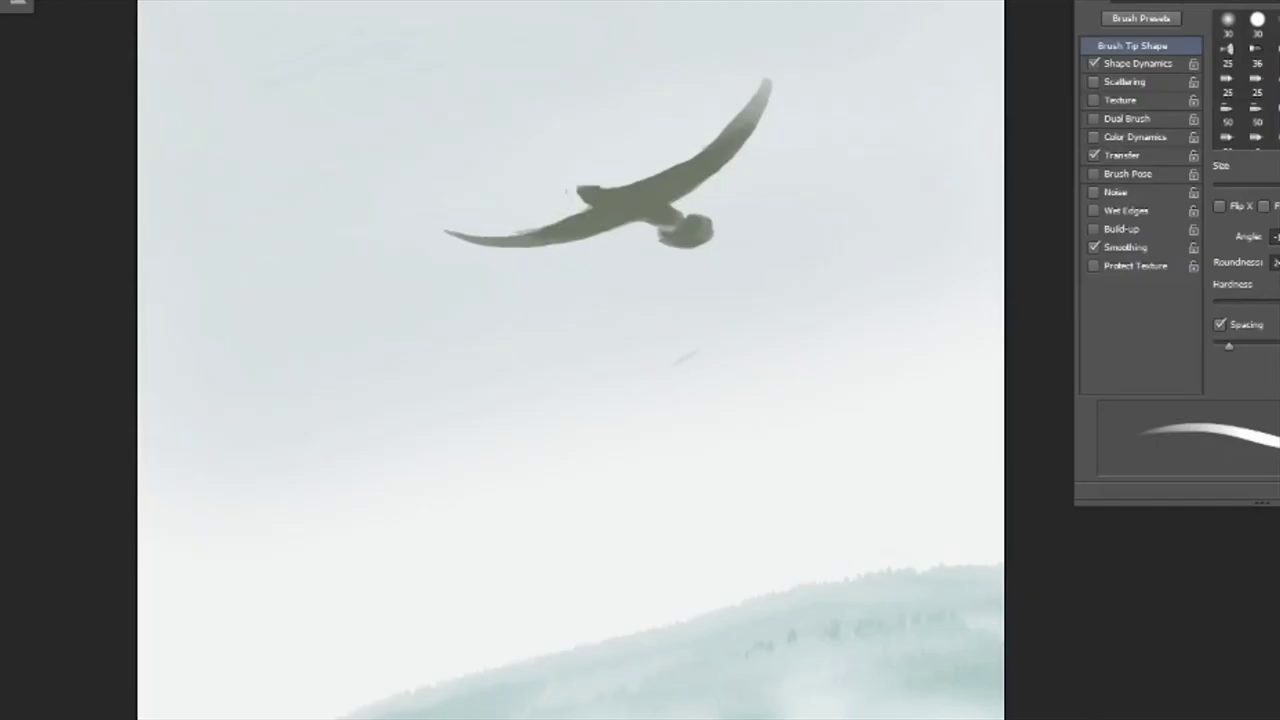
Paint below the flying bird in the sky and apply a Free Transform to the artwork
{"action": "mouse_move", "coordinate": [615, 402]}
{"action": "left_mouse_down"}
{"action": "mouse_move", "coordinate": [735, 322]}
{"action": "mouse_move", "coordinate": [700, 385]}
{"action": "mouse_move", "coordinate": [720, 320]}
{"action": "mouse_move", "coordinate": [737, 310]}
{"action": "left_mouse_up"}
{"action": "key", "text": "ctrl+t"}
{"action": "right_click", "coordinate": [779, 366]}
{"action": "left_click", "coordinate": [846, 642]}
{"action": "key", "text": "Return"}
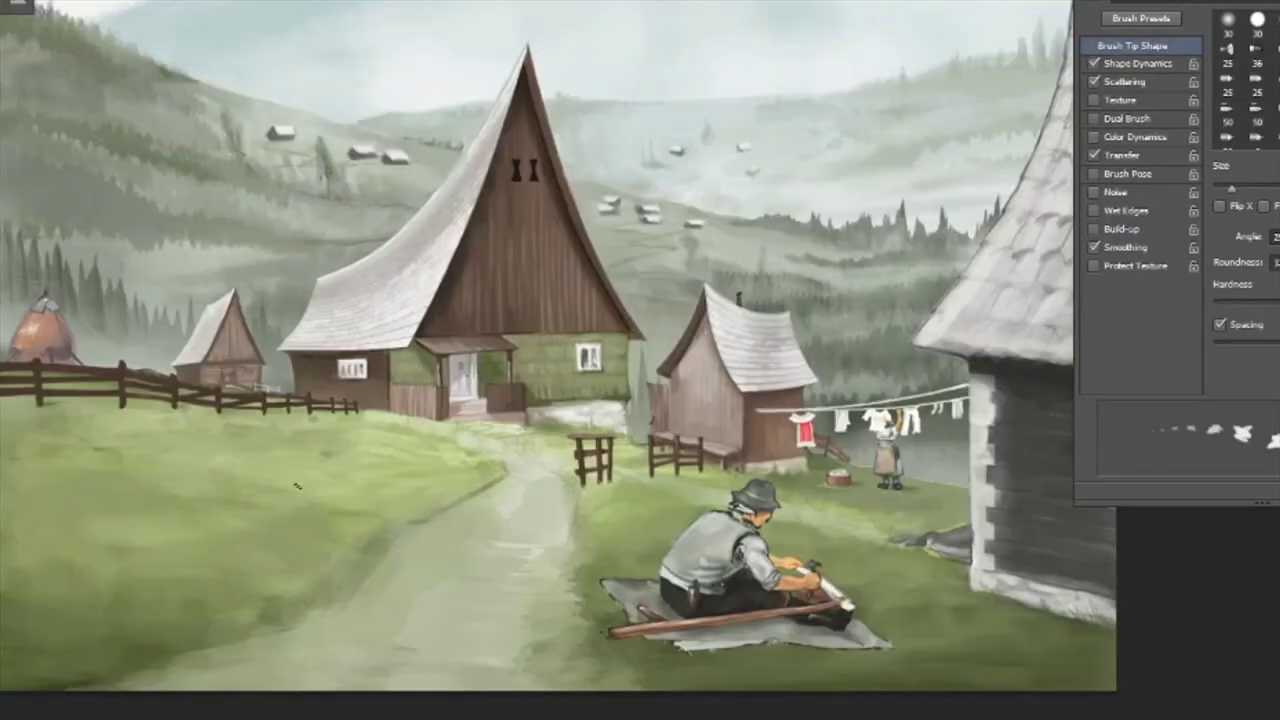
Paint a white chicken on the meadow without brush scattering and reshape it into a pecking pose with its head lowered
{"action": "key", "text": "."}
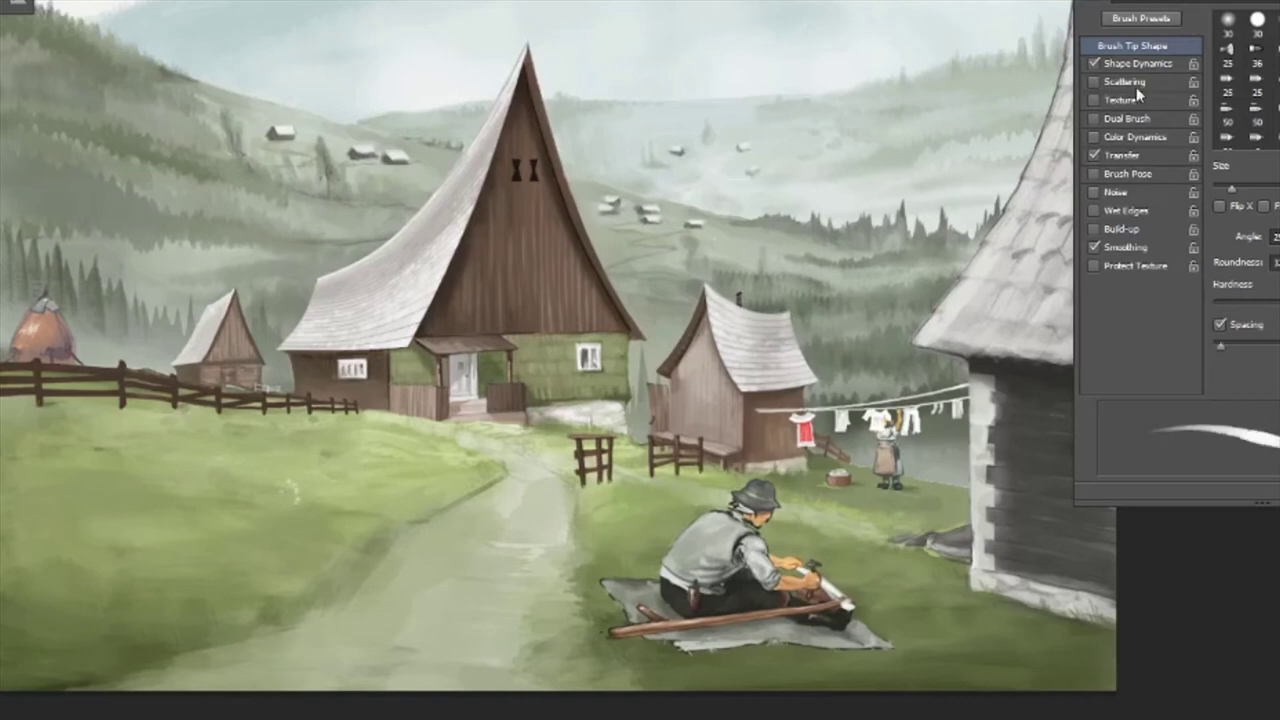
{"action": "mouse_move", "coordinate": [283, 488]}
{"action": "left_mouse_down"}
{"action": "mouse_move", "coordinate": [301, 513]}
{"action": "mouse_move", "coordinate": [303, 491]}
{"action": "mouse_move", "coordinate": [318, 513]}
{"action": "mouse_move", "coordinate": [337, 505]}
{"action": "mouse_move", "coordinate": [312, 529]}
{"action": "mouse_move", "coordinate": [346, 510]}
{"action": "mouse_move", "coordinate": [344, 481]}
{"action": "mouse_move", "coordinate": [338, 521]}
{"action": "mouse_move", "coordinate": [303, 517]}
{"action": "mouse_move", "coordinate": [338, 503]}
{"action": "mouse_move", "coordinate": [324, 551]}
{"action": "mouse_move", "coordinate": [324, 530]}
{"action": "mouse_move", "coordinate": [305, 495]}
{"action": "left_mouse_up"}
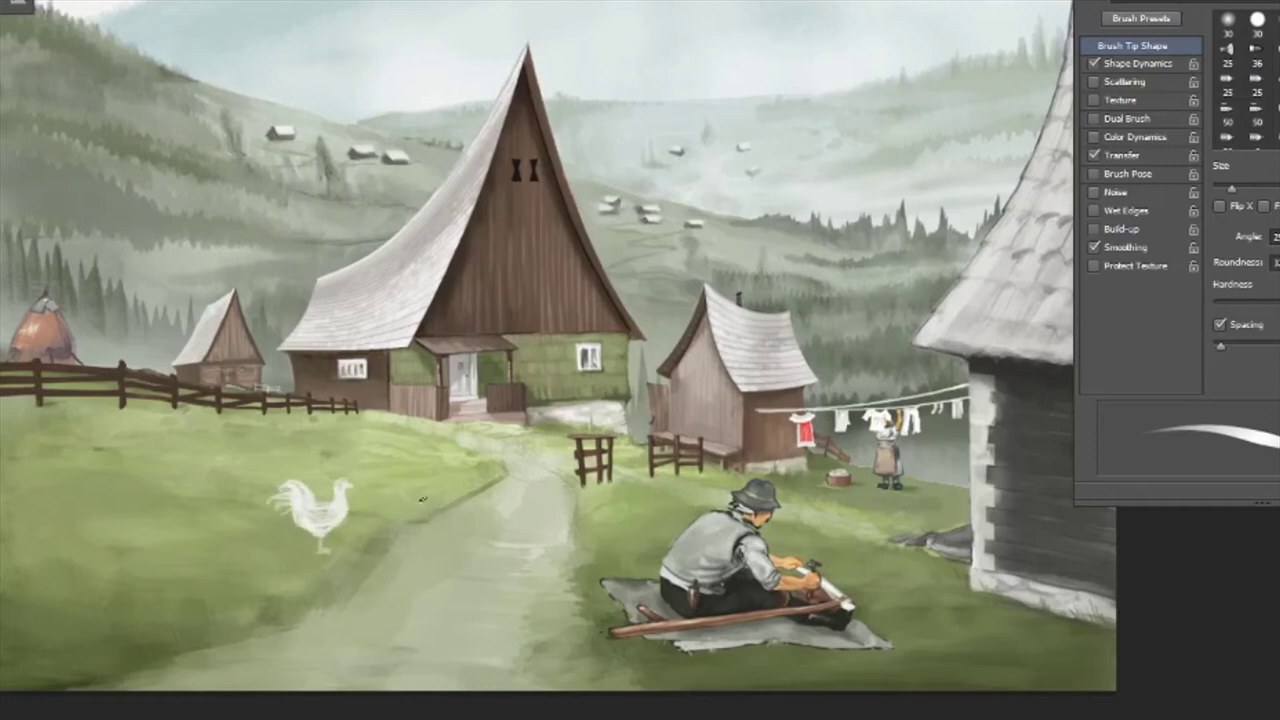
{"action": "key", "text": "ctrl+t"}
{"action": "mouse_move", "coordinate": [407, 485]}
{"action": "left_mouse_down"}
{"action": "mouse_move", "coordinate": [425, 560]}
{"action": "mouse_move", "coordinate": [425, 482]}
{"action": "mouse_move", "coordinate": [400, 535]}
{"action": "left_mouse_up"}
{"action": "key", "text": "Return"}
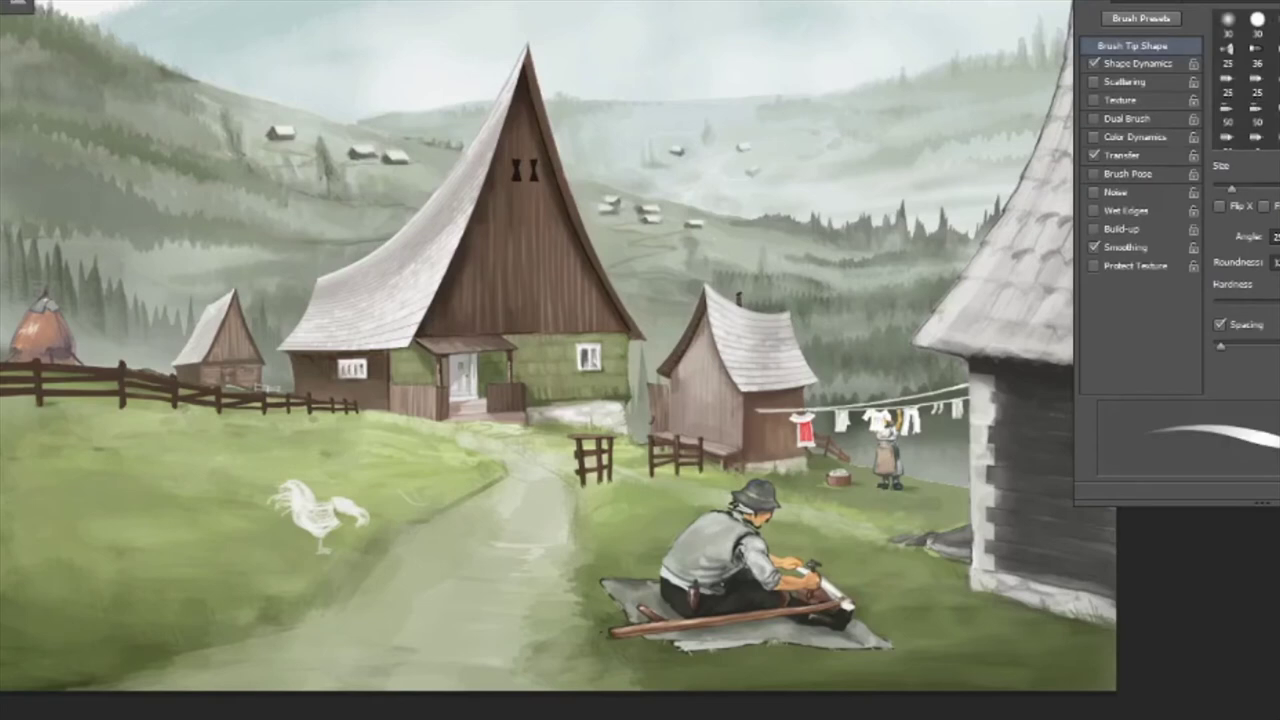
{"action": "left_click_drag", "start_coordinate": [365, 533], "coordinate": [342, 500]}
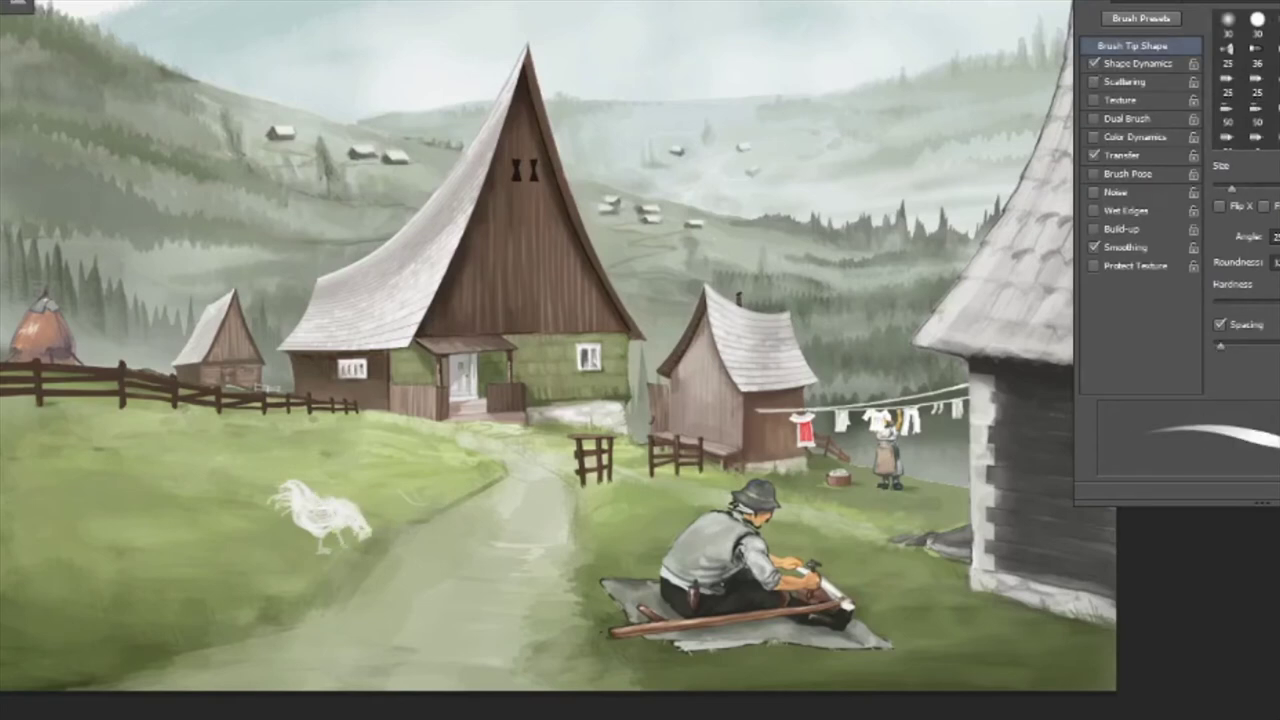
Paint a second white chicken beside the first with the hard round 30 brush and transform it into place
{"action": "left_click", "coordinate": [1257, 20]}
{"action": "mouse_move", "coordinate": [375, 468]}
{"action": "left_mouse_down"}
{"action": "mouse_move", "coordinate": [414, 491]}
{"action": "mouse_move", "coordinate": [373, 478]}
{"action": "mouse_move", "coordinate": [396, 440]}
{"action": "left_mouse_up"}
{"action": "key", "text": "ctrl+t"}
{"action": "mouse_move", "coordinate": [428, 548]}
{"action": "left_mouse_down"}
{"action": "mouse_move", "coordinate": [350, 484]}
{"action": "mouse_move", "coordinate": [397, 518]}
{"action": "left_mouse_up"}
{"action": "key", "text": "Return"}
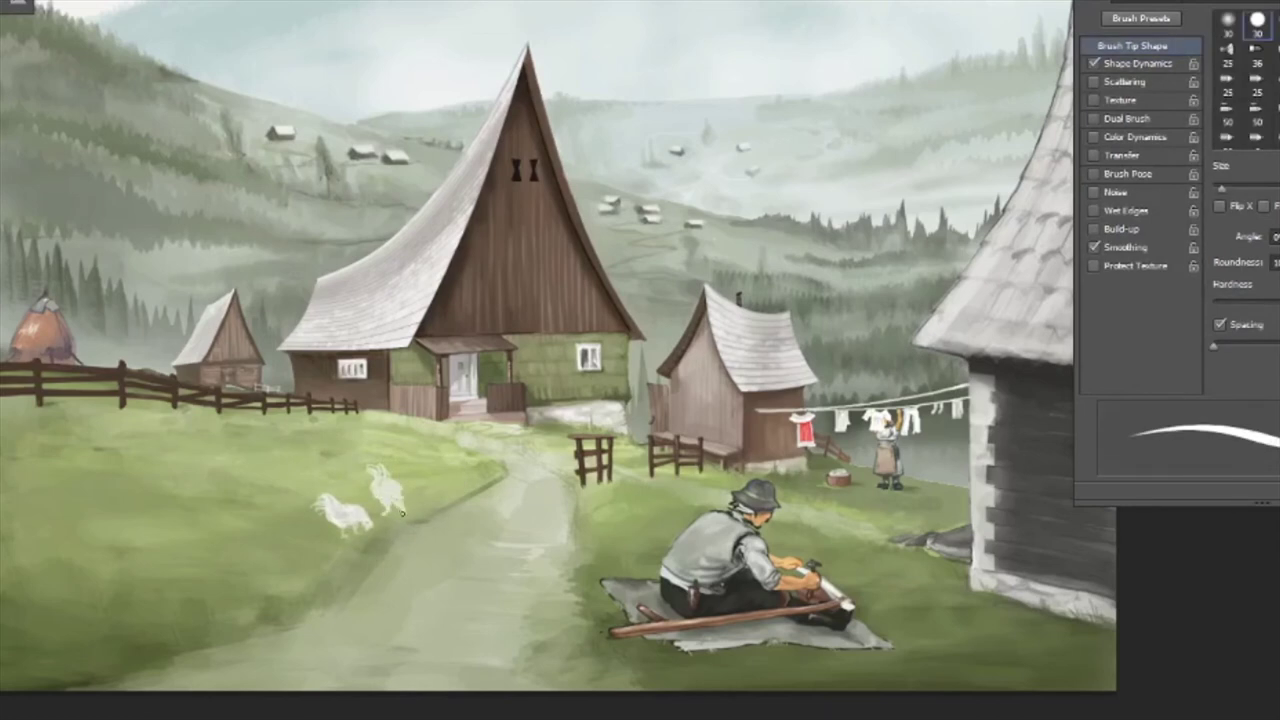
Paint and transform a third white chicken near the path, and refine the front chicken's head and body
{"action": "mouse_move", "coordinate": [428, 518]}
{"action": "left_mouse_down"}
{"action": "mouse_move", "coordinate": [433, 477]}
{"action": "mouse_move", "coordinate": [462, 480]}
{"action": "mouse_move", "coordinate": [460, 448]}
{"action": "mouse_move", "coordinate": [458, 496]}
{"action": "left_mouse_up"}
{"action": "key", "text": "ctrl+t"}
{"action": "left_click_drag", "start_coordinate": [440, 430], "coordinate": [440, 460]}
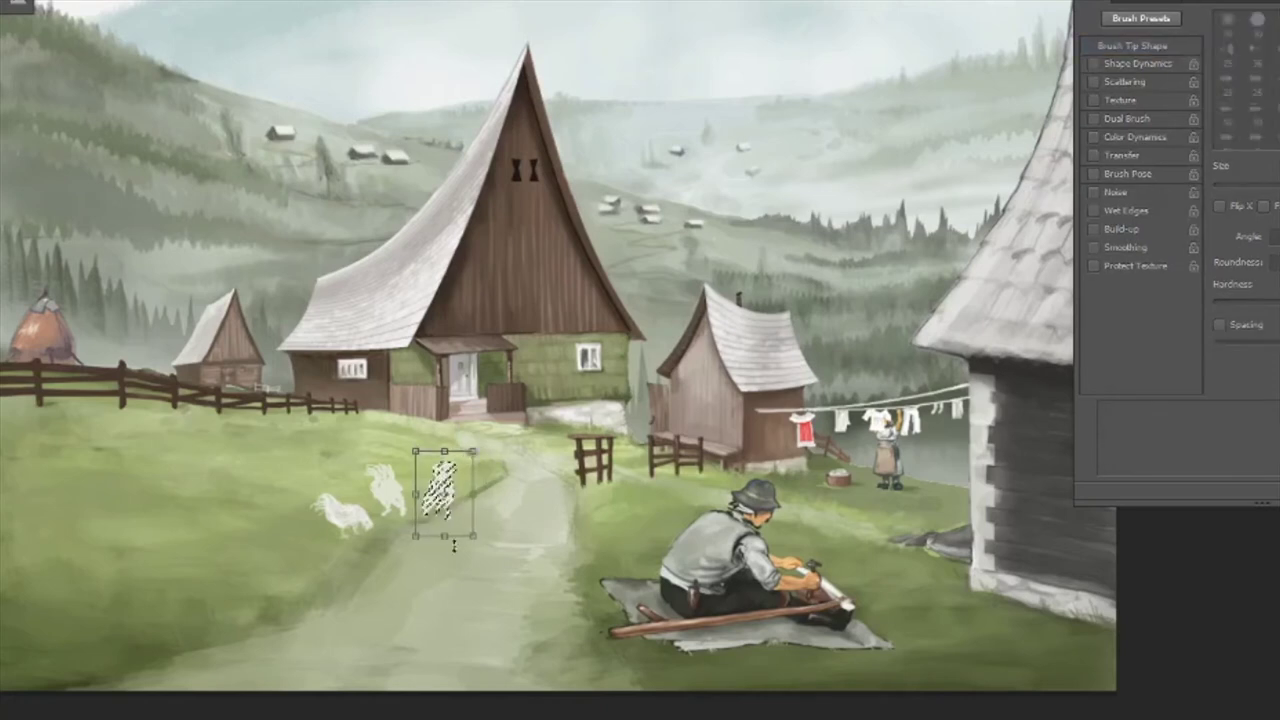
{"action": "key", "text": "Return"}
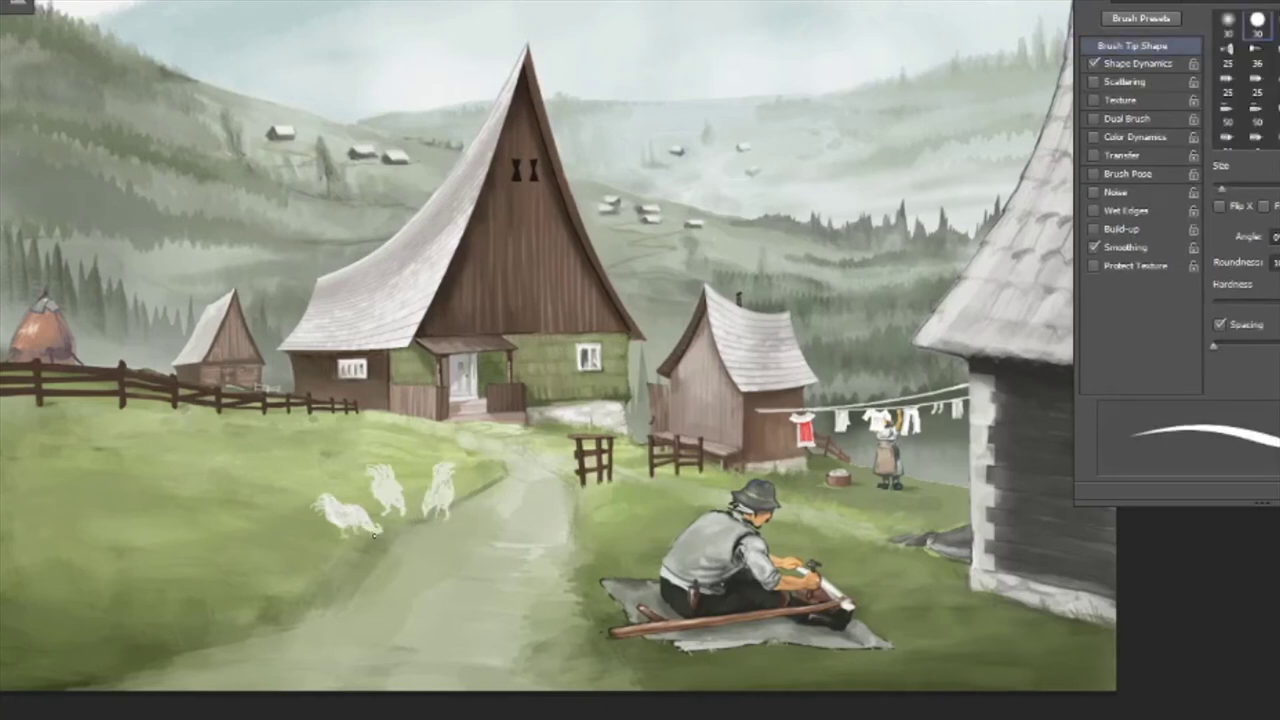
{"action": "left_click_drag", "start_coordinate": [306, 505], "coordinate": [337, 495]}
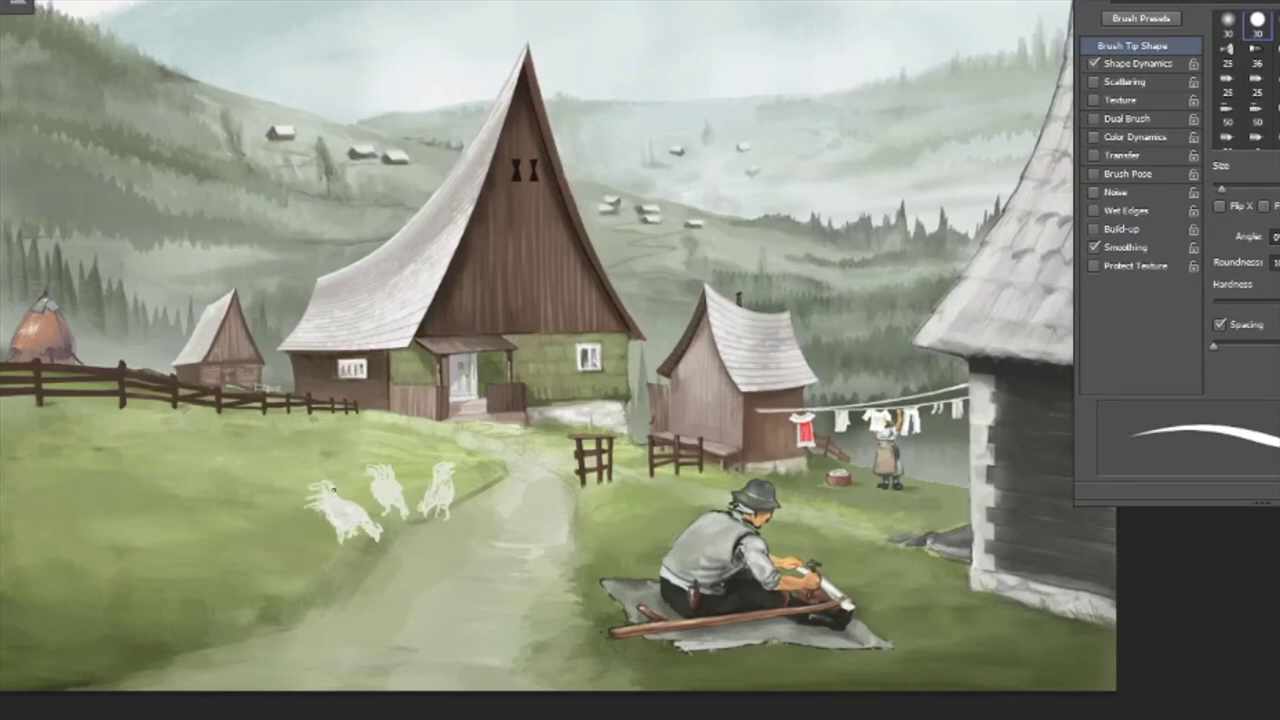
Paint a black cat on the roof peak of the grey stone house, using Transfer instead of Shape Dynamics
{"action": "scroll", "coordinate": [399, 567], "scroll_direction": "right", "scroll_amount": 3}
{"action": "scroll", "coordinate": [399, 567], "scroll_direction": "up", "scroll_amount": 5}
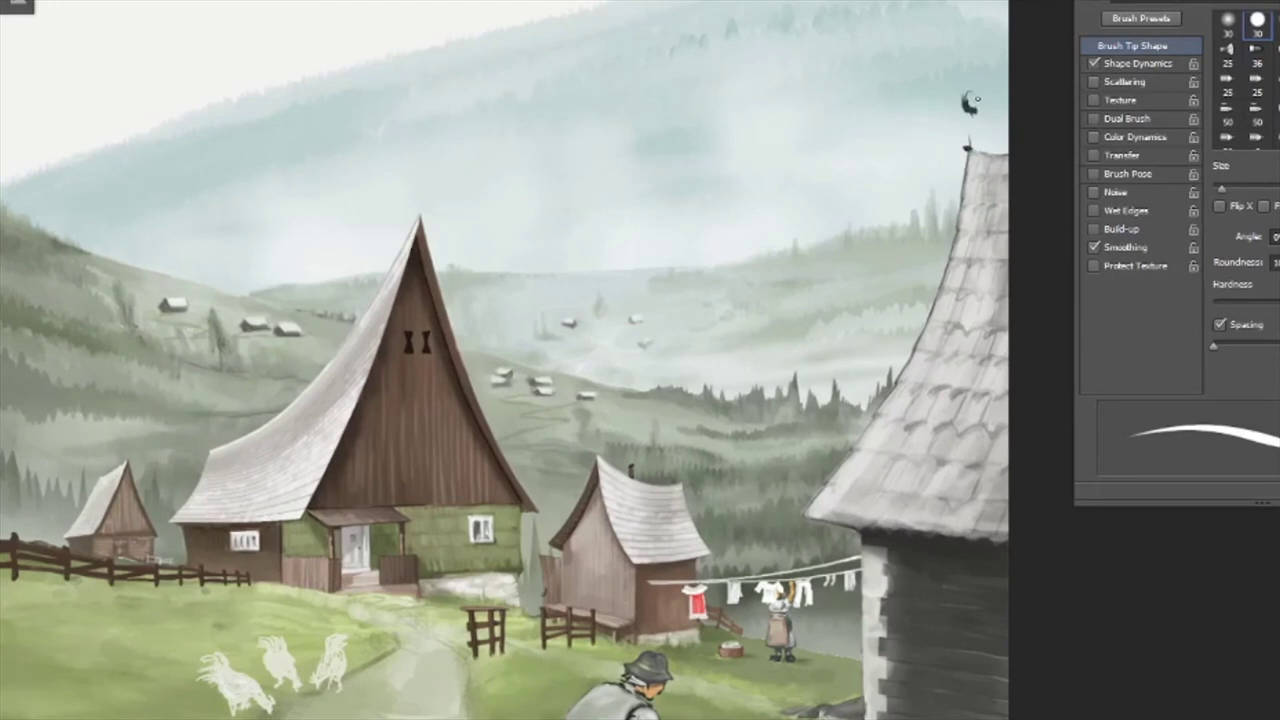
{"action": "mouse_move", "coordinate": [977, 99]}
{"action": "left_mouse_down"}
{"action": "mouse_move", "coordinate": [998, 148]}
{"action": "mouse_move", "coordinate": [998, 96]}
{"action": "mouse_move", "coordinate": [984, 152]}
{"action": "left_mouse_up"}
{"action": "left_click", "coordinate": [1094, 155]}
{"action": "left_click", "coordinate": [1094, 63]}
{"action": "left_click_drag", "start_coordinate": [982, 108], "coordinate": [980, 146]}
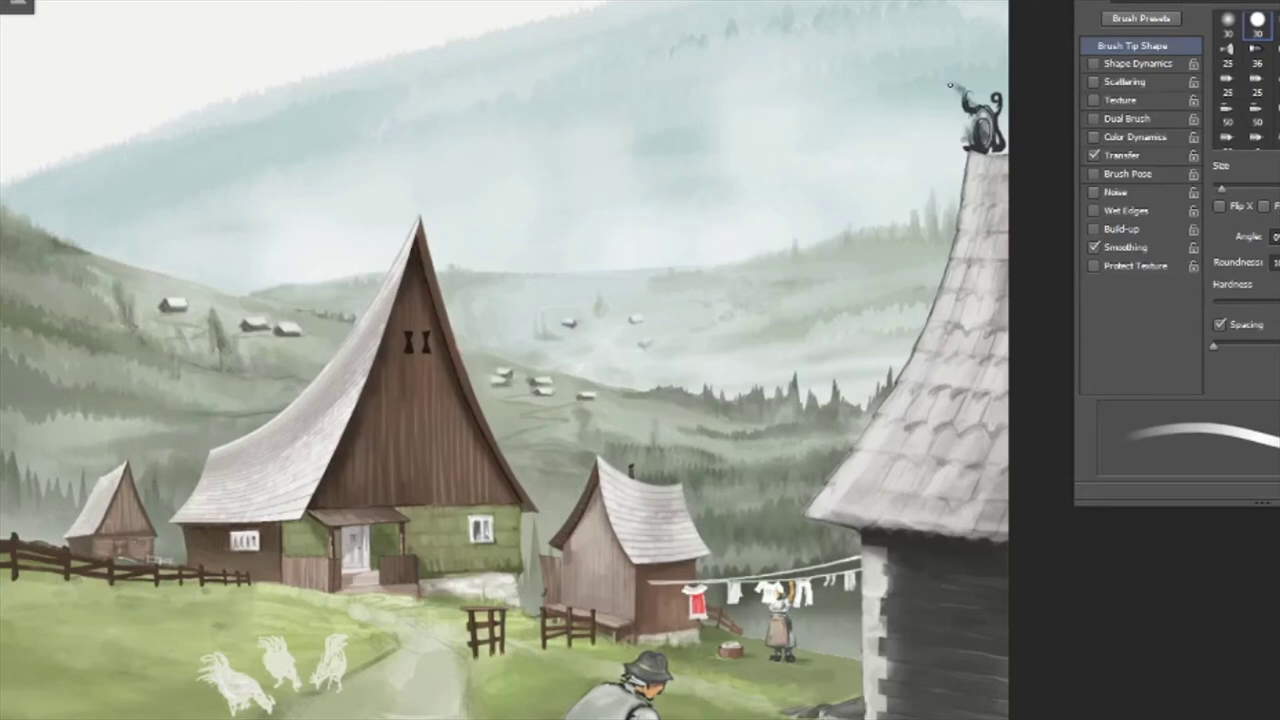
{"action": "mouse_move", "coordinate": [940, 57]}
{"action": "left_mouse_down"}
{"action": "mouse_move", "coordinate": [958, 70]}
{"action": "mouse_move", "coordinate": [944, 86]}
{"action": "mouse_move", "coordinate": [950, 60]}
{"action": "mouse_move", "coordinate": [910, 45]}
{"action": "mouse_move", "coordinate": [904, 60]}
{"action": "mouse_move", "coordinate": [922, 78]}
{"action": "mouse_move", "coordinate": [958, 80]}
{"action": "mouse_move", "coordinate": [972, 100]}
{"action": "mouse_move", "coordinate": [958, 130]}
{"action": "mouse_move", "coordinate": [976, 119]}
{"action": "mouse_move", "coordinate": [962, 141]}
{"action": "left_mouse_up"}
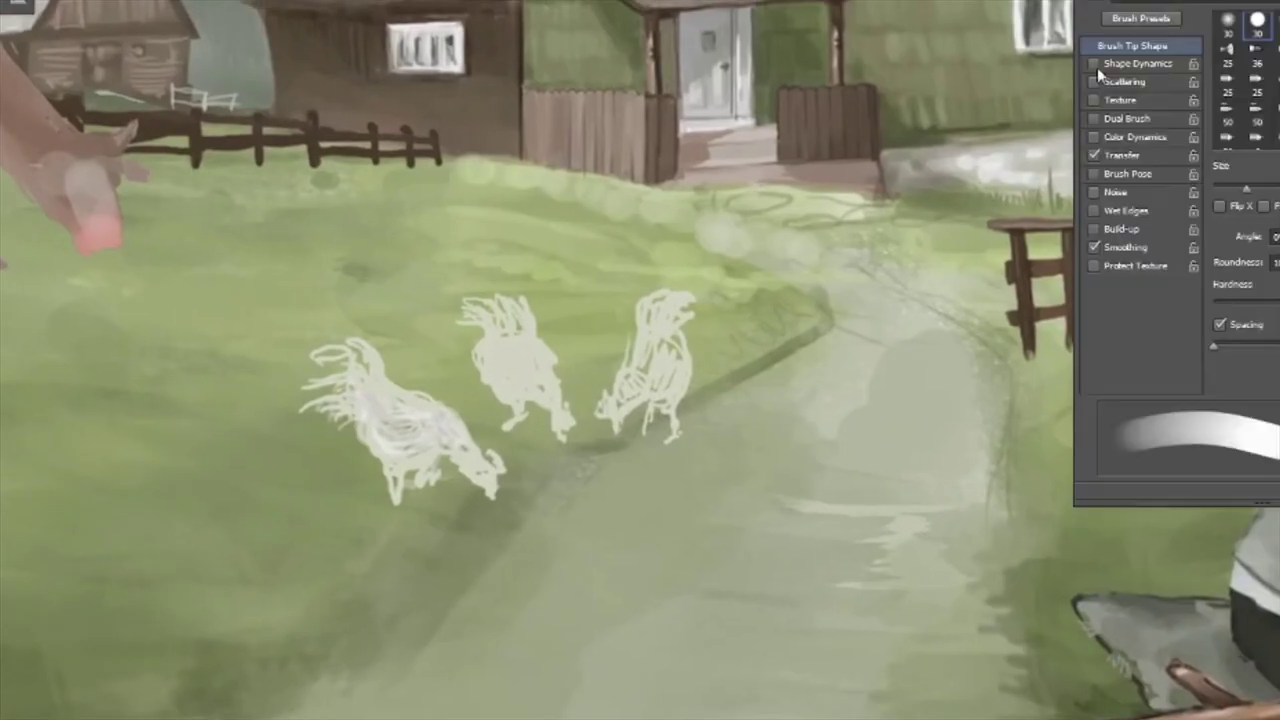
Smooth and shade the front chicken's body and wing with a small Shape Dynamics brush
{"action": "key", "text": "bracketleft"}
{"action": "key", "text": "bracketleft"}
{"action": "key", "text": "bracketleft"}
{"action": "key", "text": "bracketleft"}
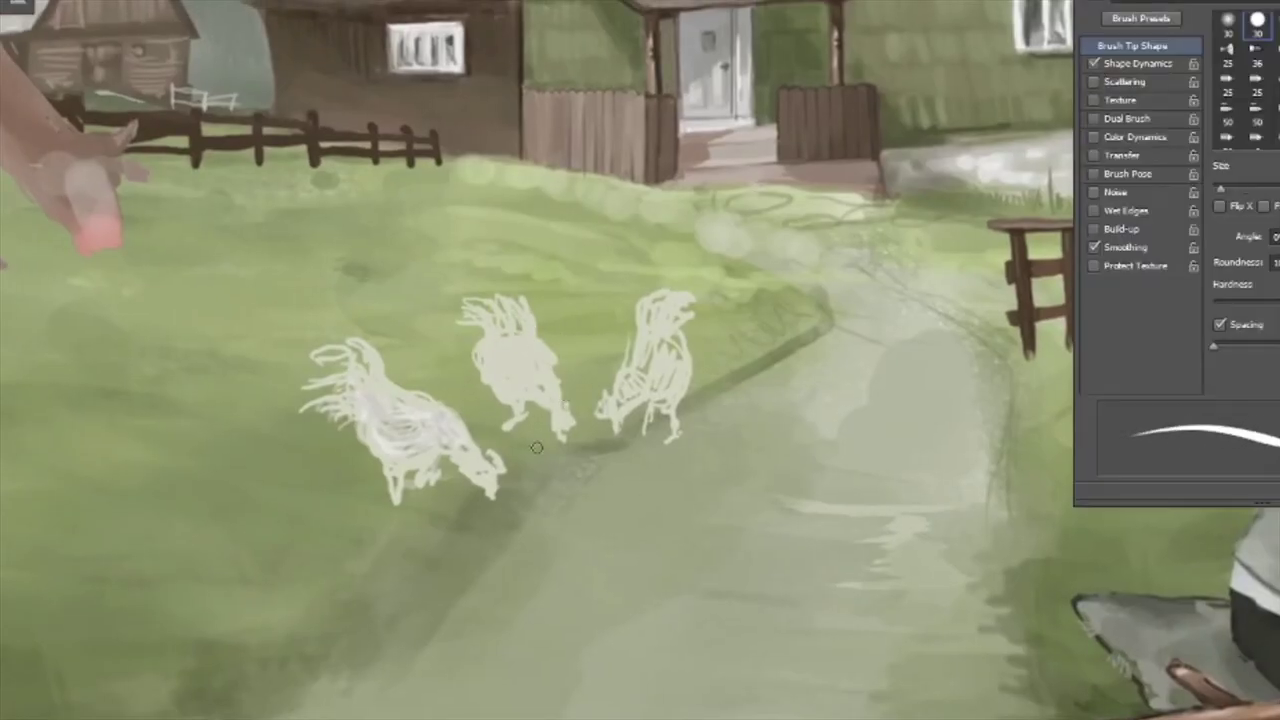
{"action": "key", "text": "bracketleft"}
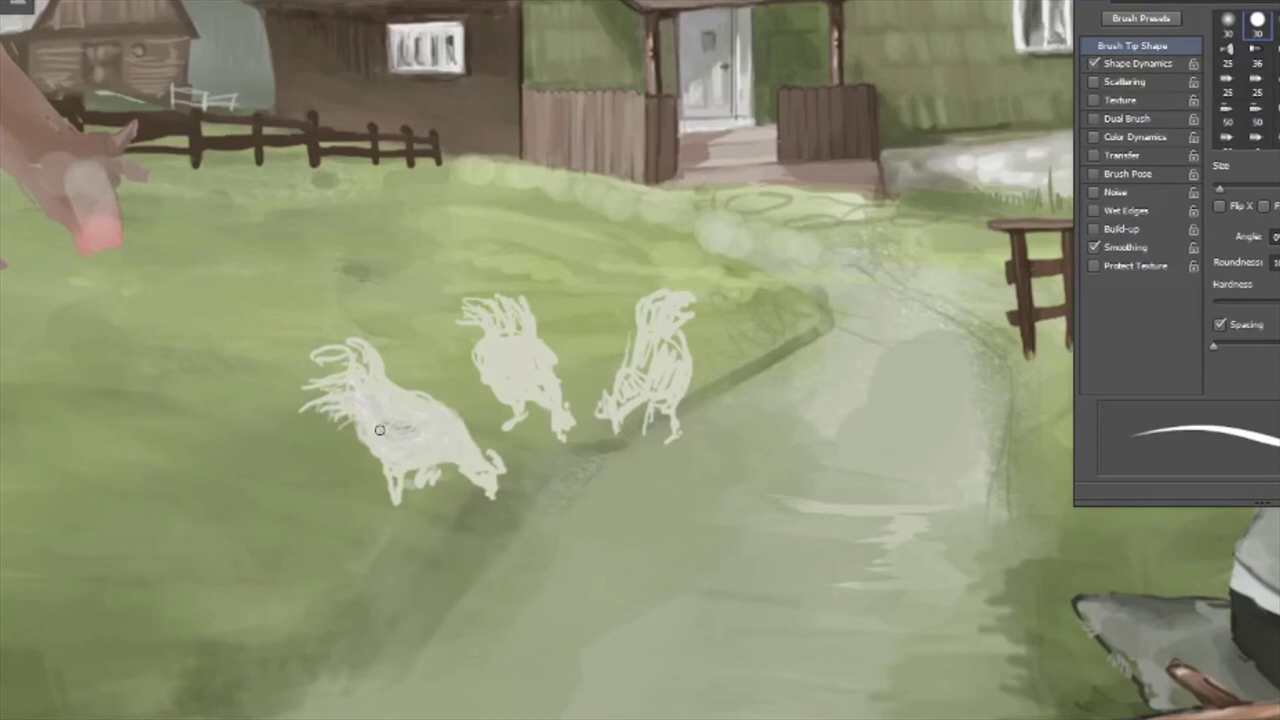
{"action": "left_click_drag", "start_coordinate": [380, 426], "coordinate": [434, 456]}
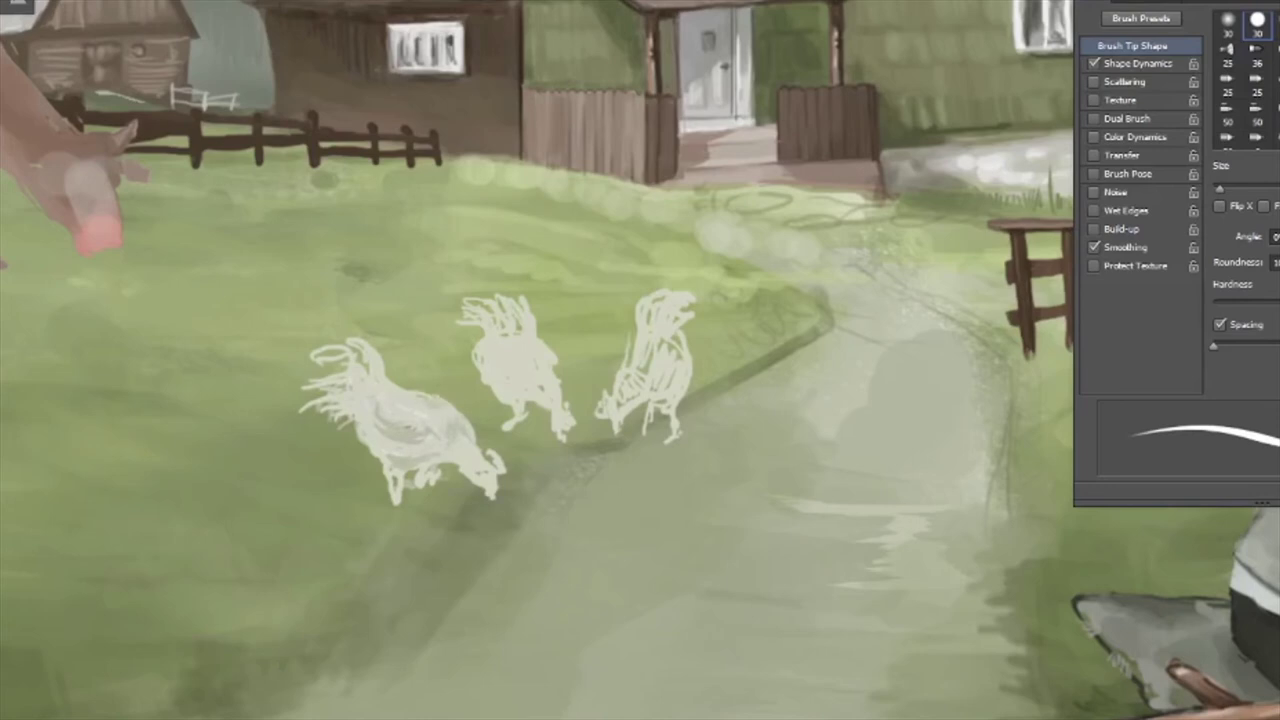
Paint the front chicken's red comb and wattle, orange beak and legs, and darken its wing with grey
{"action": "left_click_drag", "start_coordinate": [458, 466], "coordinate": [470, 478]}
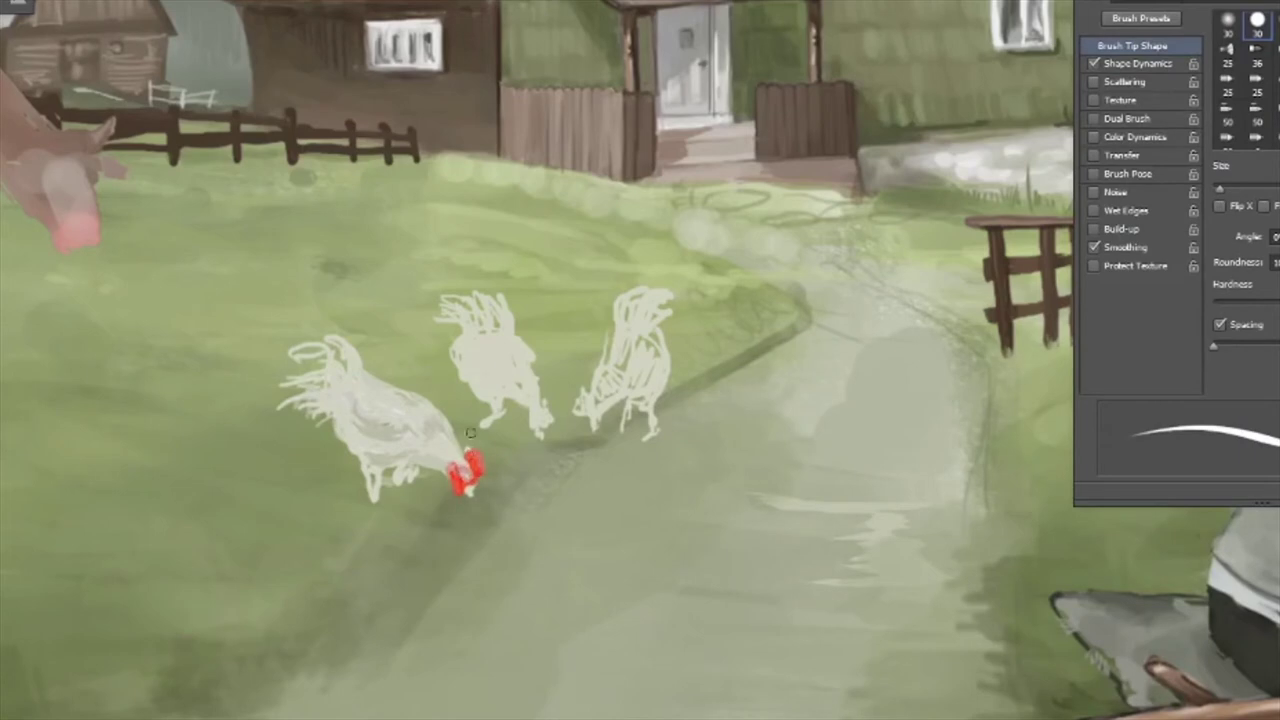
{"action": "left_click", "coordinate": [889, 429]}
{"action": "key", "text": "Return"}
{"action": "left_click_drag", "start_coordinate": [473, 550], "coordinate": [463, 580]}
{"action": "left_click", "coordinate": [366, 491], "text": "alt"}
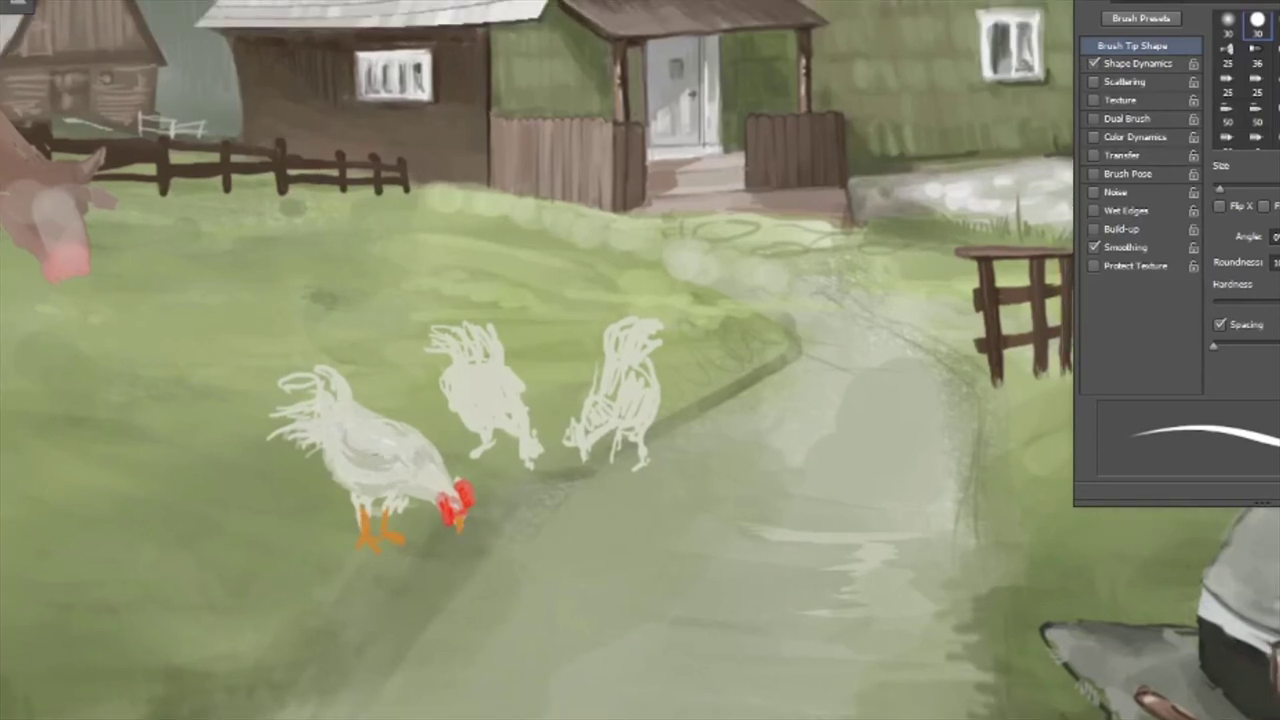
{"action": "left_click_drag", "start_coordinate": [362, 465], "coordinate": [424, 467]}
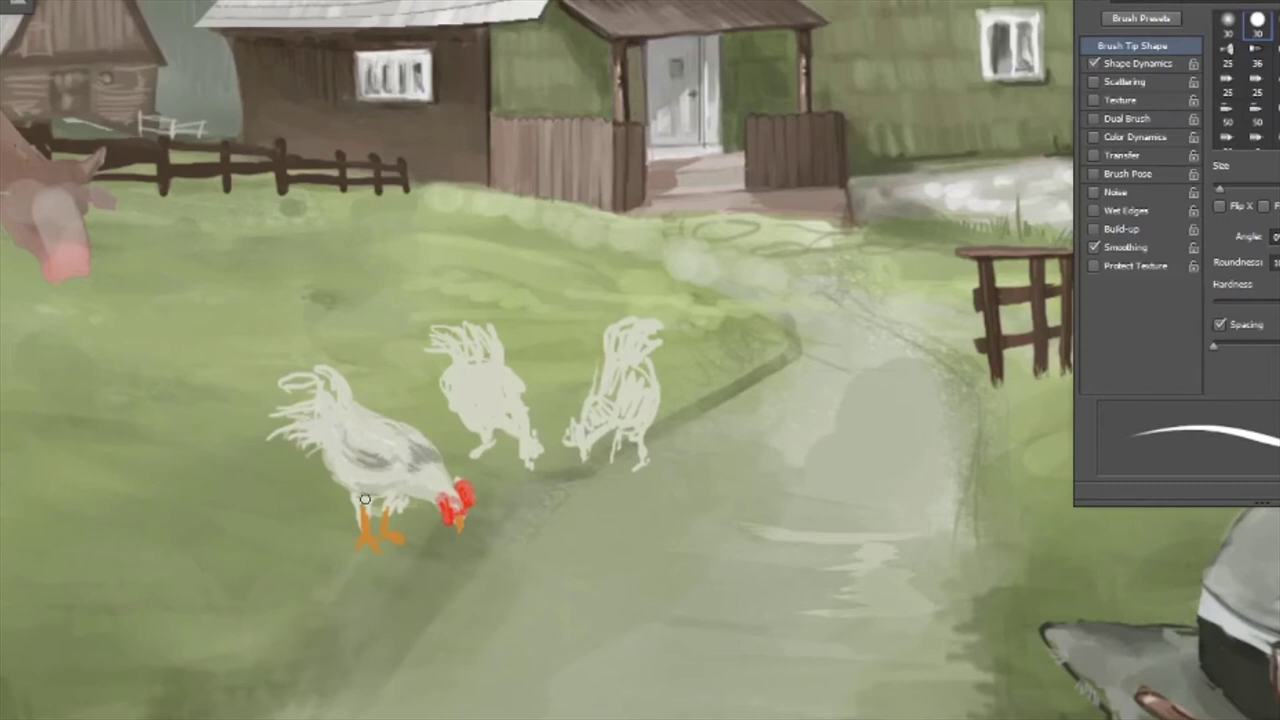
Fill in the white body of the chicken nearest the path with the hard round 30 brush
{"action": "key", "text": "ctrl+0"}
{"action": "scroll", "coordinate": [409, 506], "scroll_direction": "up", "scroll_amount": 3}
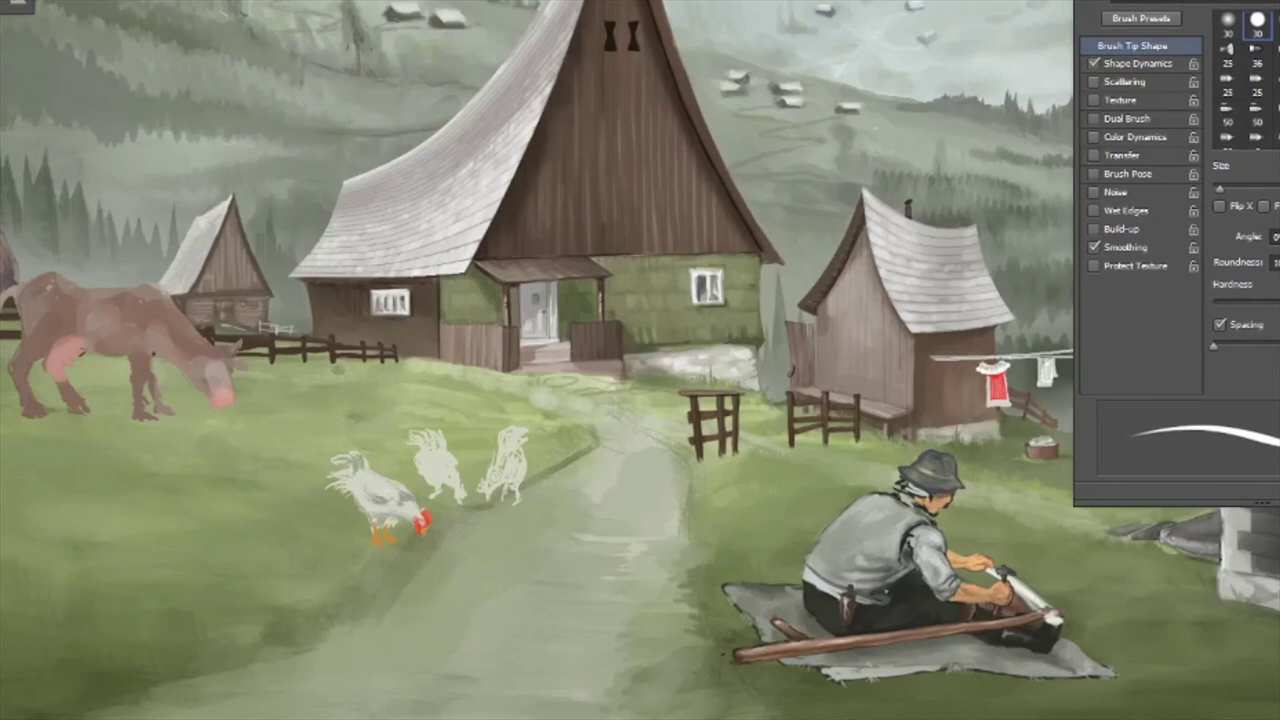
{"action": "key", "text": "period"}
{"action": "key", "text": "period"}
{"action": "key", "text": "period"}
{"action": "key", "text": "period"}
{"action": "key", "text": "period"}
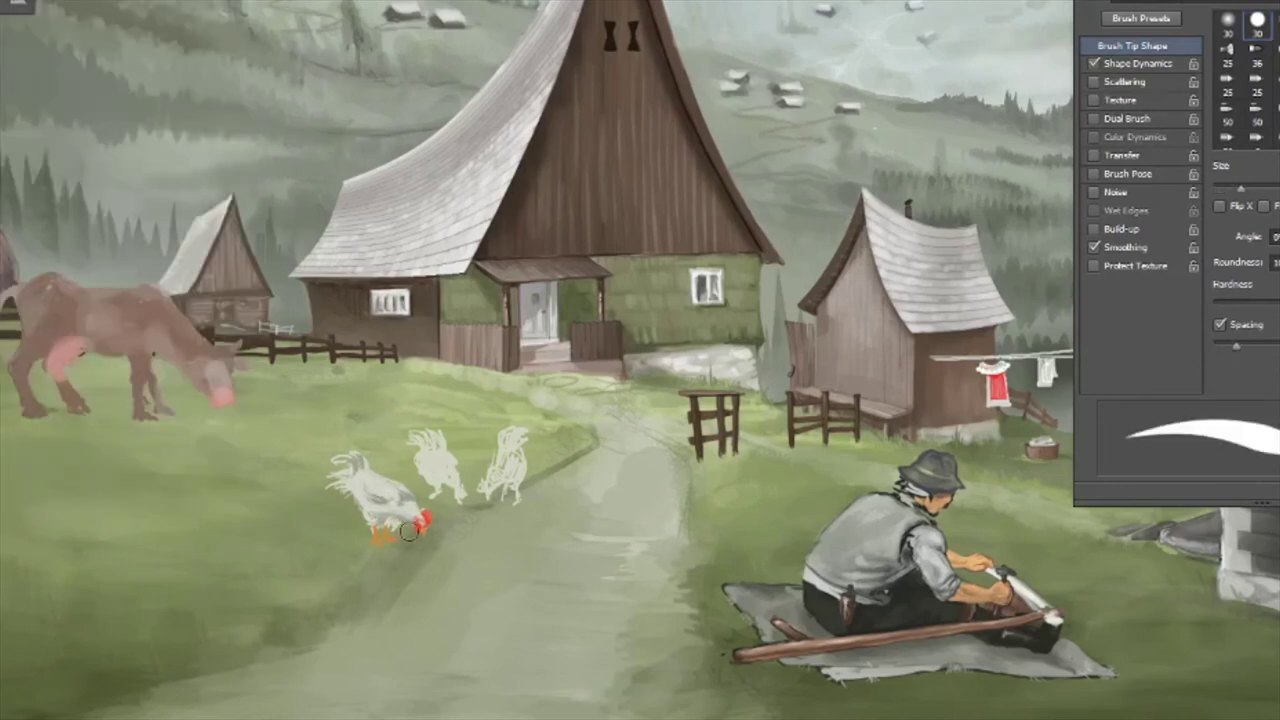
{"action": "key", "text": "period"}
{"action": "key", "text": "period"}
{"action": "key", "text": "period"}
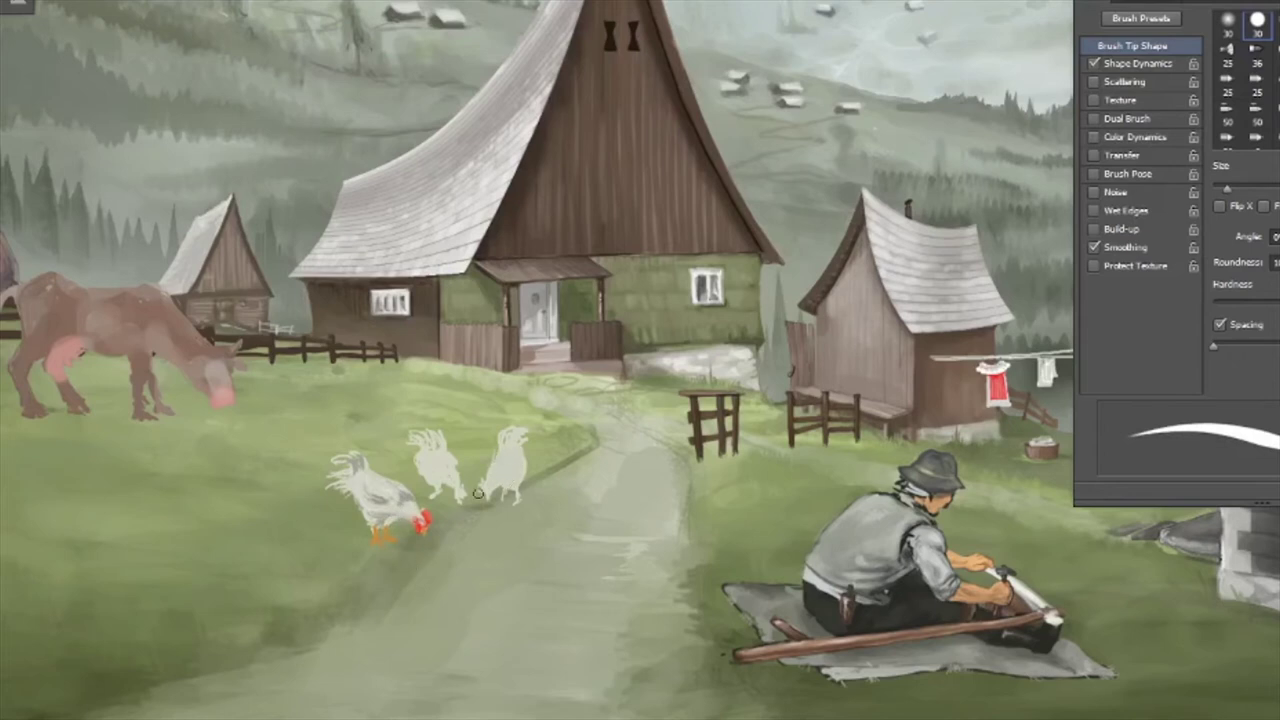
Paint a fourth white chicken behind the seated man, shade its body with Transfer and darken its tail
{"action": "mouse_move", "coordinate": [758, 487]}
{"action": "left_mouse_down"}
{"action": "mouse_move", "coordinate": [770, 470]}
{"action": "mouse_move", "coordinate": [765, 525]}
{"action": "mouse_move", "coordinate": [822, 500]}
{"action": "mouse_move", "coordinate": [795, 548]}
{"action": "mouse_move", "coordinate": [775, 537]}
{"action": "mouse_move", "coordinate": [770, 502]}
{"action": "mouse_move", "coordinate": [822, 512]}
{"action": "mouse_move", "coordinate": [790, 538]}
{"action": "left_mouse_up"}
{"action": "mouse_move", "coordinate": [783, 491]}
{"action": "left_mouse_down"}
{"action": "mouse_move", "coordinate": [828, 500]}
{"action": "mouse_move", "coordinate": [818, 490]}
{"action": "left_mouse_up"}
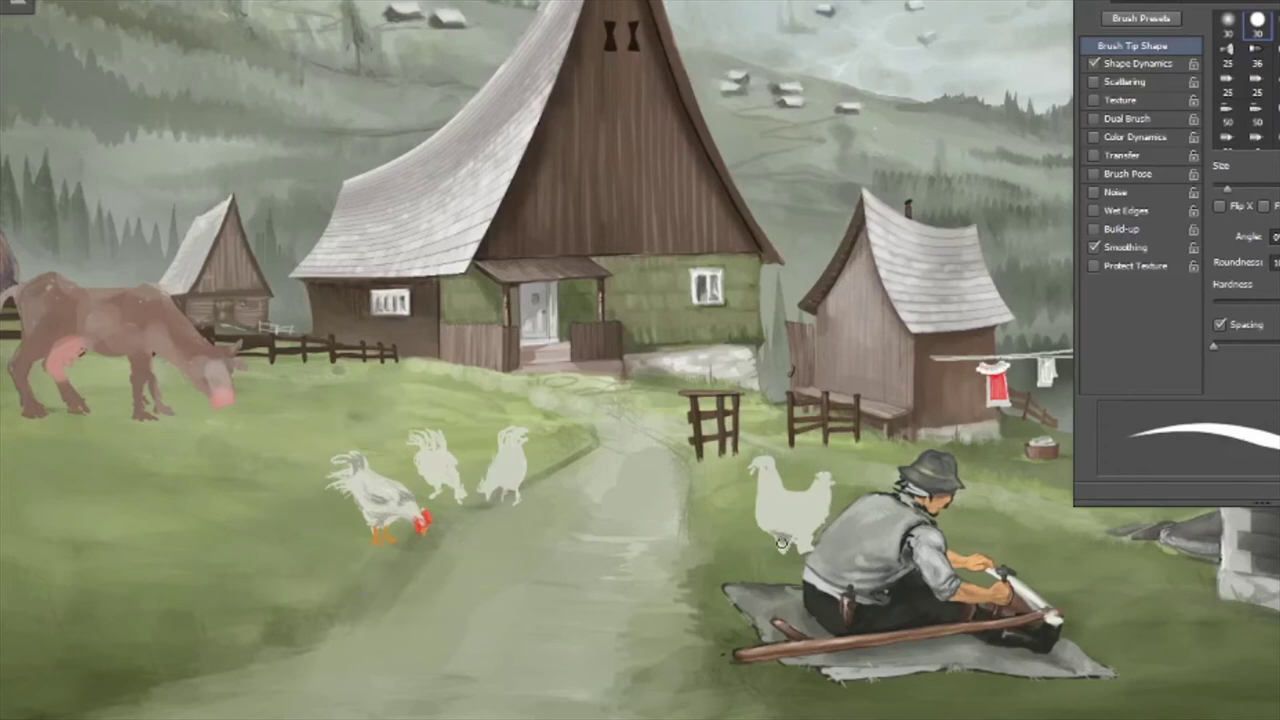
{"action": "left_click", "coordinate": [1094, 63]}
{"action": "left_click", "coordinate": [1094, 155]}
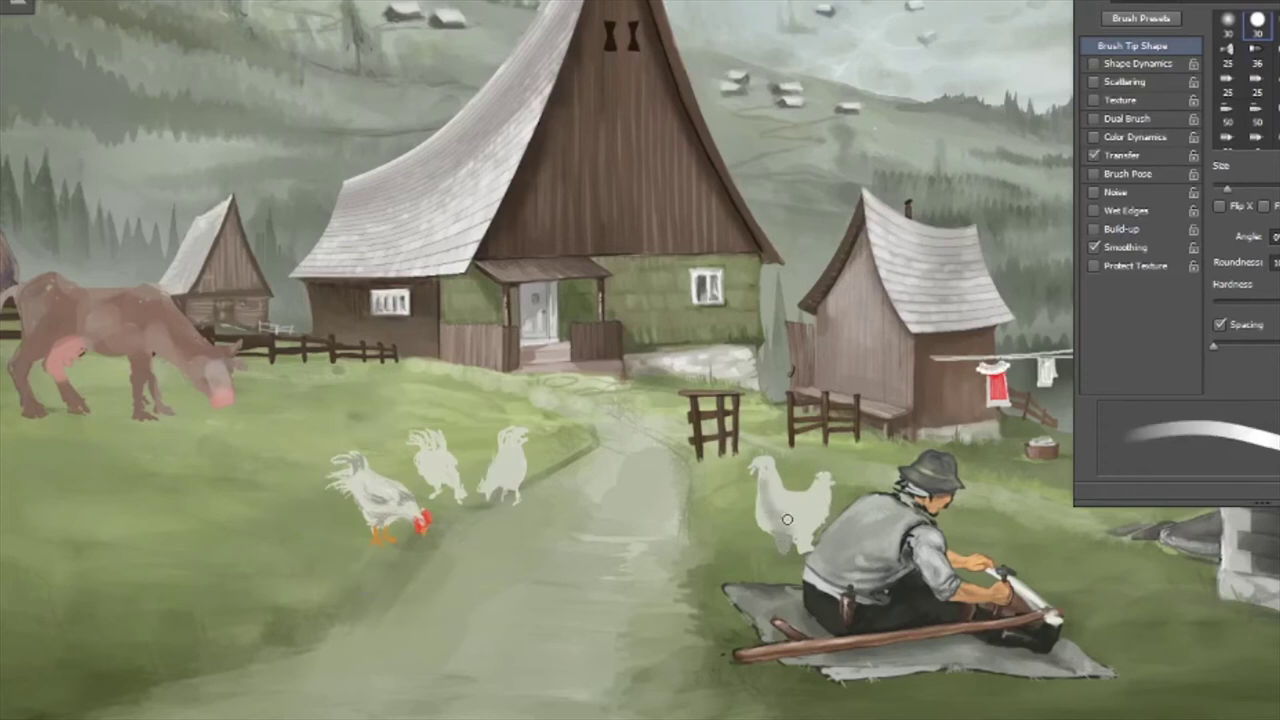
{"action": "mouse_move", "coordinate": [762, 482]}
{"action": "left_mouse_down"}
{"action": "mouse_move", "coordinate": [805, 520]}
{"action": "mouse_move", "coordinate": [788, 507]}
{"action": "mouse_move", "coordinate": [785, 540]}
{"action": "left_mouse_up"}
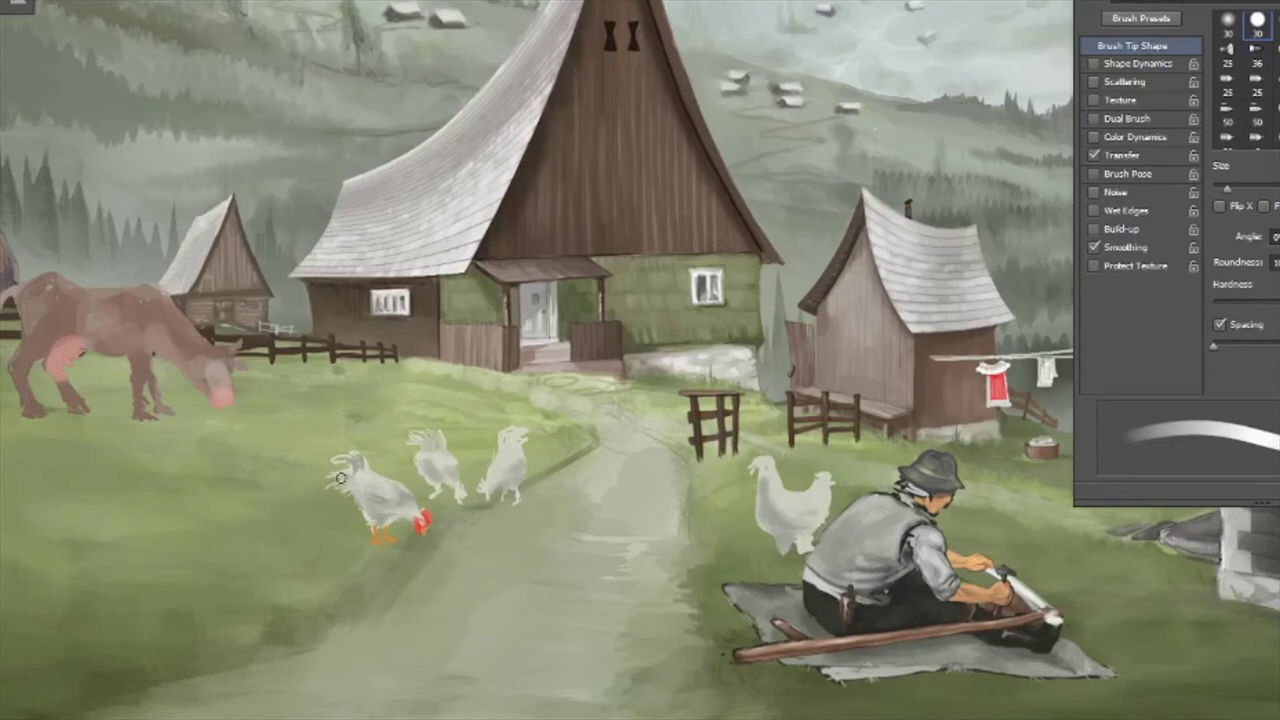
{"action": "mouse_move", "coordinate": [830, 480]}
{"action": "left_mouse_down"}
{"action": "mouse_move", "coordinate": [822, 490]}
{"action": "mouse_move", "coordinate": [828, 478]}
{"action": "left_mouse_up"}
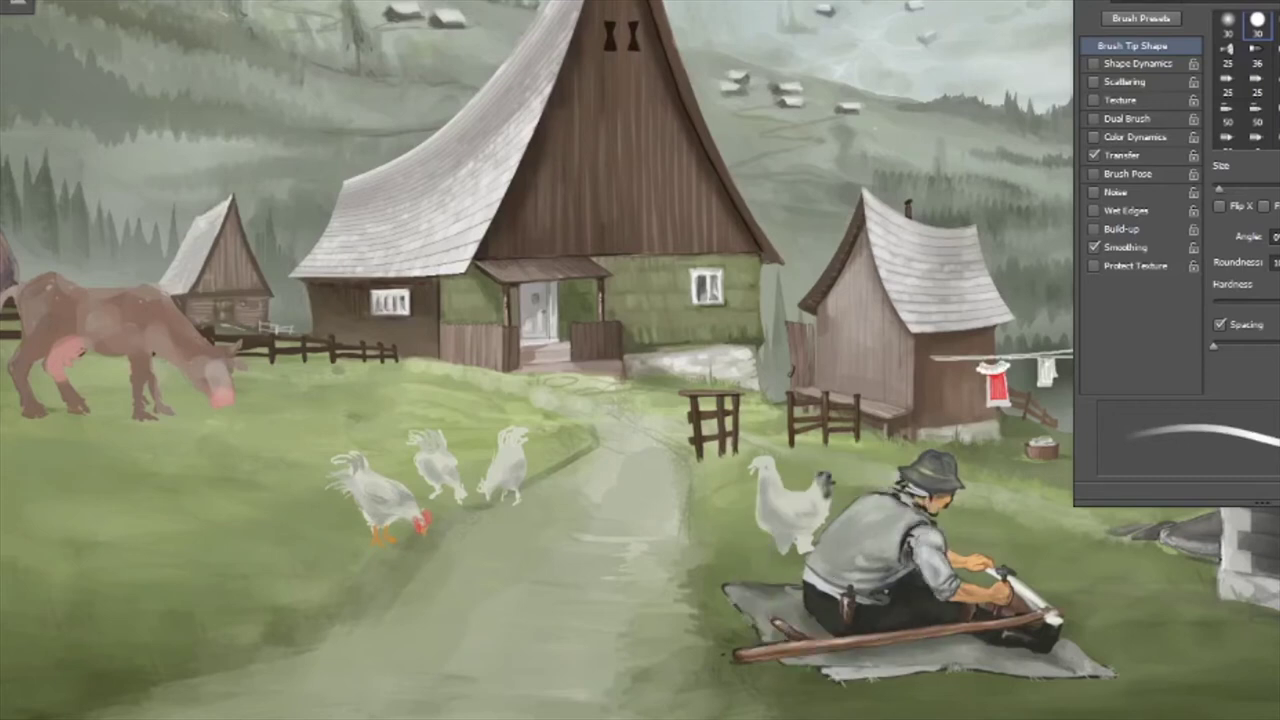
Add dark neck and tail feathers and a red comb to the fourth chicken, and shade its belly
{"action": "left_click", "coordinate": [1094, 155]}
{"action": "left_click", "coordinate": [1094, 63]}
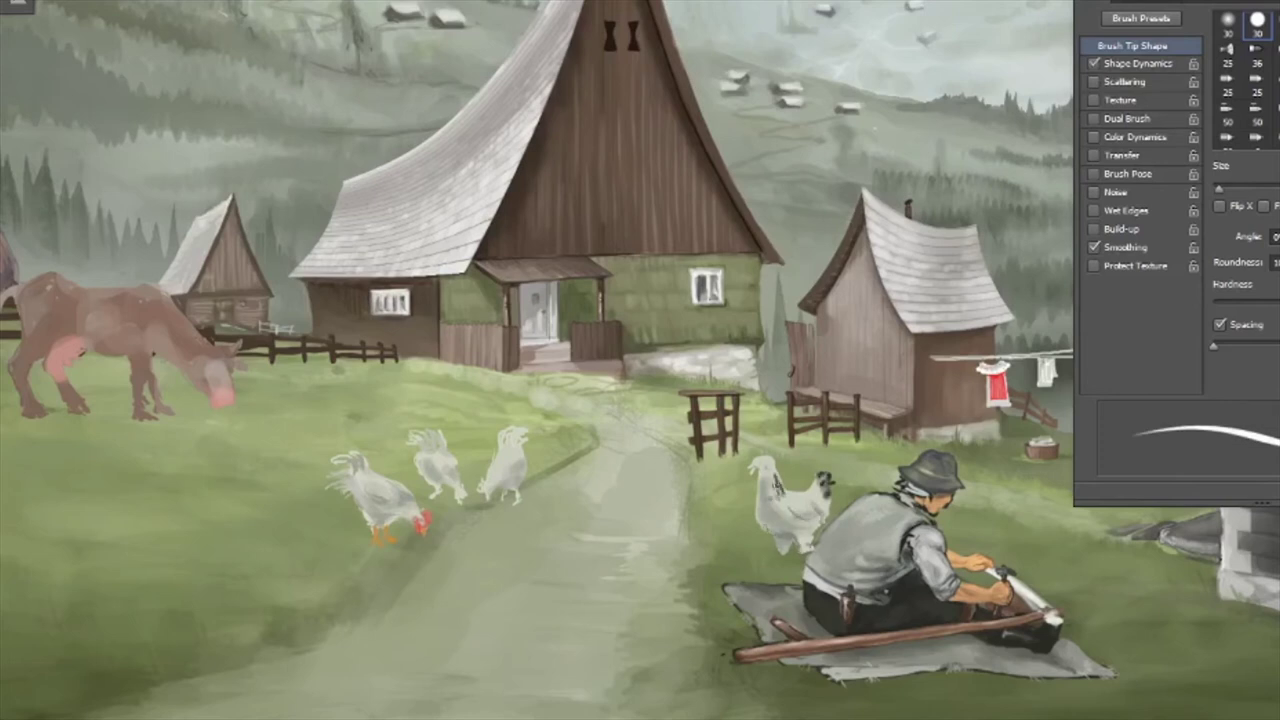
{"action": "left_click", "coordinate": [827, 491], "text": "alt"}
{"action": "left_click", "coordinate": [1094, 63]}
{"action": "left_click", "coordinate": [1094, 155]}
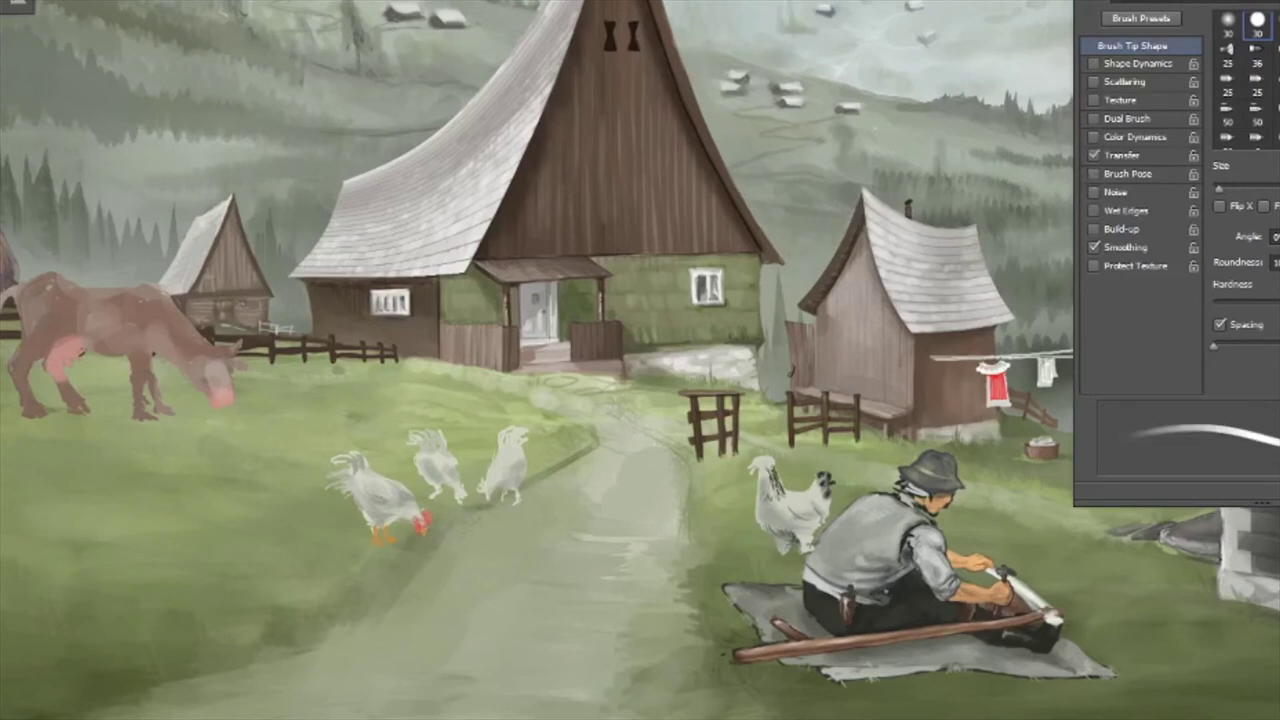
{"action": "left_click_drag", "start_coordinate": [805, 533], "coordinate": [786, 516]}
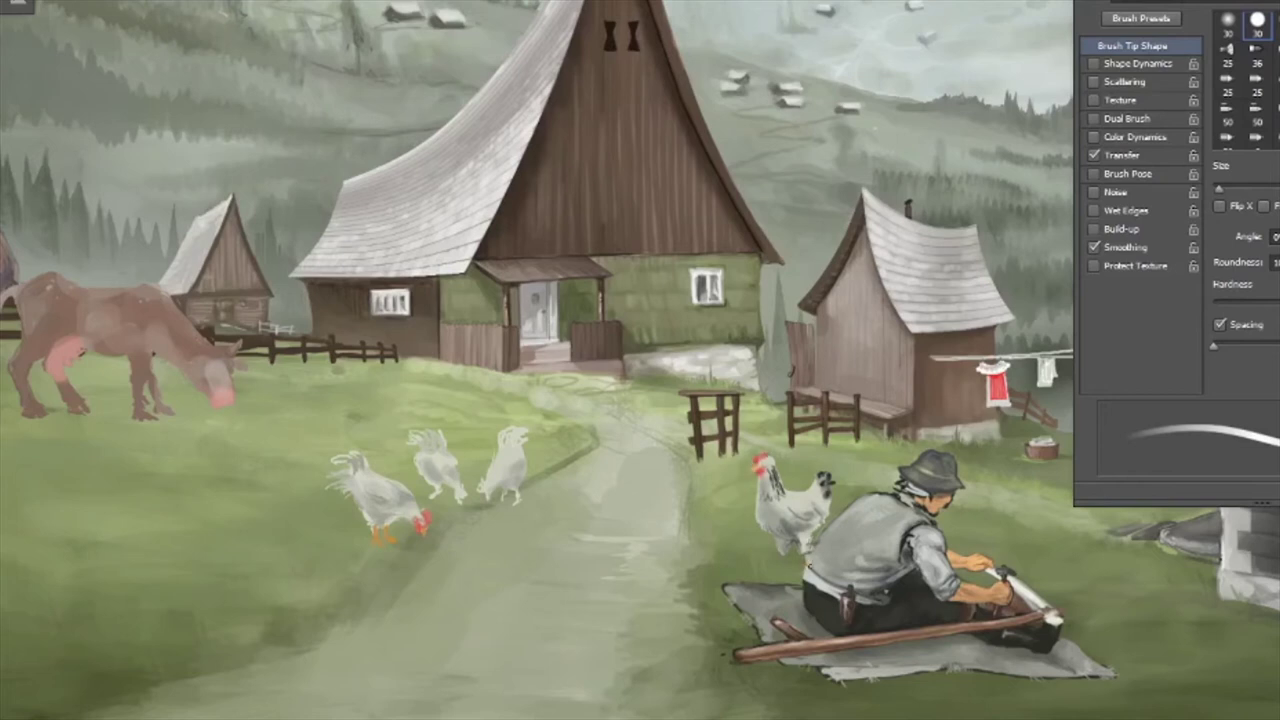
Refine the fourth chicken's orange legs and move it from behind the seated man to the meadow beside the other chickens
{"action": "left_click", "coordinate": [1094, 155]}
{"action": "left_click", "coordinate": [1094, 63]}
{"action": "scroll", "coordinate": [814, 541], "scroll_direction": "up", "scroll_amount": 3}
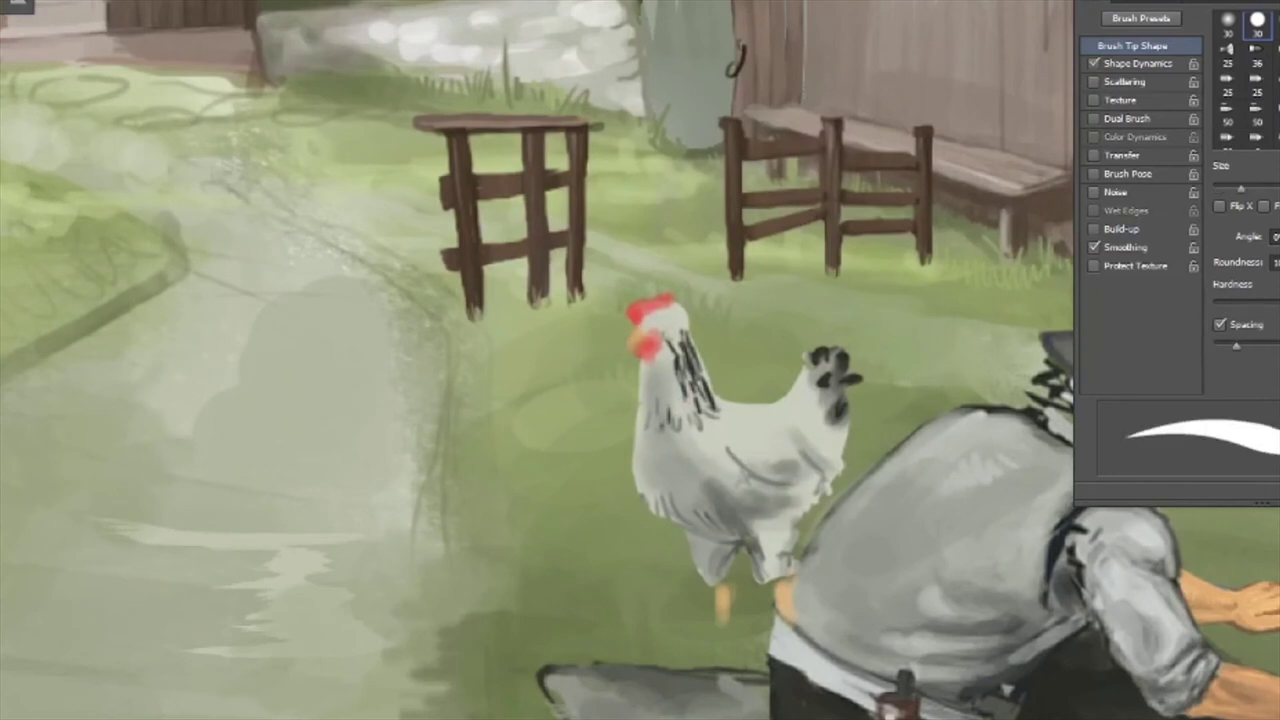
{"action": "left_click_drag", "start_coordinate": [640, 330], "coordinate": [285, 180]}
{"action": "key", "text": "e"}
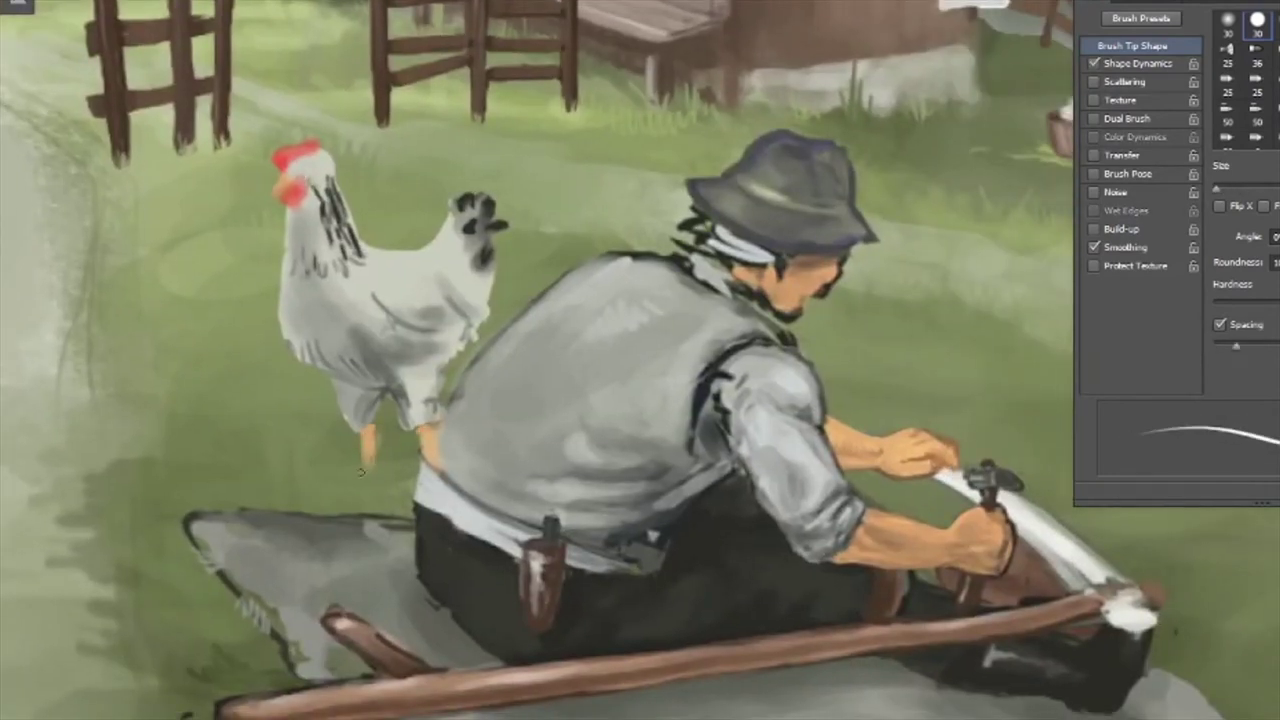
{"action": "key", "text": "b"}
{"action": "key", "text": "e"}
{"action": "key", "text": "b"}
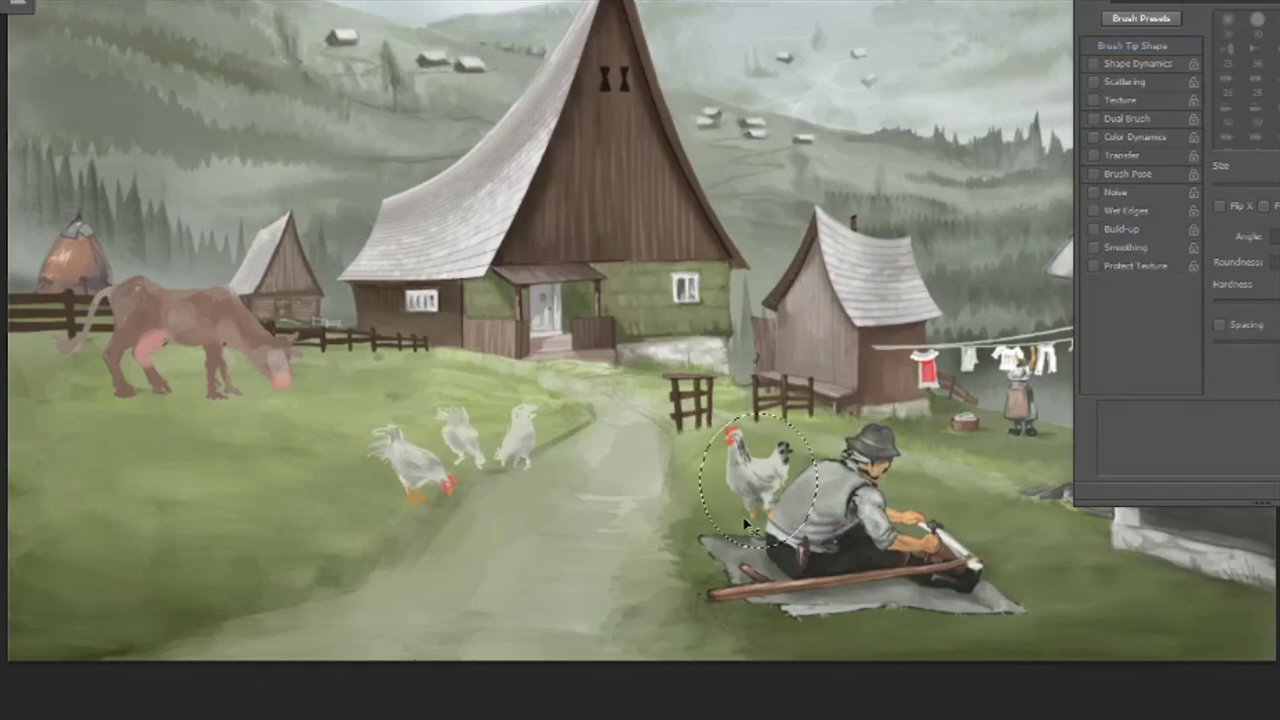
{"action": "left_click_drag", "start_coordinate": [440, 472], "coordinate": [508, 478]}
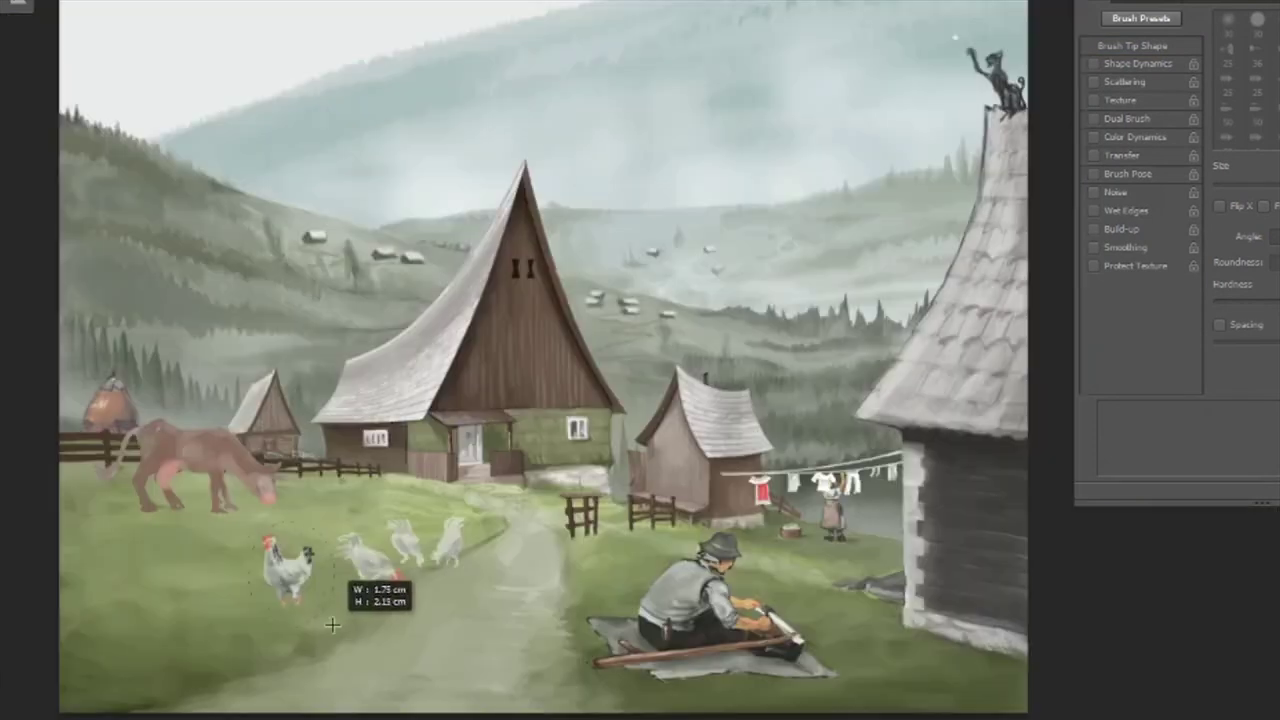
{"action": "left_click_drag", "start_coordinate": [333, 622], "coordinate": [333, 624]}
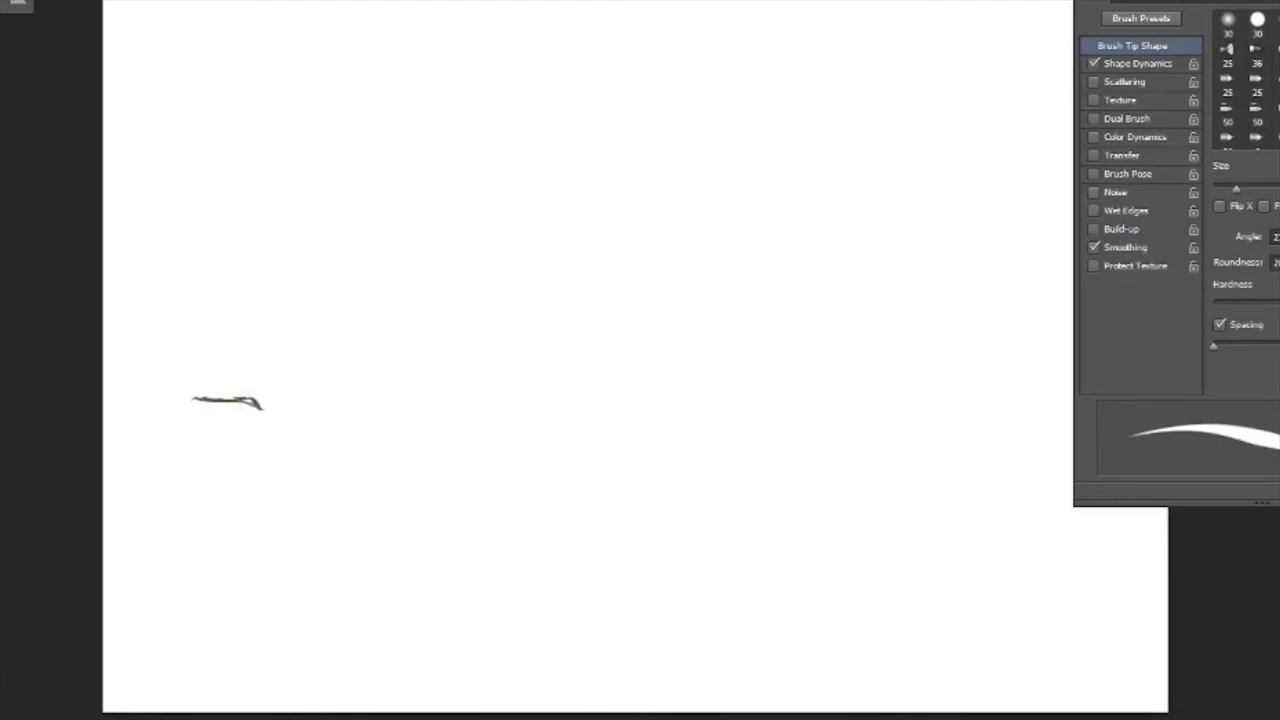
Sketch a grazing cow in brown lines on the blank white canvas, with its neck, lowered head, ribs, belly and upper legs
{"action": "left_click_drag", "start_coordinate": [330, 326], "coordinate": [390, 415]}
{"action": "mouse_move", "coordinate": [302, 404]}
{"action": "left_mouse_down"}
{"action": "mouse_move", "coordinate": [322, 476]}
{"action": "mouse_move", "coordinate": [384, 456]}
{"action": "mouse_move", "coordinate": [380, 442]}
{"action": "left_mouse_up"}
{"action": "mouse_move", "coordinate": [344, 334]}
{"action": "left_mouse_down"}
{"action": "mouse_move", "coordinate": [408, 430]}
{"action": "mouse_move", "coordinate": [458, 436]}
{"action": "mouse_move", "coordinate": [390, 482]}
{"action": "left_mouse_up"}
{"action": "left_click_drag", "start_coordinate": [408, 448], "coordinate": [412, 478]}
{"action": "left_click_drag", "start_coordinate": [308, 408], "coordinate": [310, 440]}
{"action": "left_click_drag", "start_coordinate": [250, 456], "coordinate": [316, 446]}
{"action": "mouse_move", "coordinate": [266, 342]}
{"action": "left_mouse_down"}
{"action": "mouse_move", "coordinate": [300, 462]}
{"action": "mouse_move", "coordinate": [266, 380]}
{"action": "mouse_move", "coordinate": [340, 338]}
{"action": "left_mouse_up"}
{"action": "mouse_move", "coordinate": [226, 342]}
{"action": "left_mouse_down"}
{"action": "mouse_move", "coordinate": [276, 338]}
{"action": "mouse_move", "coordinate": [244, 320]}
{"action": "mouse_move", "coordinate": [212, 352]}
{"action": "mouse_move", "coordinate": [280, 326]}
{"action": "mouse_move", "coordinate": [240, 426]}
{"action": "mouse_move", "coordinate": [286, 462]}
{"action": "mouse_move", "coordinate": [274, 482]}
{"action": "left_mouse_up"}
{"action": "mouse_move", "coordinate": [288, 460]}
{"action": "left_mouse_down"}
{"action": "mouse_move", "coordinate": [288, 482]}
{"action": "mouse_move", "coordinate": [322, 482]}
{"action": "left_mouse_up"}
{"action": "left_click_drag", "start_coordinate": [328, 456], "coordinate": [332, 482]}
{"action": "left_click_drag", "start_coordinate": [344, 464], "coordinate": [346, 480]}
Redraw the cow's rump and back line with the hard round brush and erase the stray strokes
{"action": "key", "text": "period"}
{"action": "key", "text": "period"}
{"action": "key", "text": "period"}
{"action": "key", "text": "period"}
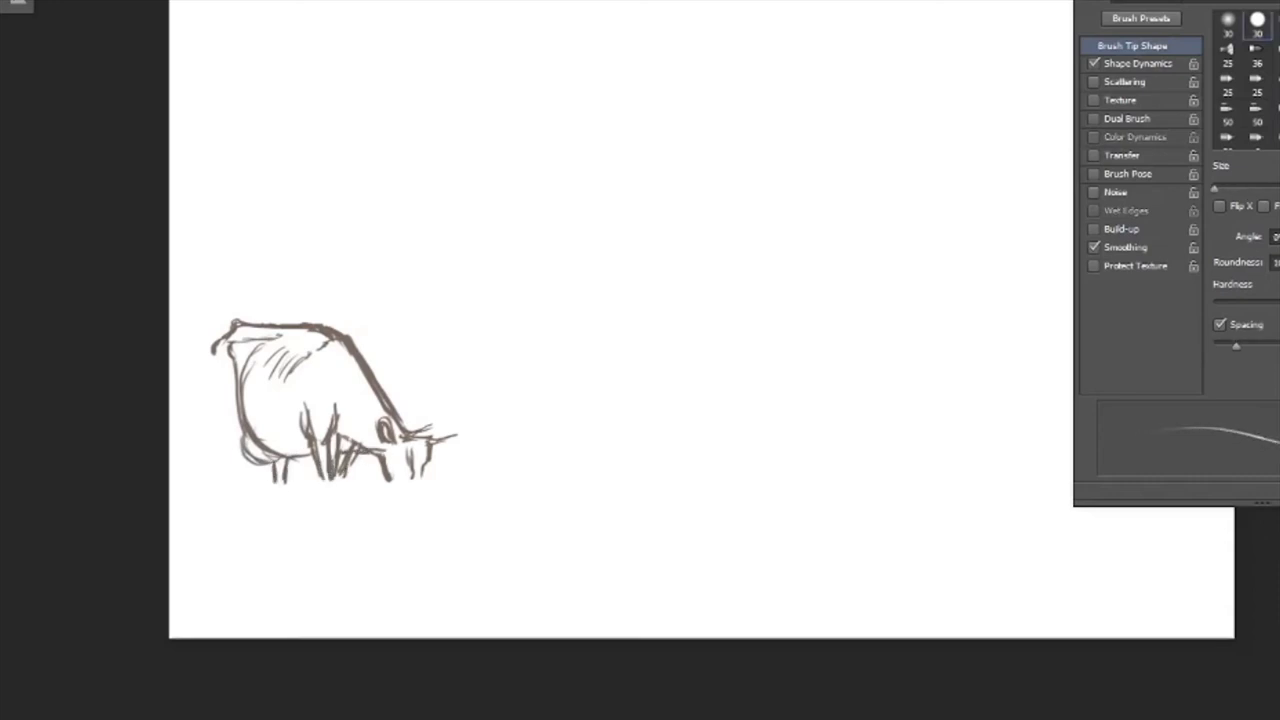
{"action": "mouse_move", "coordinate": [214, 352]}
{"action": "left_mouse_down"}
{"action": "mouse_move", "coordinate": [240, 479]}
{"action": "mouse_move", "coordinate": [213, 349]}
{"action": "mouse_move", "coordinate": [232, 330]}
{"action": "mouse_move", "coordinate": [332, 330]}
{"action": "left_mouse_up"}
{"action": "key", "text": "e"}
{"action": "key", "text": "b"}
{"action": "left_click_drag", "start_coordinate": [256, 340], "coordinate": [324, 334]}
Draw the cow's long hanging tail along the hind leg
{"action": "left_click_drag", "start_coordinate": [210, 466], "coordinate": [216, 388]}
{"action": "left_click_drag", "start_coordinate": [218, 406], "coordinate": [216, 370]}
{"action": "left_click_drag", "start_coordinate": [214, 460], "coordinate": [218, 350]}
{"action": "left_click_drag", "start_coordinate": [218, 432], "coordinate": [216, 370]}
{"action": "left_click_drag", "start_coordinate": [208, 478], "coordinate": [214, 420]}
Draw the cow's lower legs and dark hooves
{"action": "left_click_drag", "start_coordinate": [324, 474], "coordinate": [326, 494]}
{"action": "left_click_drag", "start_coordinate": [332, 478], "coordinate": [340, 490]}
{"action": "mouse_move", "coordinate": [272, 466]}
{"action": "left_mouse_down"}
{"action": "mouse_move", "coordinate": [280, 498]}
{"action": "mouse_move", "coordinate": [298, 502]}
{"action": "left_mouse_up"}
{"action": "left_click_drag", "start_coordinate": [236, 494], "coordinate": [248, 512]}
{"action": "left_click_drag", "start_coordinate": [274, 488], "coordinate": [300, 510]}
{"action": "left_click_drag", "start_coordinate": [230, 508], "coordinate": [362, 516]}
Select the cow's head with the Lasso tool, adjust it with Free Transform and deselect
{"action": "key", "text": "l"}
{"action": "mouse_move", "coordinate": [440, 491]}
{"action": "left_mouse_down"}
{"action": "mouse_move", "coordinate": [490, 521]}
{"action": "mouse_move", "coordinate": [430, 508]}
{"action": "left_mouse_up"}
{"action": "key", "text": "ctrl+t"}
{"action": "key", "text": "Return"}
{"action": "key", "text": "b"}
{"action": "key", "text": "ctrl+d"}
Refine the cow's muzzle and neck lines and erase the stray strokes around the horns
{"action": "left_click_drag", "start_coordinate": [388, 481], "coordinate": [398, 512]}
{"action": "mouse_move", "coordinate": [428, 470]}
{"action": "left_mouse_down"}
{"action": "mouse_move", "coordinate": [410, 512]}
{"action": "mouse_move", "coordinate": [424, 508]}
{"action": "mouse_move", "coordinate": [388, 508]}
{"action": "left_mouse_up"}
{"action": "left_click_drag", "start_coordinate": [372, 340], "coordinate": [356, 372]}
{"action": "key", "text": "e"}
{"action": "mouse_move", "coordinate": [404, 436]}
{"action": "left_mouse_down"}
{"action": "mouse_move", "coordinate": [350, 348]}
{"action": "mouse_move", "coordinate": [416, 442]}
{"action": "left_mouse_up"}
{"action": "key", "text": "b"}
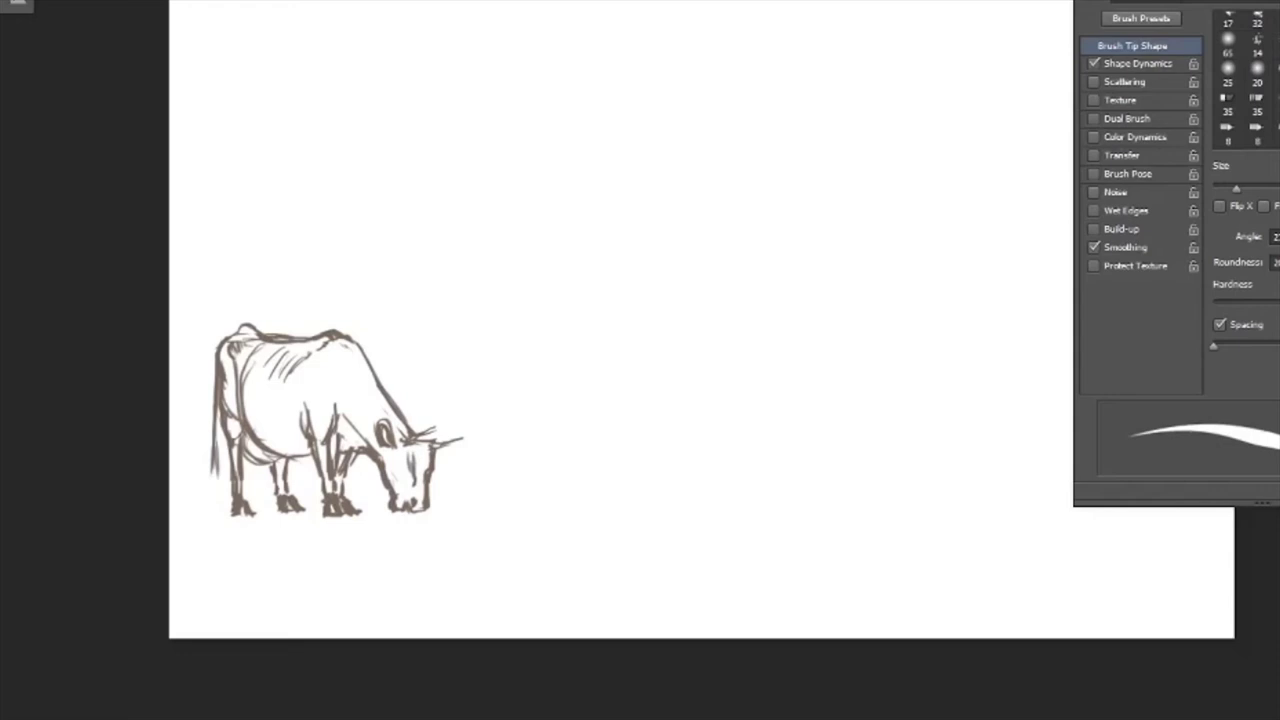
Select the cow's silhouette with the Lasso tool and fill it with the grey-brown foreground colour
{"action": "key", "text": "z"}
{"action": "left_click", "coordinate": [292, 418]}
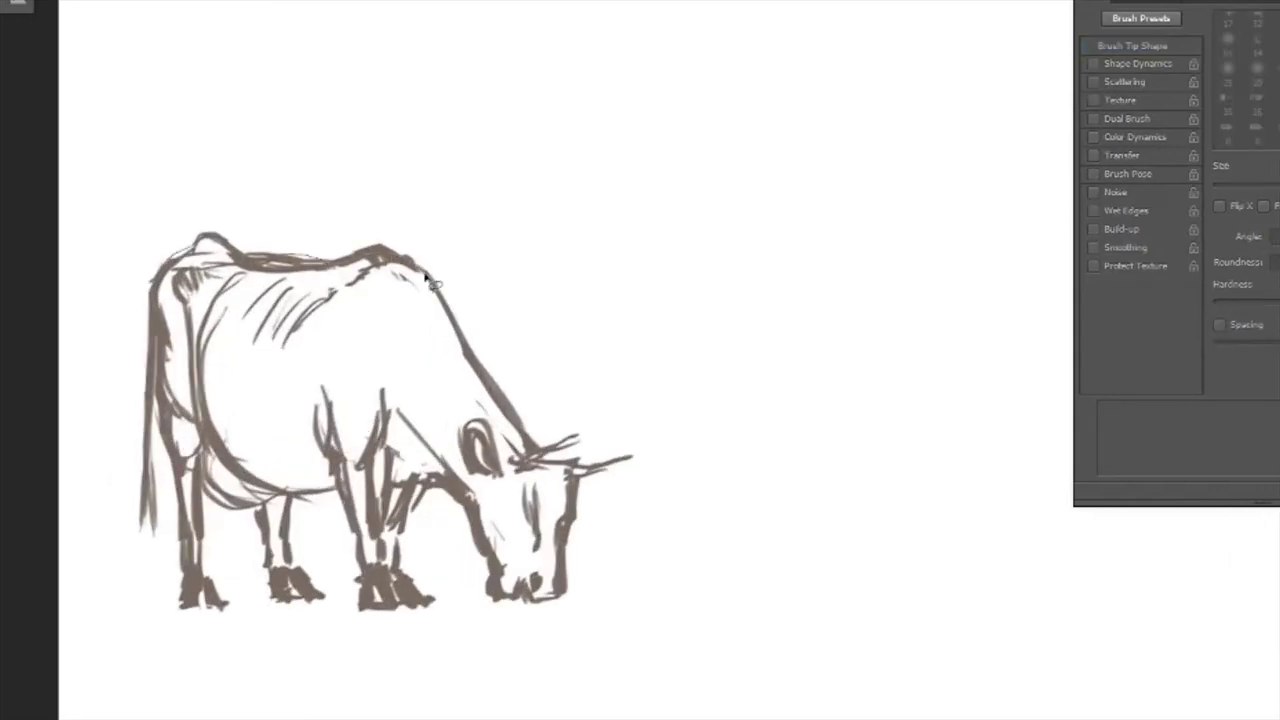
{"action": "mouse_move", "coordinate": [368, 577]}
{"action": "left_mouse_down"}
{"action": "mouse_move", "coordinate": [291, 556]}
{"action": "mouse_move", "coordinate": [217, 493]}
{"action": "mouse_move", "coordinate": [166, 335]}
{"action": "mouse_move", "coordinate": [190, 245]}
{"action": "left_mouse_up"}
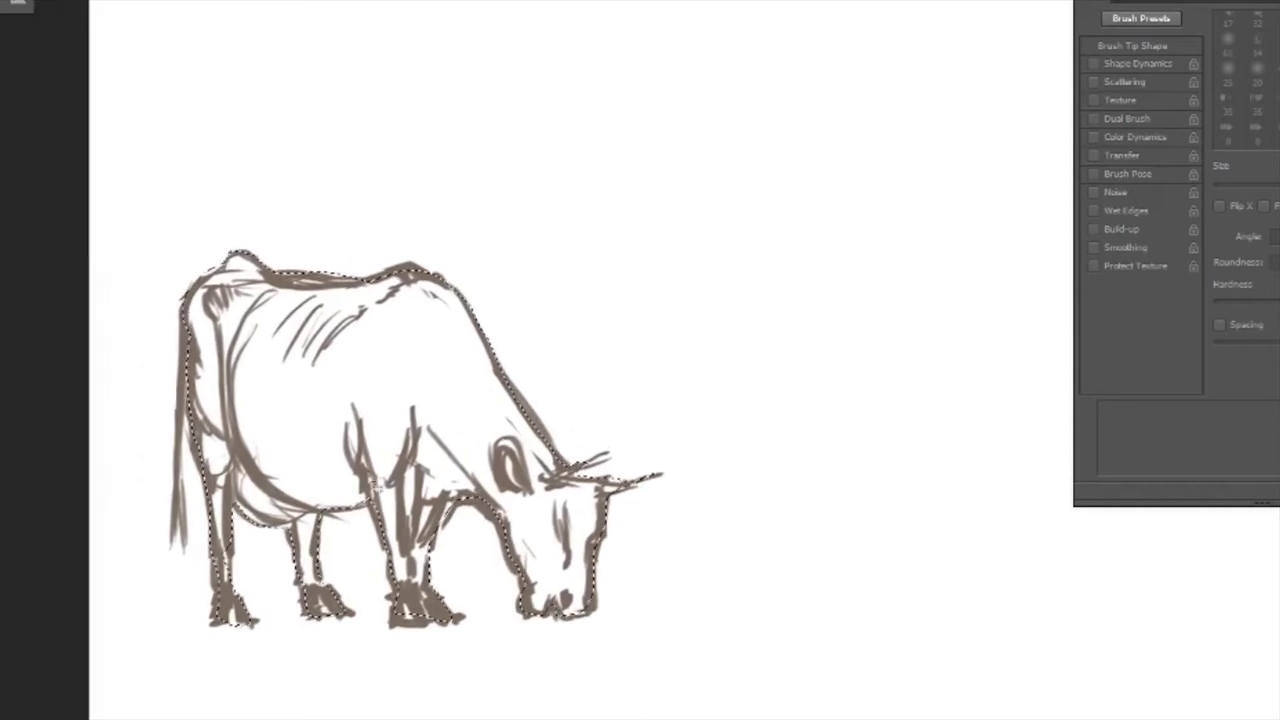
{"action": "key", "text": "alt+BackSpace"}
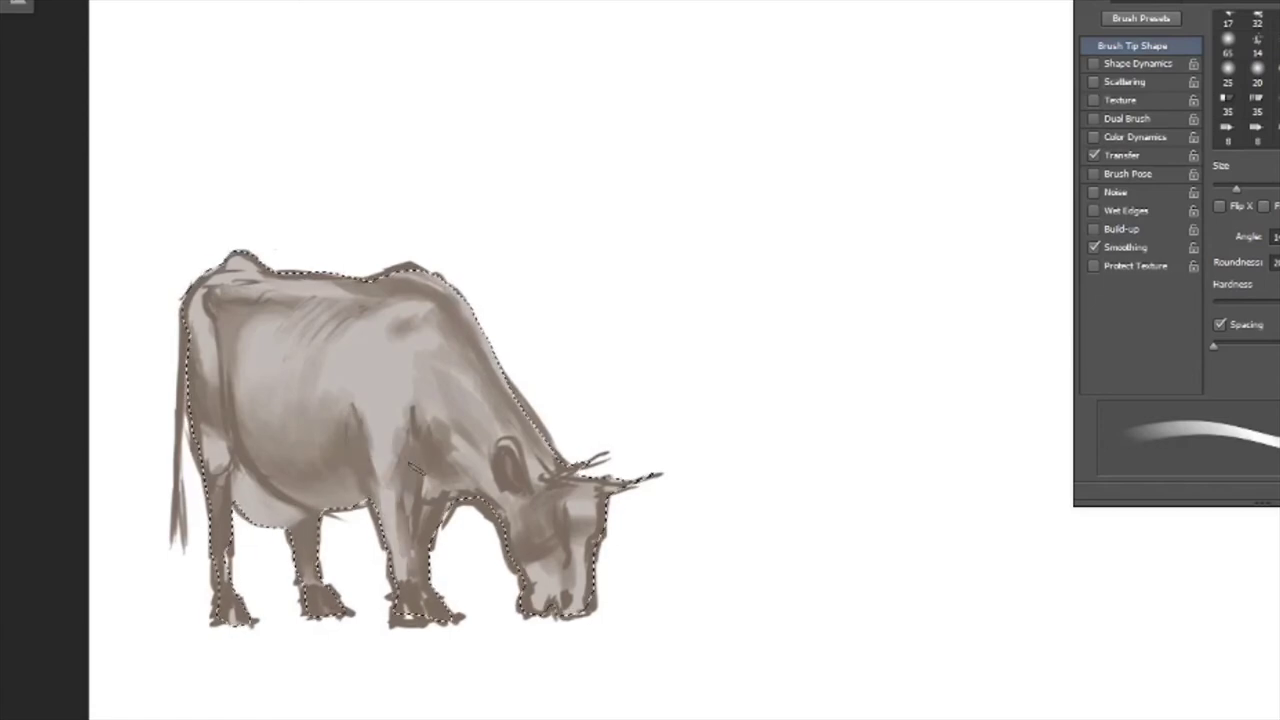
Exclude the gap between the cow's front legs from the selection and erase the fill inside it
{"action": "key", "text": "v"}
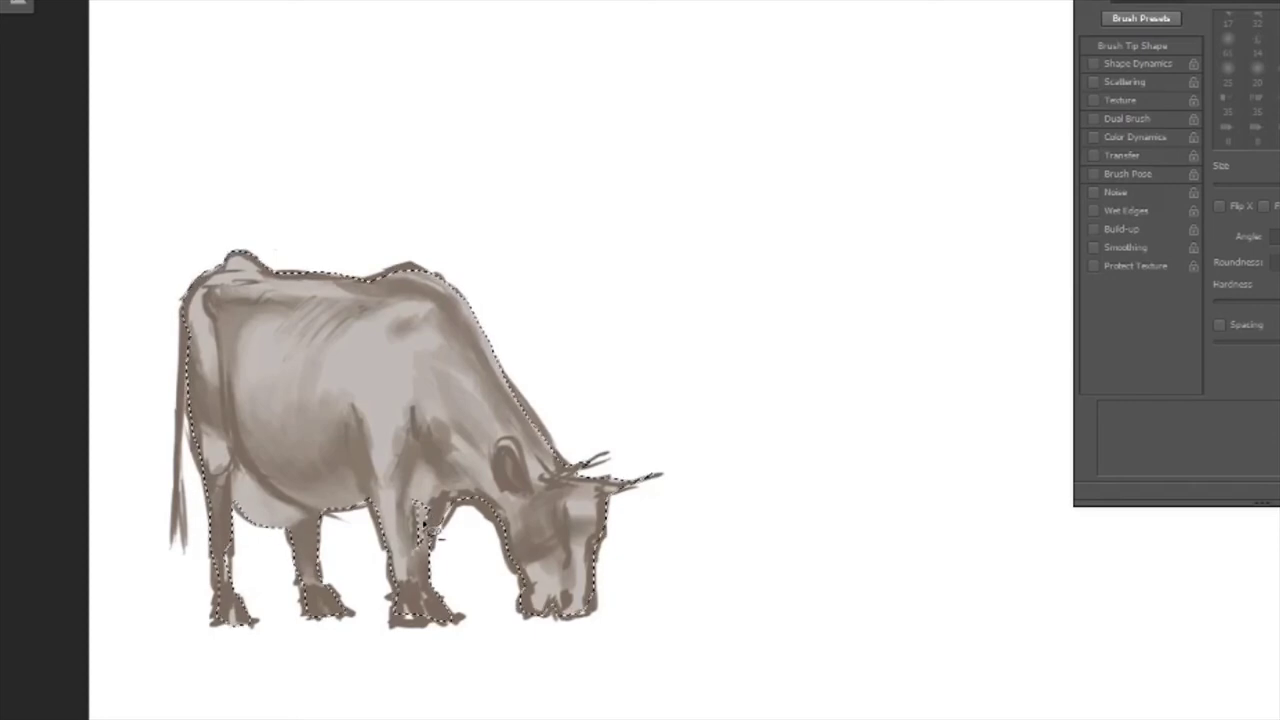
{"action": "key", "text": "b"}
{"action": "key", "text": "v"}
{"action": "key", "text": "b"}
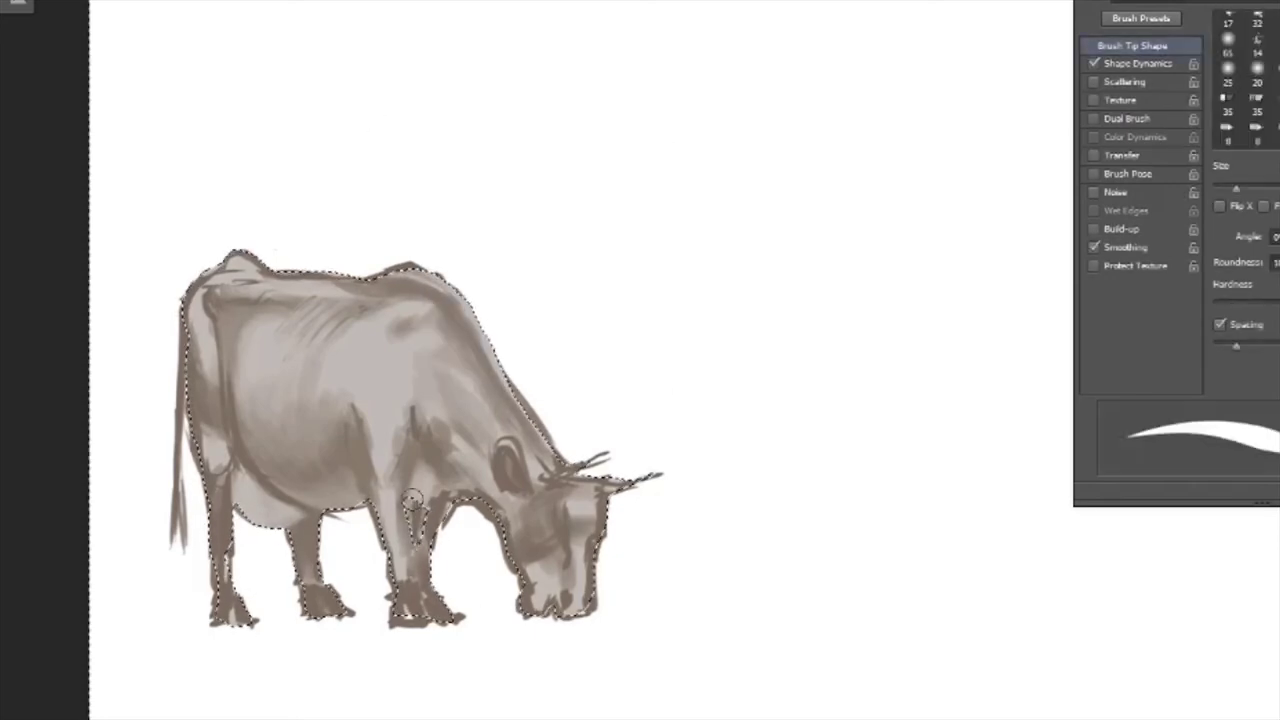
{"action": "key", "text": "e"}
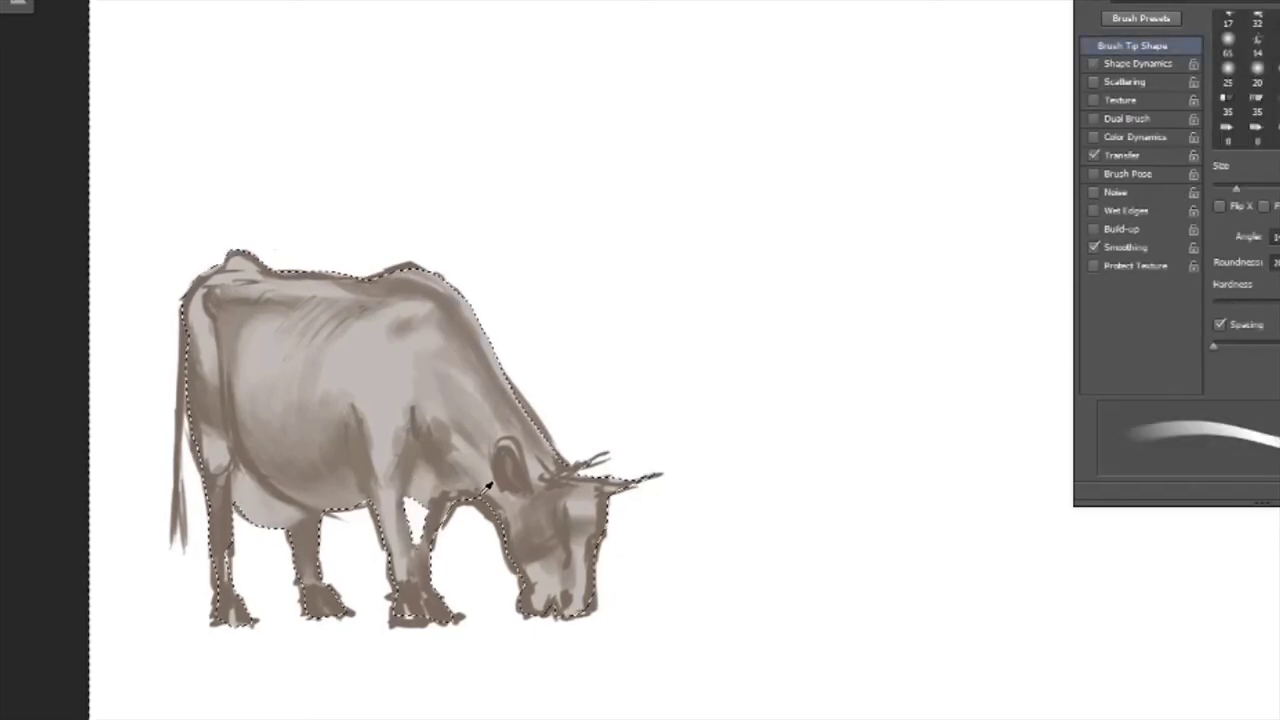
Shade the cow's shoulder with the Transfer brush, deselect, and clean up the edges of its hind legs
{"action": "key", "text": "v"}
{"action": "key", "text": "b"}
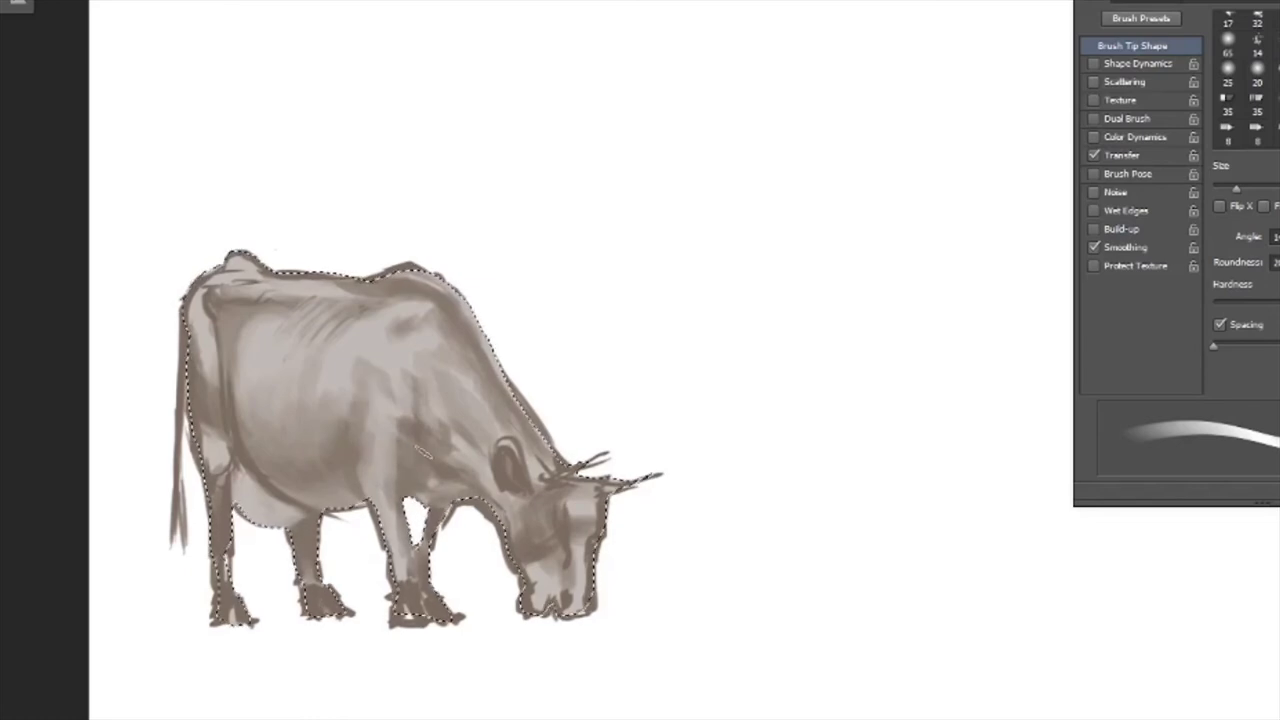
{"action": "key", "text": "ctrl+d"}
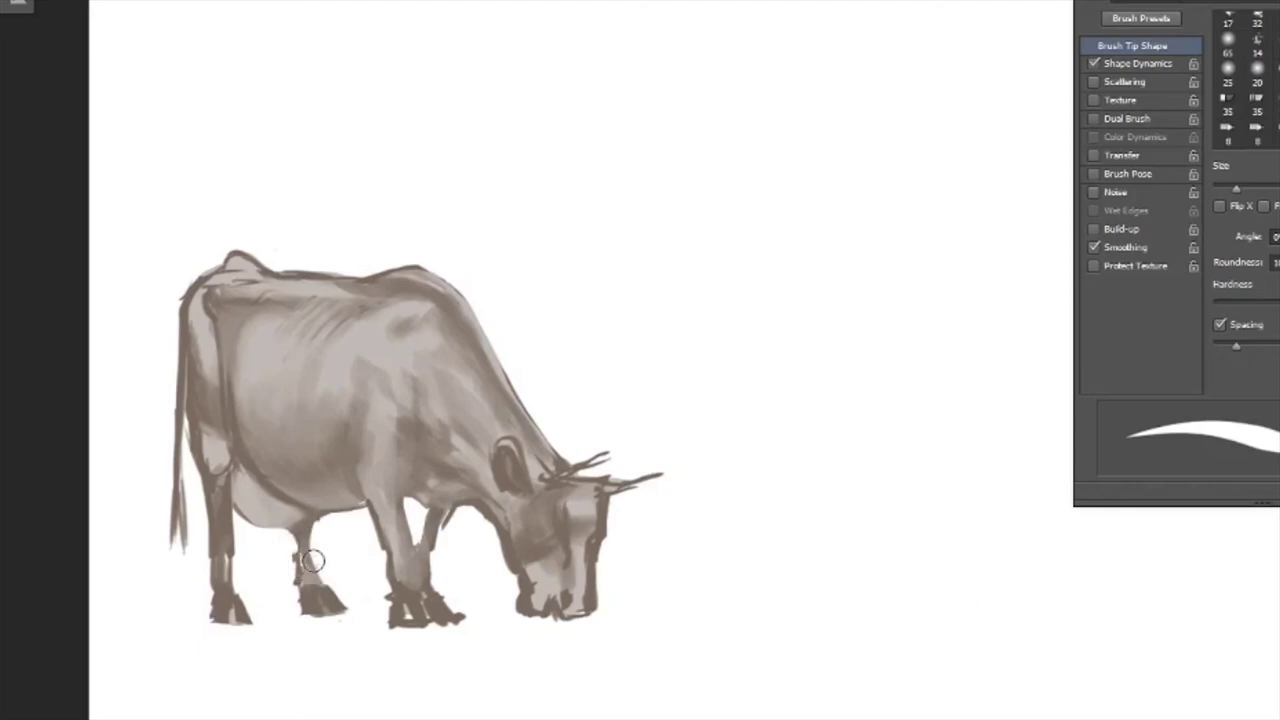
{"action": "mouse_move", "coordinate": [235, 569]}
{"action": "left_mouse_down"}
{"action": "mouse_move", "coordinate": [210, 560]}
{"action": "mouse_move", "coordinate": [205, 495]}
{"action": "left_mouse_up"}
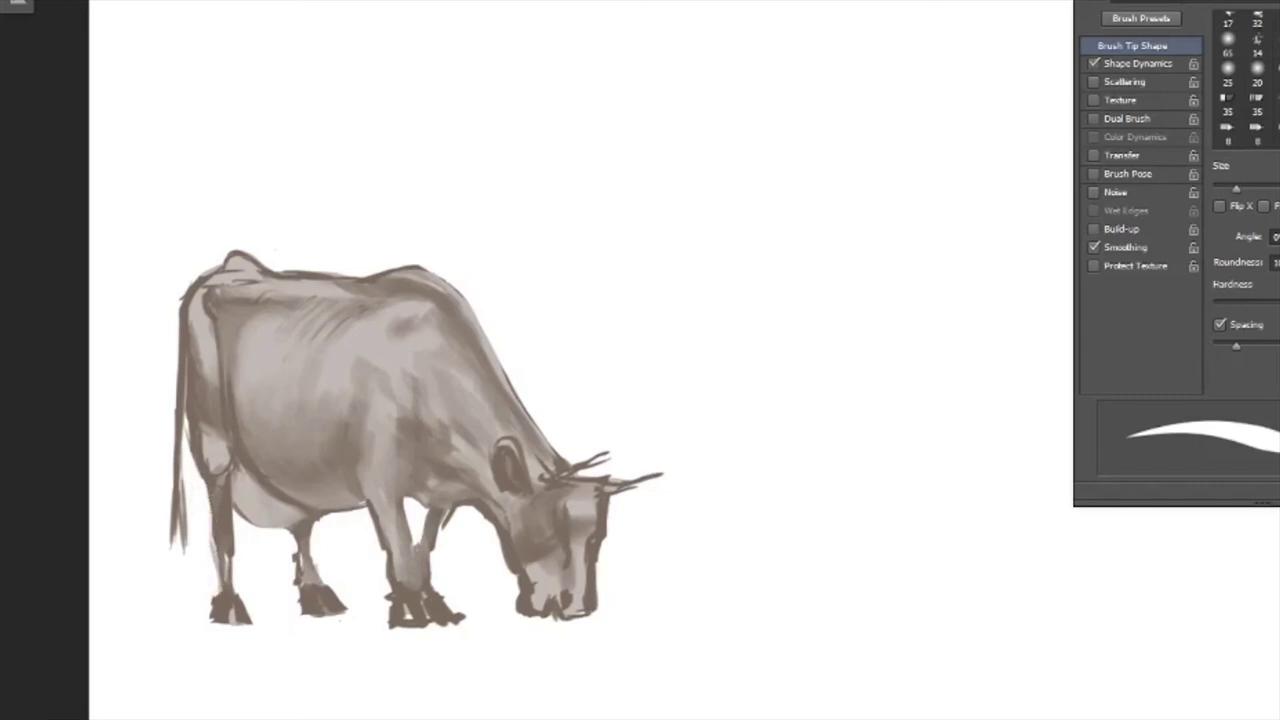
Erase the rough edges around the cow's hooves and remove the old sketched strokes of its horns
{"action": "left_click_drag", "start_coordinate": [238, 545], "coordinate": [212, 610]}
{"action": "left_click_drag", "start_coordinate": [371, 597], "coordinate": [445, 629]}
{"action": "scroll", "coordinate": [496, 576], "scroll_direction": "down", "scroll_amount": 5}
{"action": "scroll", "coordinate": [433, 546], "scroll_direction": "up", "scroll_amount": 5}
{"action": "left_click_drag", "start_coordinate": [690, 505], "coordinate": [657, 509]}
{"action": "key", "text": "b"}
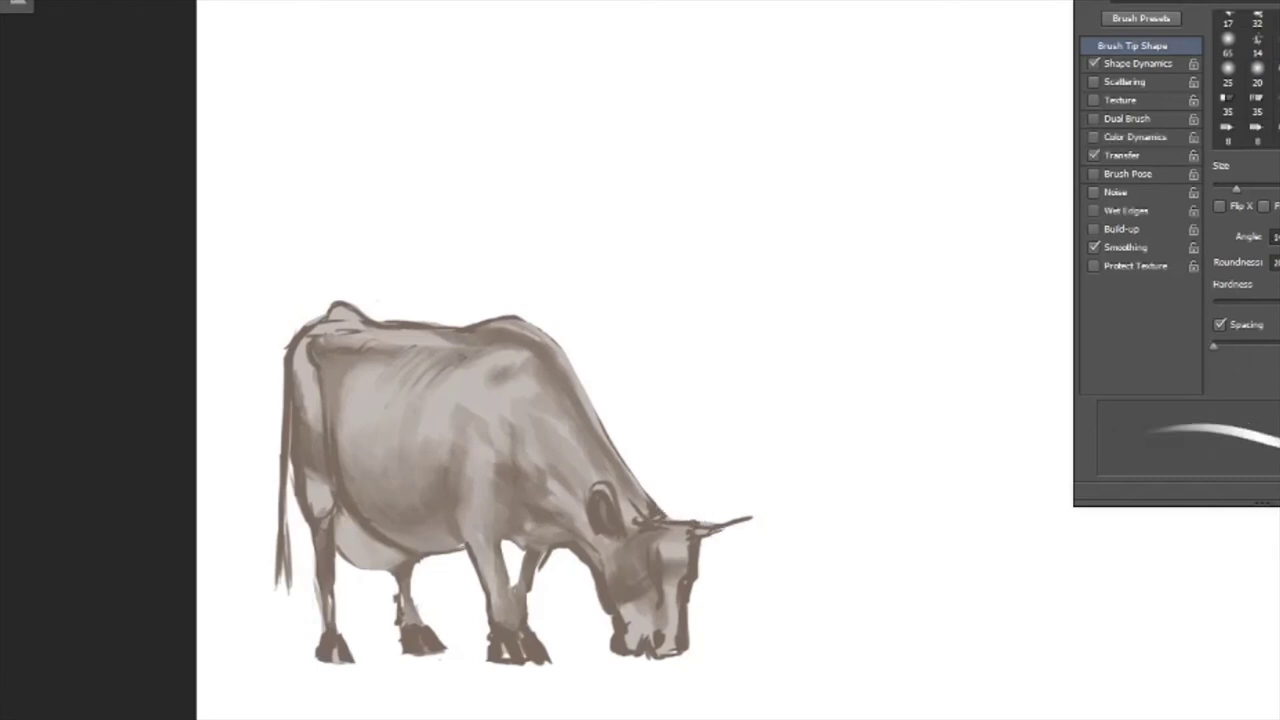
Redraw the cow's two horns as solid, curved, tapering shapes with the dark grey-brown brush
{"action": "left_click_drag", "start_coordinate": [700, 535], "coordinate": [750, 521]}
{"action": "left_click_drag", "start_coordinate": [640, 522], "coordinate": [676, 487]}
{"action": "left_click_drag", "start_coordinate": [705, 530], "coordinate": [748, 509]}
{"action": "mouse_move", "coordinate": [610, 490]}
{"action": "left_mouse_down"}
{"action": "mouse_move", "coordinate": [615, 520]}
{"action": "mouse_move", "coordinate": [655, 562]}
{"action": "mouse_move", "coordinate": [668, 622]}
{"action": "left_mouse_up"}
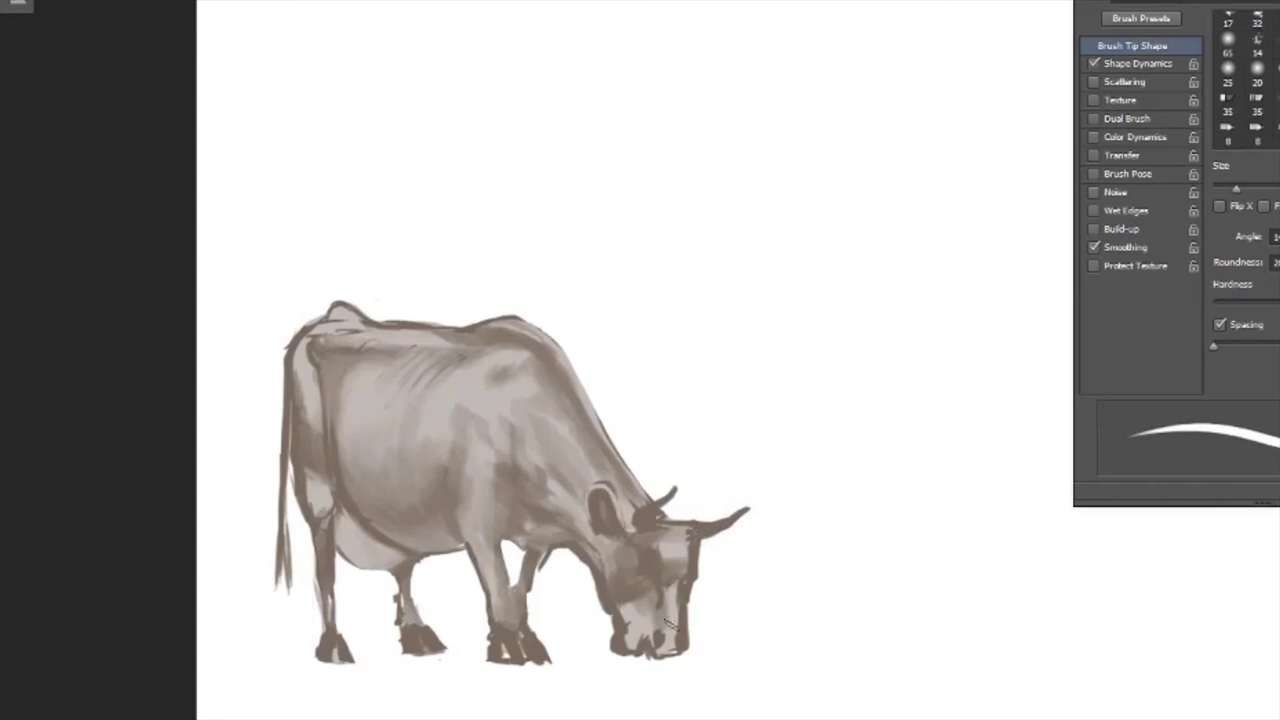
Shade the cow's face, muzzle and rear front leg with the Transfer brush, softening the harsh outlines
{"action": "key", "text": "period"}
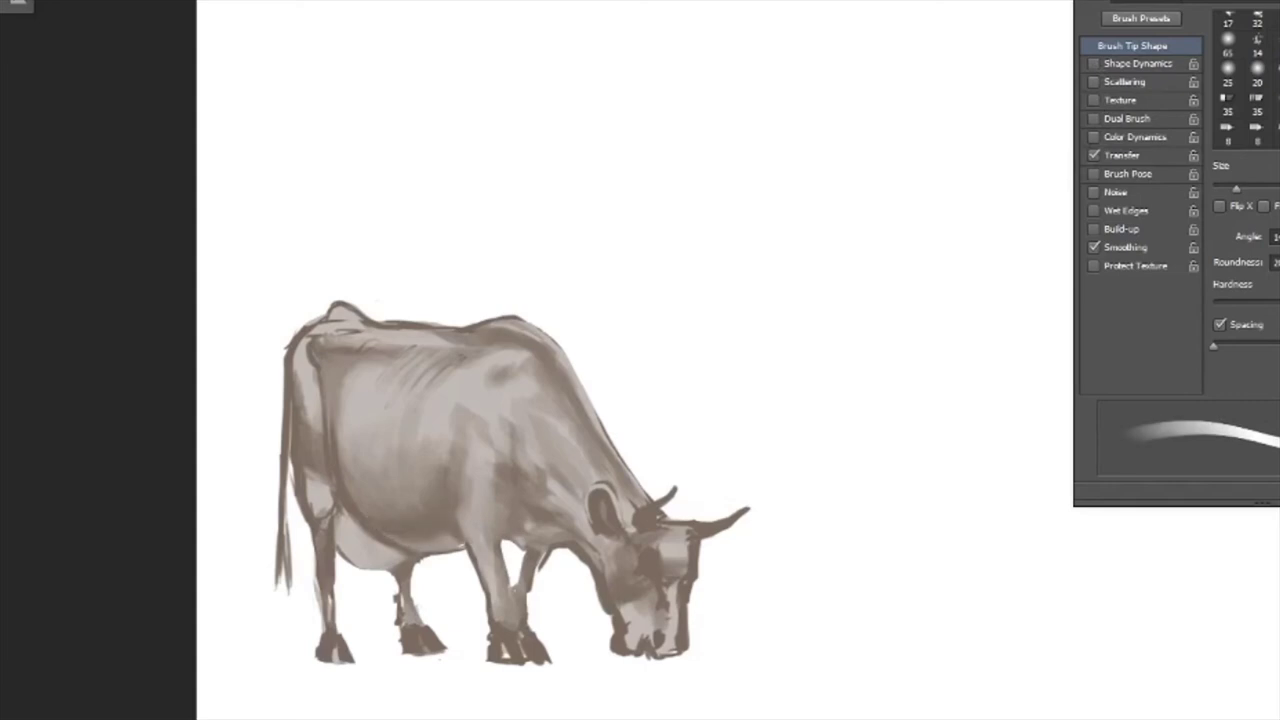
{"action": "left_click_drag", "start_coordinate": [620, 610], "coordinate": [636, 632]}
{"action": "mouse_move", "coordinate": [626, 588]}
{"action": "left_mouse_down"}
{"action": "mouse_move", "coordinate": [636, 650]}
{"action": "mouse_move", "coordinate": [658, 652]}
{"action": "left_mouse_up"}
{"action": "mouse_move", "coordinate": [586, 548]}
{"action": "left_mouse_down"}
{"action": "mouse_move", "coordinate": [618, 640]}
{"action": "mouse_move", "coordinate": [670, 615]}
{"action": "mouse_move", "coordinate": [676, 580]}
{"action": "left_mouse_up"}
{"action": "mouse_move", "coordinate": [646, 530]}
{"action": "left_mouse_down"}
{"action": "mouse_move", "coordinate": [679, 560]}
{"action": "mouse_move", "coordinate": [646, 569]}
{"action": "mouse_move", "coordinate": [652, 581]}
{"action": "mouse_move", "coordinate": [642, 564]}
{"action": "mouse_move", "coordinate": [681, 592]}
{"action": "mouse_move", "coordinate": [677, 649]}
{"action": "mouse_move", "coordinate": [644, 632]}
{"action": "left_mouse_up"}
{"action": "key", "text": "["}
{"action": "mouse_move", "coordinate": [540, 554]}
{"action": "left_mouse_down"}
{"action": "mouse_move", "coordinate": [518, 596]}
{"action": "mouse_move", "coordinate": [514, 586]}
{"action": "left_mouse_up"}
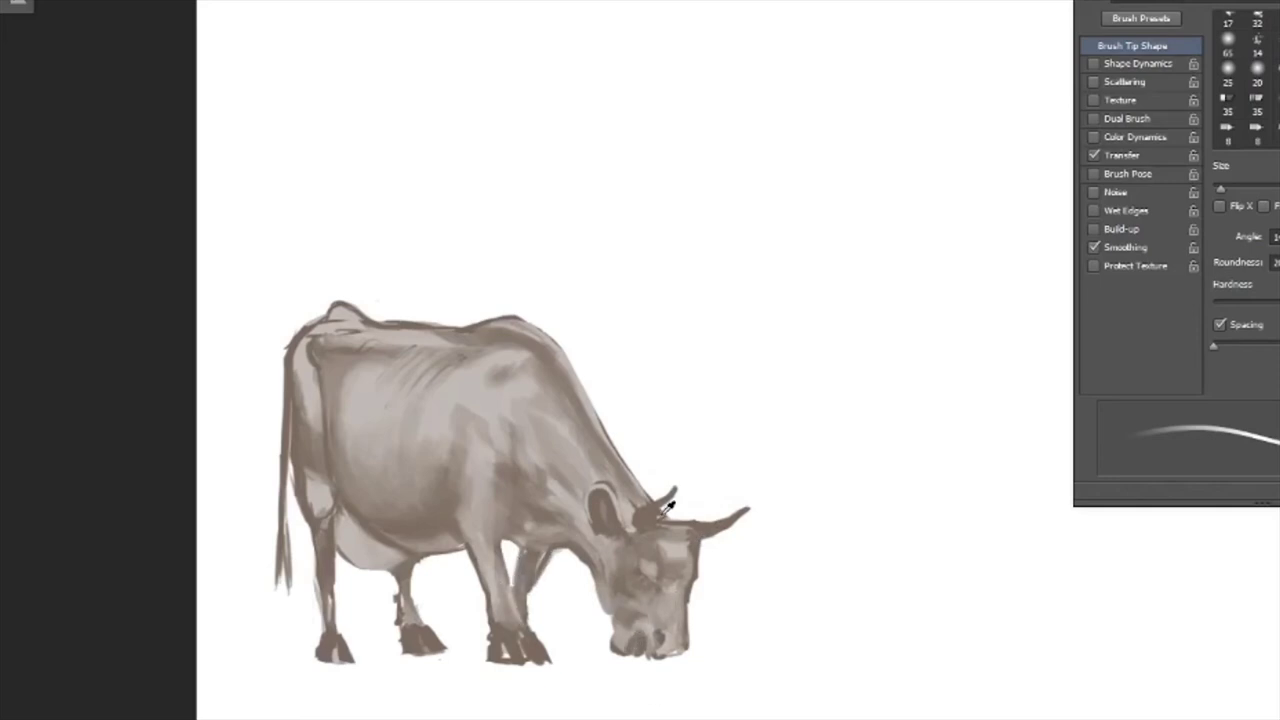
Shade the cow's hind legs, udder and hooves using grey-brown tones sampled from its body
{"action": "left_click_drag", "start_coordinate": [307, 470], "coordinate": [326, 570]}
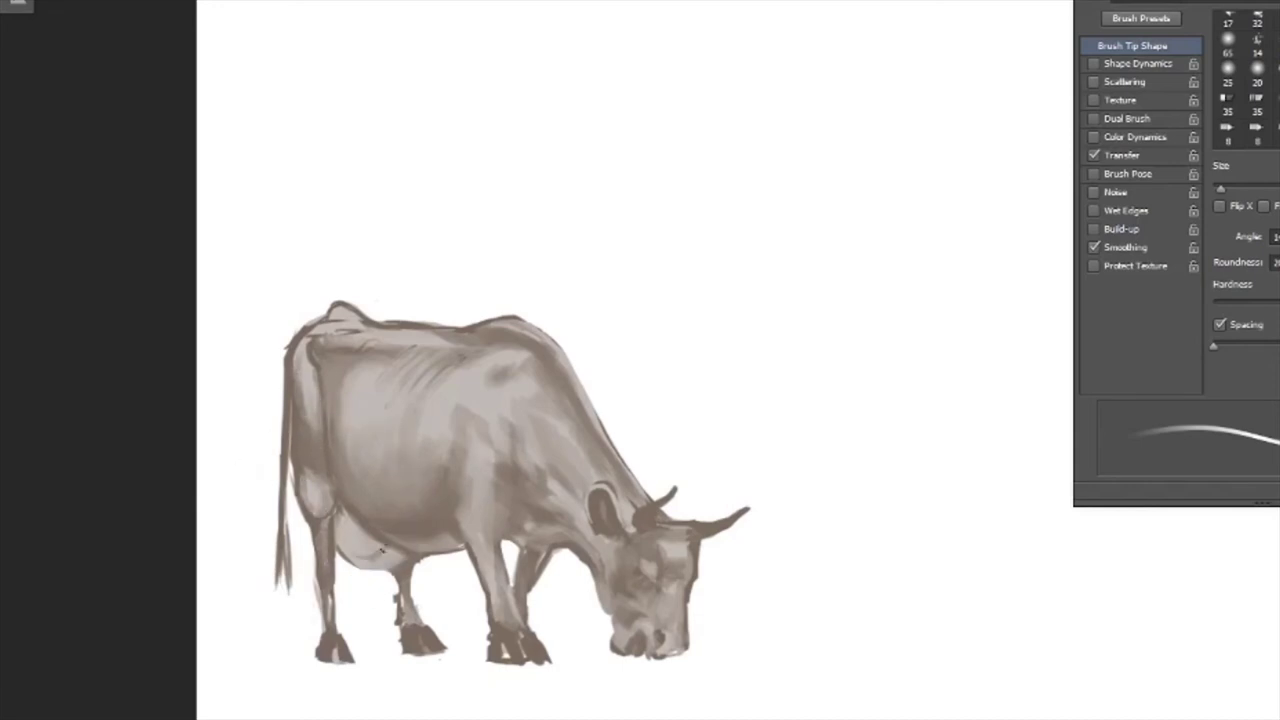
{"action": "left_click", "coordinate": [330, 336], "text": "alt"}
{"action": "left_click", "coordinate": [466, 330], "text": "alt"}
{"action": "left_click_drag", "start_coordinate": [392, 570], "coordinate": [402, 600]}
{"action": "mouse_move", "coordinate": [320, 598]}
{"action": "left_mouse_down"}
{"action": "mouse_move", "coordinate": [322, 636]}
{"action": "mouse_move", "coordinate": [360, 660]}
{"action": "left_mouse_up"}
{"action": "left_click", "coordinate": [362, 605], "text": "alt"}
{"action": "left_click_drag", "start_coordinate": [318, 584], "coordinate": [314, 606]}
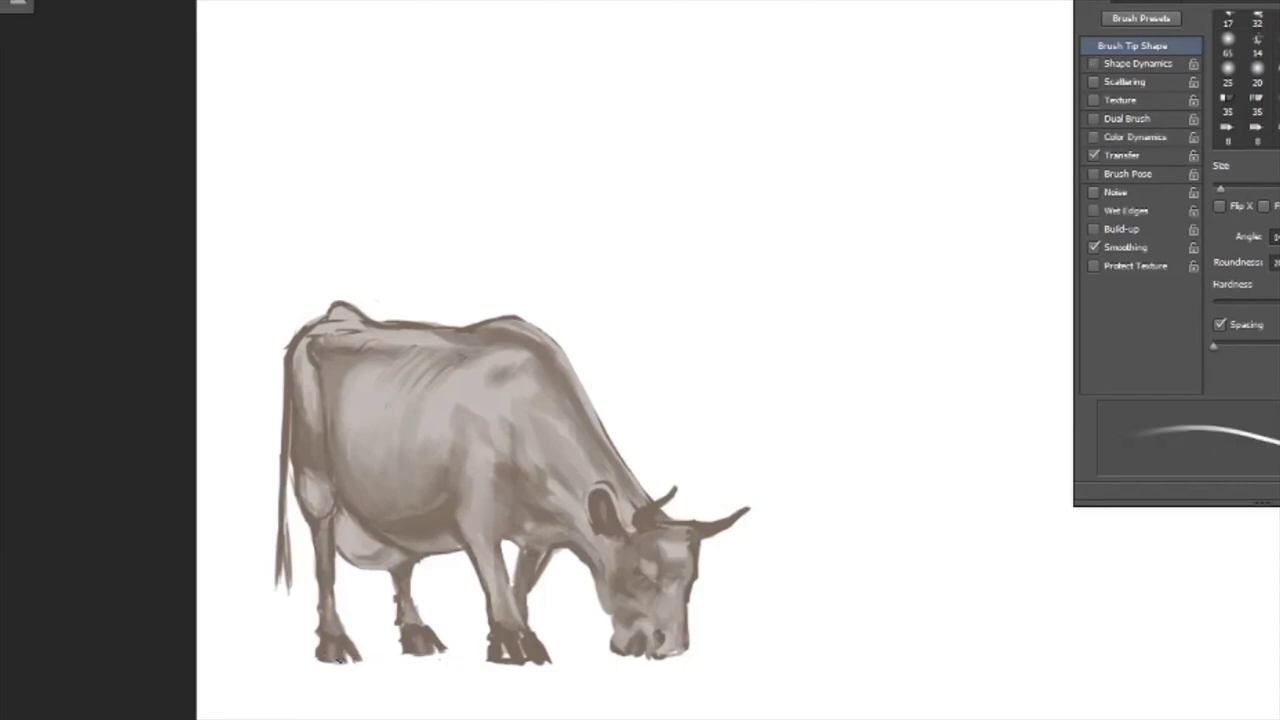
Crop the blank white canvas to a roughly square format
{"action": "key", "text": "e"}
{"action": "key", "text": "b"}
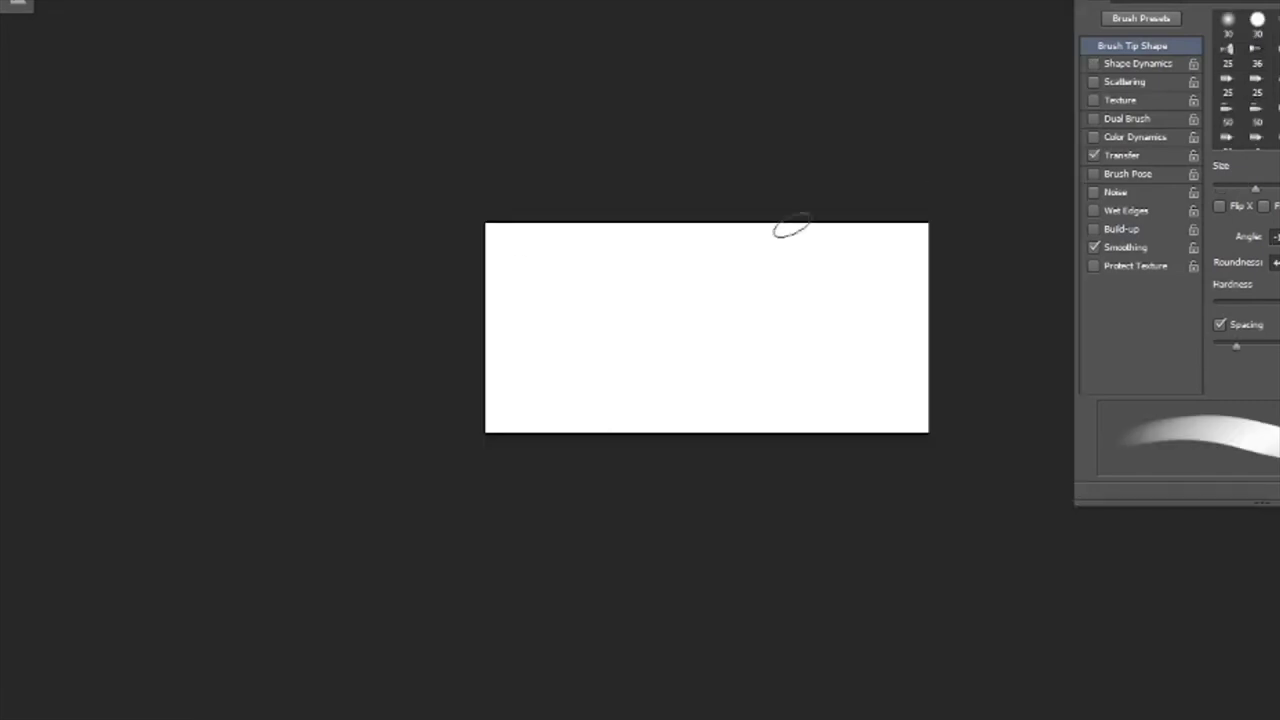
{"action": "left_click_drag", "start_coordinate": [923, 429], "coordinate": [826, 351]}
{"action": "key", "text": "Return"}
{"action": "key", "text": "ctrl+plus"}
{"action": "key", "text": "ctrl+plus"}
Outline four separate flower petals with the Lasso tool and paint them light brown with the Transfer brush
{"action": "key", "text": "l"}
{"action": "mouse_move", "coordinate": [749, 266]}
{"action": "left_mouse_down"}
{"action": "mouse_move", "coordinate": [729, 337]}
{"action": "mouse_move", "coordinate": [780, 337]}
{"action": "mouse_move", "coordinate": [700, 360]}
{"action": "mouse_move", "coordinate": [672, 342]}
{"action": "left_mouse_up"}
{"action": "mouse_move", "coordinate": [709, 417]}
{"action": "left_mouse_down"}
{"action": "mouse_move", "coordinate": [729, 354]}
{"action": "mouse_move", "coordinate": [740, 414]}
{"action": "mouse_move", "coordinate": [716, 372]}
{"action": "mouse_move", "coordinate": [700, 434]}
{"action": "left_mouse_up"}
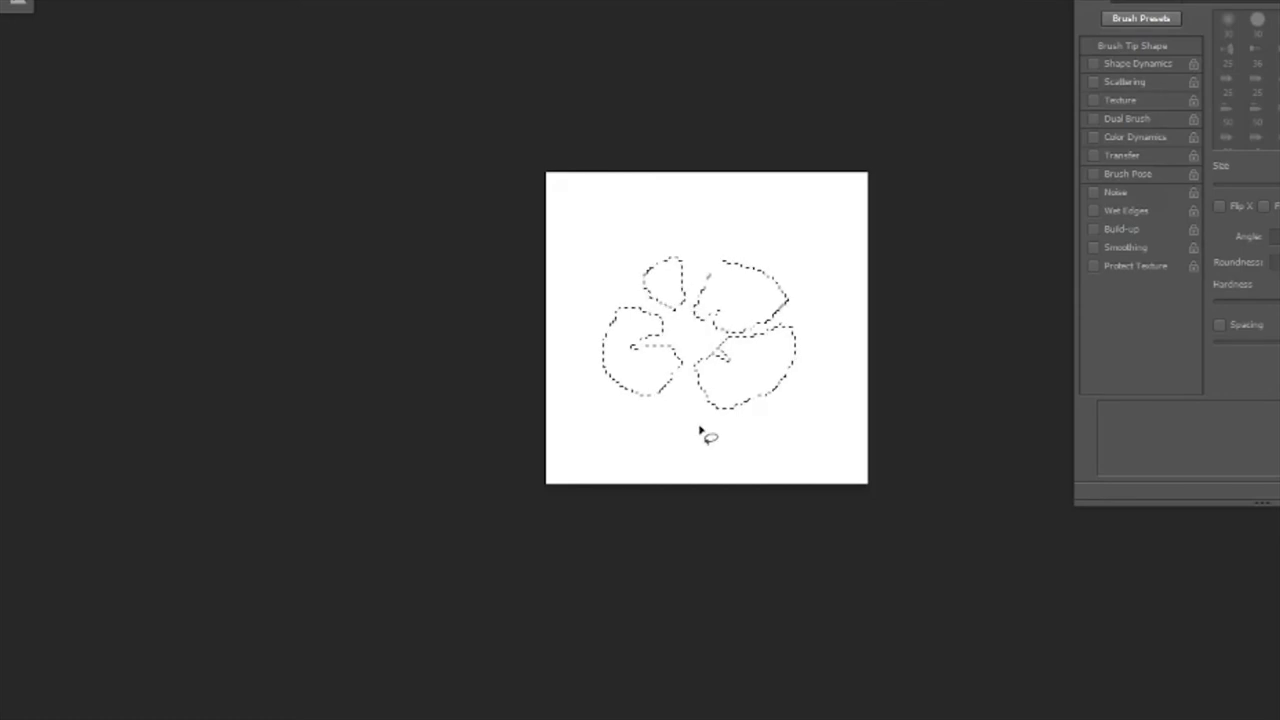
{"action": "key", "text": "b"}
{"action": "mouse_move", "coordinate": [614, 271]}
{"action": "left_mouse_down"}
{"action": "mouse_move", "coordinate": [849, 277]}
{"action": "mouse_move", "coordinate": [798, 412]}
{"action": "mouse_move", "coordinate": [700, 300]}
{"action": "left_mouse_up"}
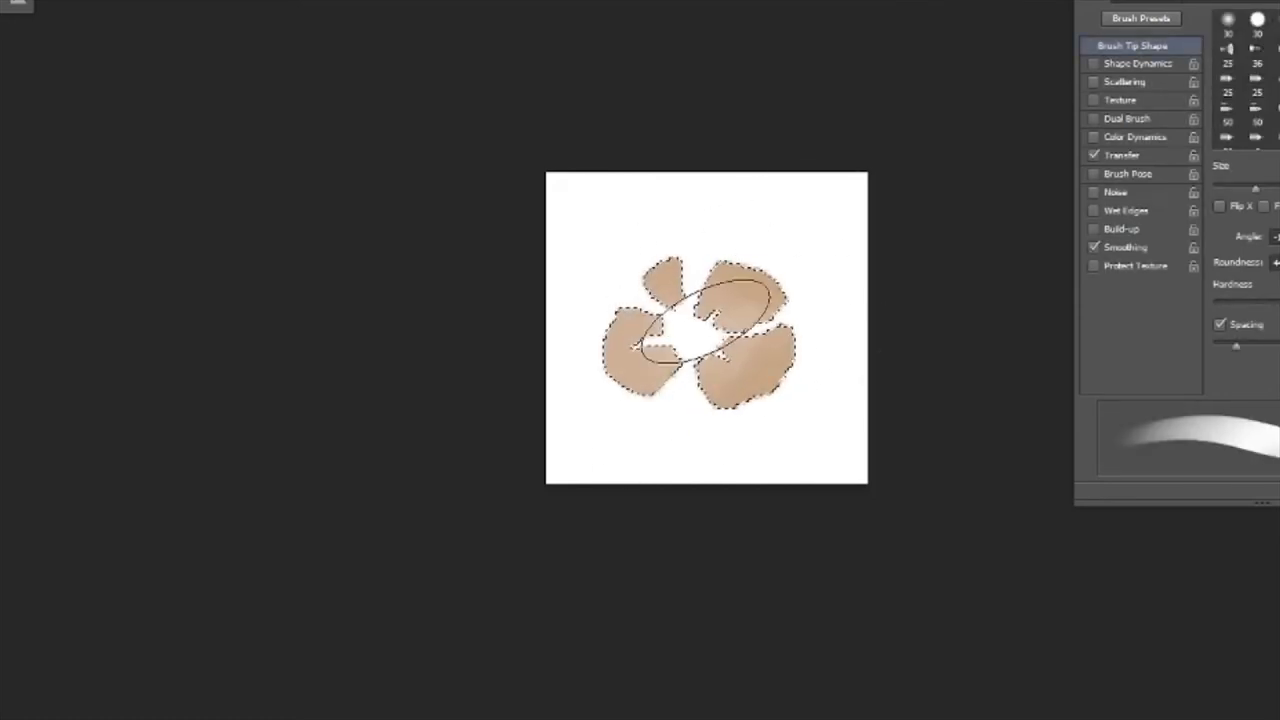
Deselect the petals, frame them with a rectangular marquee and define them as a brush preset named flower
{"action": "key", "text": "ctrl+d"}
{"action": "key", "text": "m"}
{"action": "left_click_drag", "start_coordinate": [574, 213], "coordinate": [829, 453]}
{"action": "key", "text": "alt+e"}
{"action": "left_click", "coordinate": [130, 249]}
{"action": "type", "text": "flower"}
{"action": "left_click", "coordinate": [990, 148]}
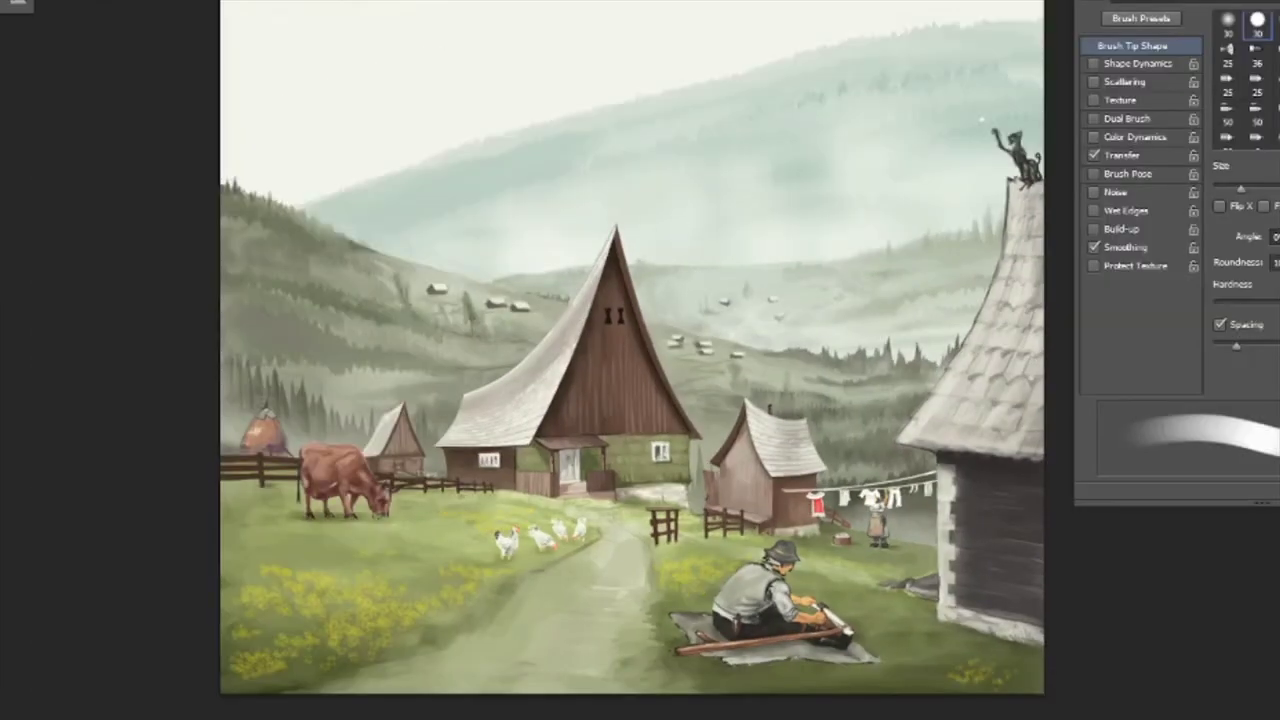
In the village scene, paint the cow's horns pale cream, darken its eye and recolour its tail reddish brown
{"action": "left_click", "coordinate": [282, 490]}
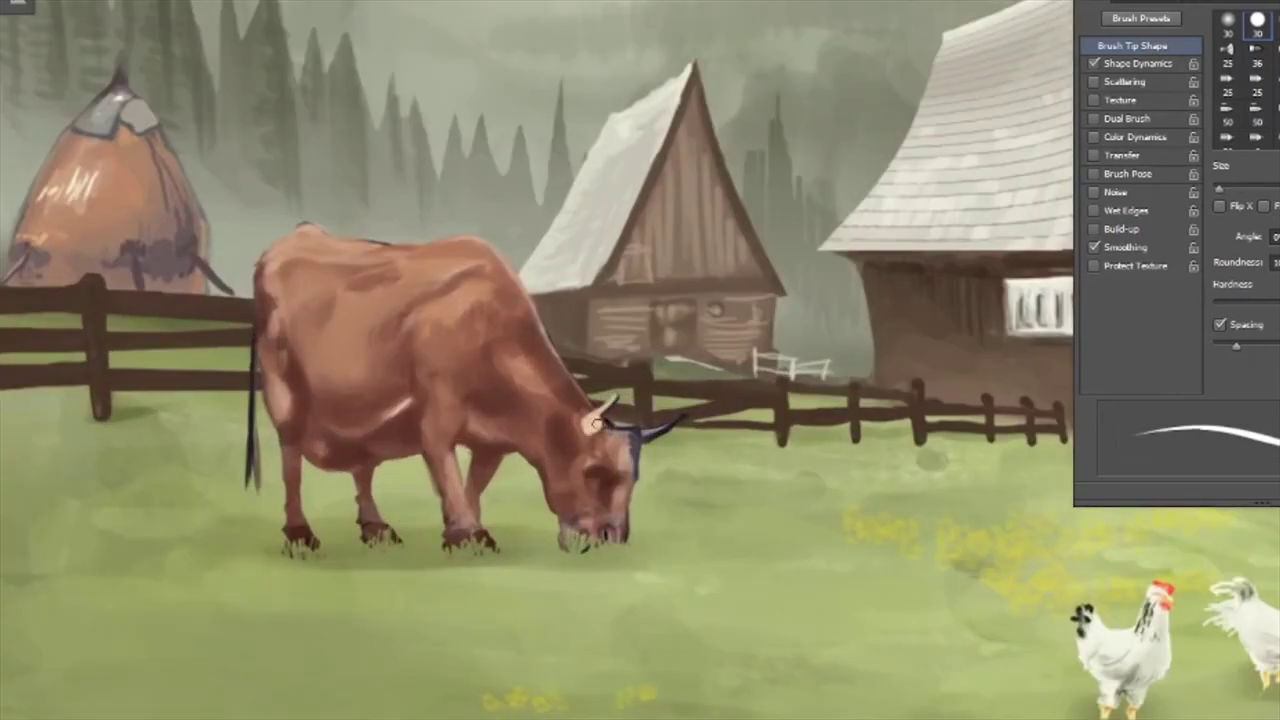
{"action": "left_click_drag", "start_coordinate": [648, 432], "coordinate": [684, 418]}
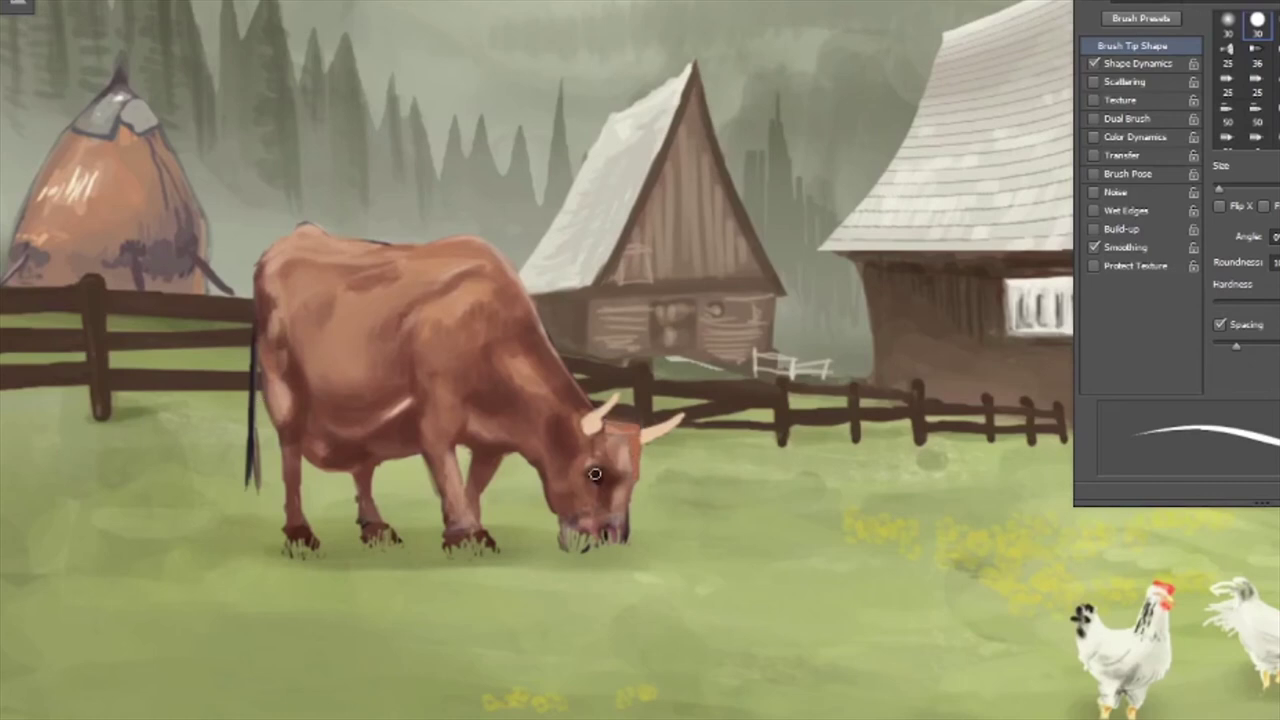
{"action": "left_click", "coordinate": [257, 395], "text": "alt"}
{"action": "left_click", "coordinate": [590, 412], "text": "alt"}
{"action": "key", "text": "Return"}
{"action": "left_click_drag", "start_coordinate": [255, 305], "coordinate": [250, 485]}
{"action": "mouse_move", "coordinate": [252, 410]}
{"action": "left_mouse_down"}
{"action": "mouse_move", "coordinate": [252, 478]}
{"action": "mouse_move", "coordinate": [252, 444]}
{"action": "left_mouse_up"}
Paint a pink udder beneath the cow's belly, just in front of its hind leg
{"action": "left_click", "coordinate": [977, 423]}
{"action": "key", "text": "Return"}
{"action": "mouse_move", "coordinate": [306, 412]}
{"action": "left_mouse_down"}
{"action": "mouse_move", "coordinate": [308, 458]}
{"action": "mouse_move", "coordinate": [370, 463]}
{"action": "left_mouse_up"}
{"action": "mouse_move", "coordinate": [305, 420]}
{"action": "left_mouse_down"}
{"action": "mouse_move", "coordinate": [365, 462]}
{"action": "mouse_move", "coordinate": [325, 455]}
{"action": "mouse_move", "coordinate": [338, 459]}
{"action": "mouse_move", "coordinate": [312, 423]}
{"action": "mouse_move", "coordinate": [352, 465]}
{"action": "mouse_move", "coordinate": [308, 471]}
{"action": "mouse_move", "coordinate": [333, 467]}
{"action": "mouse_move", "coordinate": [321, 442]}
{"action": "mouse_move", "coordinate": [365, 458]}
{"action": "left_mouse_up"}
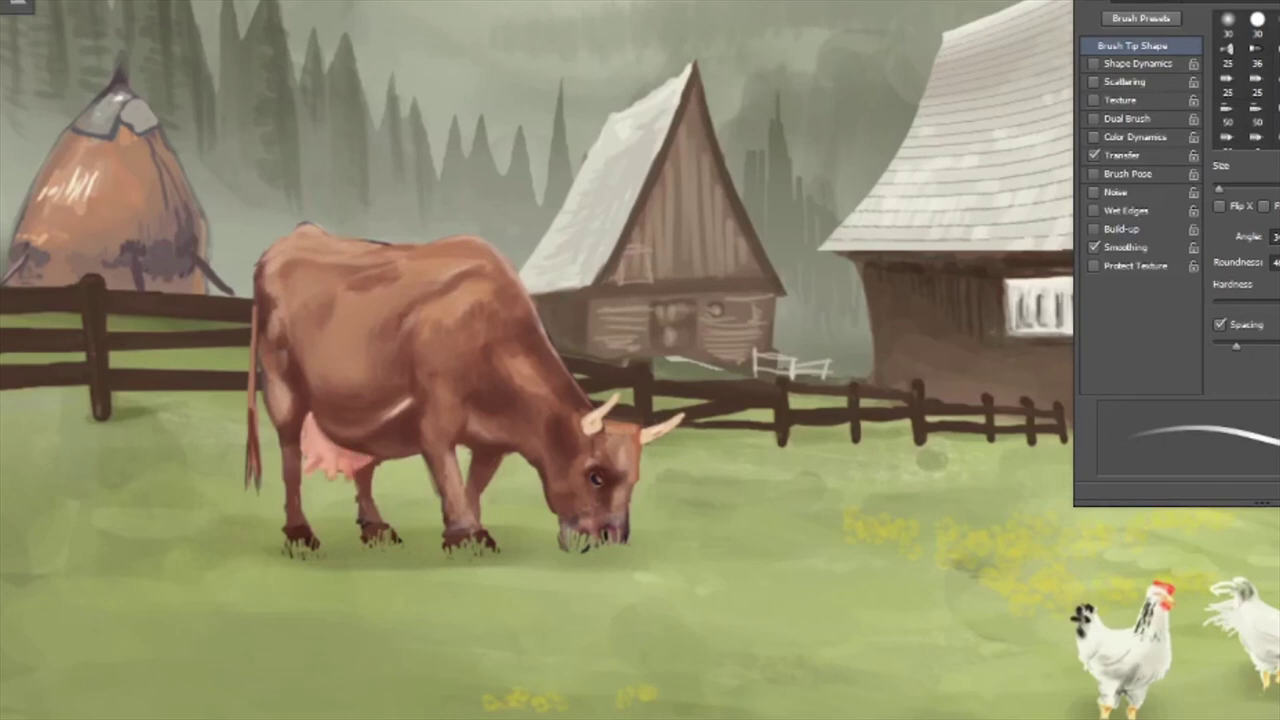
Tint the cow's face and muzzle in lighter pinkish tones and clean up the outline along its back and neck
{"action": "mouse_move", "coordinate": [615, 532]}
{"action": "left_mouse_down"}
{"action": "mouse_move", "coordinate": [575, 520]}
{"action": "mouse_move", "coordinate": [626, 488]}
{"action": "mouse_move", "coordinate": [614, 440]}
{"action": "left_mouse_up"}
{"action": "left_click_drag", "start_coordinate": [582, 500], "coordinate": [610, 512]}
{"action": "key", "text": "e"}
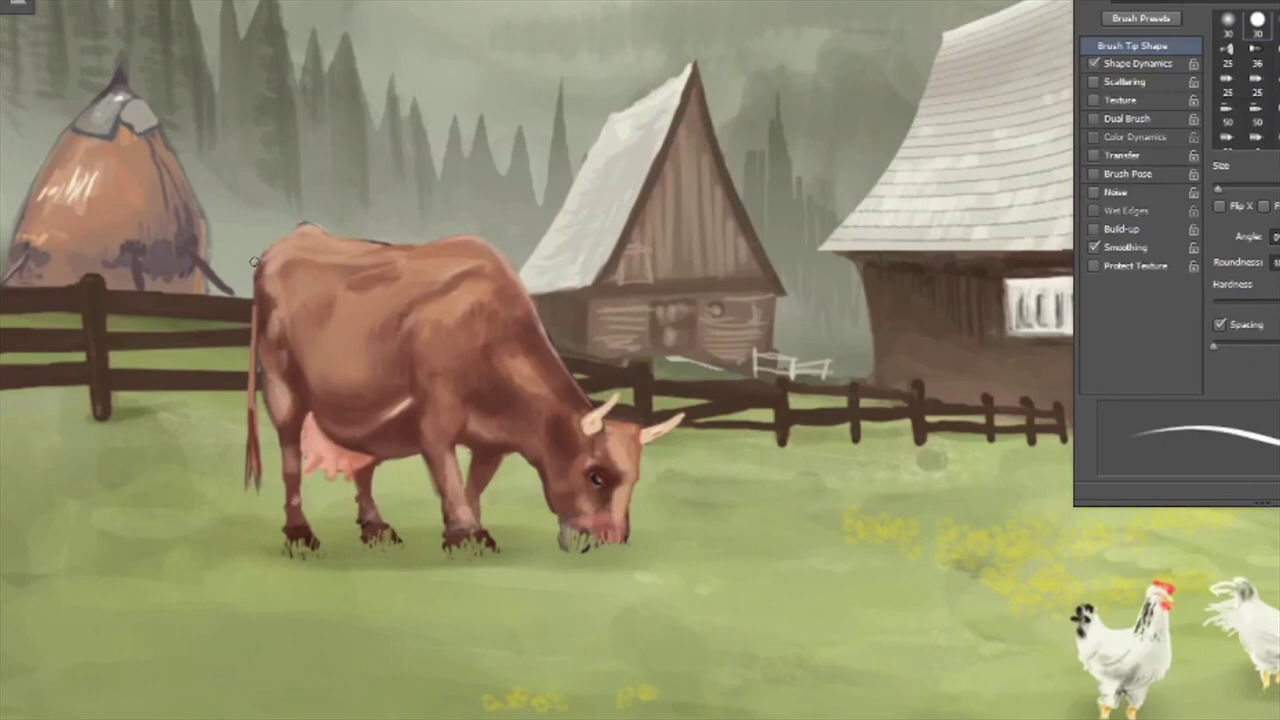
{"action": "key", "text": "b"}
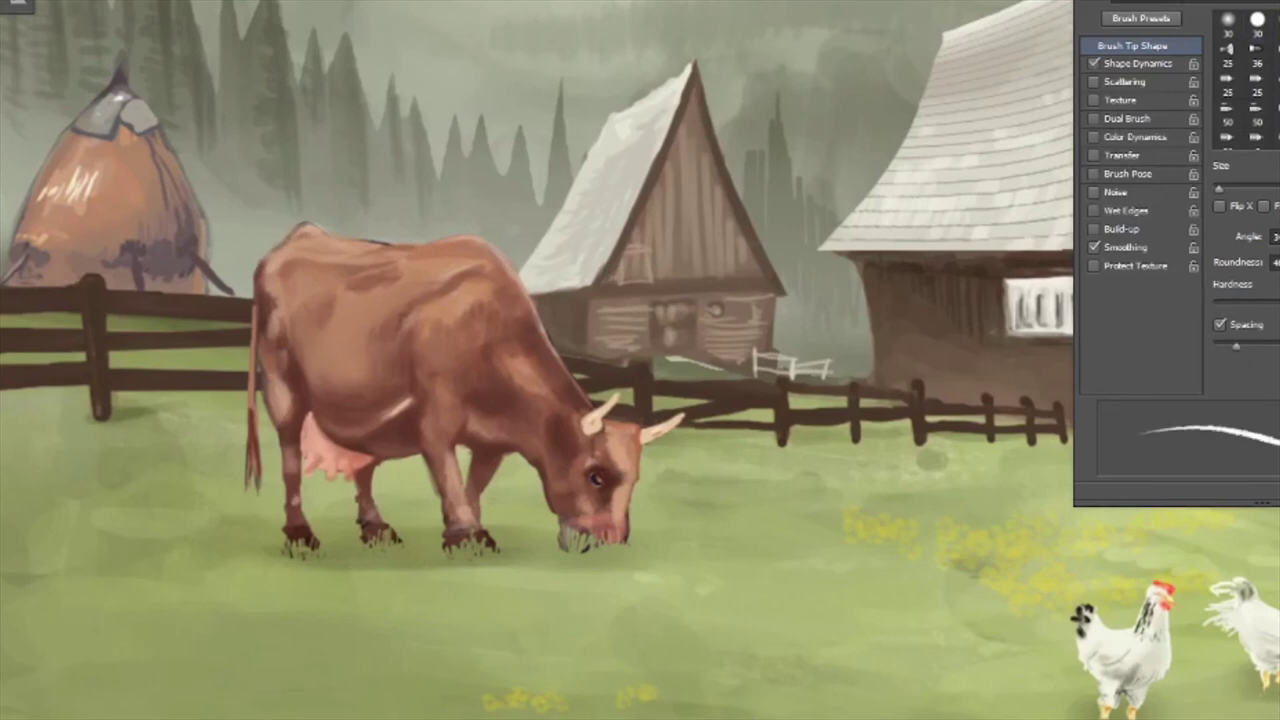
{"action": "left_click_drag", "start_coordinate": [494, 248], "coordinate": [546, 330]}
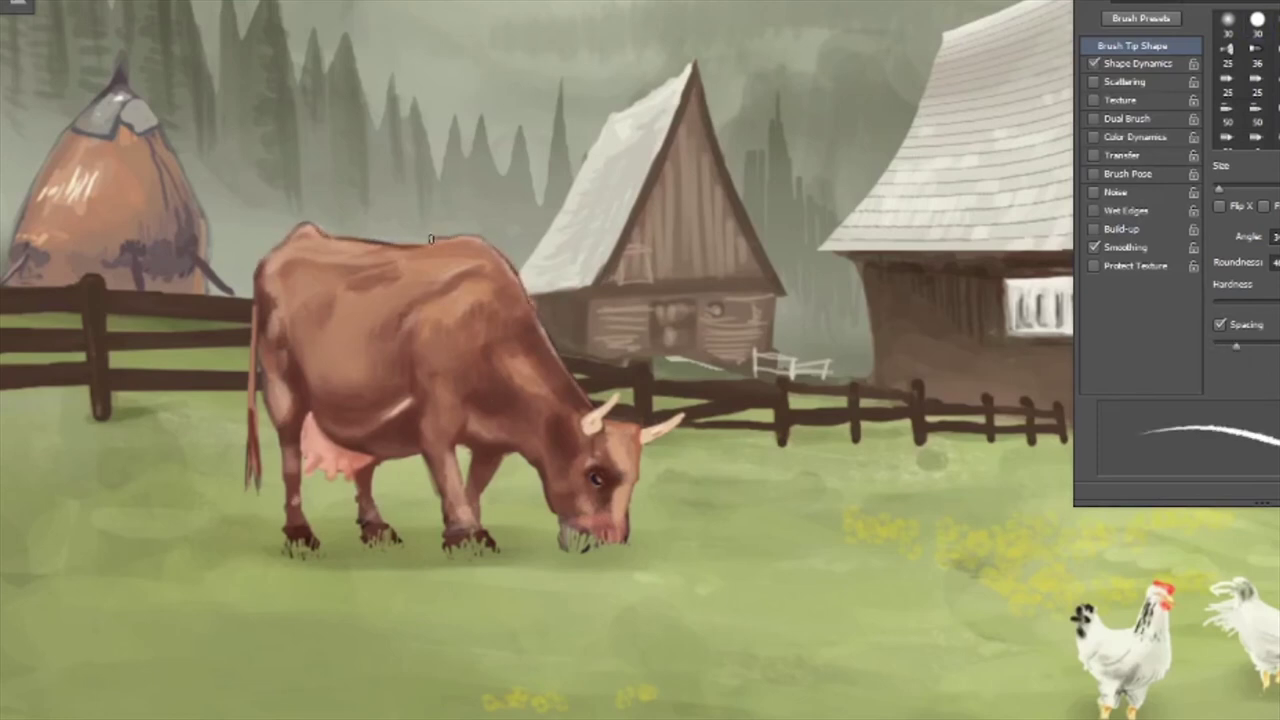
Paint the cow's ears and add a dark collar with a bell around its neck
{"action": "scroll", "coordinate": [540, 360], "scroll_direction": "down", "scroll_amount": 5}
{"action": "scroll", "coordinate": [540, 360], "scroll_direction": "up", "scroll_amount": 1}
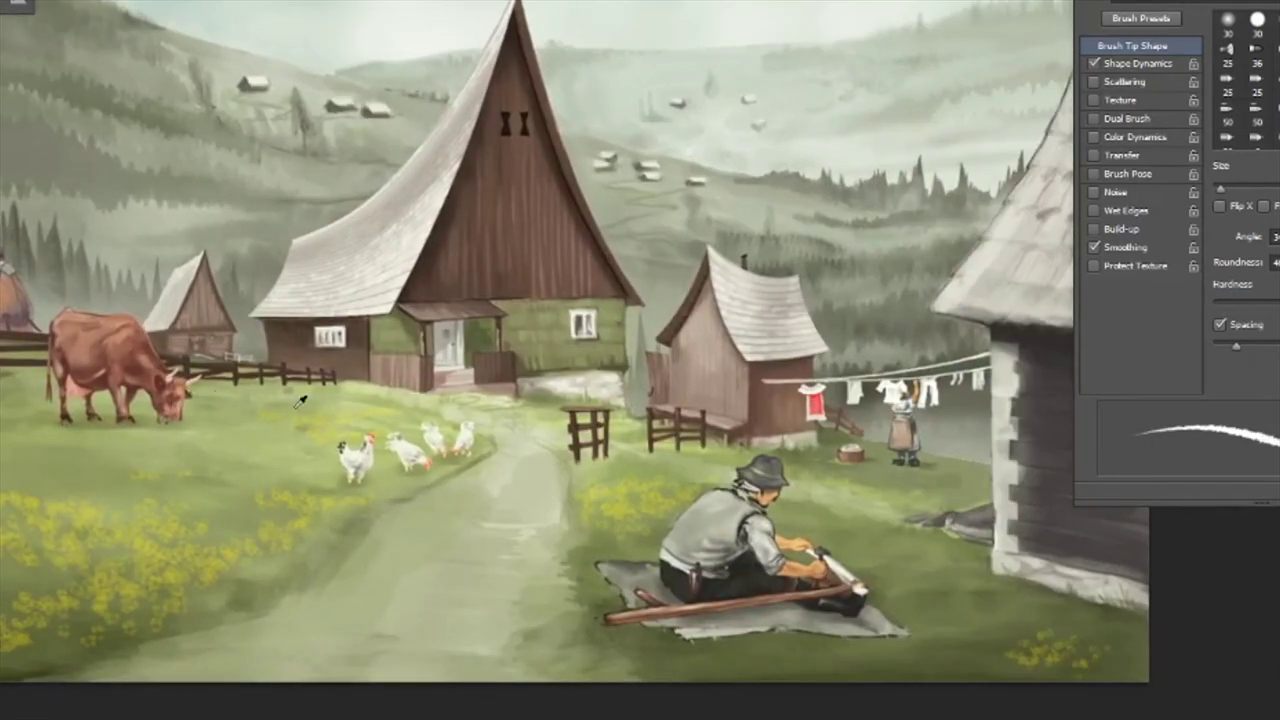
{"action": "scroll", "coordinate": [130, 395], "scroll_direction": "up", "scroll_amount": 3}
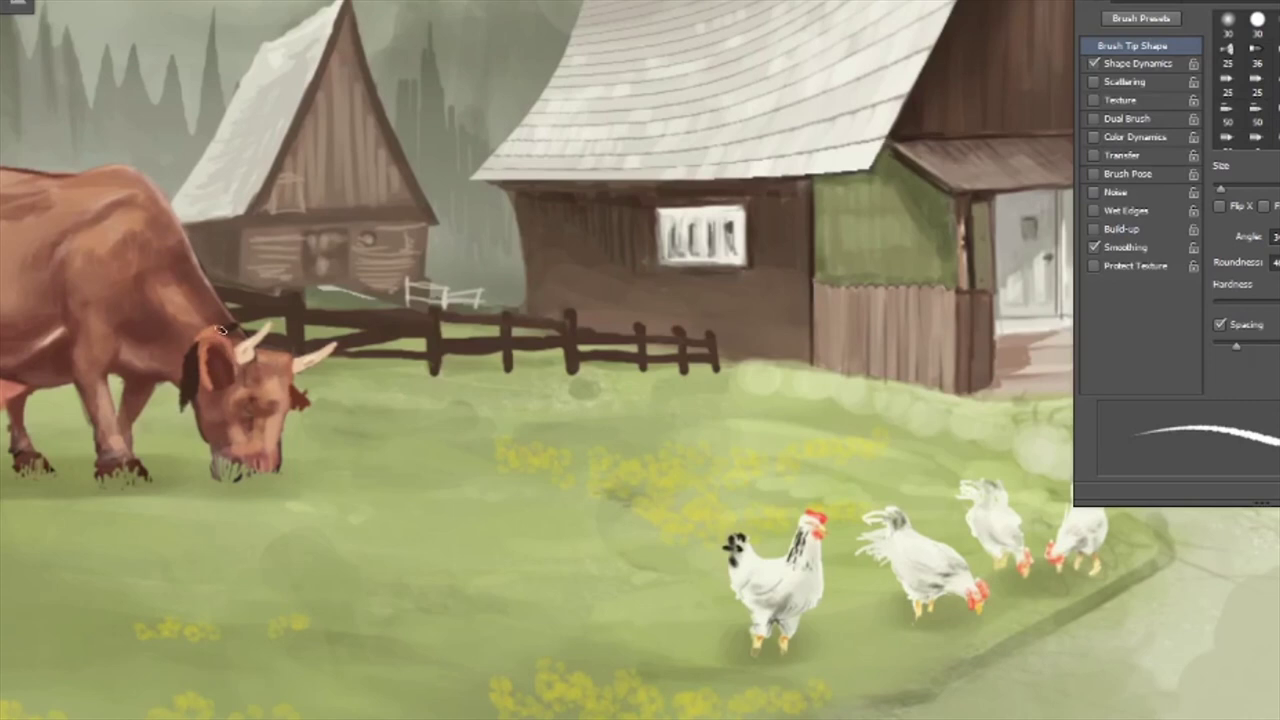
{"action": "left_click_drag", "start_coordinate": [180, 424], "coordinate": [194, 440]}
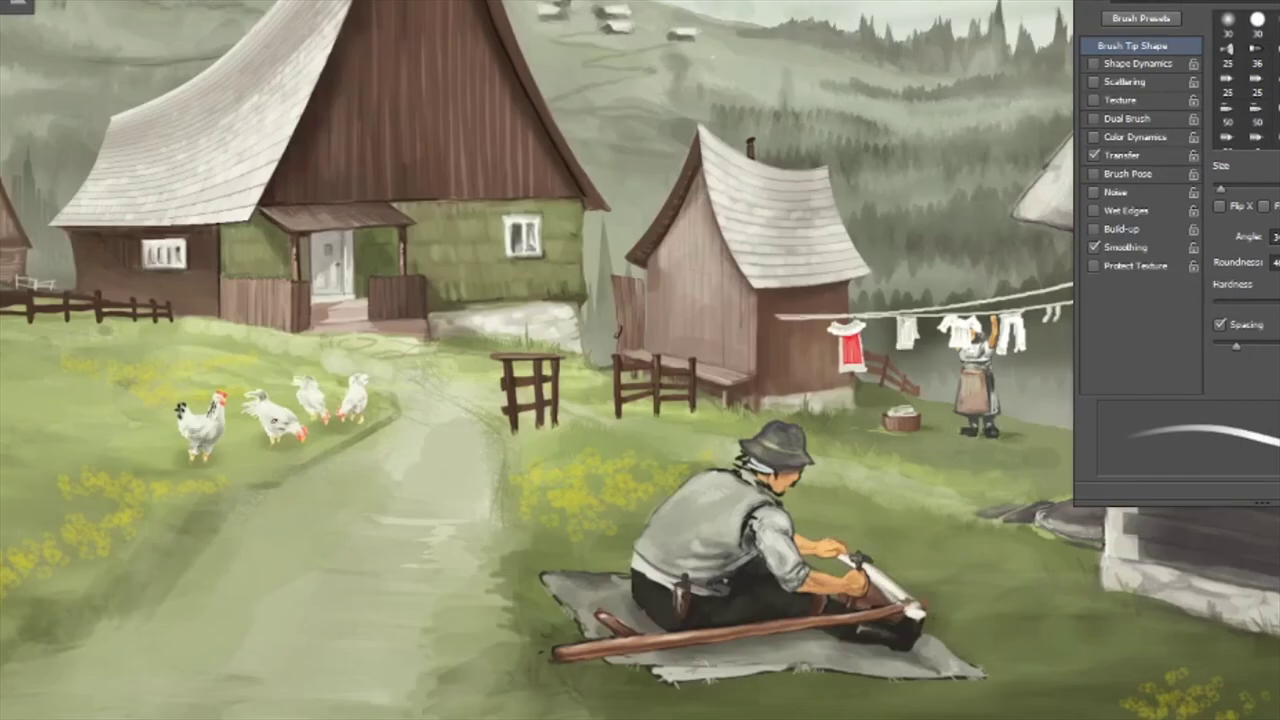
Shade the bodies and tail feathers of the white chickens with the Transfer brush
{"action": "mouse_move", "coordinate": [264, 430]}
{"action": "left_mouse_down"}
{"action": "mouse_move", "coordinate": [282, 404]}
{"action": "mouse_move", "coordinate": [322, 393]}
{"action": "left_mouse_up"}
{"action": "left_click_drag", "start_coordinate": [352, 408], "coordinate": [362, 388]}
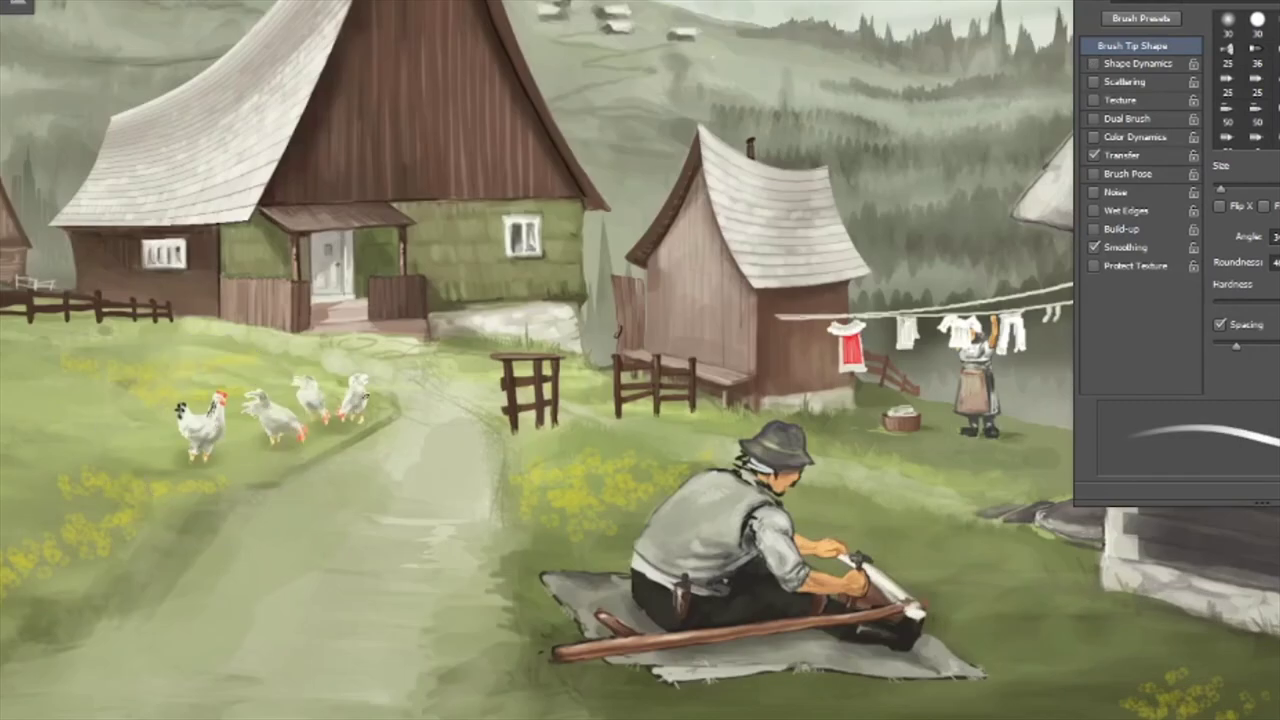
{"action": "scroll", "coordinate": [640, 360], "scroll_direction": "down", "scroll_amount": 3}
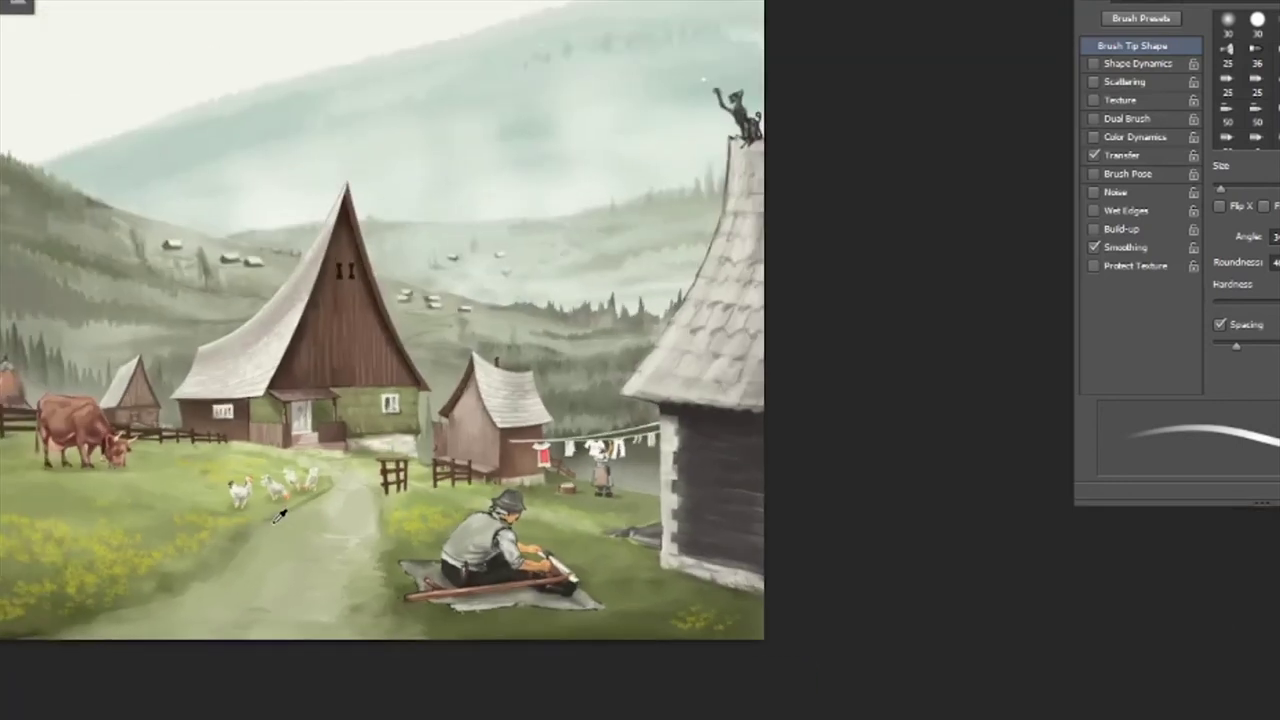
Refine the four chickens' outlines, feathers, tails and legs with a fine Shape Dynamics brush
{"action": "scroll", "coordinate": [271, 486], "scroll_direction": "up", "scroll_amount": 5}
{"action": "key", "text": "period"}
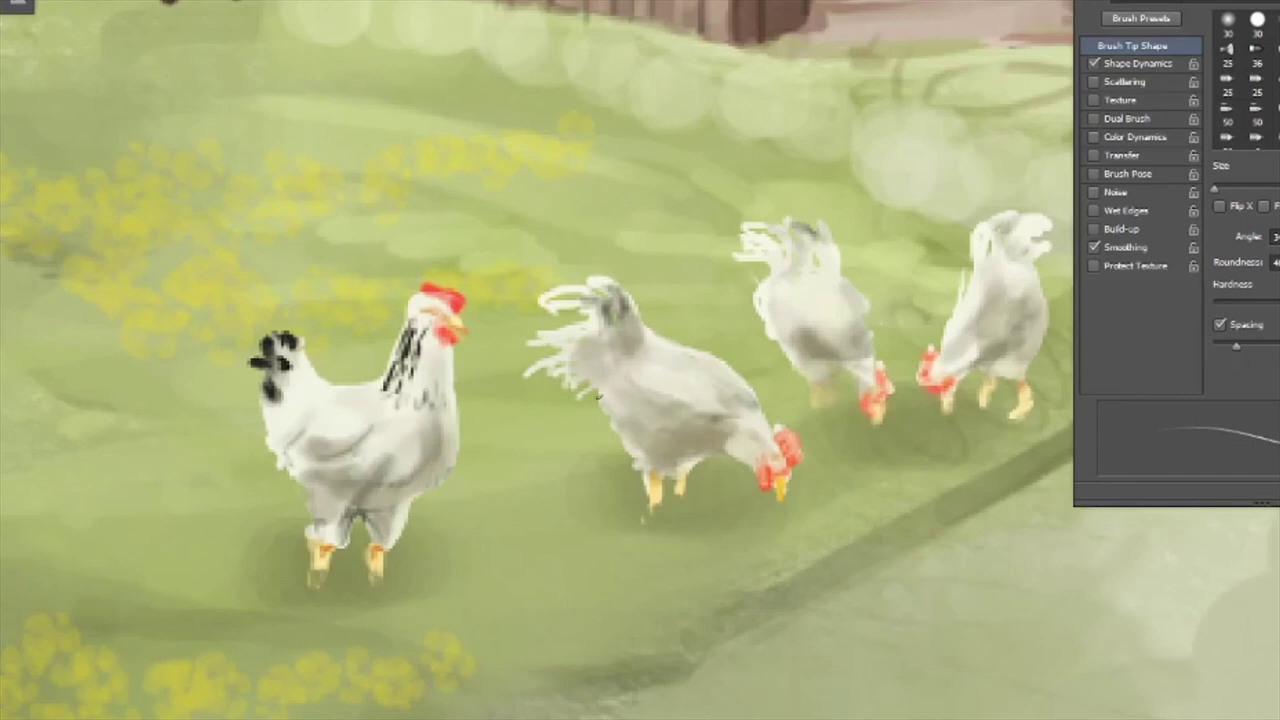
{"action": "left_click_drag", "start_coordinate": [607, 416], "coordinate": [652, 500]}
{"action": "left_click_drag", "start_coordinate": [660, 440], "coordinate": [685, 505]}
{"action": "left_click_drag", "start_coordinate": [700, 450], "coordinate": [545, 452]}
{"action": "mouse_move", "coordinate": [466, 326]}
{"action": "left_mouse_down"}
{"action": "mouse_move", "coordinate": [458, 370]}
{"action": "mouse_move", "coordinate": [540, 372]}
{"action": "mouse_move", "coordinate": [540, 423]}
{"action": "left_mouse_up"}
{"action": "mouse_move", "coordinate": [575, 310]}
{"action": "left_mouse_down"}
{"action": "mouse_move", "coordinate": [615, 380]}
{"action": "mouse_move", "coordinate": [648, 390]}
{"action": "mouse_move", "coordinate": [685, 350]}
{"action": "mouse_move", "coordinate": [650, 250]}
{"action": "left_mouse_up"}
{"action": "mouse_move", "coordinate": [205, 552]}
{"action": "left_mouse_down"}
{"action": "mouse_move", "coordinate": [264, 469]}
{"action": "mouse_move", "coordinate": [268, 350]}
{"action": "left_mouse_up"}
{"action": "left_click_drag", "start_coordinate": [222, 420], "coordinate": [188, 394]}
{"action": "left_click_drag", "start_coordinate": [232, 300], "coordinate": [196, 380]}
{"action": "mouse_move", "coordinate": [194, 384]}
{"action": "left_mouse_down"}
{"action": "mouse_move", "coordinate": [146, 388]}
{"action": "mouse_move", "coordinate": [76, 440]}
{"action": "left_mouse_up"}
{"action": "left_click_drag", "start_coordinate": [80, 452], "coordinate": [122, 528]}
{"action": "left_click_drag", "start_coordinate": [770, 380], "coordinate": [846, 320]}
{"action": "mouse_move", "coordinate": [800, 408]}
{"action": "left_mouse_down"}
{"action": "mouse_move", "coordinate": [860, 325]}
{"action": "mouse_move", "coordinate": [850, 255]}
{"action": "left_mouse_up"}
{"action": "left_click_drag", "start_coordinate": [760, 345], "coordinate": [788, 242]}
{"action": "left_click_drag", "start_coordinate": [832, 216], "coordinate": [866, 250]}
{"action": "left_click_drag", "start_coordinate": [572, 232], "coordinate": [618, 262]}
{"action": "left_click_drag", "start_coordinate": [566, 262], "coordinate": [628, 296]}
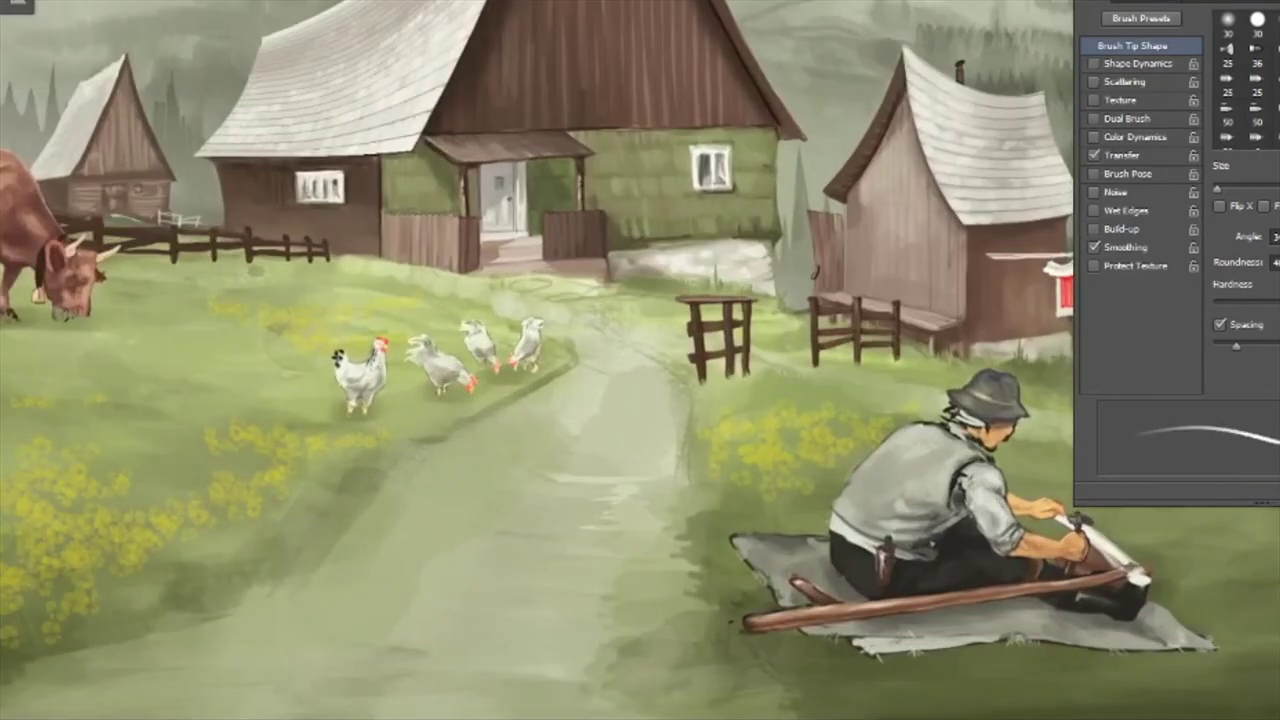
Paint grey-white hair under the seated man's hat and repaint his bearded face in skin tones
{"action": "key", "text": "bracketright"}
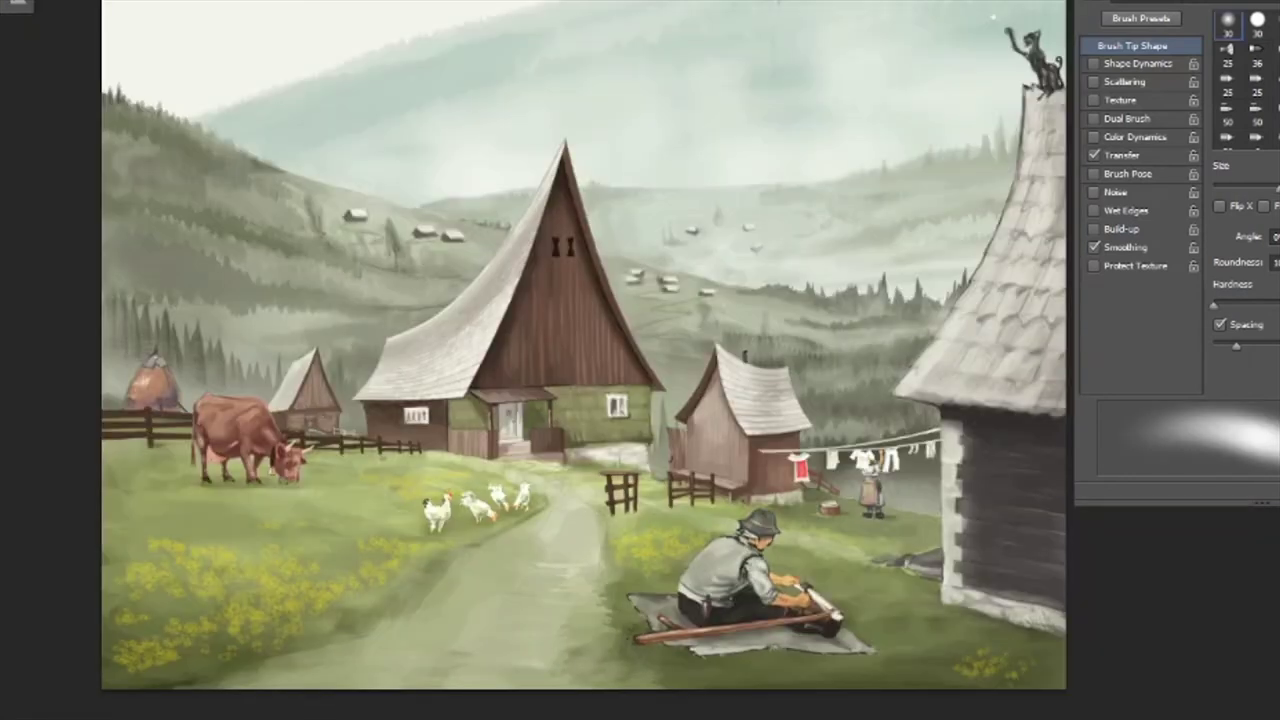
{"action": "scroll", "coordinate": [750, 555], "scroll_direction": "up", "scroll_amount": 5}
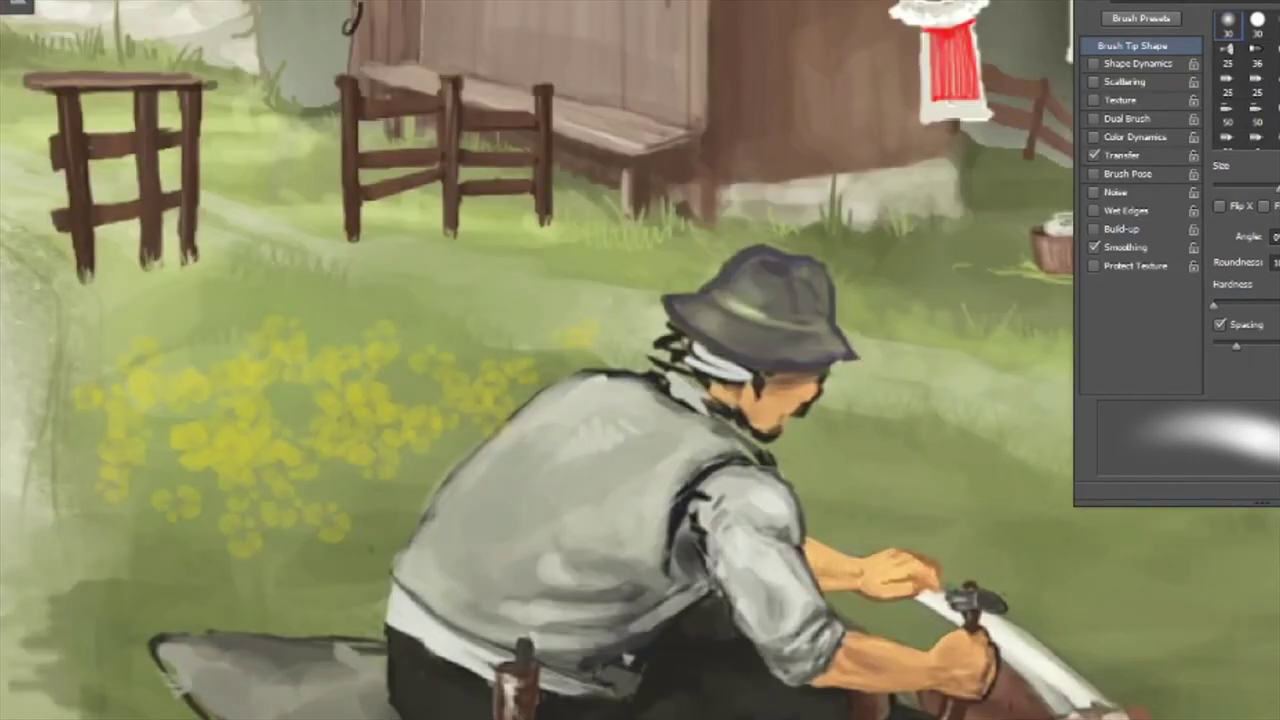
{"action": "key", "text": "period"}
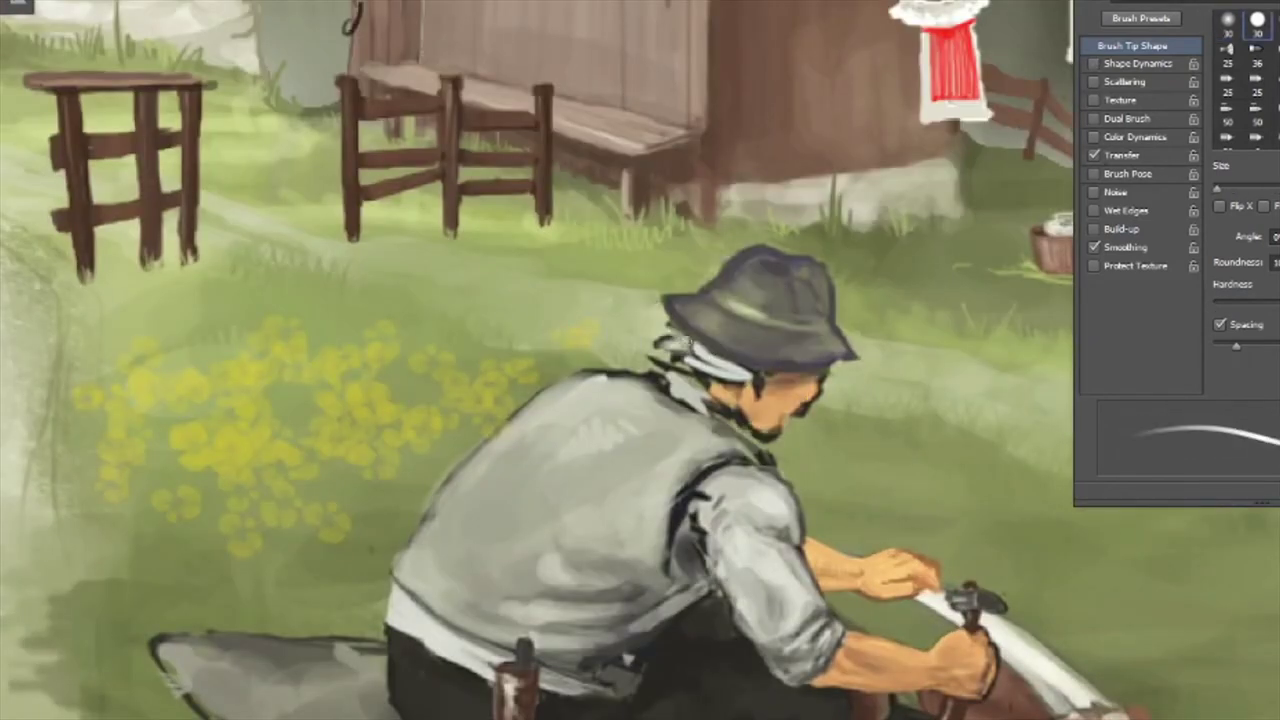
{"action": "mouse_move", "coordinate": [757, 389]}
{"action": "left_mouse_down"}
{"action": "mouse_move", "coordinate": [673, 328]}
{"action": "mouse_move", "coordinate": [724, 391]}
{"action": "mouse_move", "coordinate": [670, 326]}
{"action": "mouse_move", "coordinate": [676, 365]}
{"action": "left_mouse_up"}
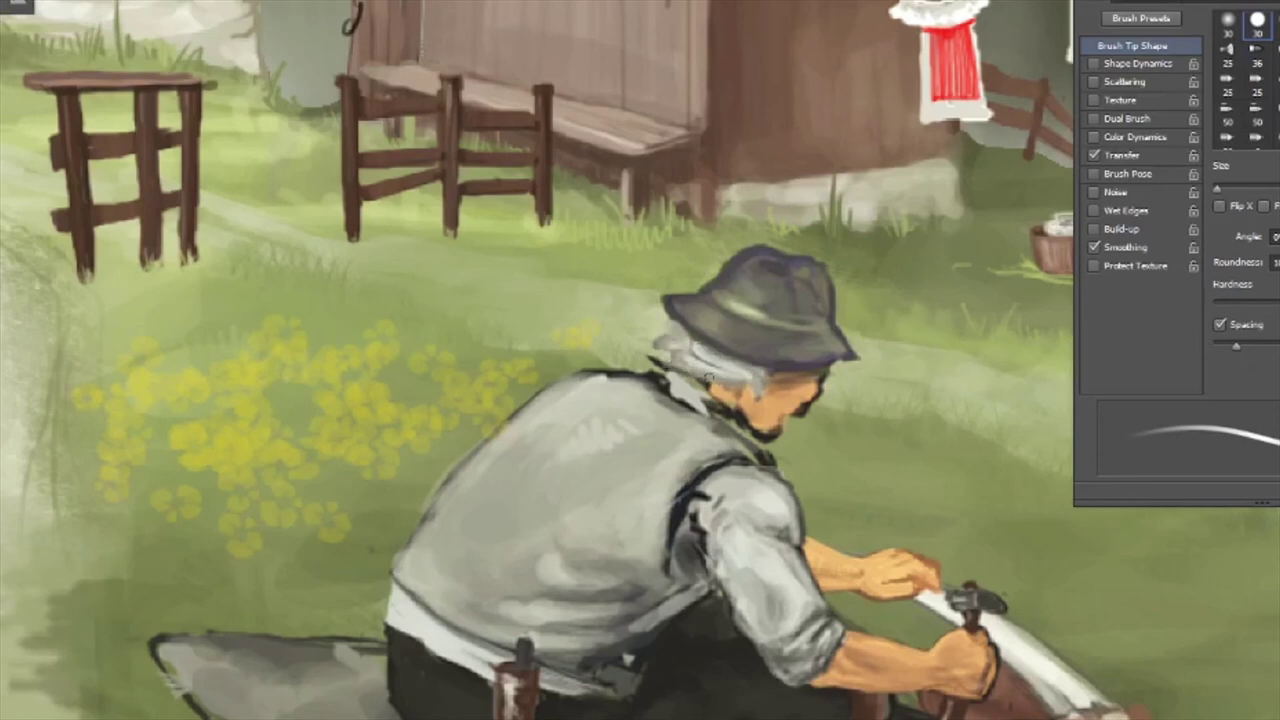
{"action": "left_click_drag", "start_coordinate": [742, 410], "coordinate": [780, 427]}
{"action": "left_click", "coordinate": [730, 405]}
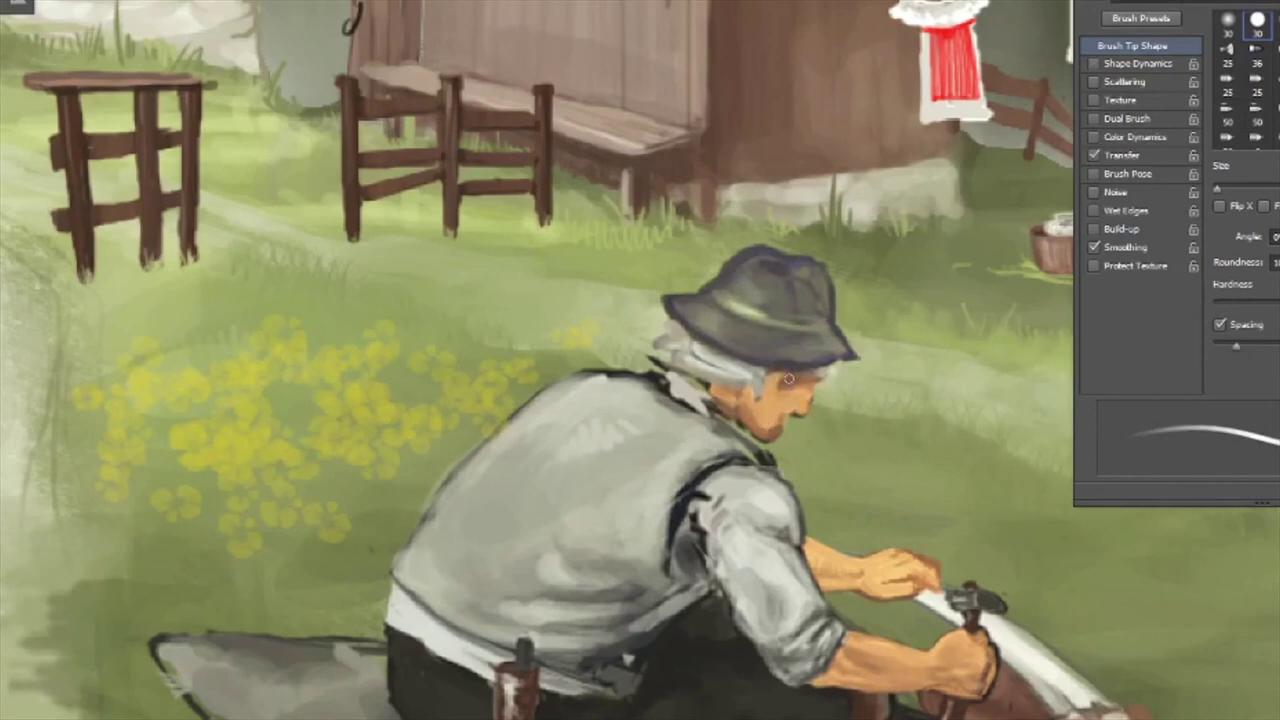
Soften the dark armhole outline of the man's vest with sampled greys
{"action": "key", "text": "bracketright"}
{"action": "key", "text": "bracketright"}
{"action": "key", "text": "bracketright"}
{"action": "key", "text": "bracketright"}
{"action": "key", "text": "bracketright"}
{"action": "key", "text": "bracketright"}
{"action": "key", "text": "bracketright"}
{"action": "key", "text": "bracketright"}
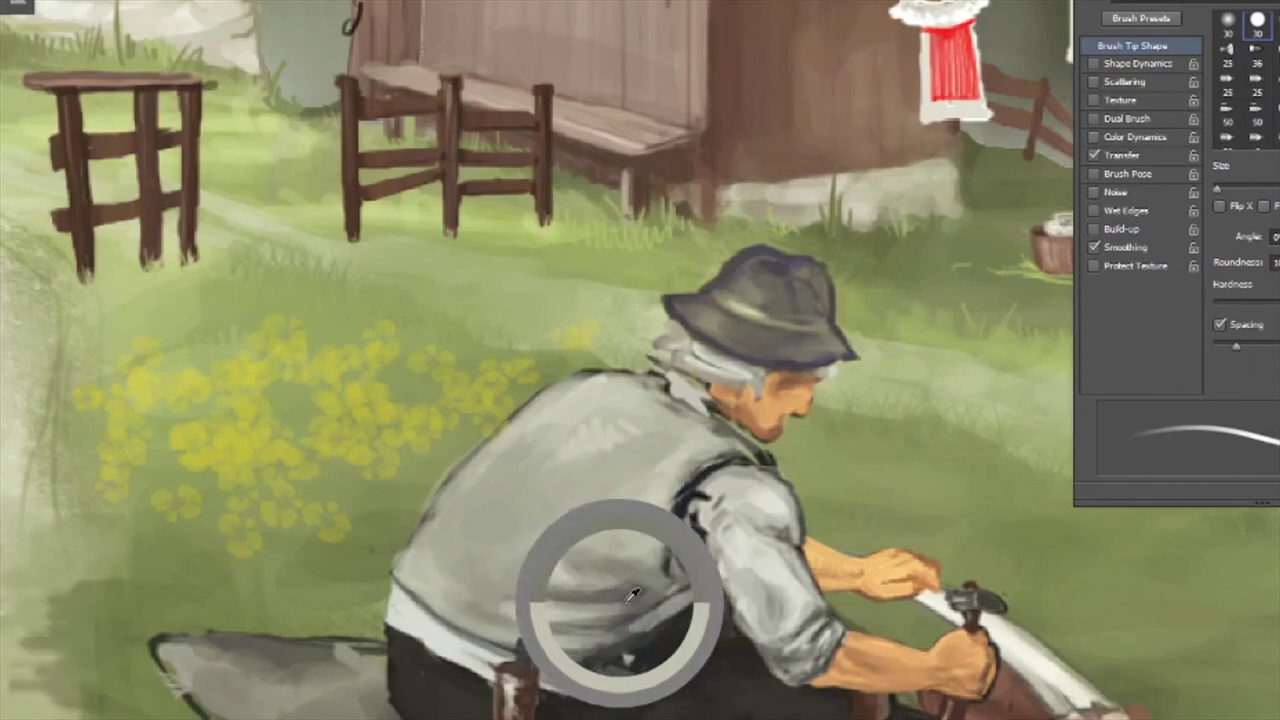
{"action": "key", "text": "bracketleft"}
{"action": "key", "text": "bracketleft"}
{"action": "key", "text": "bracketleft"}
{"action": "key", "text": "bracketleft"}
{"action": "key", "text": "bracketleft"}
{"action": "key", "text": "bracketleft"}
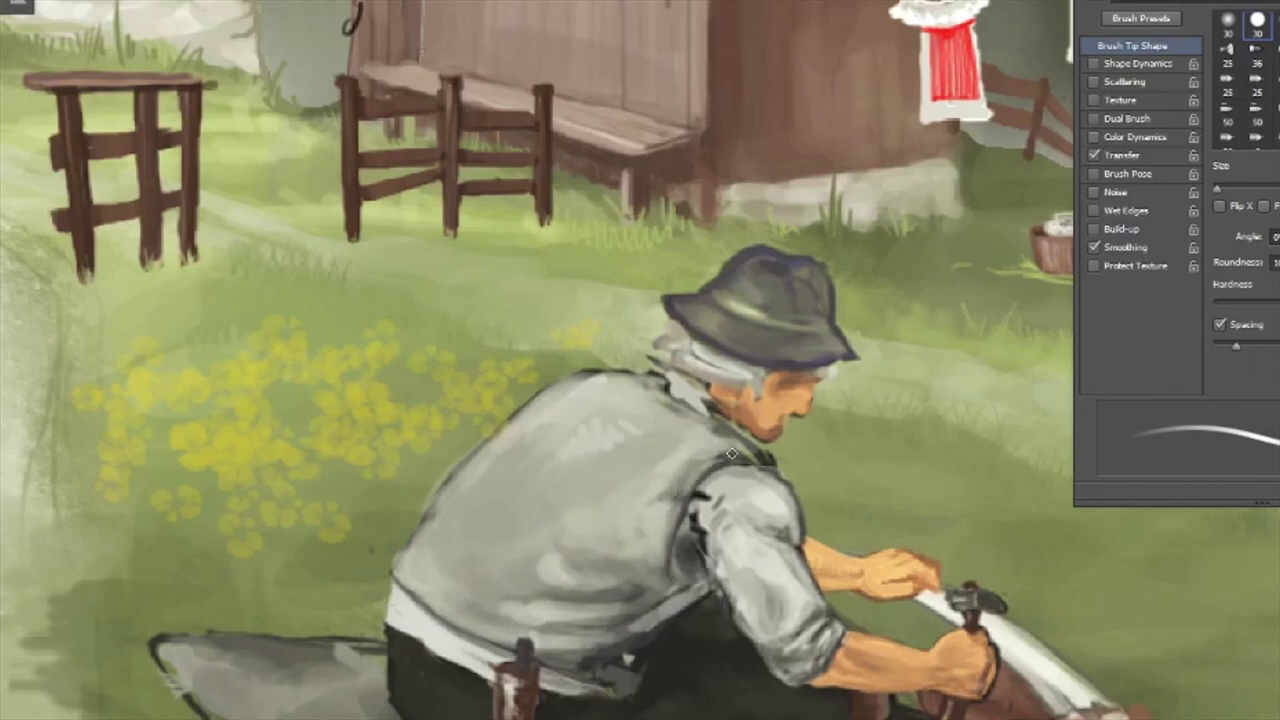
{"action": "key", "text": "bracketright"}
{"action": "key", "text": "bracketright"}
{"action": "key", "text": "bracketright"}
{"action": "key", "text": "bracketright"}
{"action": "key", "text": "bracketright"}
{"action": "key", "text": "bracketright"}
{"action": "key", "text": "bracketleft"}
{"action": "key", "text": "bracketleft"}
{"action": "key", "text": "bracketleft"}
{"action": "key", "text": "bracketleft"}
{"action": "key", "text": "bracketleft"}
{"action": "key", "text": "bracketleft"}
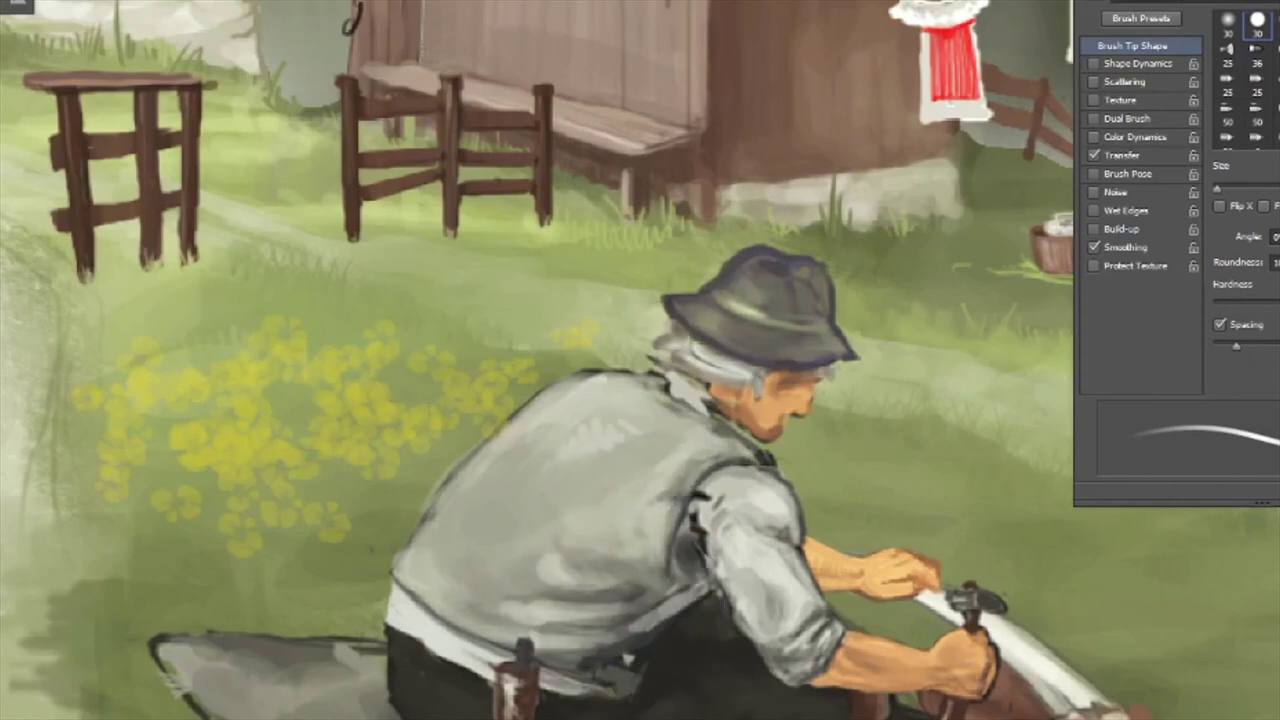
Paint greyish stubble along the seated man's jaw and cheek with a small brush
{"action": "key", "text": "bracketleft"}
{"action": "key", "text": "bracketleft"}
{"action": "key", "text": "bracketleft"}
{"action": "key", "text": "bracketleft"}
{"action": "key", "text": "bracketleft"}
{"action": "key", "text": "bracketleft"}
{"action": "left_click_drag", "start_coordinate": [772, 409], "coordinate": [741, 418]}
{"action": "left_click_drag", "start_coordinate": [784, 505], "coordinate": [729, 405]}
Blend the black marks between the man's vest and sleeve into softer greys sampled from his clothing
{"action": "key", "text": "bracketright"}
{"action": "key", "text": "bracketright"}
{"action": "key", "text": "bracketright"}
{"action": "key", "text": "bracketright"}
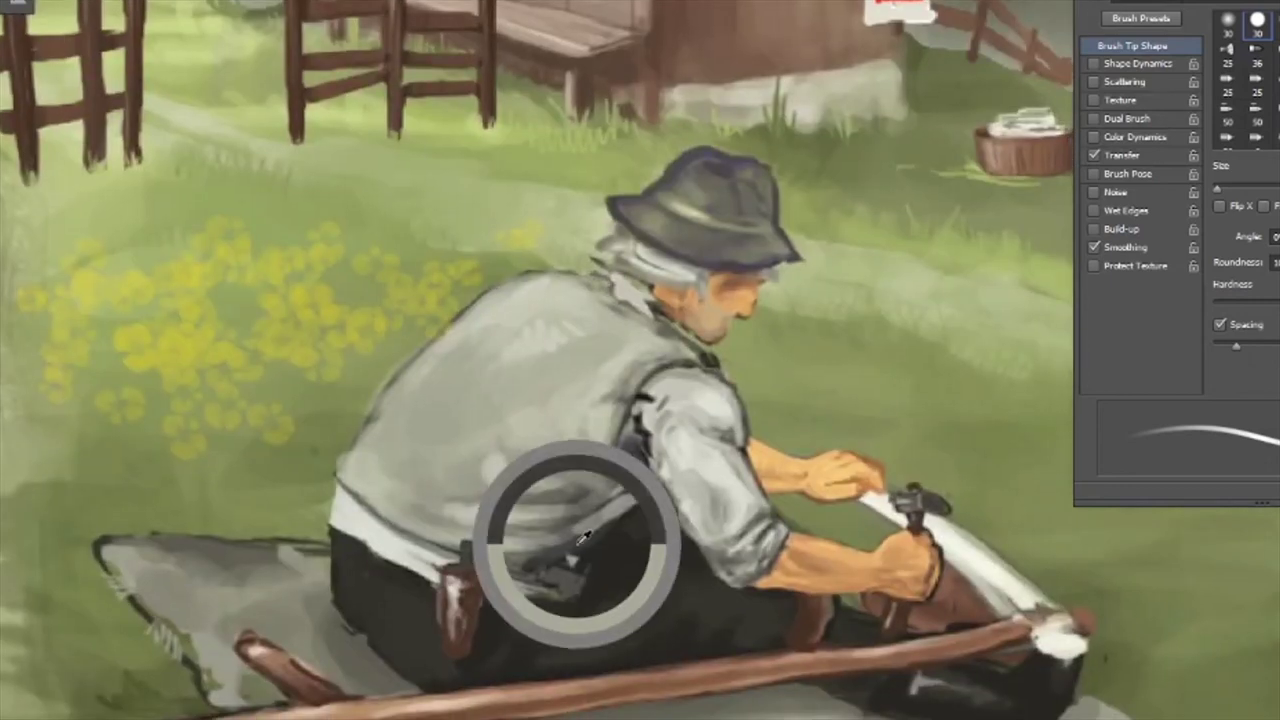
{"action": "key", "text": "bracketleft"}
{"action": "key", "text": "bracketleft"}
{"action": "key", "text": "bracketleft"}
{"action": "key", "text": "bracketleft"}
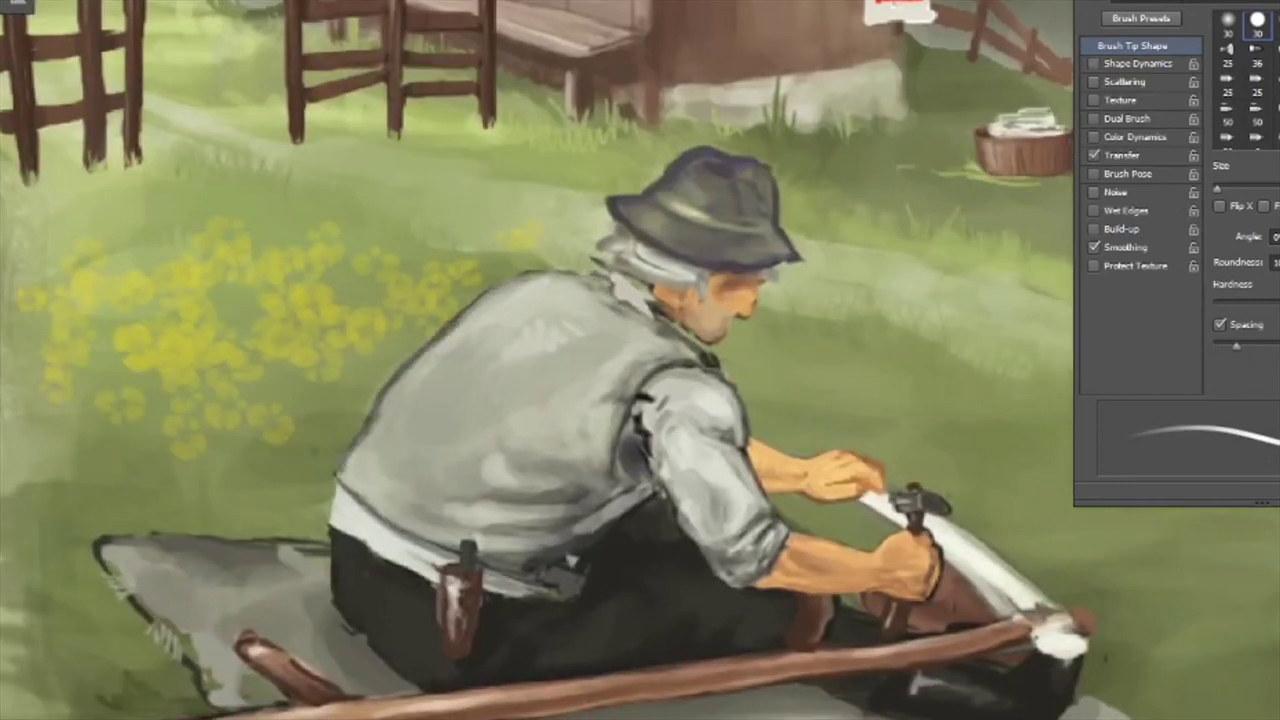
{"action": "mouse_move", "coordinate": [655, 440]}
{"action": "left_mouse_down"}
{"action": "mouse_move", "coordinate": [648, 402]}
{"action": "mouse_move", "coordinate": [672, 390]}
{"action": "mouse_move", "coordinate": [664, 415]}
{"action": "mouse_move", "coordinate": [658, 404]}
{"action": "left_mouse_up"}
{"action": "key", "text": "bracketright"}
{"action": "key", "text": "bracketright"}
{"action": "key", "text": "bracketright"}
{"action": "key", "text": "bracketleft"}
{"action": "key", "text": "bracketleft"}
{"action": "key", "text": "bracketleft"}
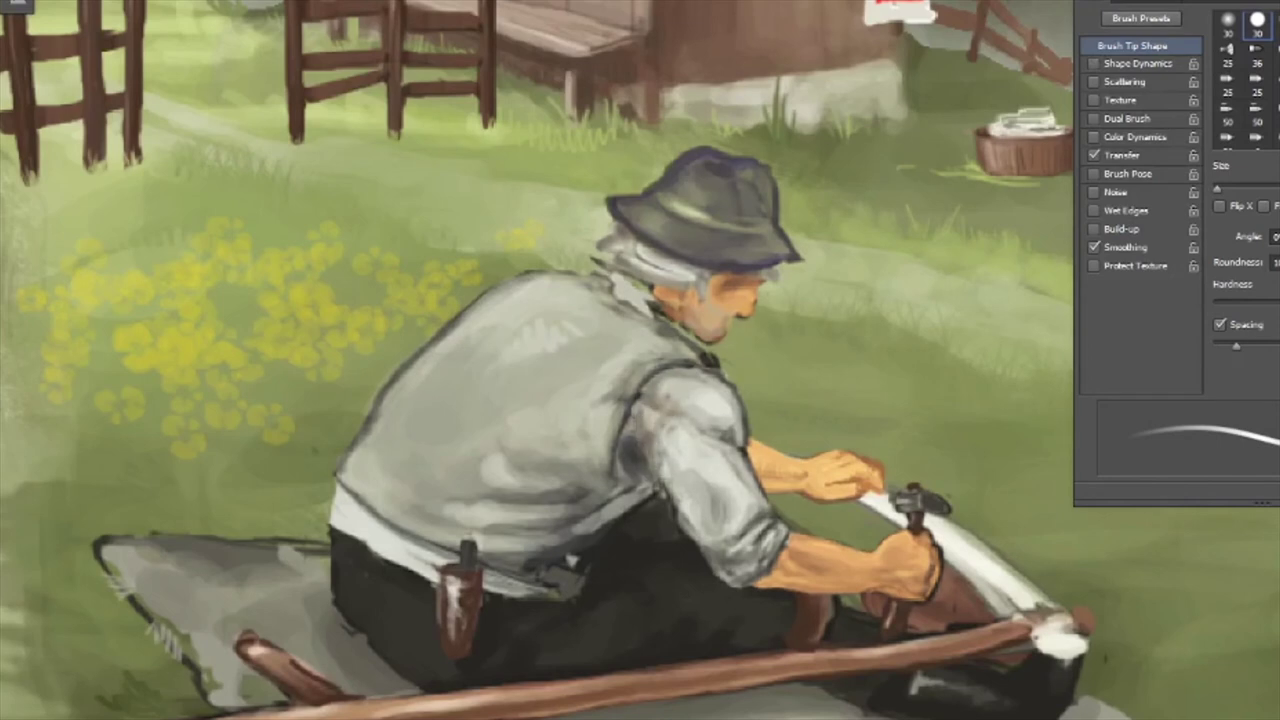
{"action": "key", "text": "ctrl+0"}
{"action": "scroll", "coordinate": [838, 612], "scroll_direction": "up", "scroll_amount": 3}
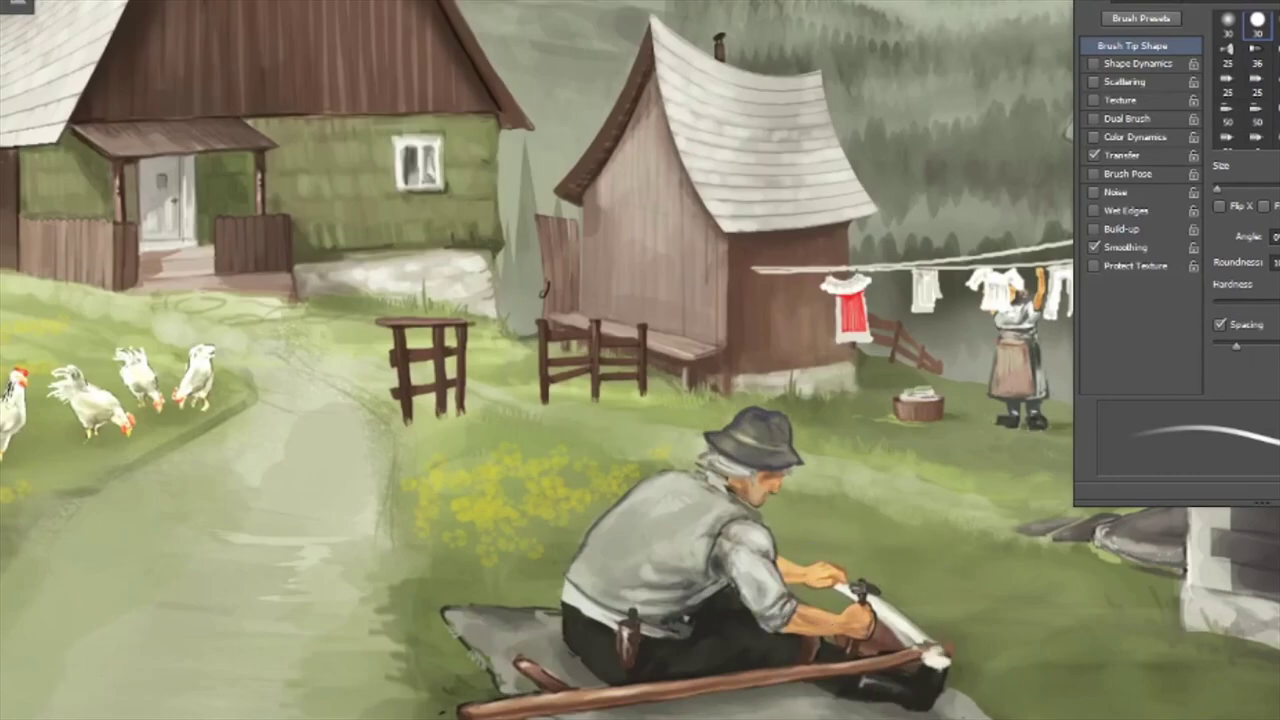
Repaint the seated man's face under the hat brim with sampled orange skin tones and a small brush
{"action": "key", "text": "ctrl+0"}
{"action": "scroll", "coordinate": [440, 490], "scroll_direction": "up", "scroll_amount": 2}
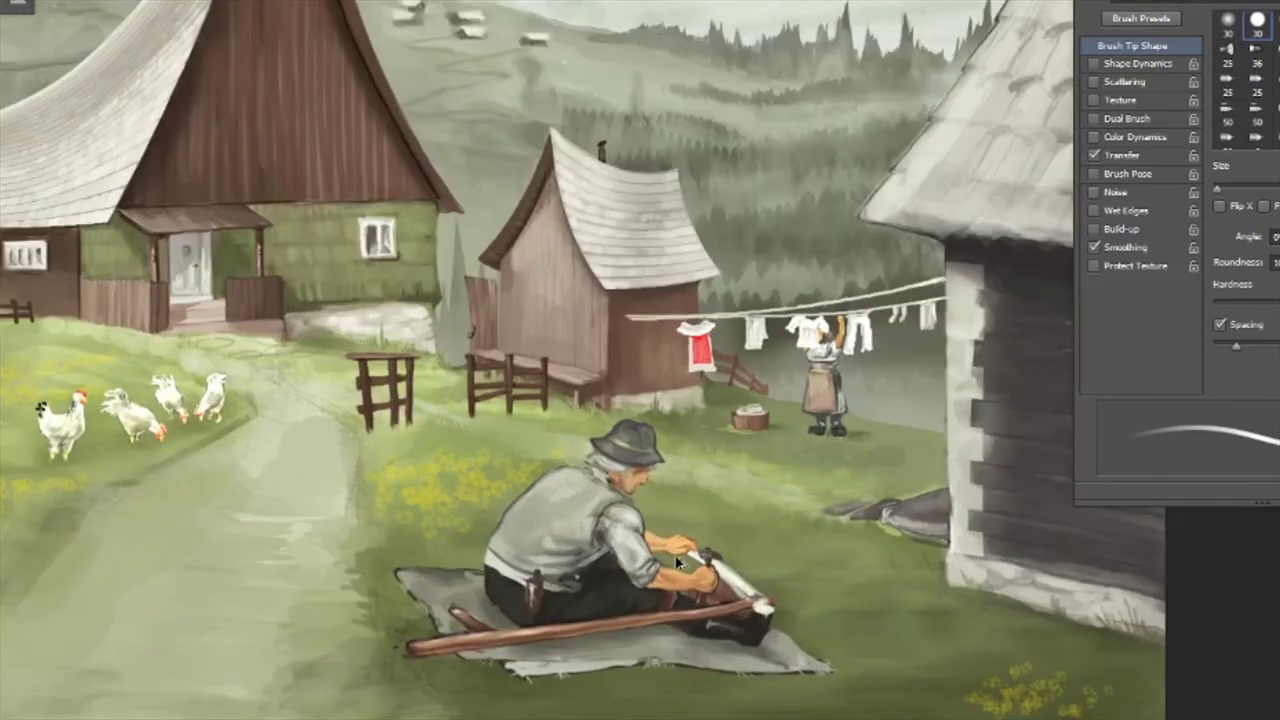
{"action": "scroll", "coordinate": [694, 486], "scroll_direction": "up", "scroll_amount": 2}
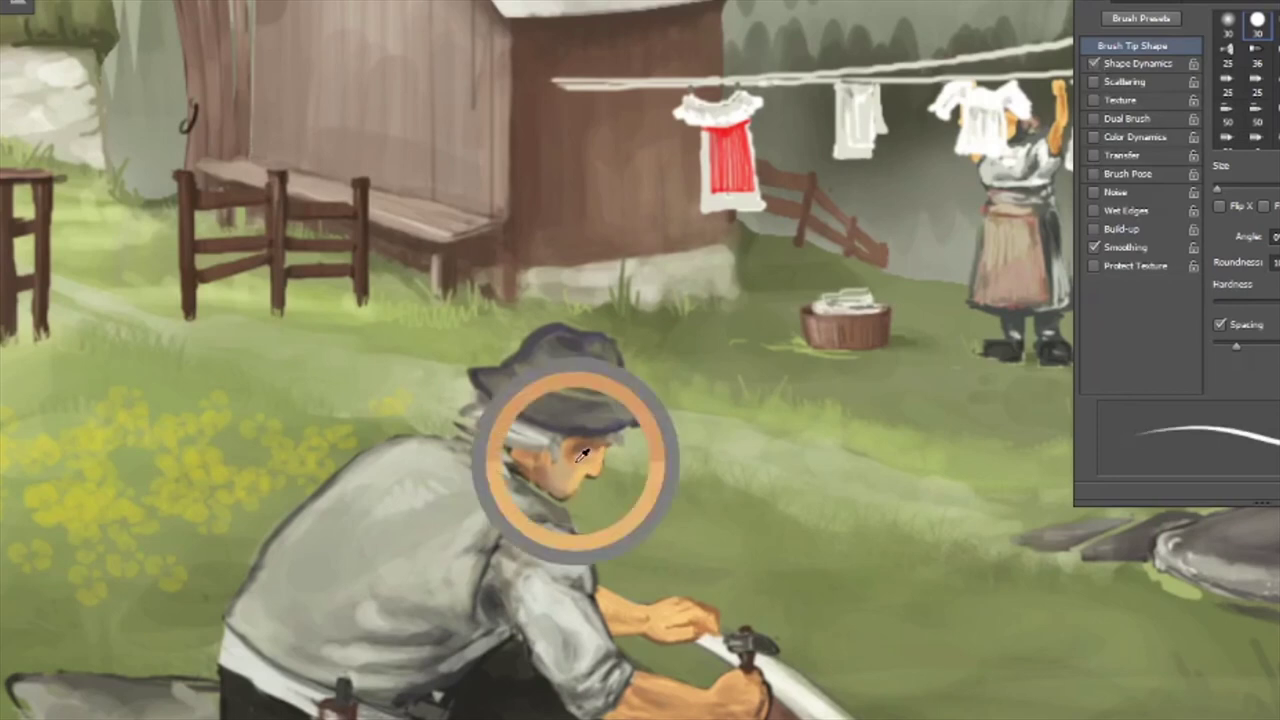
{"action": "key", "text": "ctrl+0"}
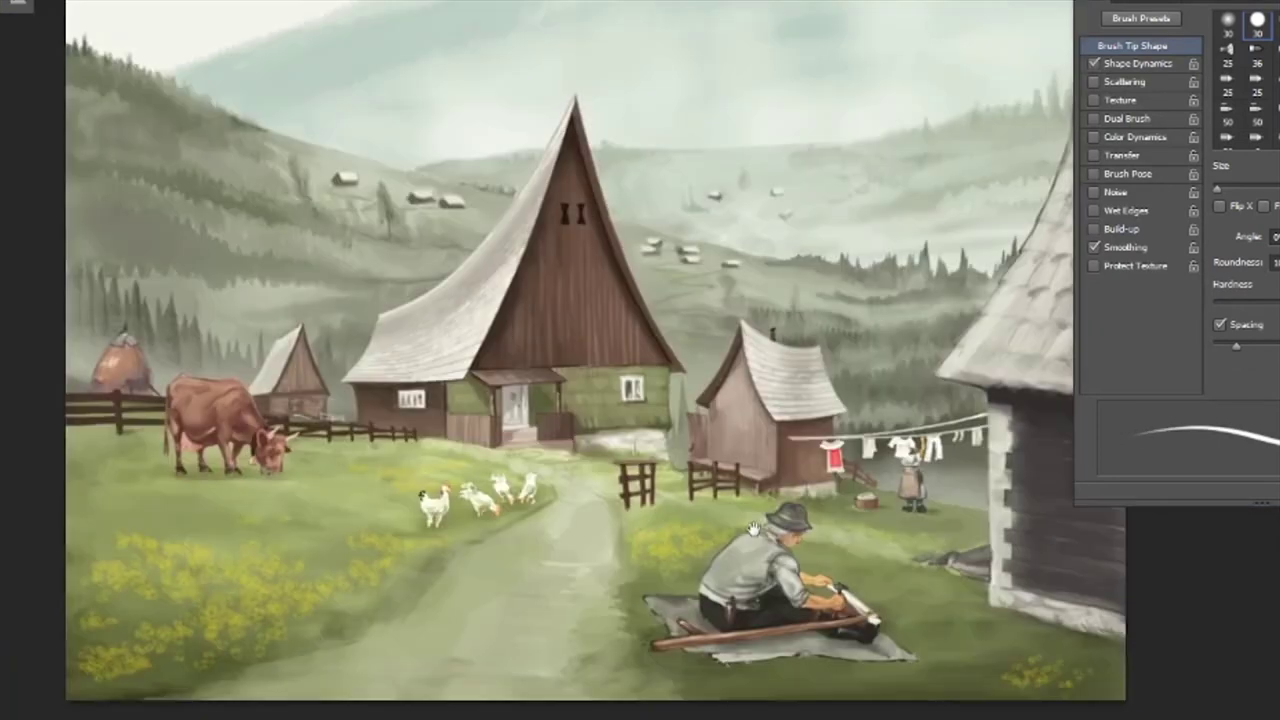
{"action": "scroll", "coordinate": [783, 500], "scroll_direction": "up", "scroll_amount": 1}
{"action": "key", "text": "e"}
{"action": "key", "text": "b"}
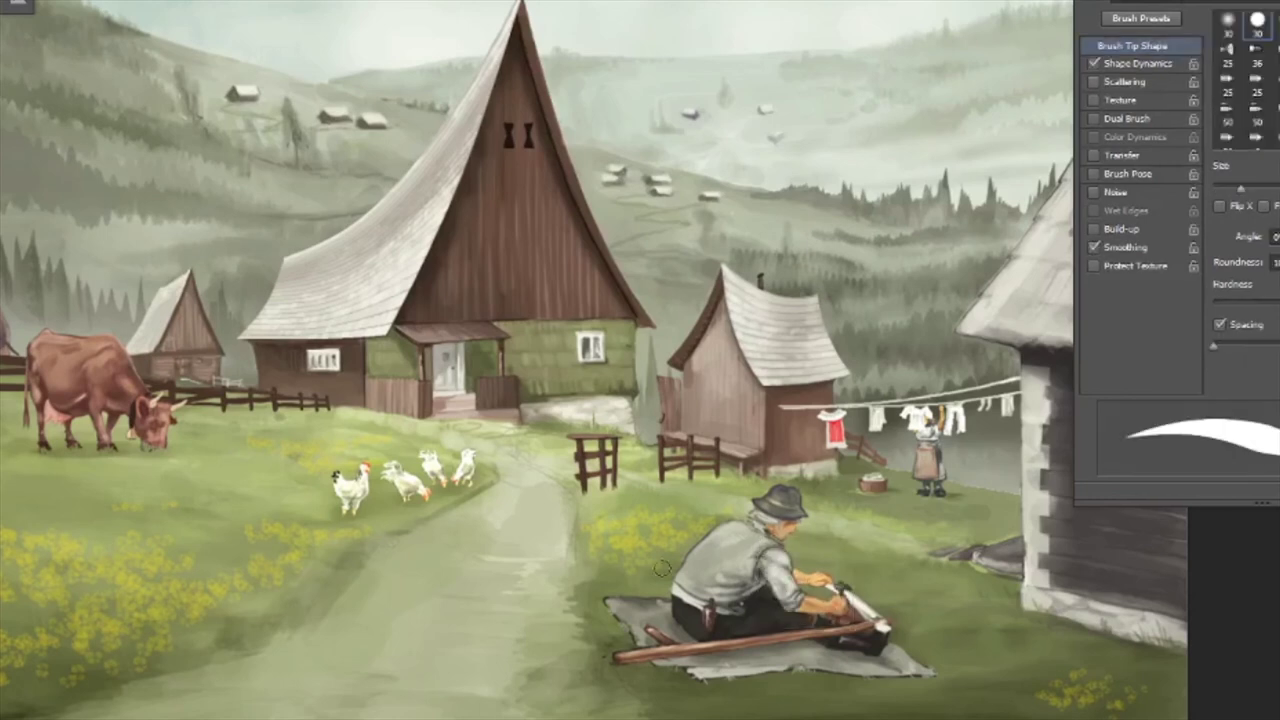
{"action": "scroll", "coordinate": [790, 580], "scroll_direction": "up", "scroll_amount": 1}
{"action": "left_click_drag", "start_coordinate": [816, 507], "coordinate": [812, 510]}
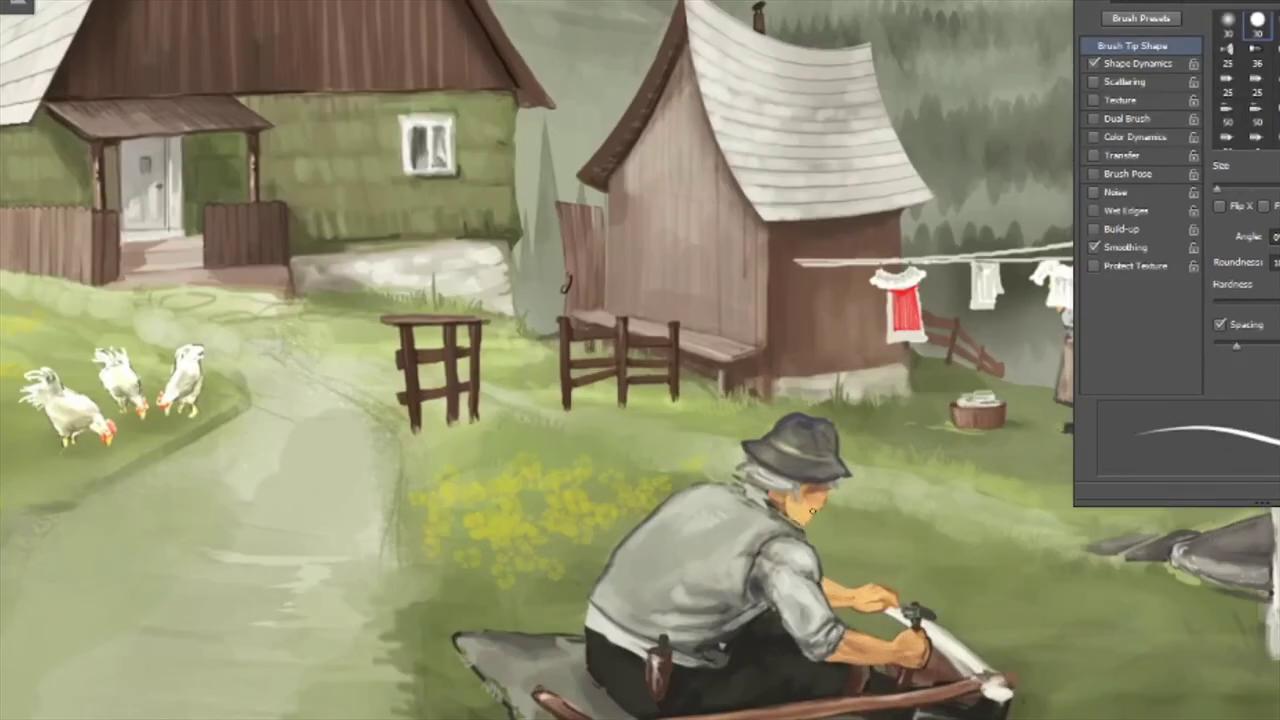
Refine the facial features and shading of the seated man with colours sampled from his skin and surroundings
{"action": "scroll", "coordinate": [812, 507], "scroll_direction": "down", "scroll_amount": 2}
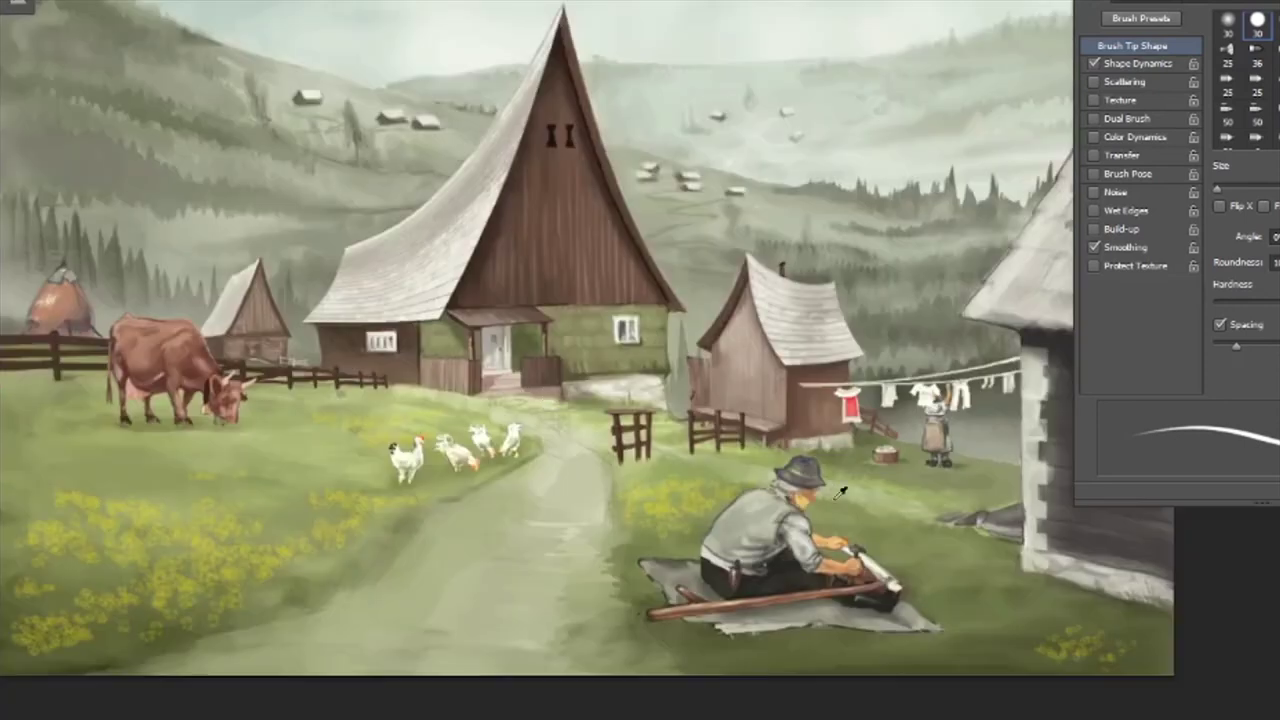
{"action": "scroll", "coordinate": [855, 520], "scroll_direction": "up", "scroll_amount": 2}
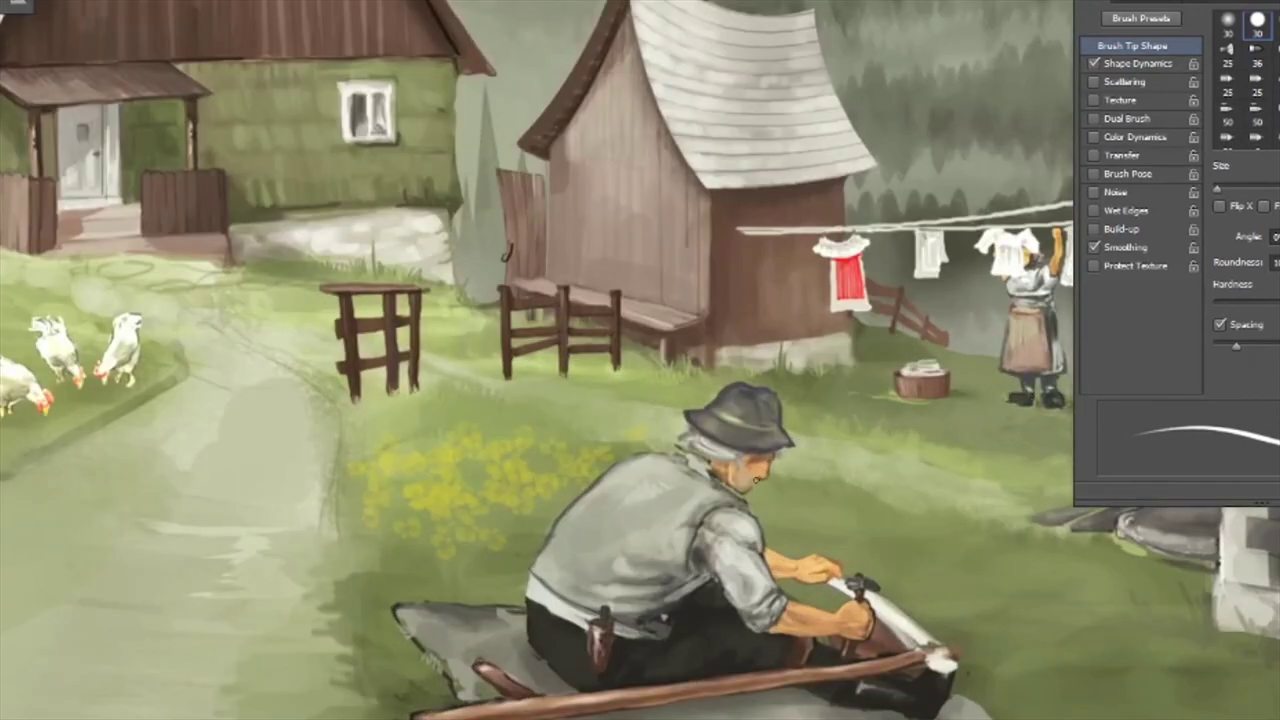
{"action": "scroll", "coordinate": [810, 632], "scroll_direction": "down", "scroll_amount": 3}
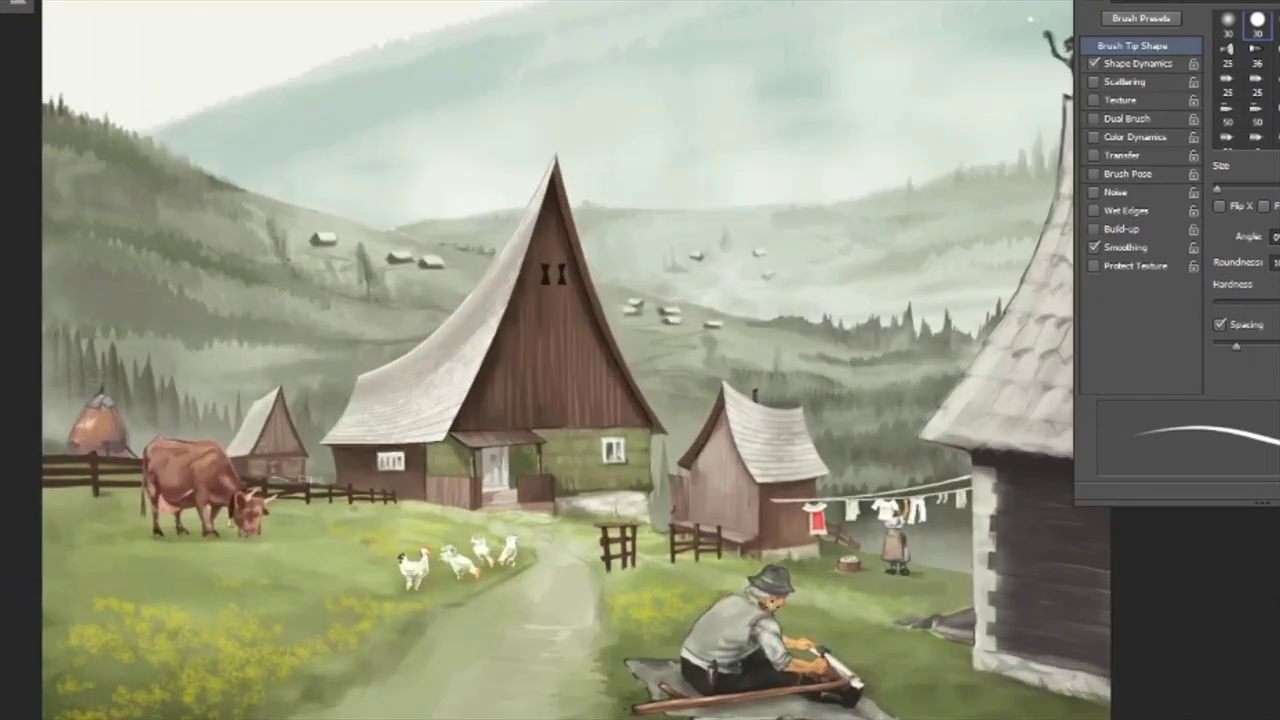
{"action": "scroll", "coordinate": [800, 652], "scroll_direction": "up", "scroll_amount": 4}
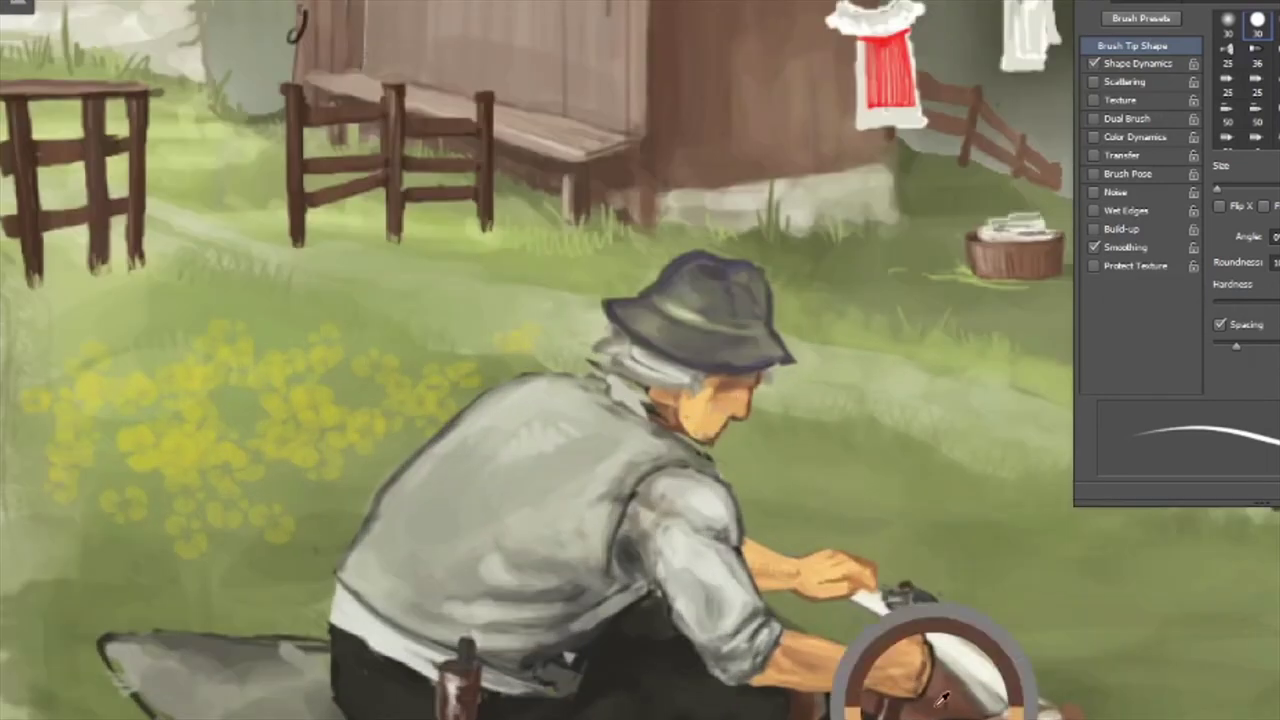
{"action": "scroll", "coordinate": [796, 543], "scroll_direction": "down", "scroll_amount": 4}
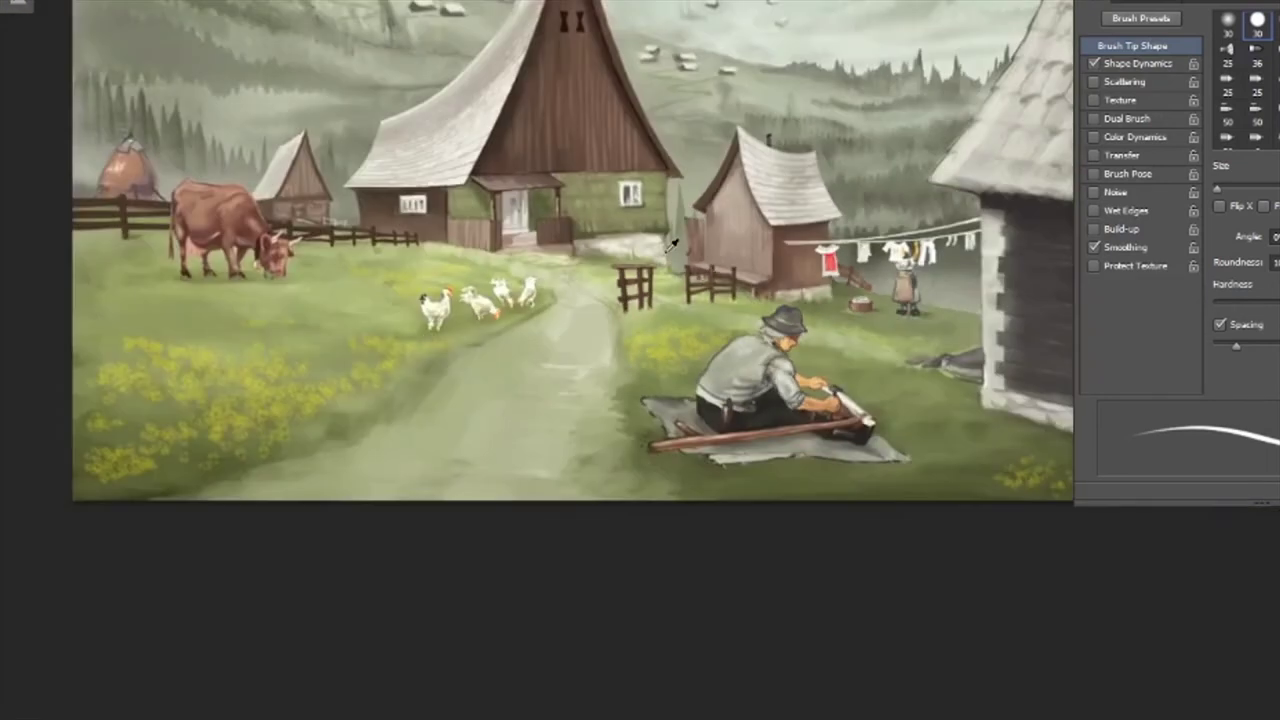
Replace the dense yellow flower patches with a few small flower stamps in both foreground corners and beneath the cow's head
{"action": "scroll", "coordinate": [380, 689], "scroll_direction": "up", "scroll_amount": 1}
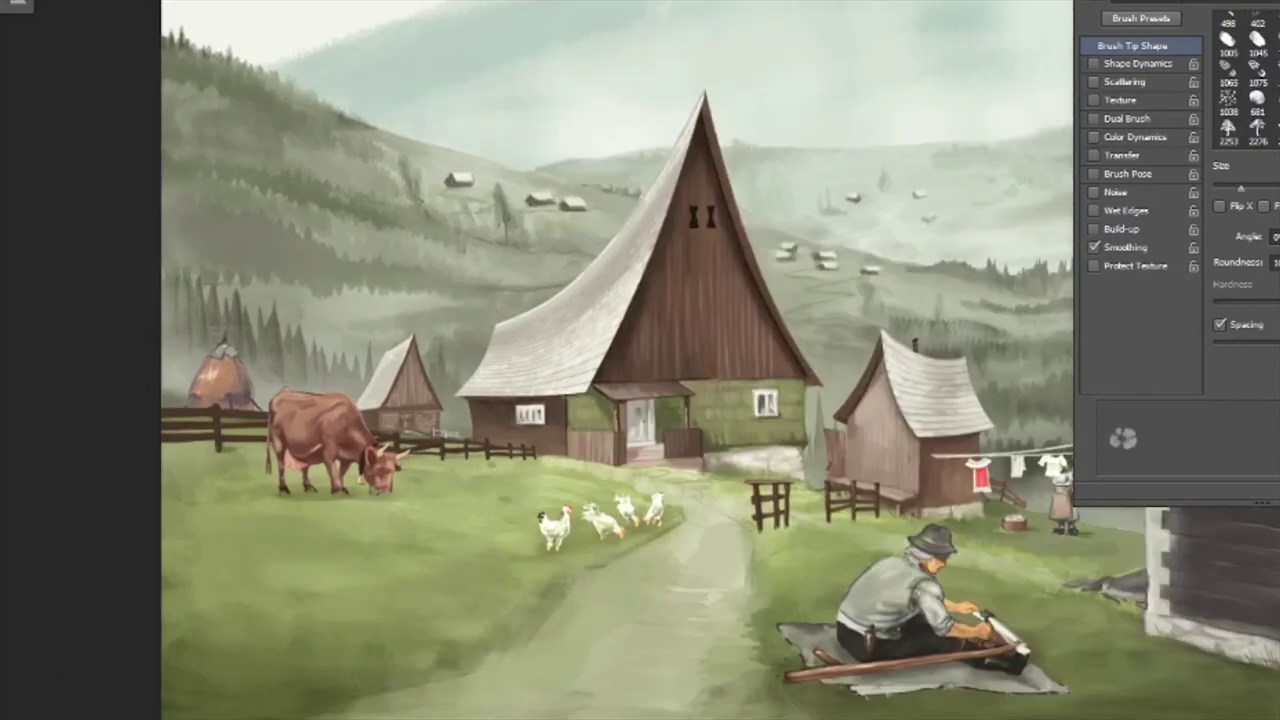
{"action": "key", "text": "bracketleft"}
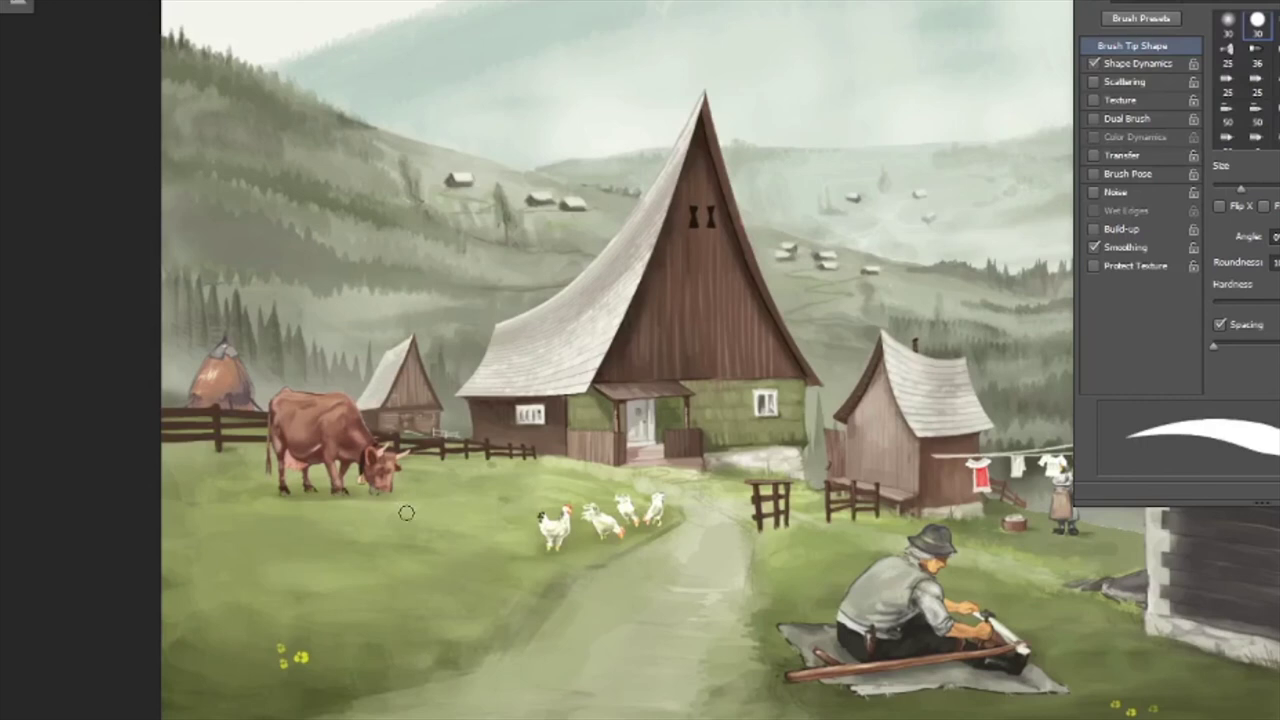
{"action": "key", "text": "bracketleft"}
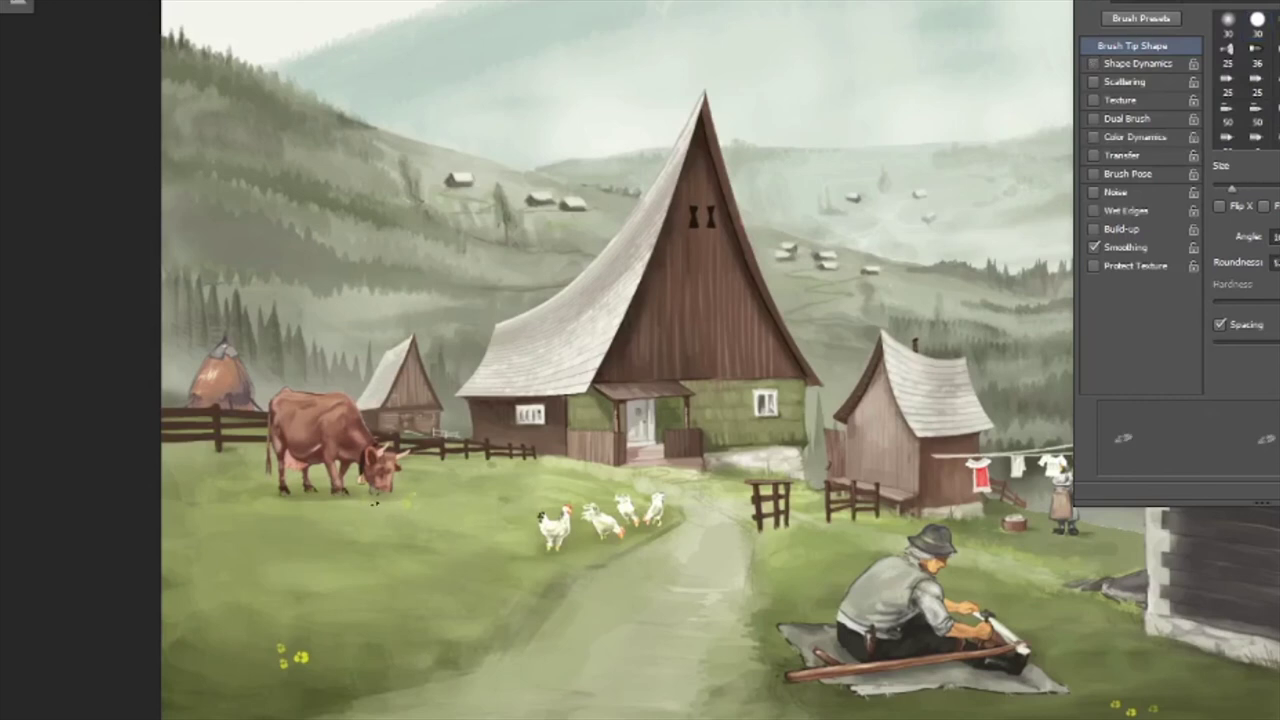
{"action": "scroll", "coordinate": [440, 594], "scroll_direction": "down", "scroll_amount": 2}
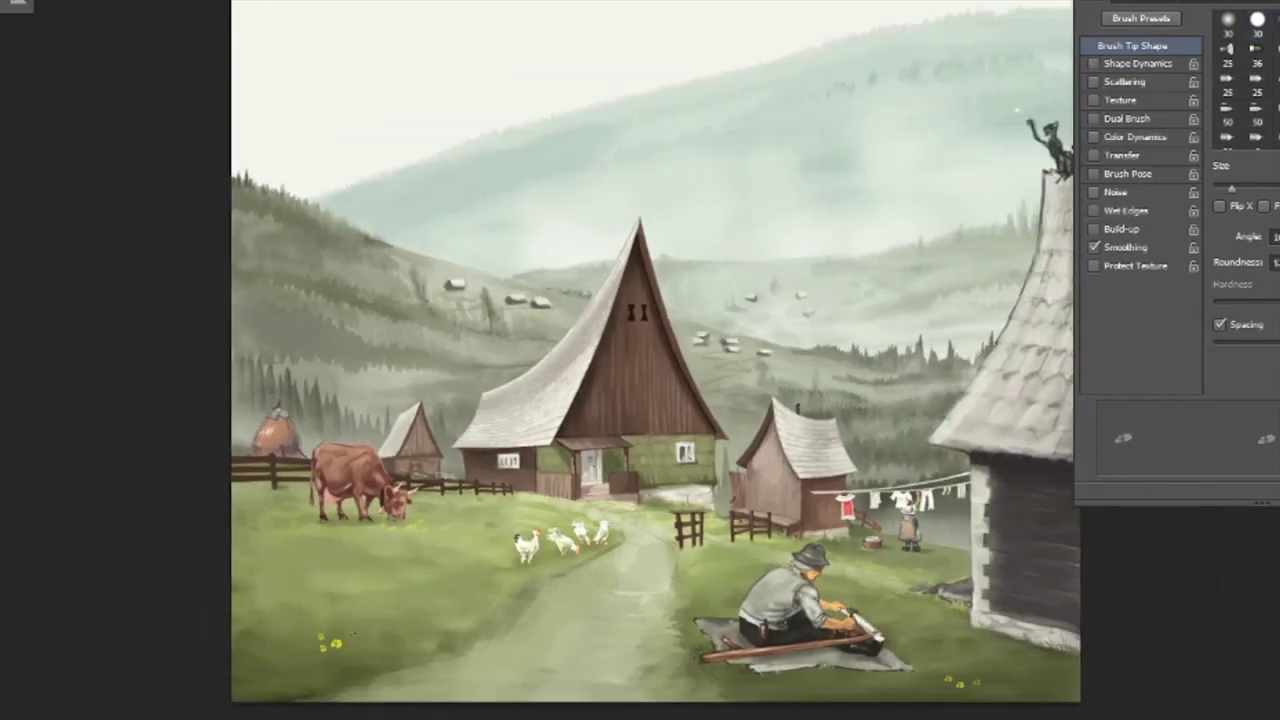
{"action": "left_click_drag", "start_coordinate": [270, 656], "coordinate": [310, 655]}
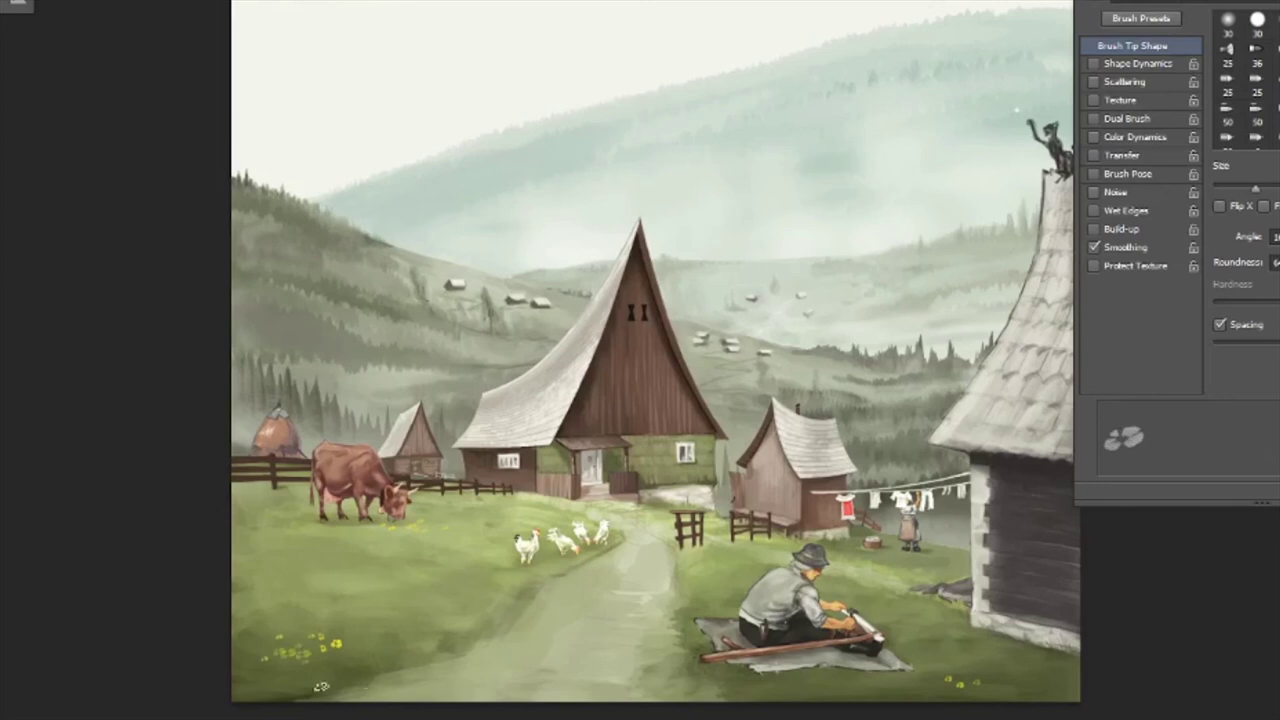
Paint thin dark stems under the yellow flowers in both foreground clusters with a small round Shape Dynamics brush
{"action": "scroll", "coordinate": [321, 687], "scroll_direction": "up", "scroll_amount": 3}
{"action": "left_click", "coordinate": [1094, 63]}
{"action": "left_click", "coordinate": [1257, 20]}
{"action": "left_click_drag", "start_coordinate": [512, 403], "coordinate": [472, 516]}
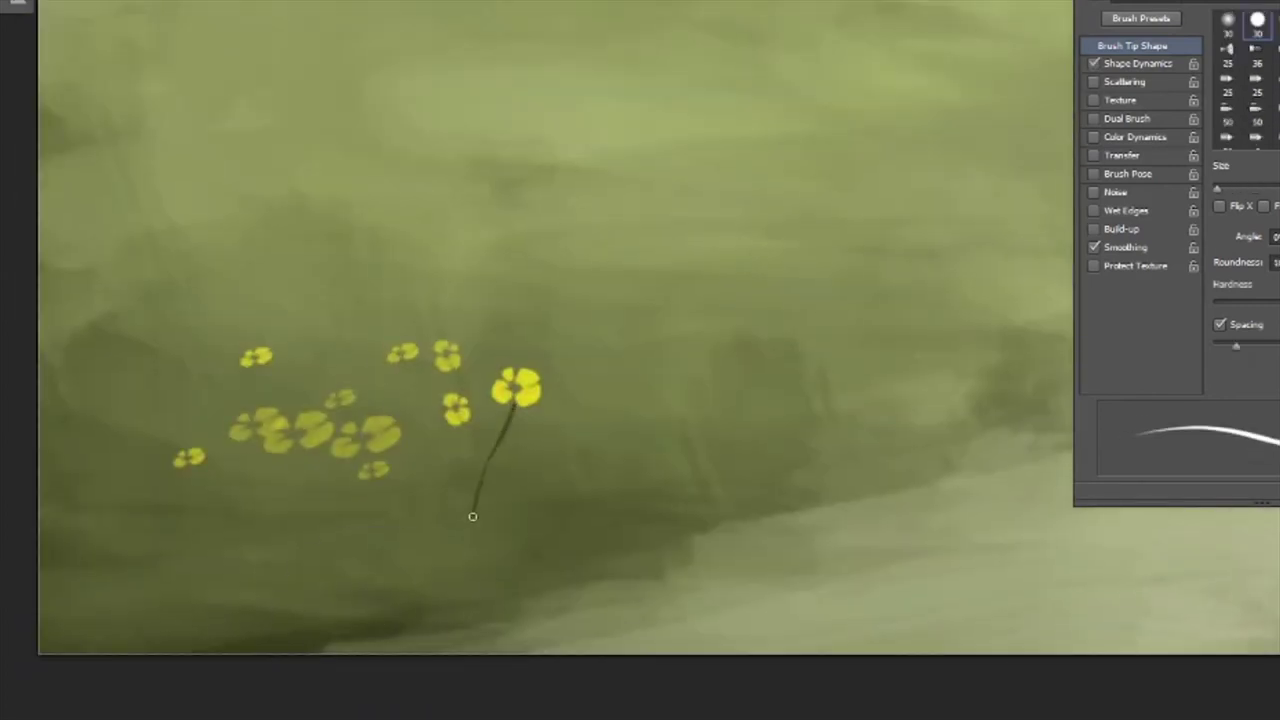
{"action": "left_click_drag", "start_coordinate": [463, 376], "coordinate": [482, 462]}
{"action": "left_click_drag", "start_coordinate": [368, 478], "coordinate": [328, 526]}
{"action": "left_click_drag", "start_coordinate": [300, 452], "coordinate": [326, 526]}
{"action": "left_click_drag", "start_coordinate": [340, 405], "coordinate": [332, 494]}
{"action": "mouse_move", "coordinate": [255, 445]}
{"action": "left_mouse_down"}
{"action": "mouse_move", "coordinate": [241, 534]}
{"action": "mouse_move", "coordinate": [254, 370]}
{"action": "left_mouse_up"}
{"action": "scroll", "coordinate": [241, 534], "scroll_direction": "down", "scroll_amount": 5}
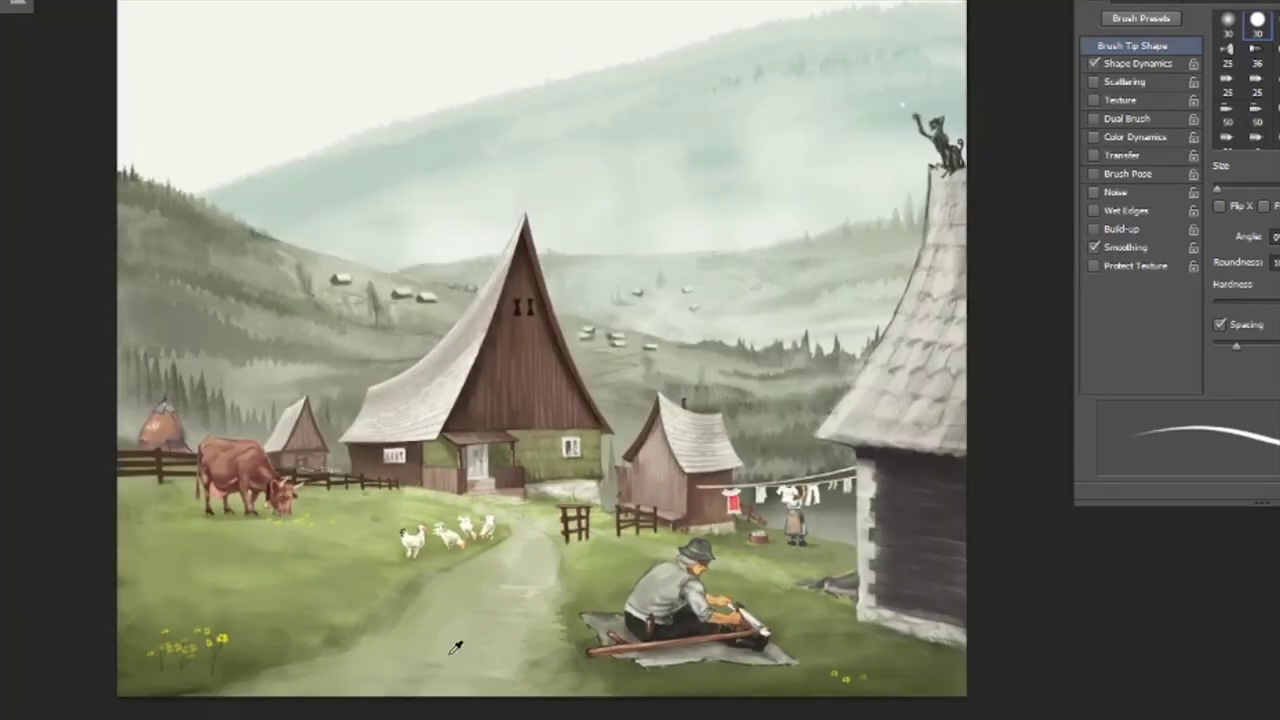
{"action": "scroll", "coordinate": [870, 690], "scroll_direction": "up", "scroll_amount": 4}
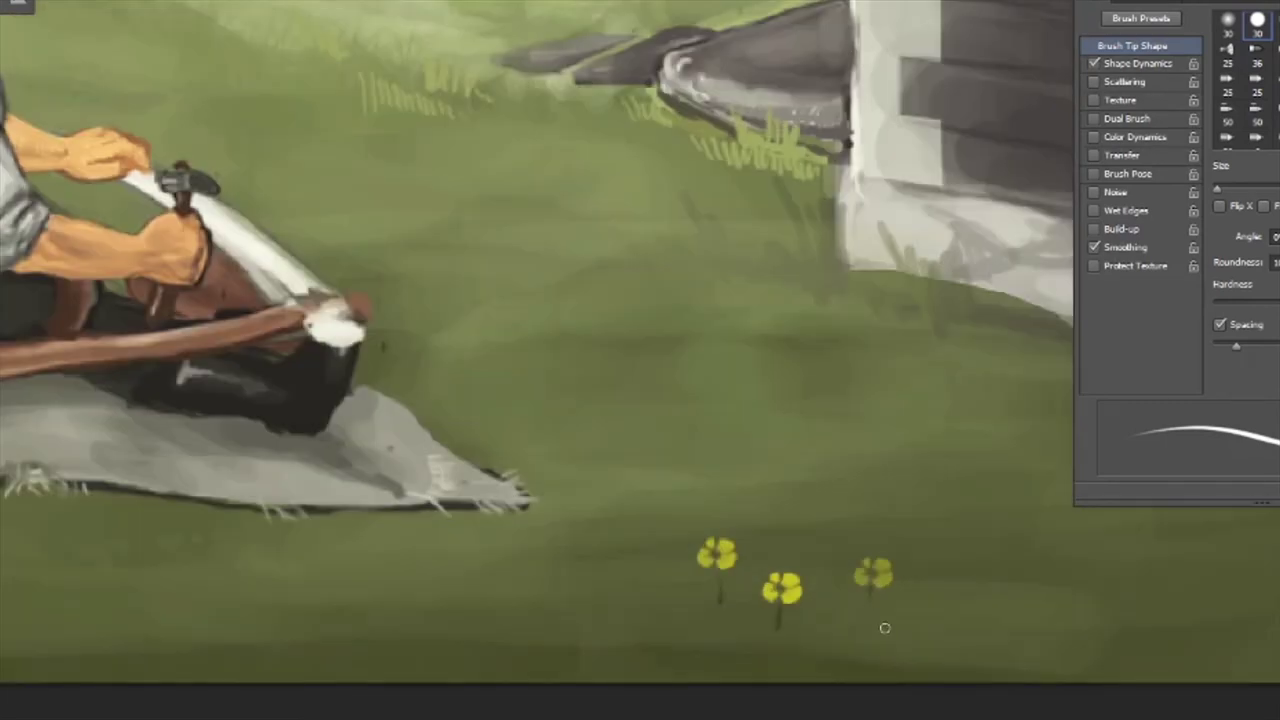
{"action": "scroll", "coordinate": [885, 628], "scroll_direction": "down", "scroll_amount": 5}
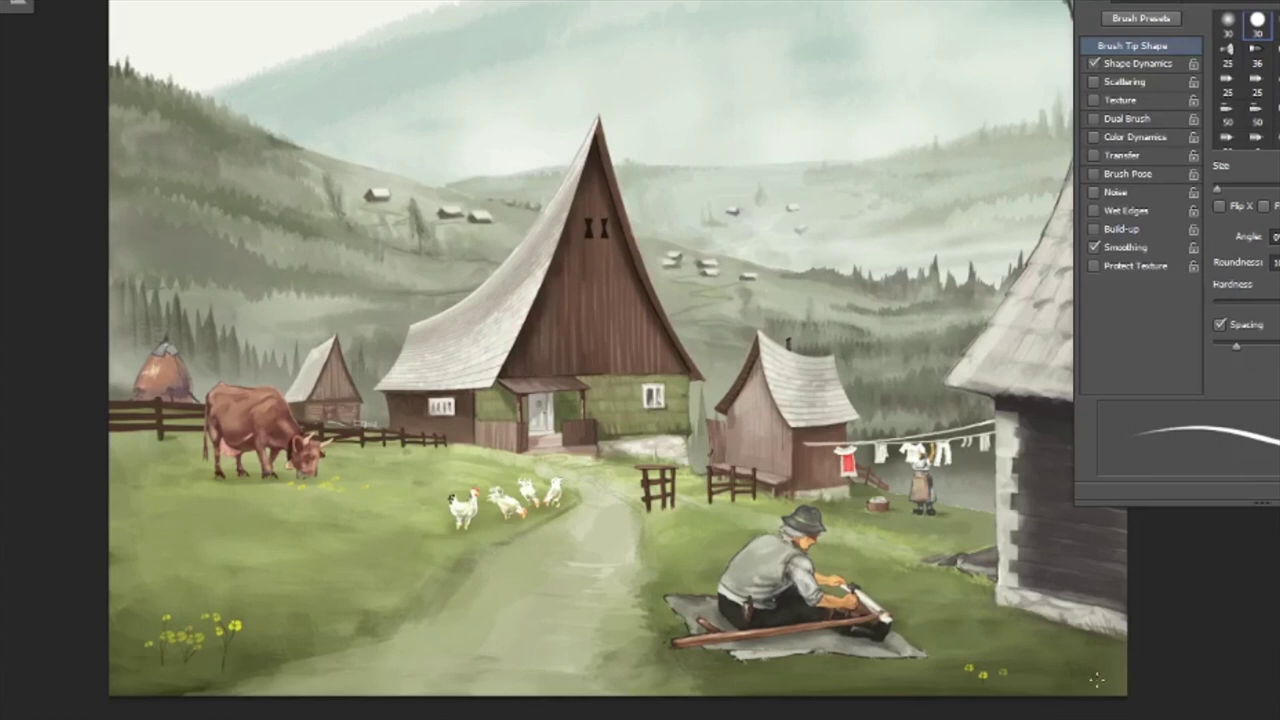
Try short dark grass blades by hand on the meadow in front of the mat and beside the three flowers
{"action": "scroll", "coordinate": [1097, 680], "scroll_direction": "up", "scroll_amount": 3}
{"action": "left_click_drag", "start_coordinate": [636, 652], "coordinate": [655, 648]}
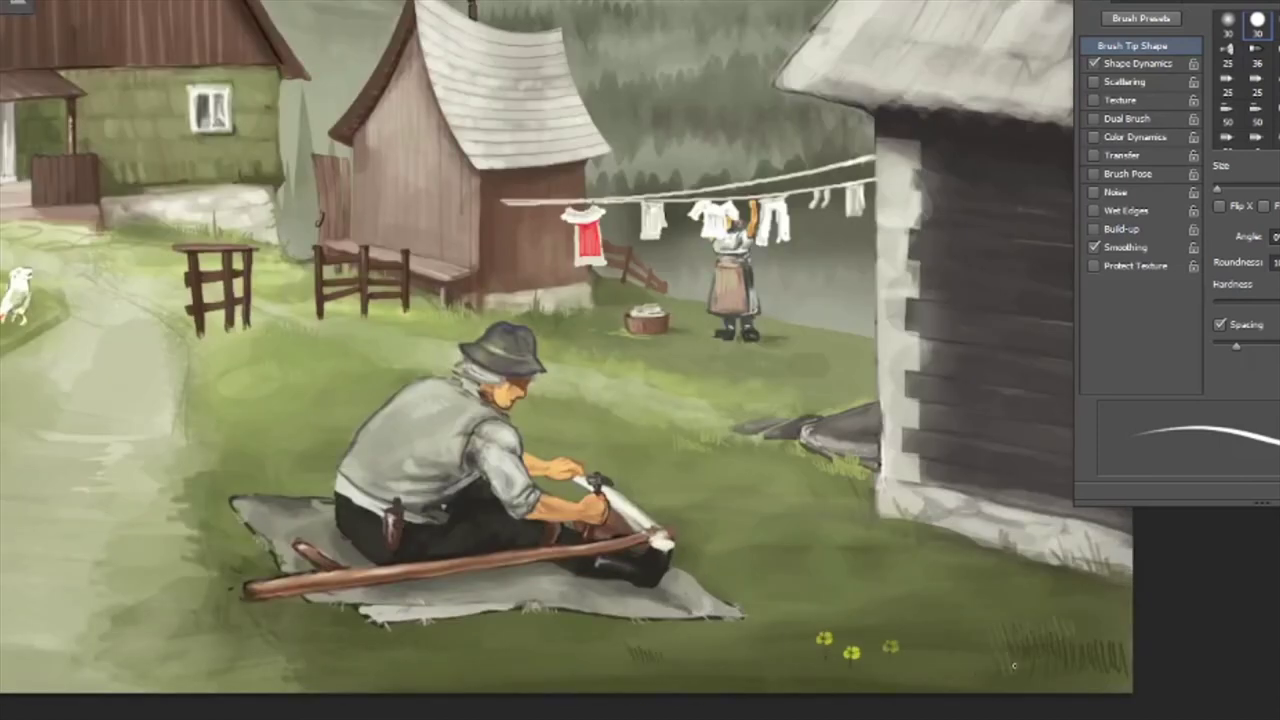
{"action": "scroll", "coordinate": [1047, 590], "scroll_direction": "down", "scroll_amount": 3}
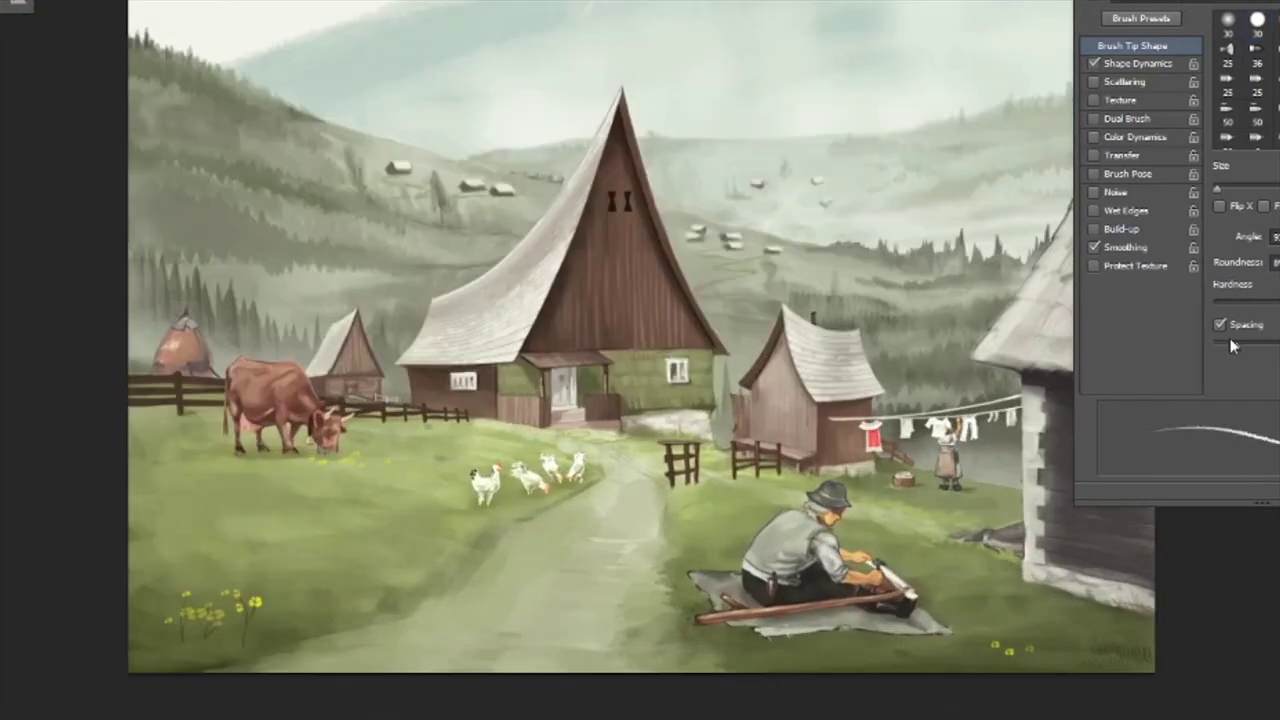
Configure a grass brush with Shape Dynamics and Scattering, lowering the count to its minimum and raising the scatter slightly
{"action": "left_click", "coordinate": [1094, 81]}
{"action": "left_click", "coordinate": [1138, 63]}
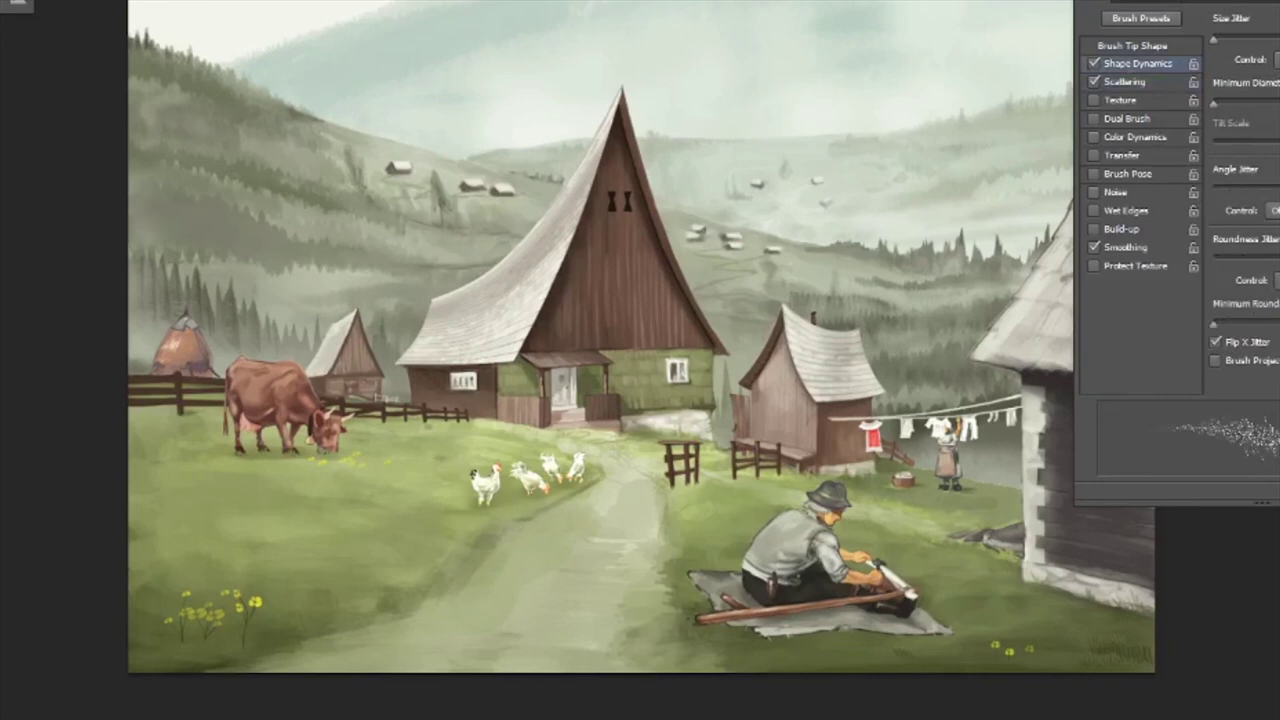
{"action": "left_click", "coordinate": [1132, 45]}
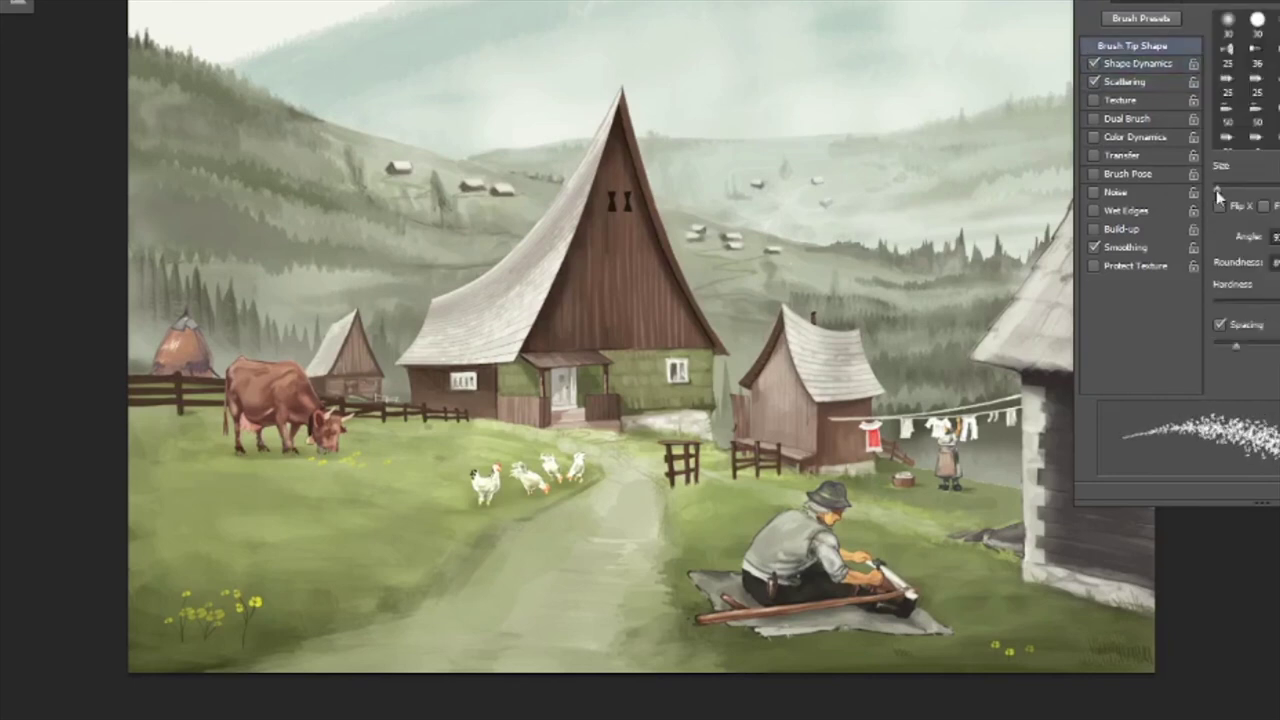
{"action": "left_click", "coordinate": [1138, 63]}
{"action": "left_click", "coordinate": [1124, 81]}
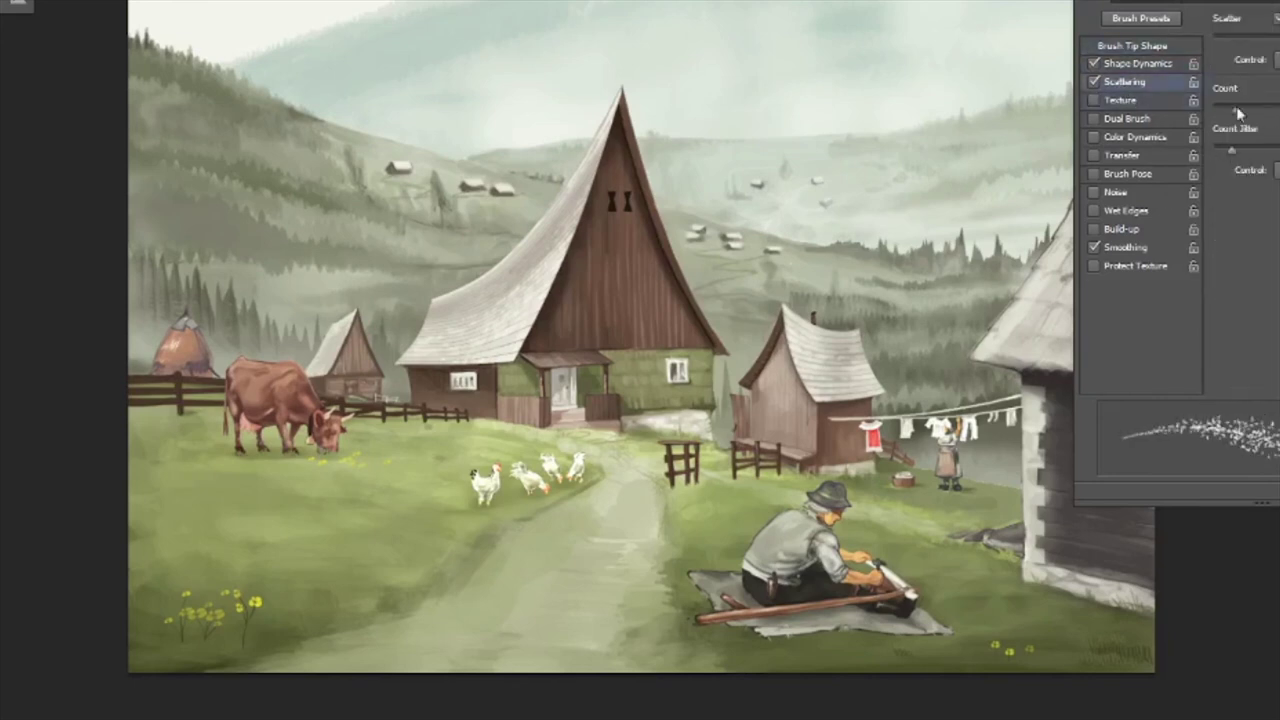
{"action": "key", "text": "ctrl+plus"}
{"action": "left_click_drag", "start_coordinate": [640, 360], "coordinate": [377, 313]}
{"action": "left_click_drag", "start_coordinate": [1226, 40], "coordinate": [1262, 40]}
Test the scattered grass brush beside the dark building's flowers and remove the test strokes
{"action": "left_click_drag", "start_coordinate": [875, 572], "coordinate": [1035, 558]}
{"action": "left_click_drag", "start_coordinate": [940, 565], "coordinate": [1060, 545]}
{"action": "key", "text": "ctrl+alt+z"}
{"action": "key", "text": "ctrl+alt+z"}
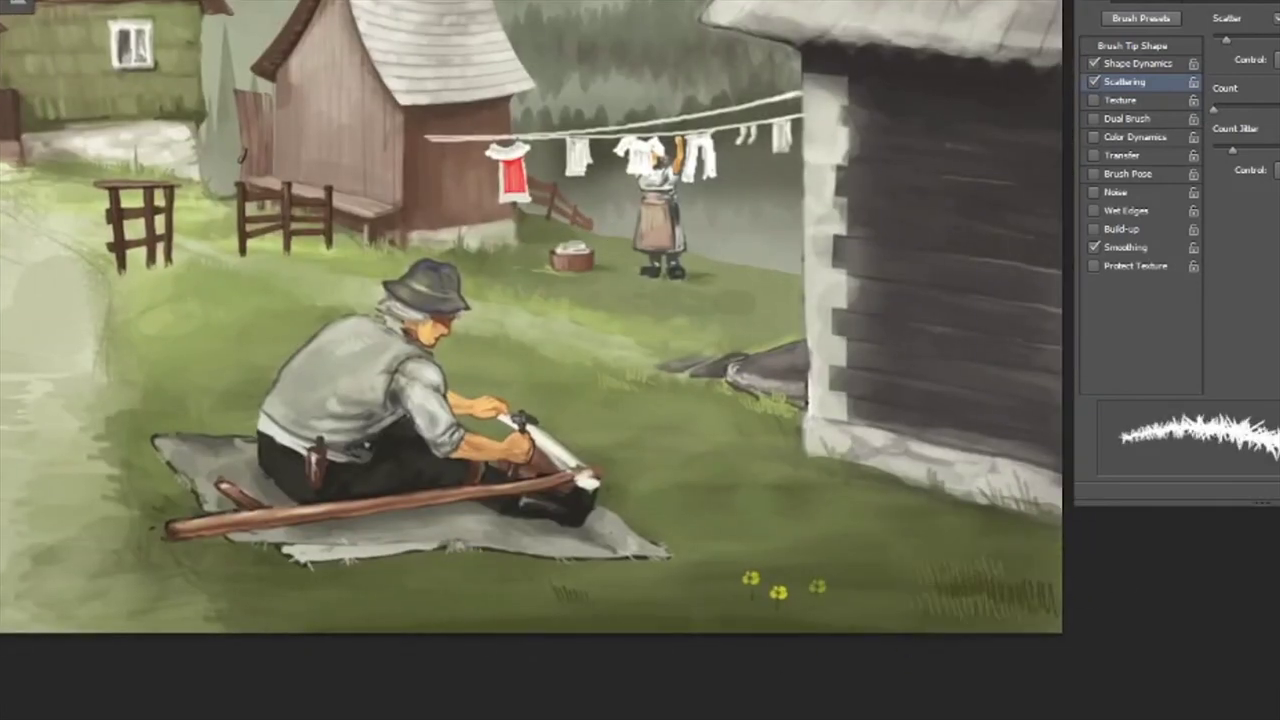
{"action": "key", "text": "e"}
{"action": "key", "text": "b"}
Increase the grass brush's angle jitter and enable Transfer for it
{"action": "left_click", "coordinate": [1132, 46]}
{"action": "left_click", "coordinate": [1124, 81]}
{"action": "left_click", "coordinate": [1137, 63]}
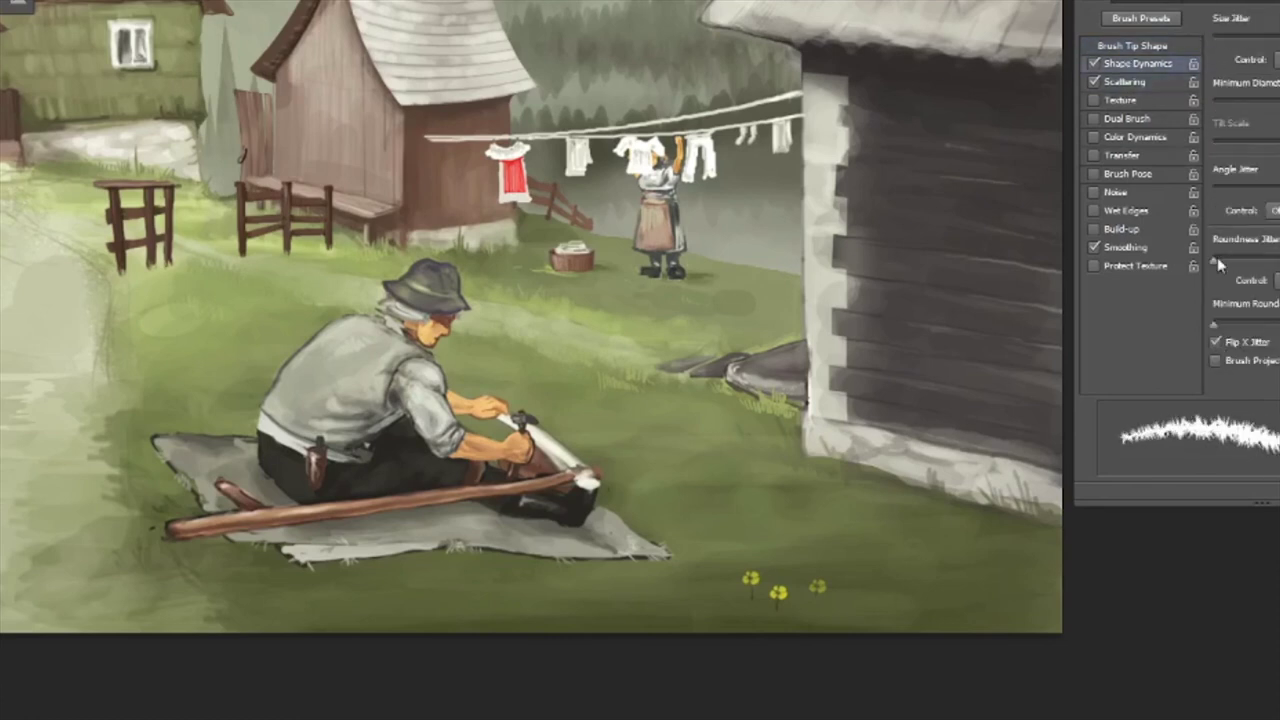
{"action": "left_click_drag", "start_coordinate": [1213, 190], "coordinate": [1243, 190]}
{"action": "left_click", "coordinate": [1094, 155]}
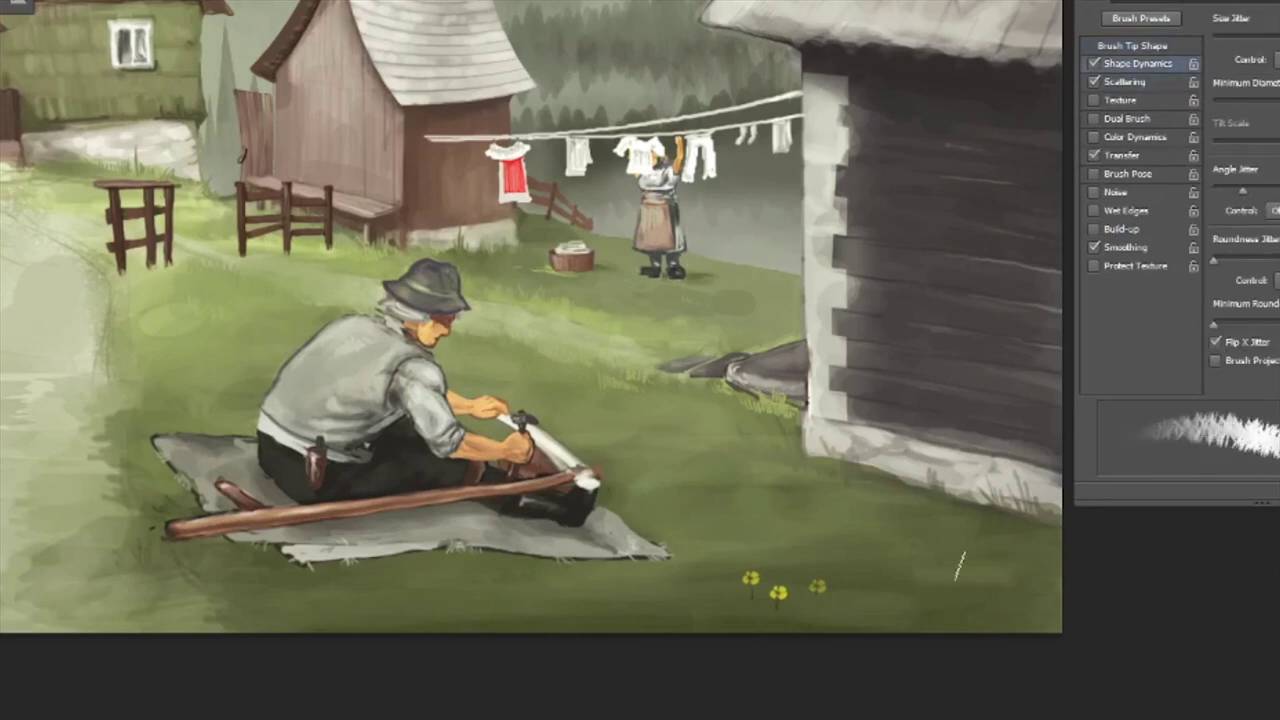
Adjust the grass brush's tip size and spacing, and paint fine grass around the left foreground flowers and towards the path
{"action": "left_click_drag", "start_coordinate": [213, 673], "coordinate": [563, 626]}
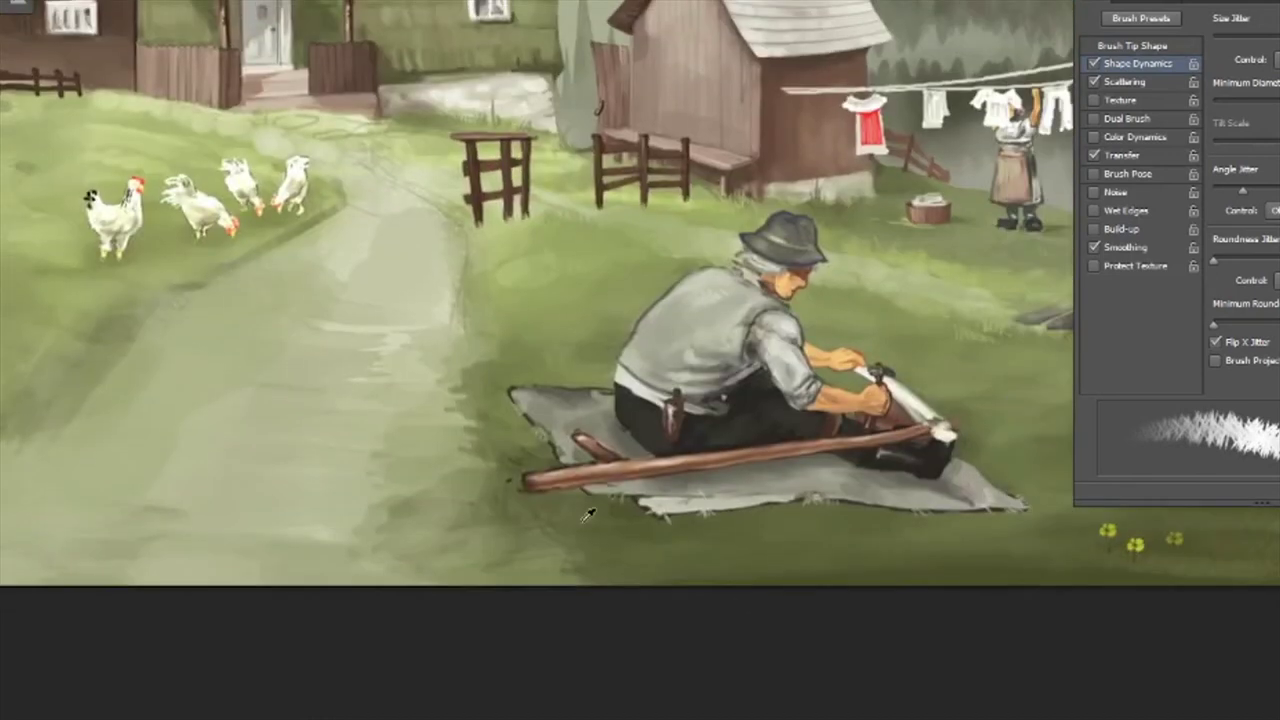
{"action": "left_click", "coordinate": [1132, 45]}
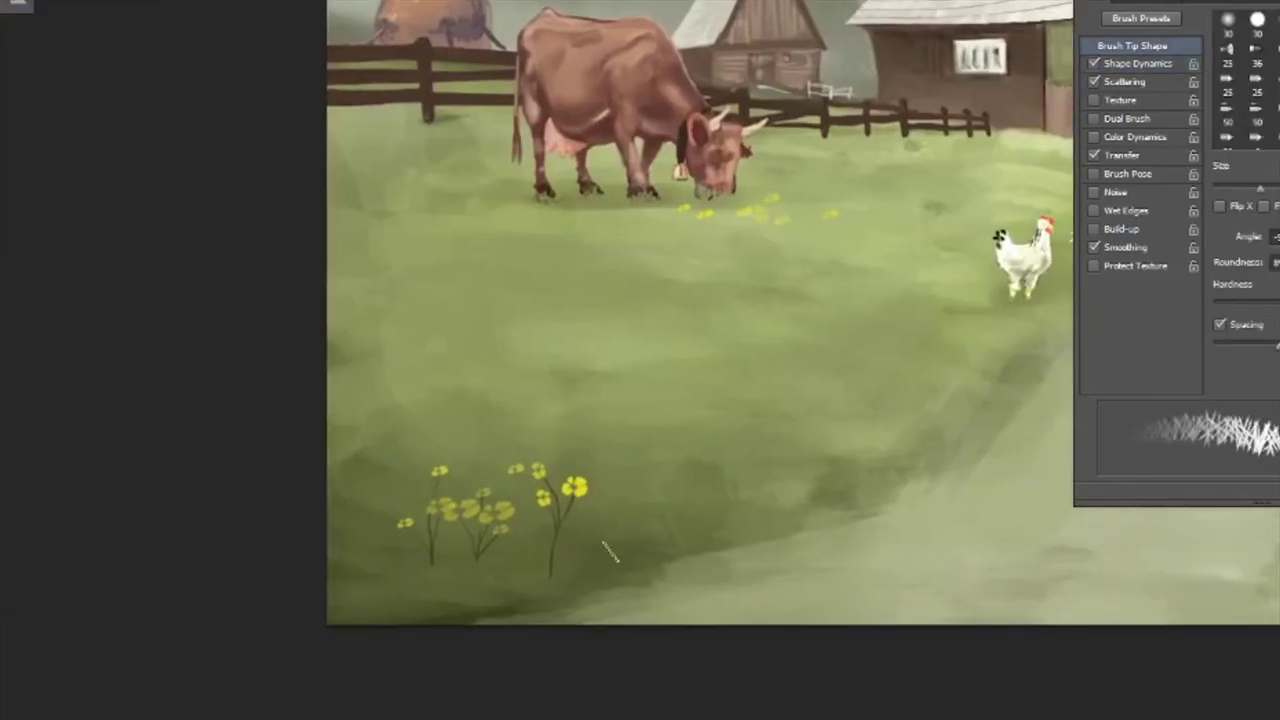
{"action": "left_click_drag", "start_coordinate": [340, 500], "coordinate": [491, 606]}
{"action": "left_click_drag", "start_coordinate": [360, 595], "coordinate": [506, 600]}
{"action": "left_click_drag", "start_coordinate": [575, 465], "coordinate": [670, 445]}
{"action": "left_click_drag", "start_coordinate": [620, 390], "coordinate": [975, 385]}
{"action": "mouse_move", "coordinate": [736, 462]}
{"action": "left_mouse_down"}
{"action": "mouse_move", "coordinate": [529, 443]}
{"action": "mouse_move", "coordinate": [501, 411]}
{"action": "left_mouse_up"}
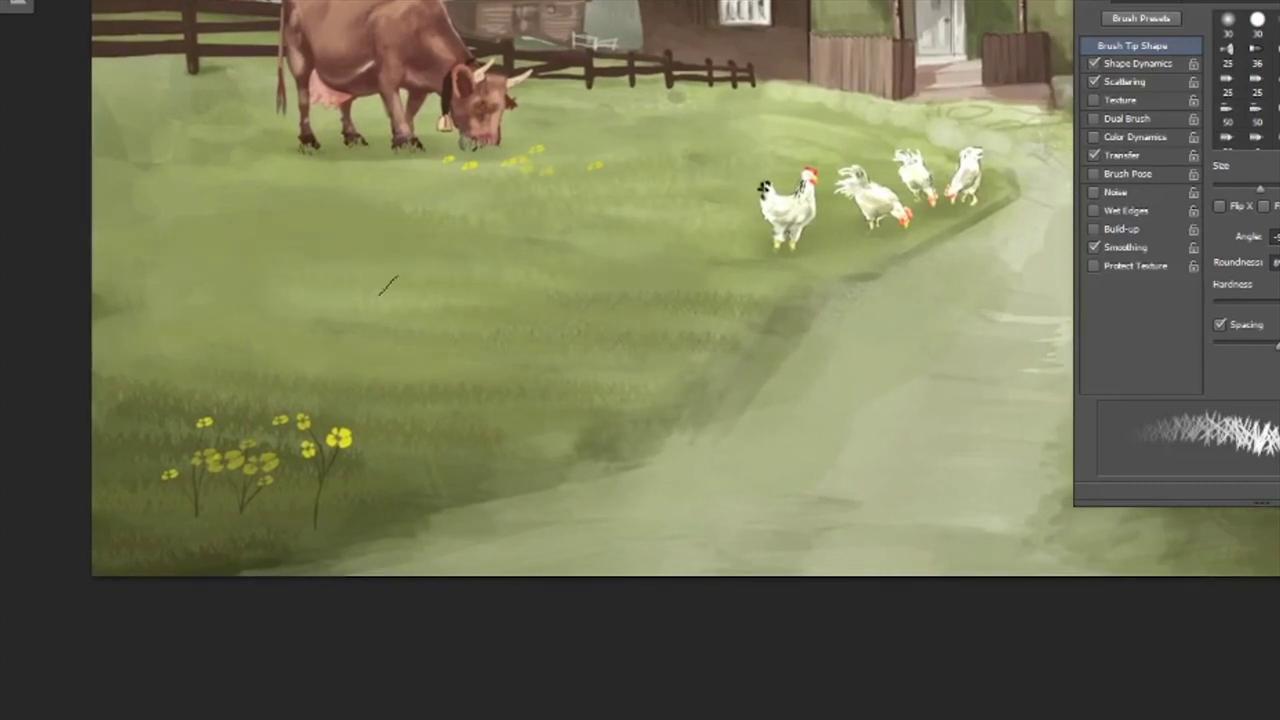
Paint bands of lighter and darker grass texture across the left meadow below the cow
{"action": "left_click_drag", "start_coordinate": [120, 275], "coordinate": [360, 275]}
{"action": "left_click_drag", "start_coordinate": [135, 315], "coordinate": [435, 315]}
{"action": "left_click_drag", "start_coordinate": [95, 325], "coordinate": [315, 330]}
{"action": "left_click_drag", "start_coordinate": [95, 385], "coordinate": [635, 385]}
{"action": "left_click_drag", "start_coordinate": [95, 240], "coordinate": [485, 240]}
{"action": "left_click_drag", "start_coordinate": [95, 155], "coordinate": [280, 155]}
{"action": "left_click_drag", "start_coordinate": [95, 195], "coordinate": [720, 200]}
{"action": "left_click_drag", "start_coordinate": [95, 160], "coordinate": [270, 160]}
{"action": "mouse_move", "coordinate": [95, 340]}
{"action": "left_mouse_down"}
{"action": "mouse_move", "coordinate": [395, 340]}
{"action": "mouse_move", "coordinate": [320, 345]}
{"action": "left_mouse_up"}
{"action": "left_click_drag", "start_coordinate": [95, 300], "coordinate": [265, 300]}
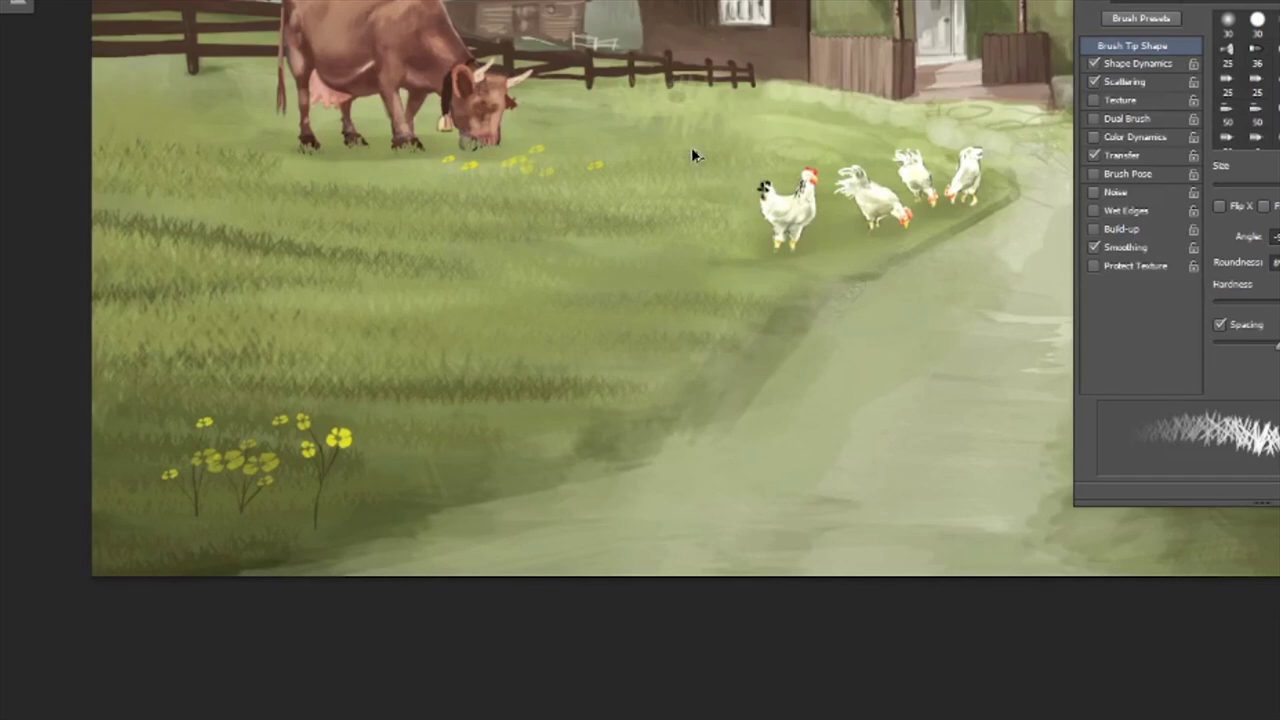
{"action": "key", "text": "ctrl+minus"}
Reposition the cow's separate head piece against its neck with Free Transform
{"action": "scroll", "coordinate": [393, 447], "scroll_direction": "up", "scroll_amount": 1}
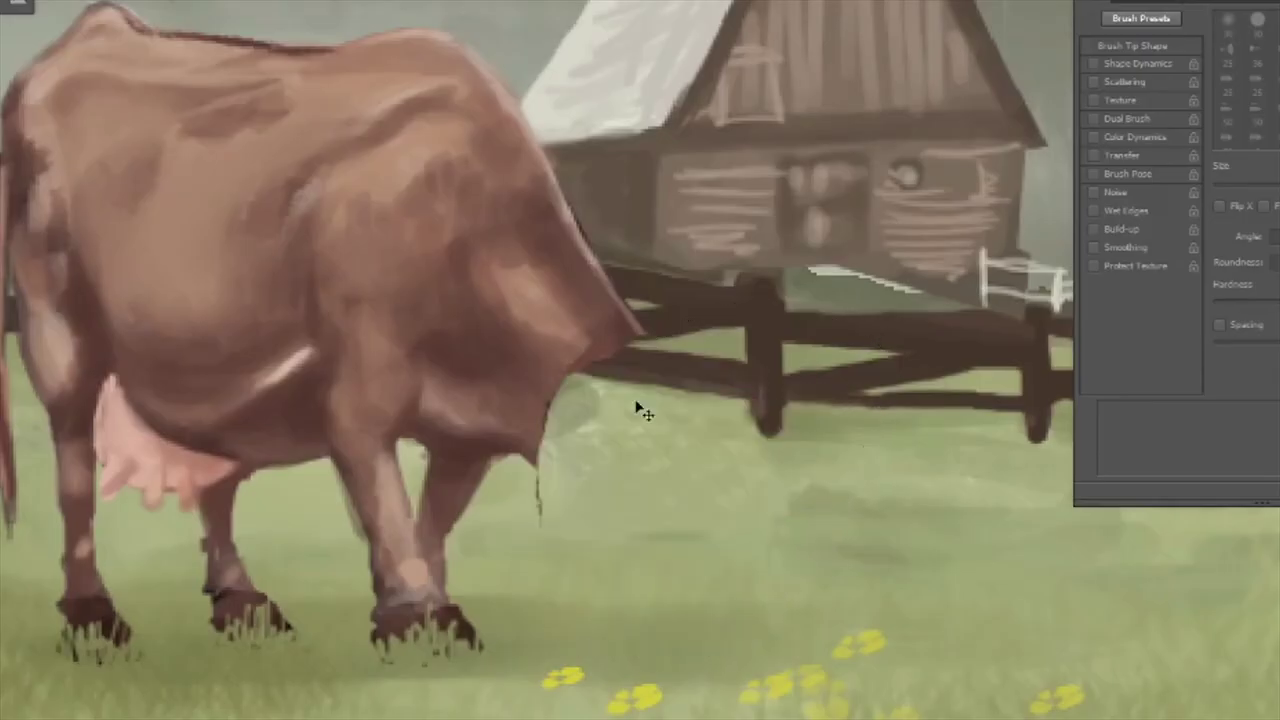
{"action": "key", "text": "ctrl+t"}
{"action": "left_click_drag", "start_coordinate": [925, 470], "coordinate": [908, 491]}
{"action": "left_click_drag", "start_coordinate": [760, 470], "coordinate": [739, 487]}
{"action": "mouse_move", "coordinate": [905, 478]}
{"action": "left_mouse_down"}
{"action": "mouse_move", "coordinate": [866, 543]}
{"action": "mouse_move", "coordinate": [903, 480]}
{"action": "left_mouse_up"}
{"action": "key", "text": "Return"}
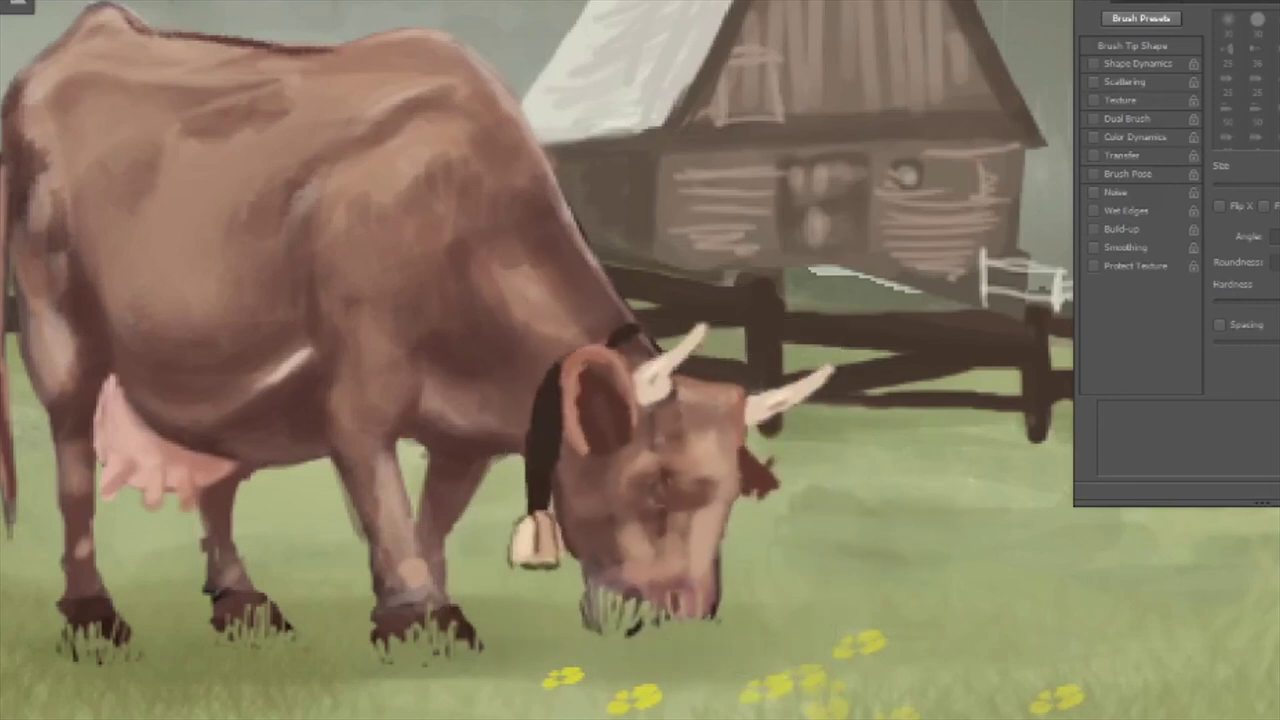
Make a further Free Transform adjustment to the cow's parts and merge its layers
{"action": "key", "text": "ctrl+0"}
{"action": "key", "text": "ctrl+t"}
{"action": "mouse_move", "coordinate": [485, 494]}
{"action": "left_mouse_down"}
{"action": "mouse_move", "coordinate": [478, 480]}
{"action": "mouse_move", "coordinate": [496, 456]}
{"action": "mouse_move", "coordinate": [460, 472]}
{"action": "left_mouse_up"}
{"action": "key", "text": "Return"}
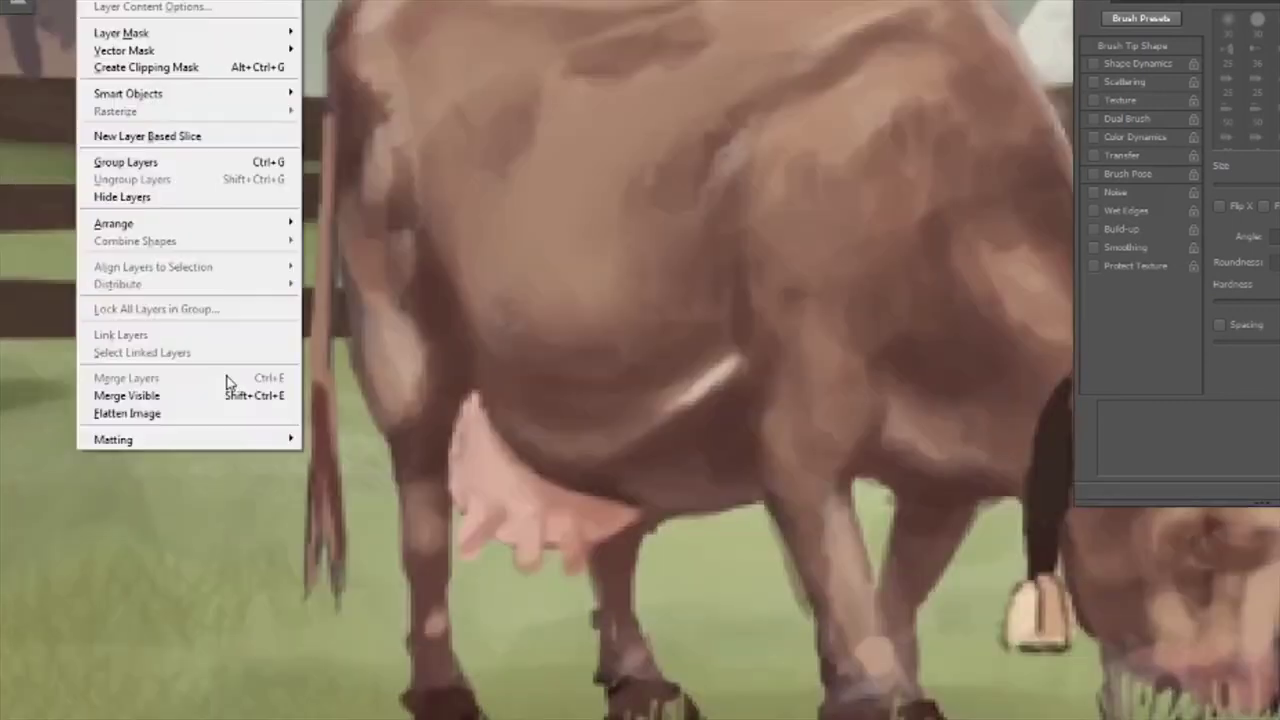
{"action": "left_click", "coordinate": [229, 386]}
{"action": "key", "text": "ctrl+minus"}
{"action": "scroll", "coordinate": [295, 502], "scroll_direction": "down", "scroll_amount": 2}
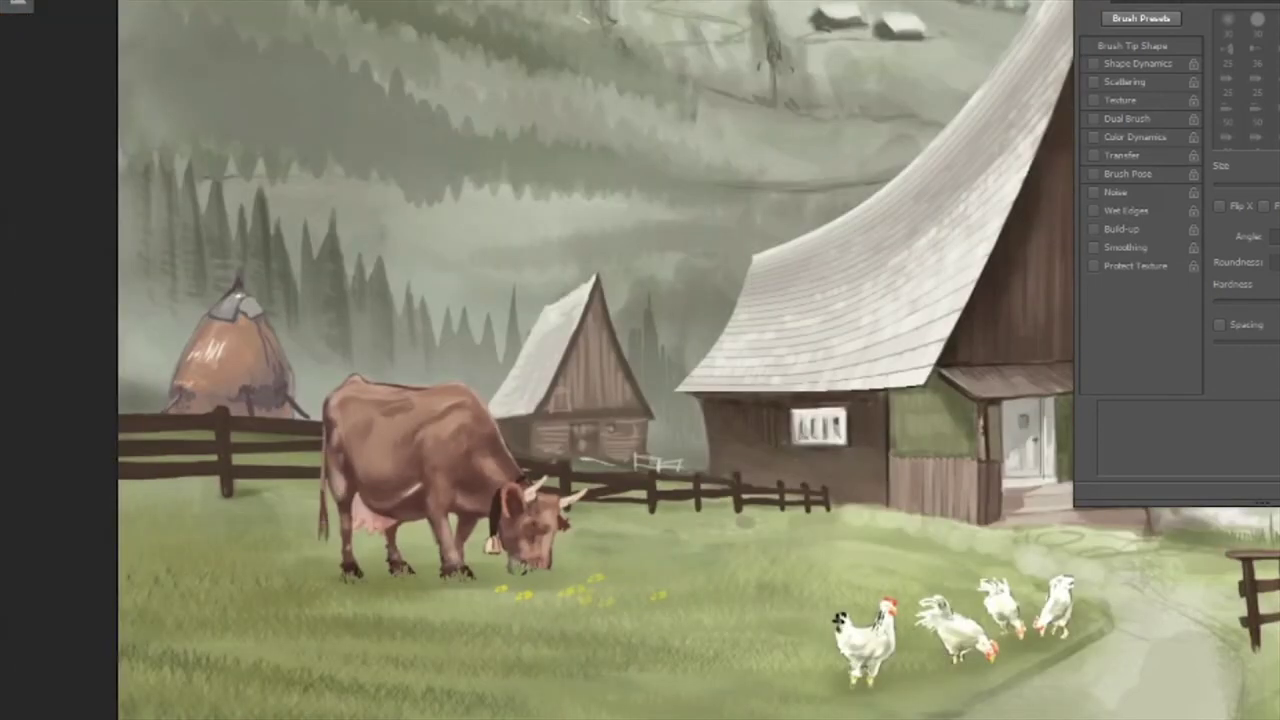
Select the cow's tail and move it slightly away from its hindquarters
{"action": "scroll", "coordinate": [324, 505], "scroll_direction": "up", "scroll_amount": 2}
{"action": "left_click_drag", "start_coordinate": [316, 377], "coordinate": [324, 432]}
{"action": "scroll", "coordinate": [324, 432], "scroll_direction": "up", "scroll_amount": 3}
{"action": "scroll", "coordinate": [330, 255], "scroll_direction": "down", "scroll_amount": 3}
{"action": "mouse_move", "coordinate": [250, 470]}
{"action": "left_mouse_down"}
{"action": "mouse_move", "coordinate": [222, 505]}
{"action": "mouse_move", "coordinate": [282, 500]}
{"action": "left_mouse_up"}
{"action": "left_click_drag", "start_coordinate": [288, 290], "coordinate": [255, 287]}
{"action": "key", "text": "Return"}
Paint the curved upper end of the tail towards the cow's rump with a smaller brush
{"action": "scroll", "coordinate": [255, 287], "scroll_direction": "up", "scroll_amount": 2}
{"action": "key", "text": "bracketleft"}
{"action": "key", "text": "bracketleft"}
{"action": "key", "text": "bracketleft"}
{"action": "key", "text": "bracketleft"}
{"action": "key", "text": "bracketleft"}
{"action": "mouse_move", "coordinate": [290, 270]}
{"action": "left_mouse_down"}
{"action": "mouse_move", "coordinate": [318, 172]}
{"action": "mouse_move", "coordinate": [330, 158]}
{"action": "mouse_move", "coordinate": [330, 178]}
{"action": "mouse_move", "coordinate": [310, 190]}
{"action": "mouse_move", "coordinate": [345, 157]}
{"action": "left_mouse_up"}
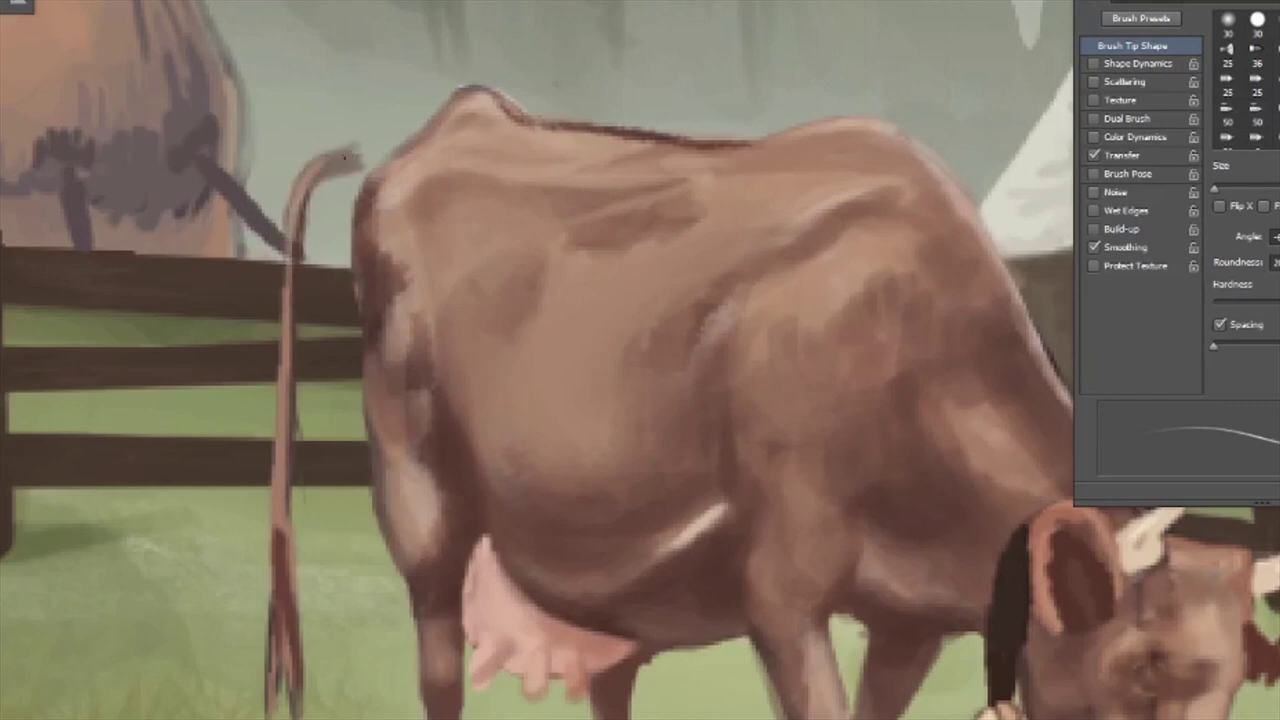
Warp the cow's tail so that it joins the rump and hangs along the hind leg
{"action": "key", "text": "ctrl+0"}
{"action": "key", "text": "ctrl+t"}
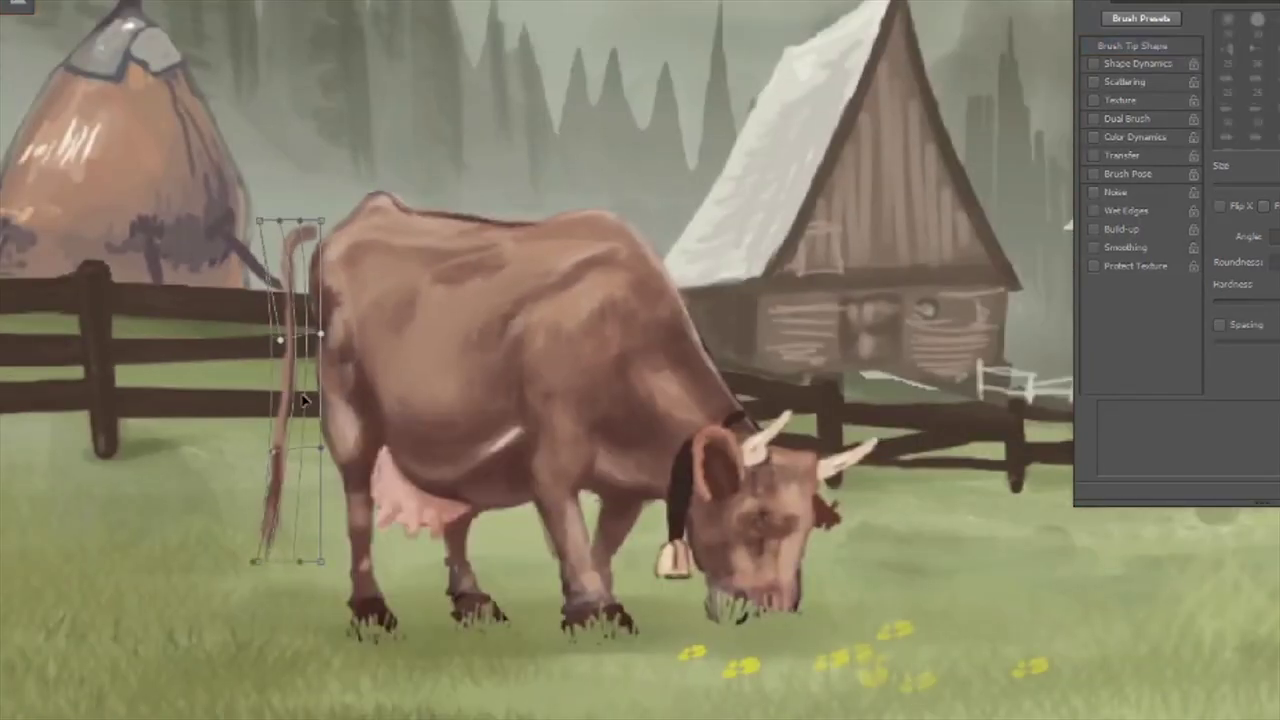
{"action": "left_click_drag", "start_coordinate": [310, 530], "coordinate": [332, 275]}
{"action": "mouse_move", "coordinate": [460, 640]}
{"action": "left_mouse_down"}
{"action": "mouse_move", "coordinate": [506, 685]}
{"action": "mouse_move", "coordinate": [650, 690]}
{"action": "left_mouse_up"}
{"action": "key", "text": "Return"}
Outline the rooftop cat and its tail with the Lasso and fill the selection with the foreground colour
{"action": "key", "text": "ctrl+0"}
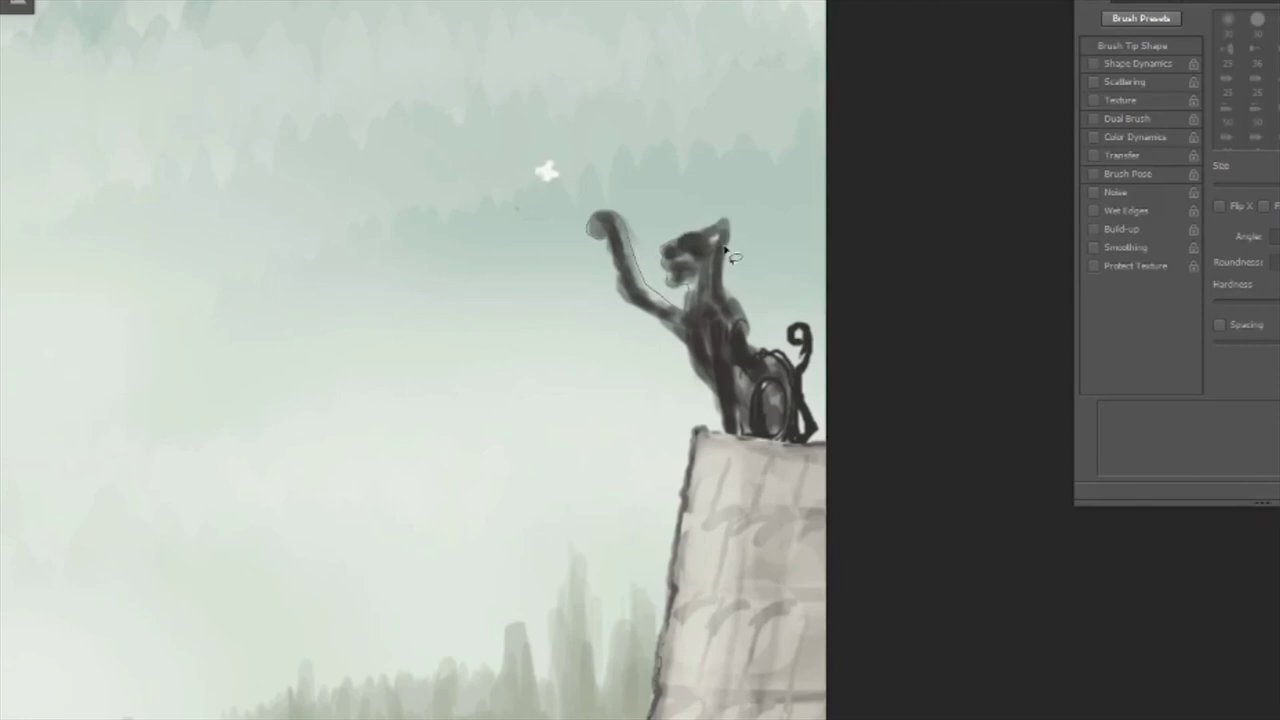
{"action": "left_click", "coordinate": [597, 240]}
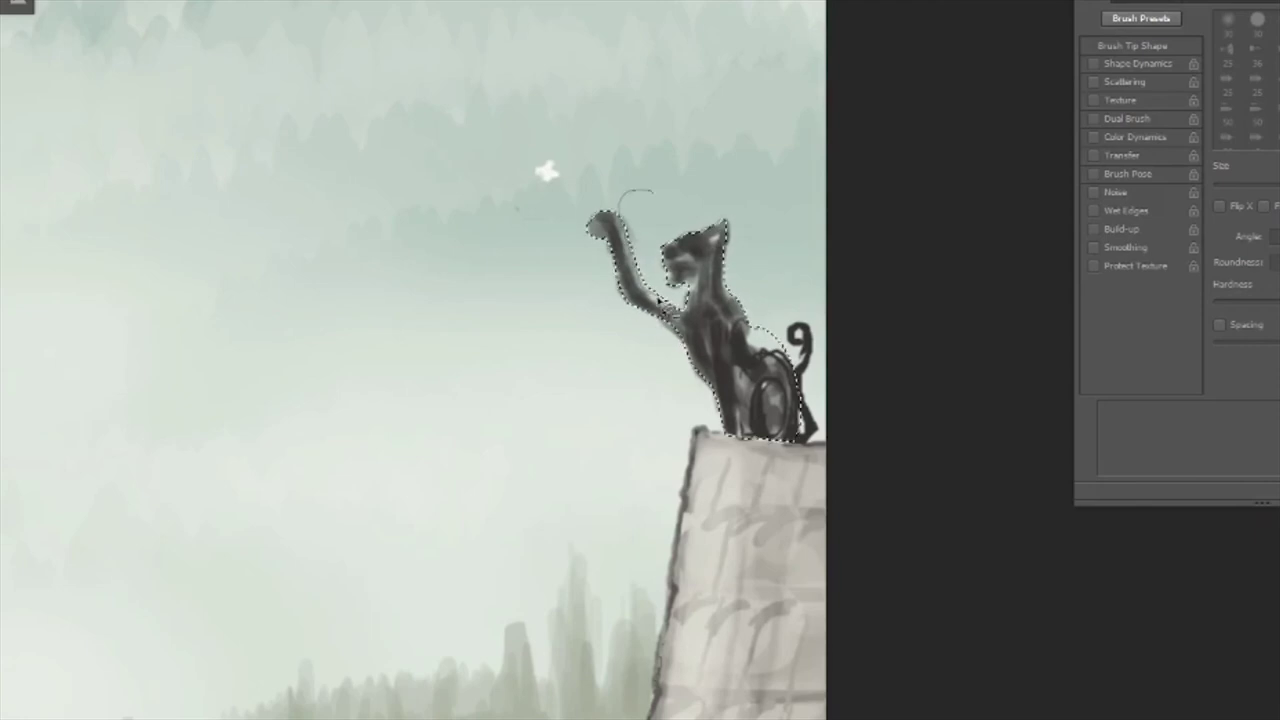
{"action": "left_click", "coordinate": [776, 330], "text": "shift"}
{"action": "left_click_drag", "start_coordinate": [825, 375], "coordinate": [814, 440]}
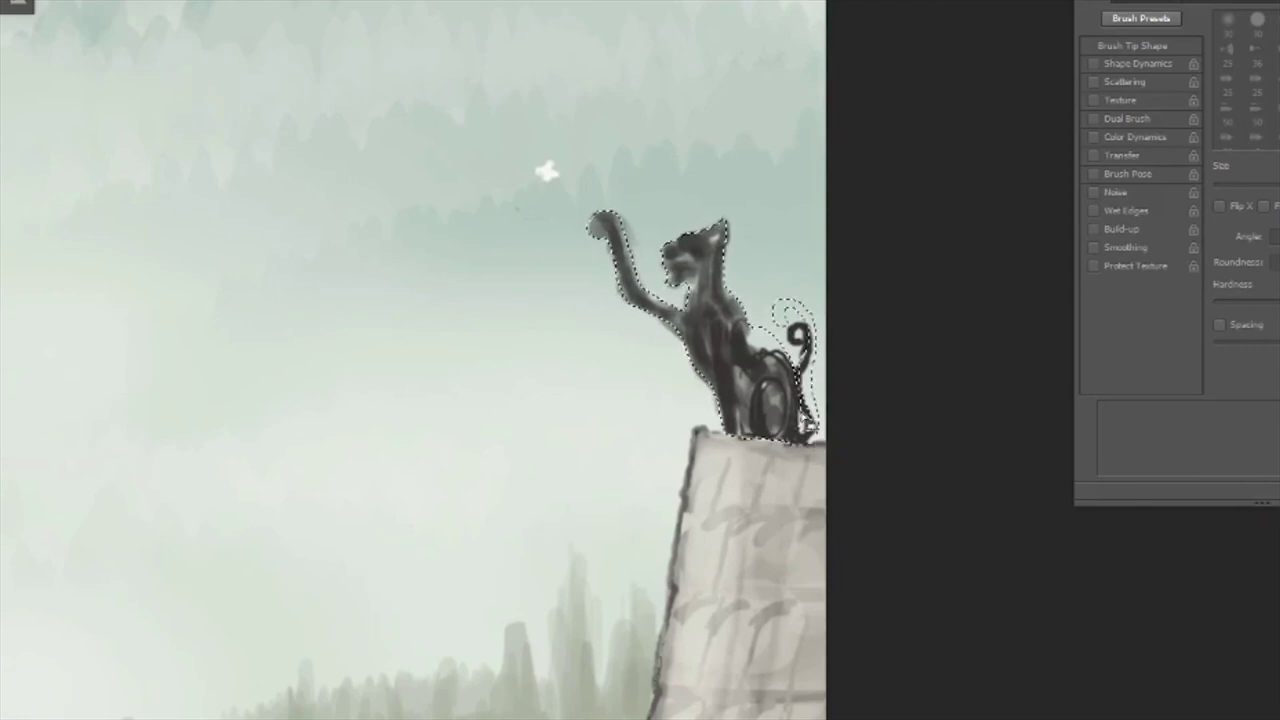
{"action": "key", "text": "alt+BackSpace"}
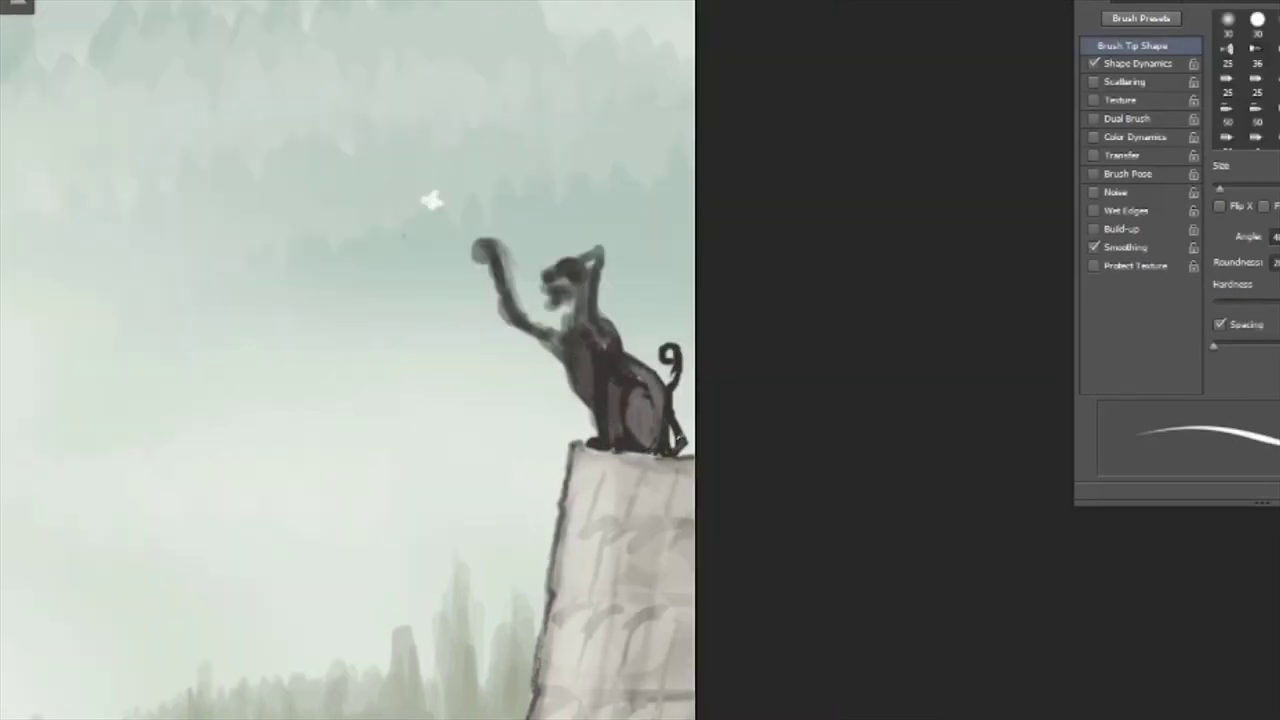
Turn off Brush Projection in the brush's Shape Dynamics settings, leaving Flip X Jitter off
{"action": "left_click", "coordinate": [1137, 63]}
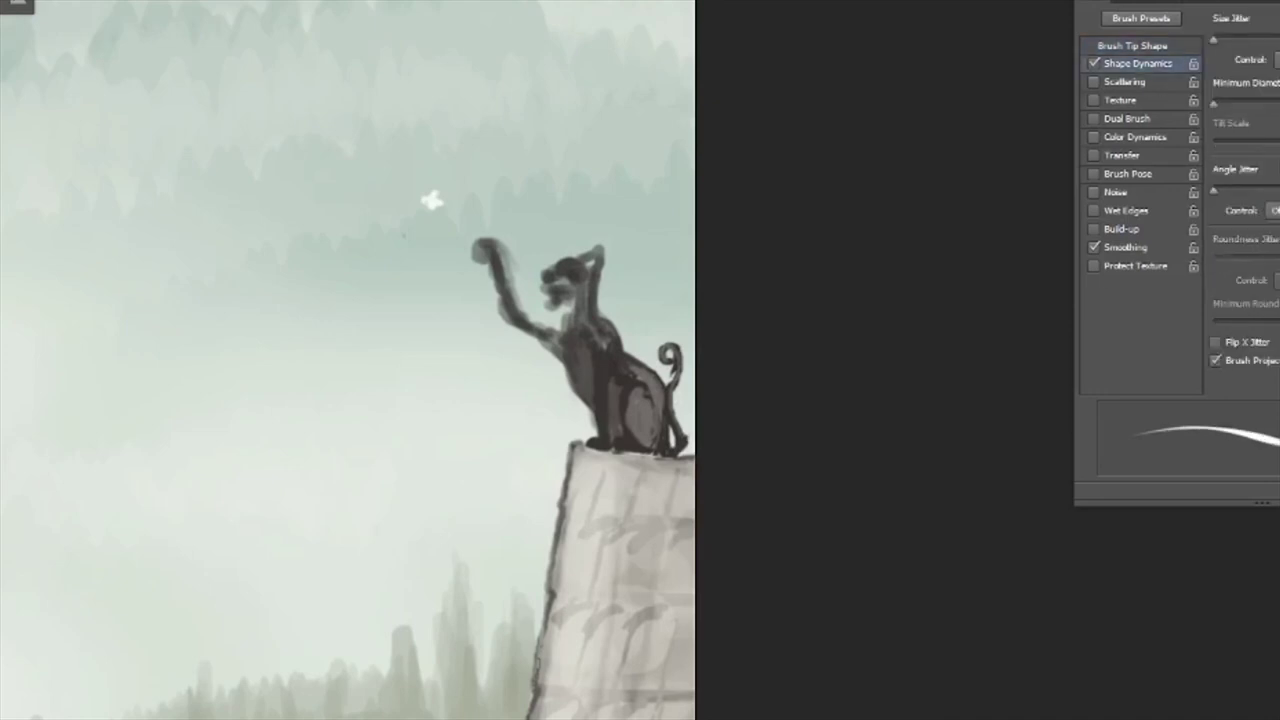
{"action": "left_click", "coordinate": [1216, 342]}
{"action": "left_click", "coordinate": [1216, 360]}
{"action": "left_click", "coordinate": [1274, 210]}
{"action": "left_click", "coordinate": [1265, 212]}
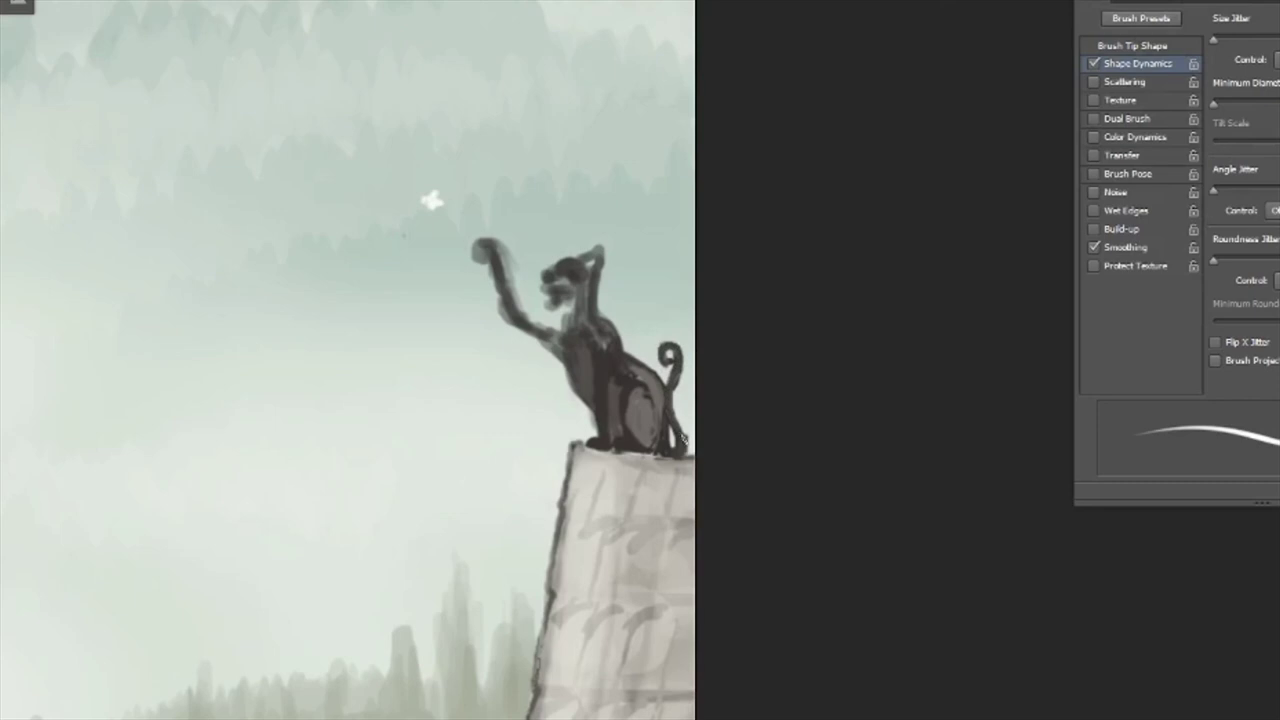
Undo the last stroke and repaint the cat's tail as a longer, smooth curve with a hooked tip
{"action": "key", "text": "ctrl+z"}
{"action": "mouse_move", "coordinate": [652, 384]}
{"action": "left_mouse_down"}
{"action": "mouse_move", "coordinate": [688, 322]}
{"action": "mouse_move", "coordinate": [650, 296]}
{"action": "mouse_move", "coordinate": [675, 448]}
{"action": "left_mouse_up"}
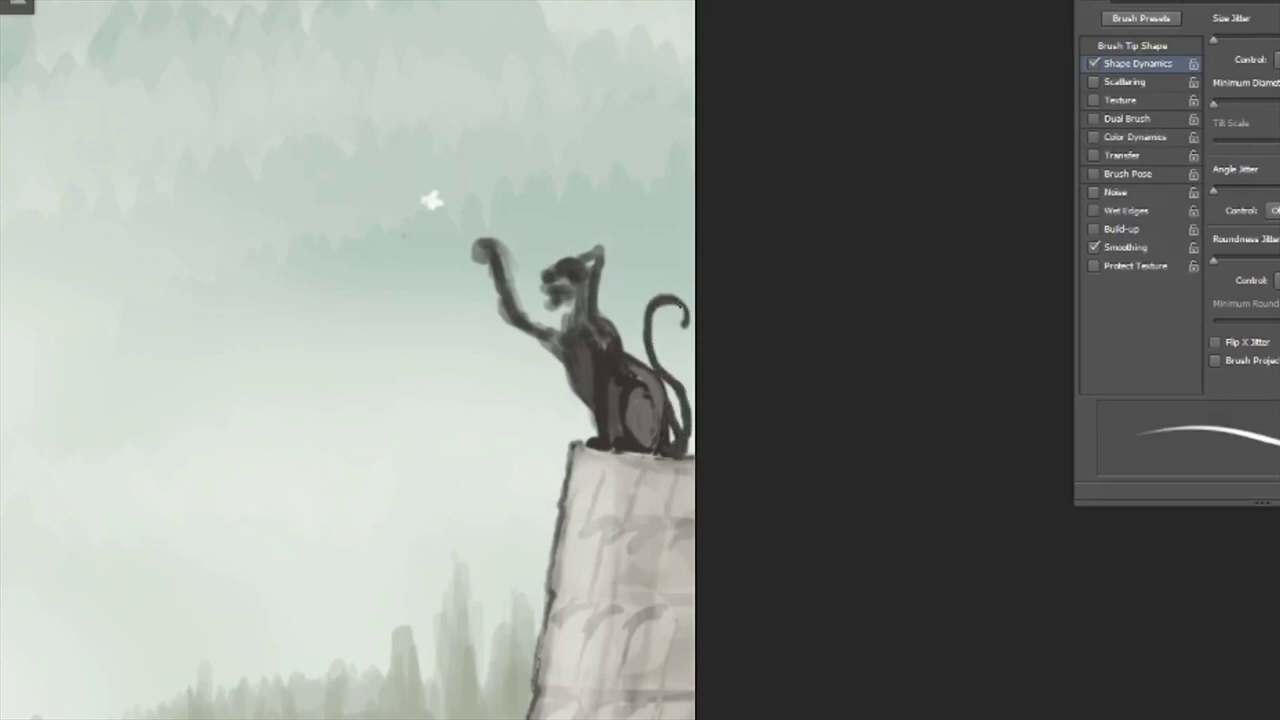
{"action": "left_click_drag", "start_coordinate": [678, 380], "coordinate": [684, 440]}
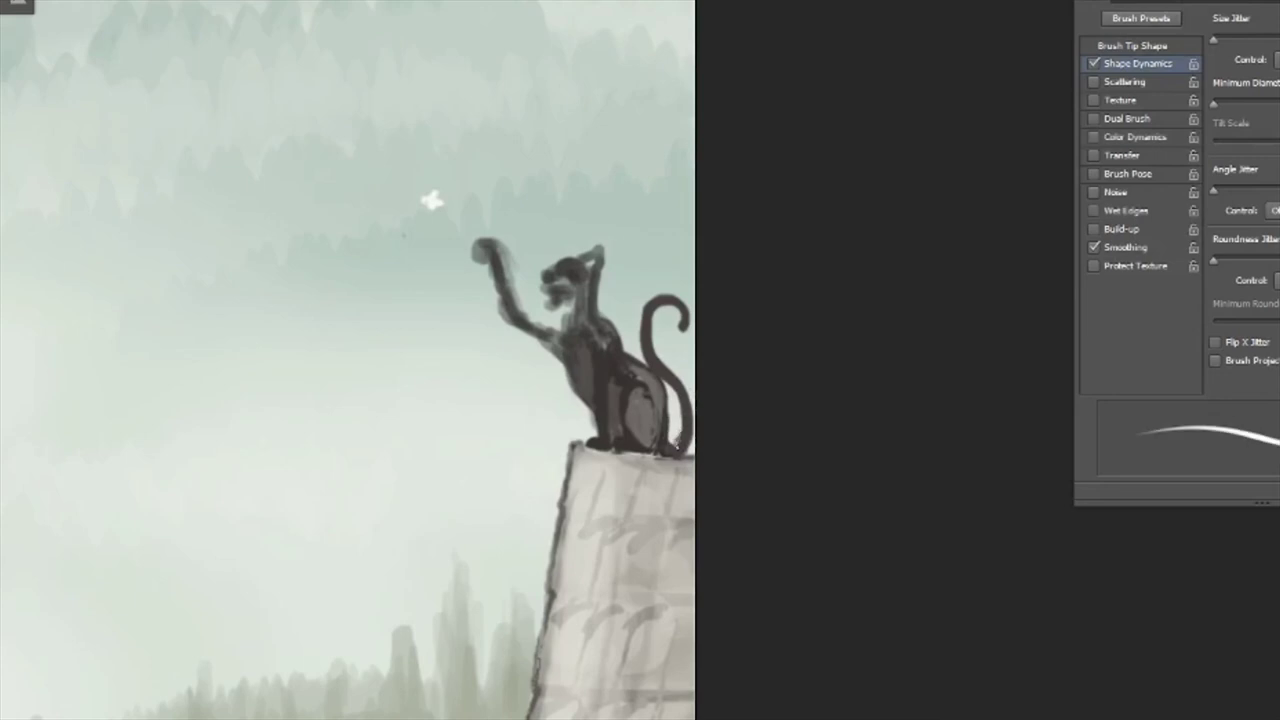
Paint the cat's face, neck and raised foreleg more solidly and refine the shape of its ear
{"action": "left_click_drag", "start_coordinate": [556, 284], "coordinate": [588, 316]}
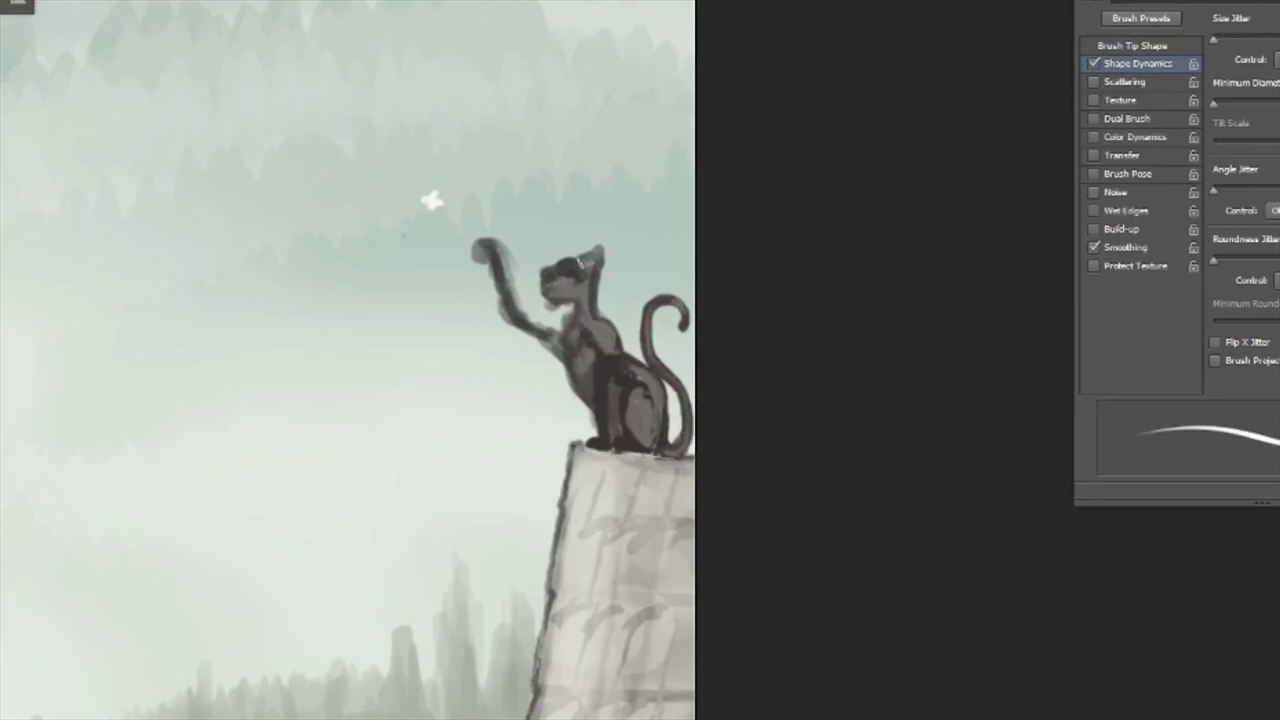
{"action": "left_click_drag", "start_coordinate": [512, 308], "coordinate": [484, 250]}
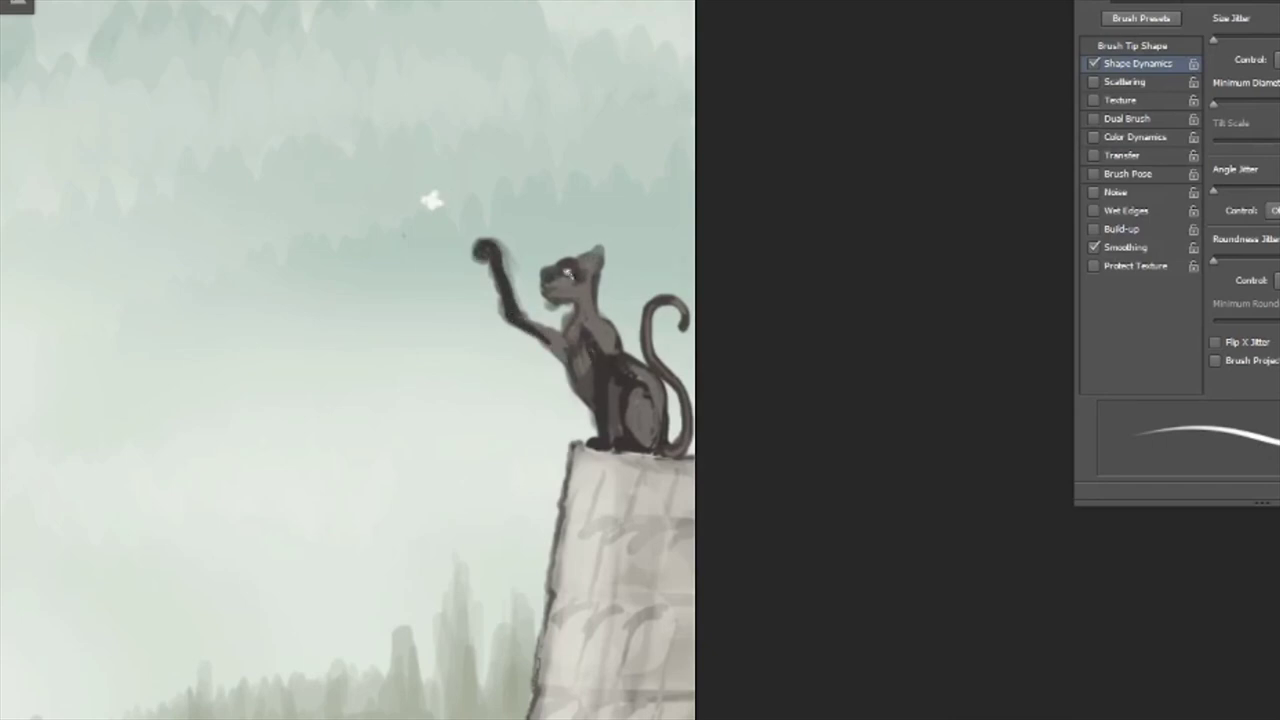
{"action": "key", "text": "ctrl+z"}
{"action": "key", "text": "e"}
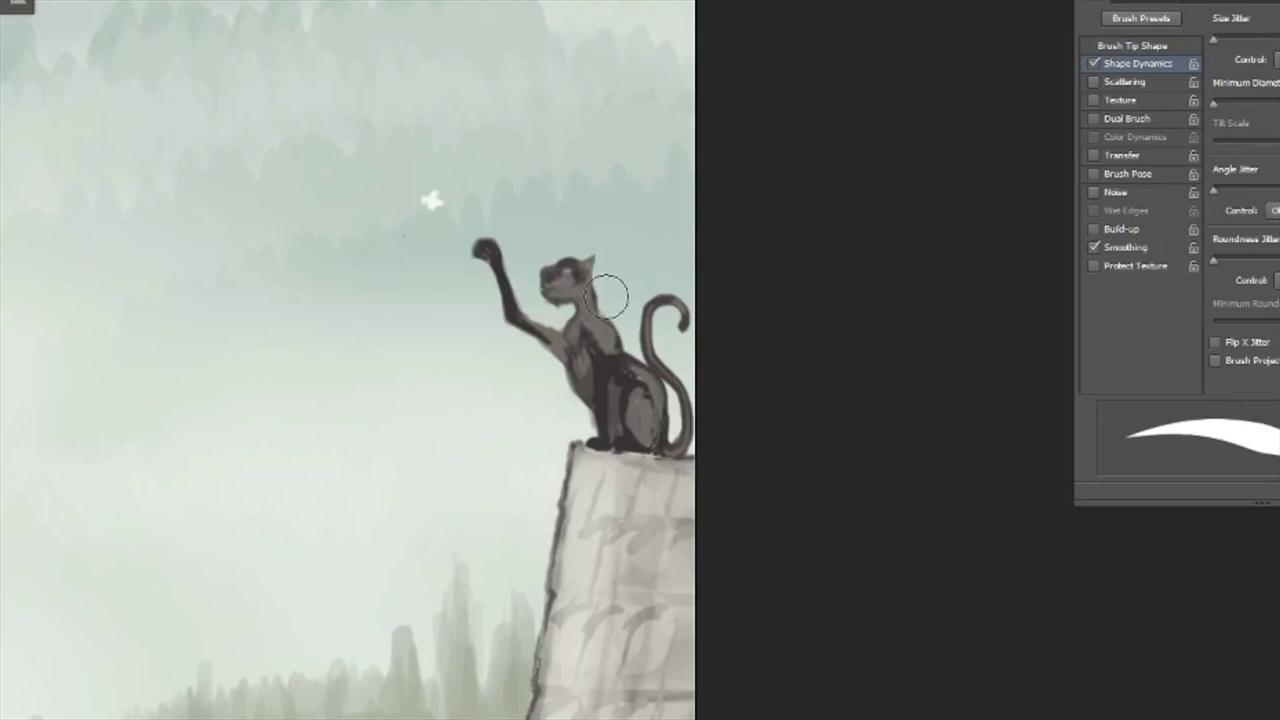
{"action": "key", "text": "b"}
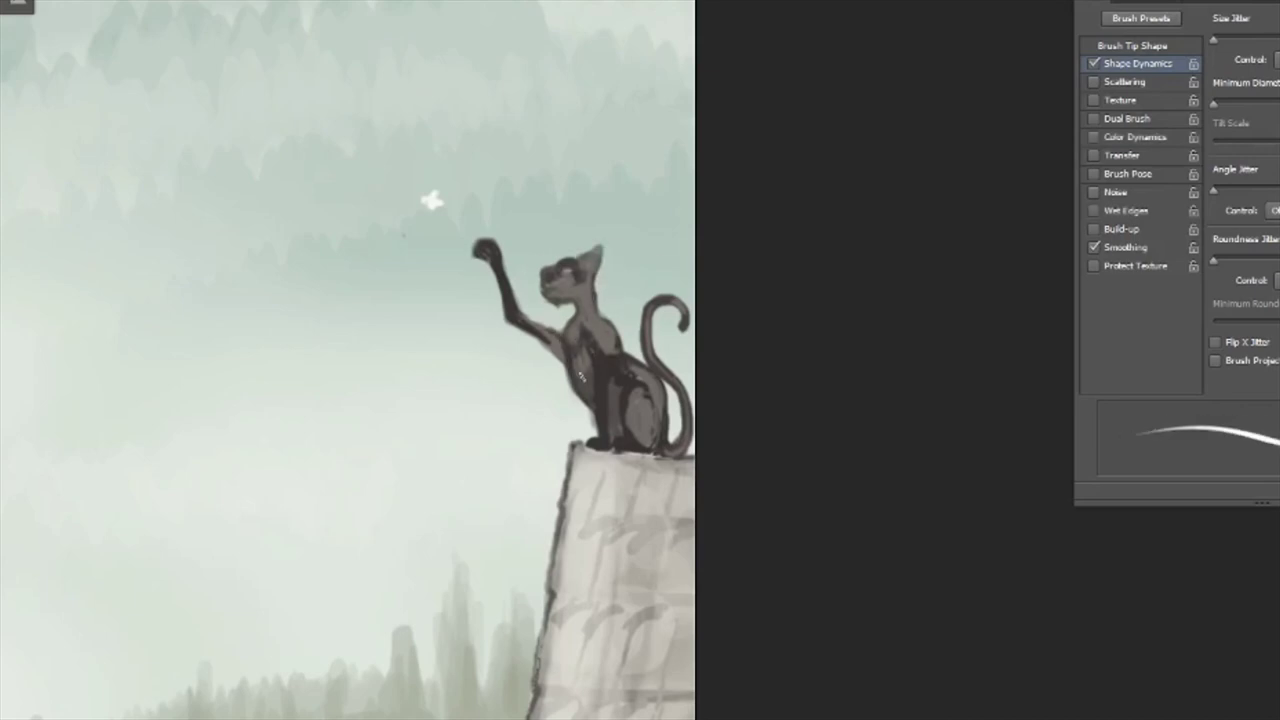
Shade the cat's body and facial details with alternating soft and fine brushes, and add its second ear
{"action": "mouse_move", "coordinate": [662, 400]}
{"action": "left_mouse_down"}
{"action": "mouse_move", "coordinate": [632, 438]}
{"action": "mouse_move", "coordinate": [661, 424]}
{"action": "left_mouse_up"}
{"action": "left_click_drag", "start_coordinate": [556, 297], "coordinate": [605, 342]}
{"action": "key", "text": "period"}
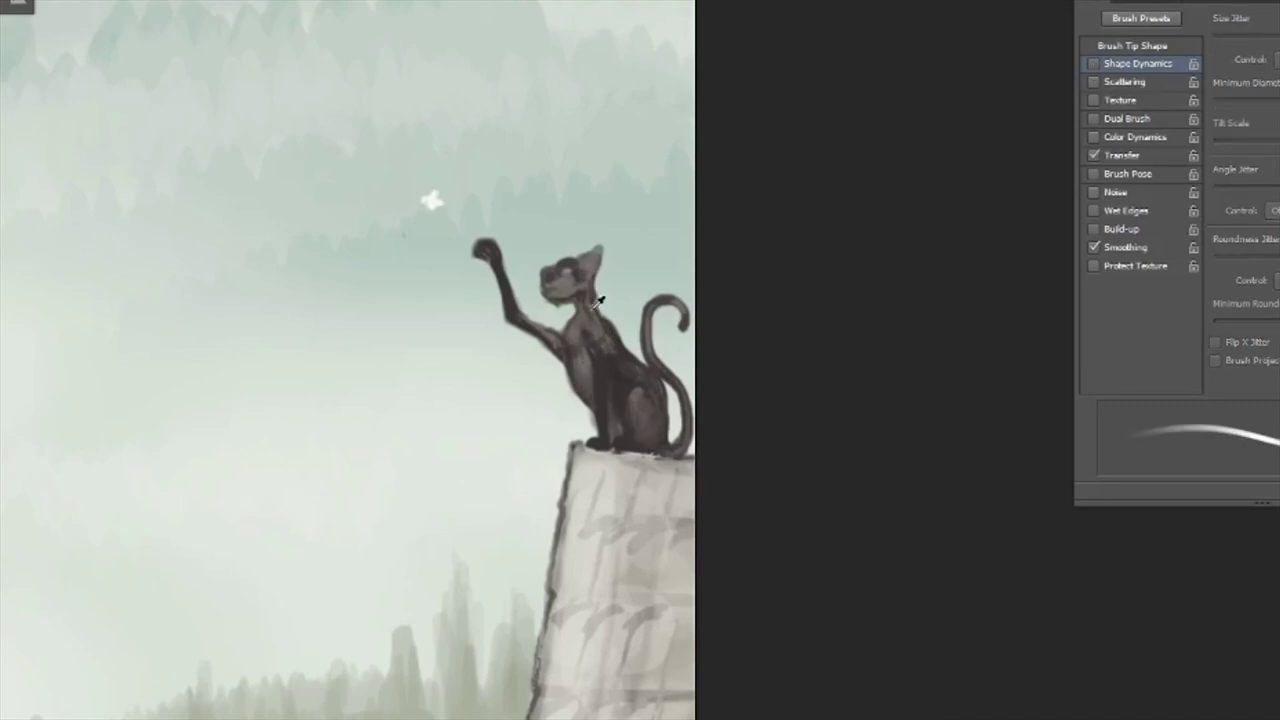
{"action": "key", "text": "comma"}
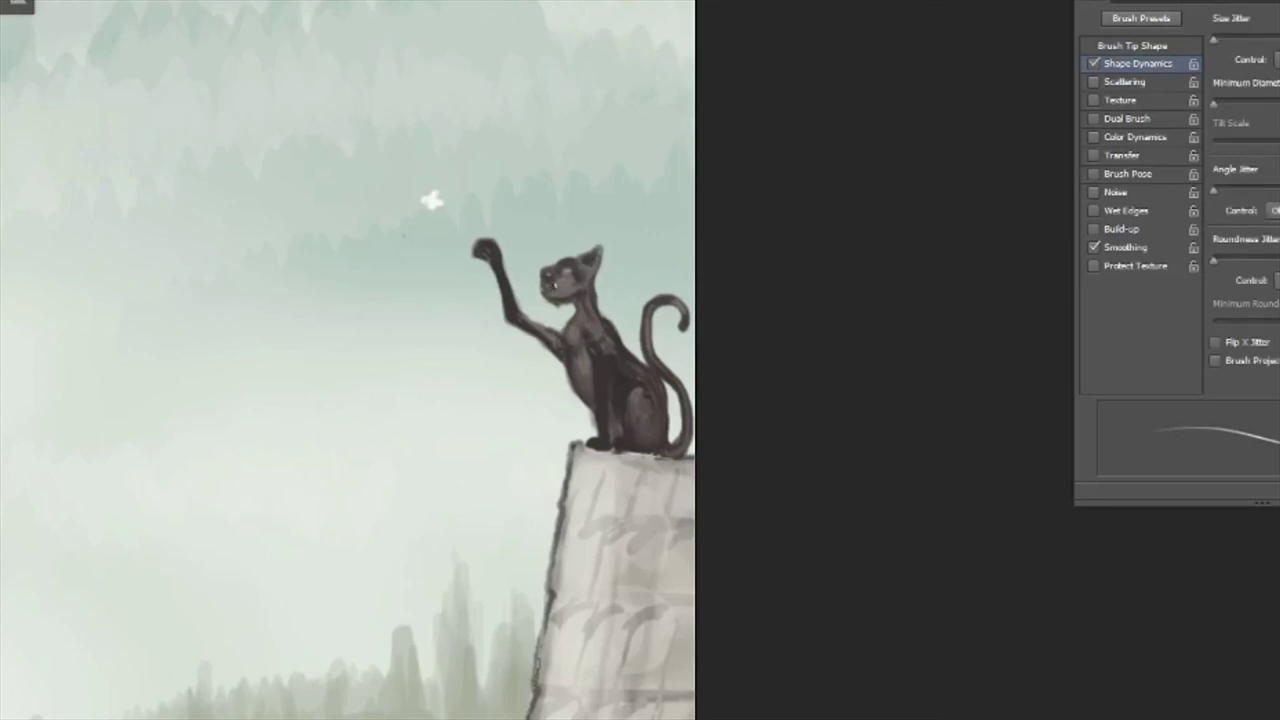
{"action": "key", "text": "period"}
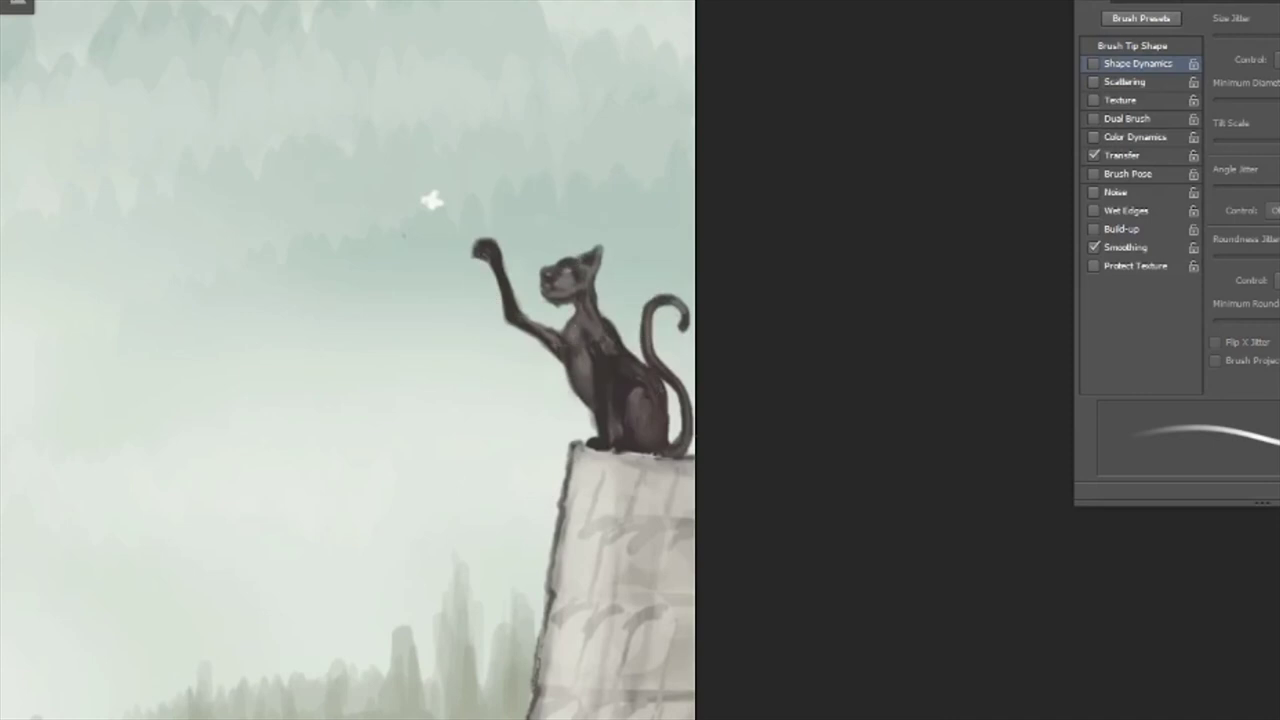
{"action": "key", "text": "comma"}
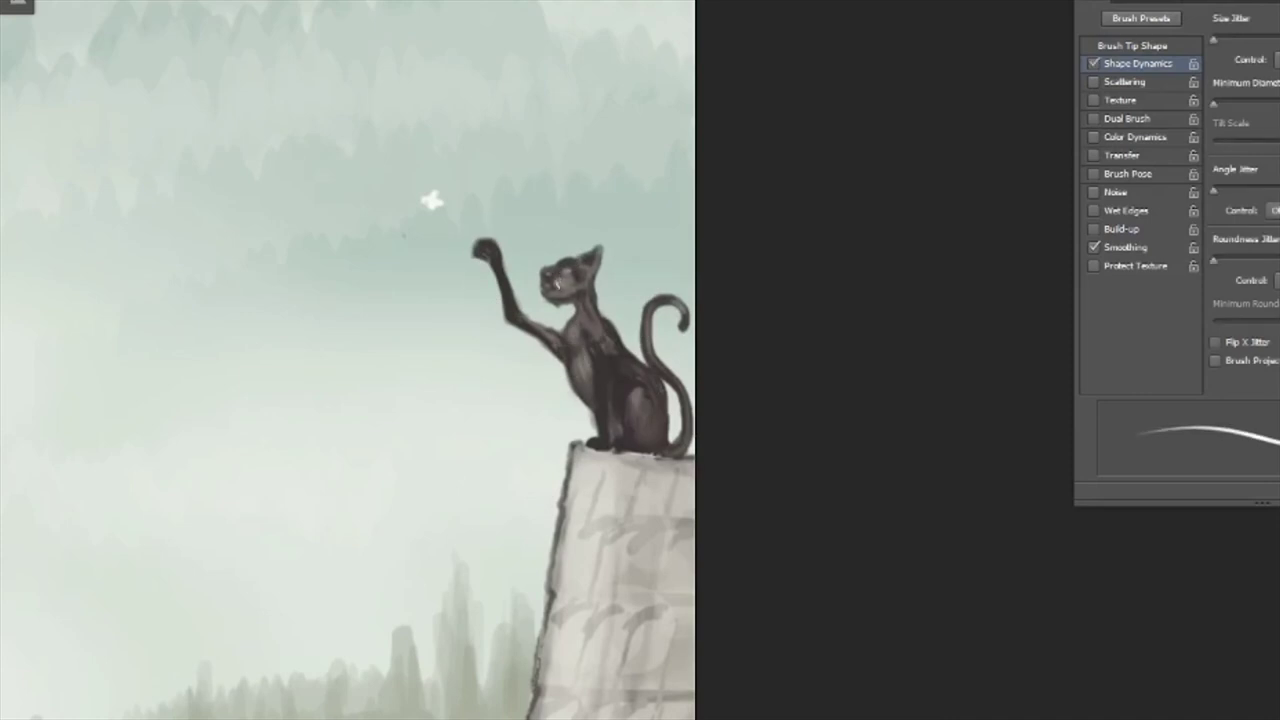
{"action": "key", "text": "comma"}
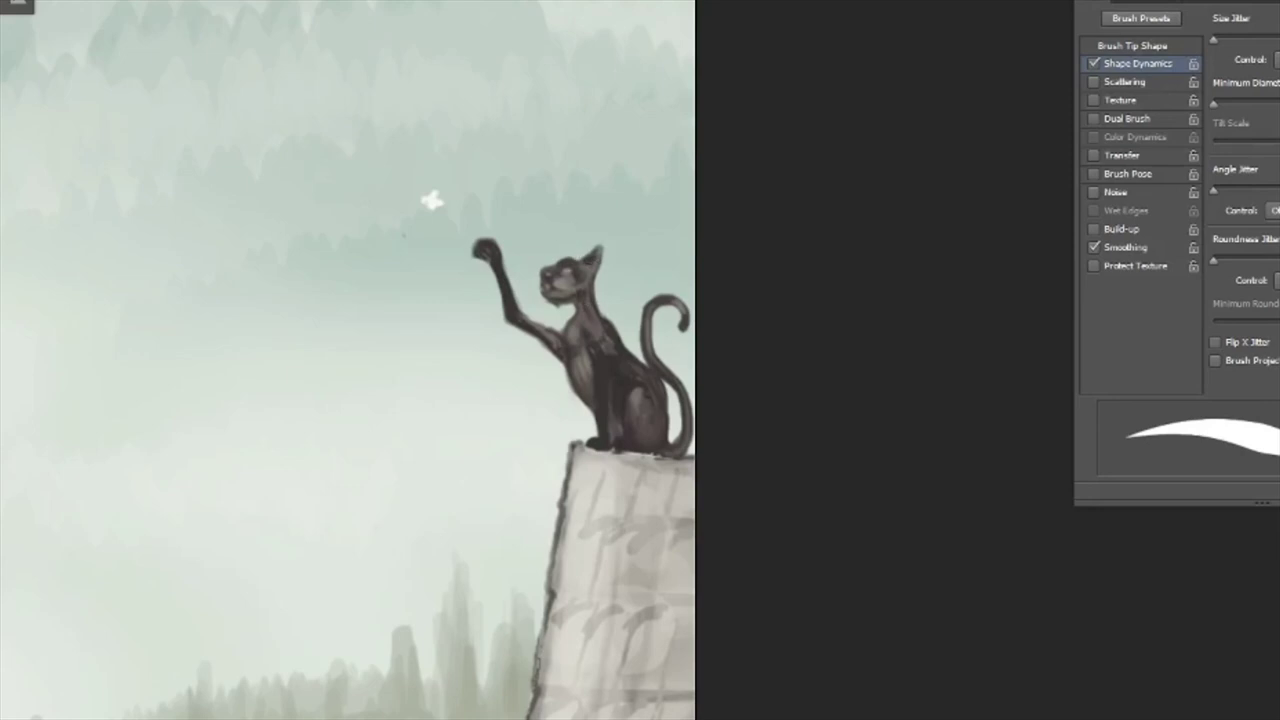
{"action": "key", "text": "comma"}
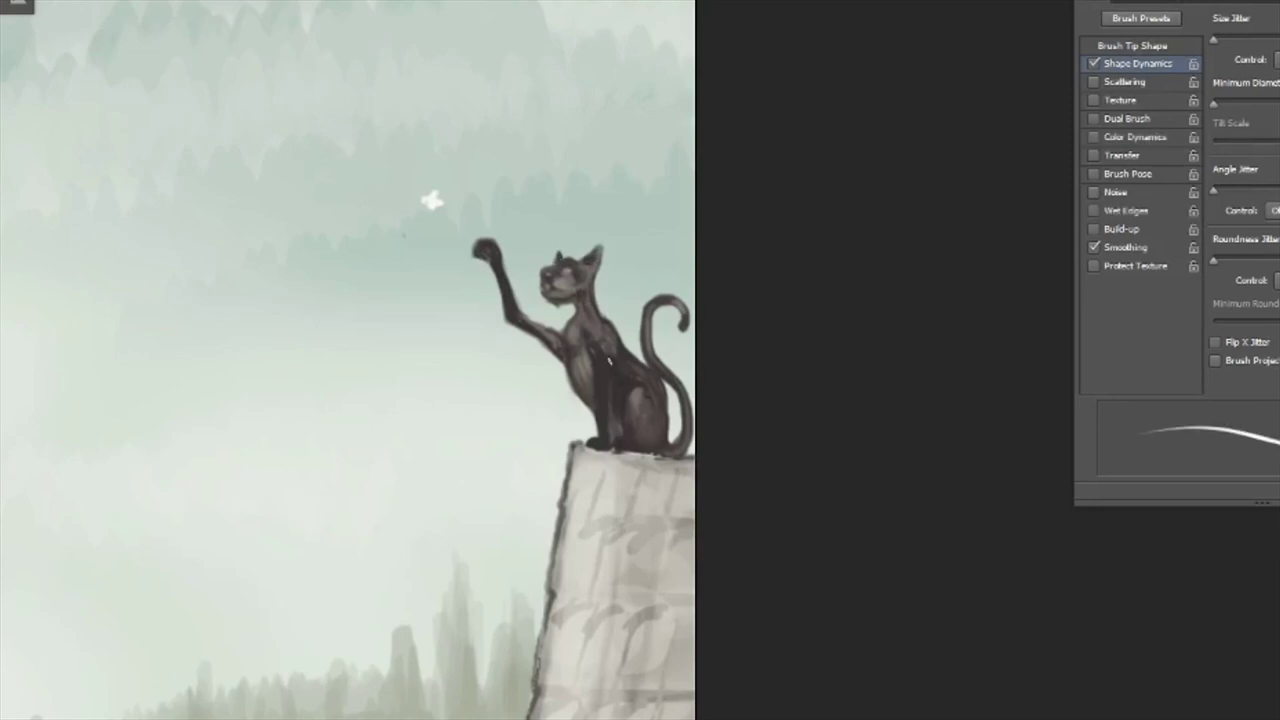
Lower the rooftop cat's raised paw towards the butterfly with Free Transform
{"action": "key", "text": "ctrl+0"}
{"action": "scroll", "coordinate": [705, 289], "scroll_direction": "up", "scroll_amount": 5}
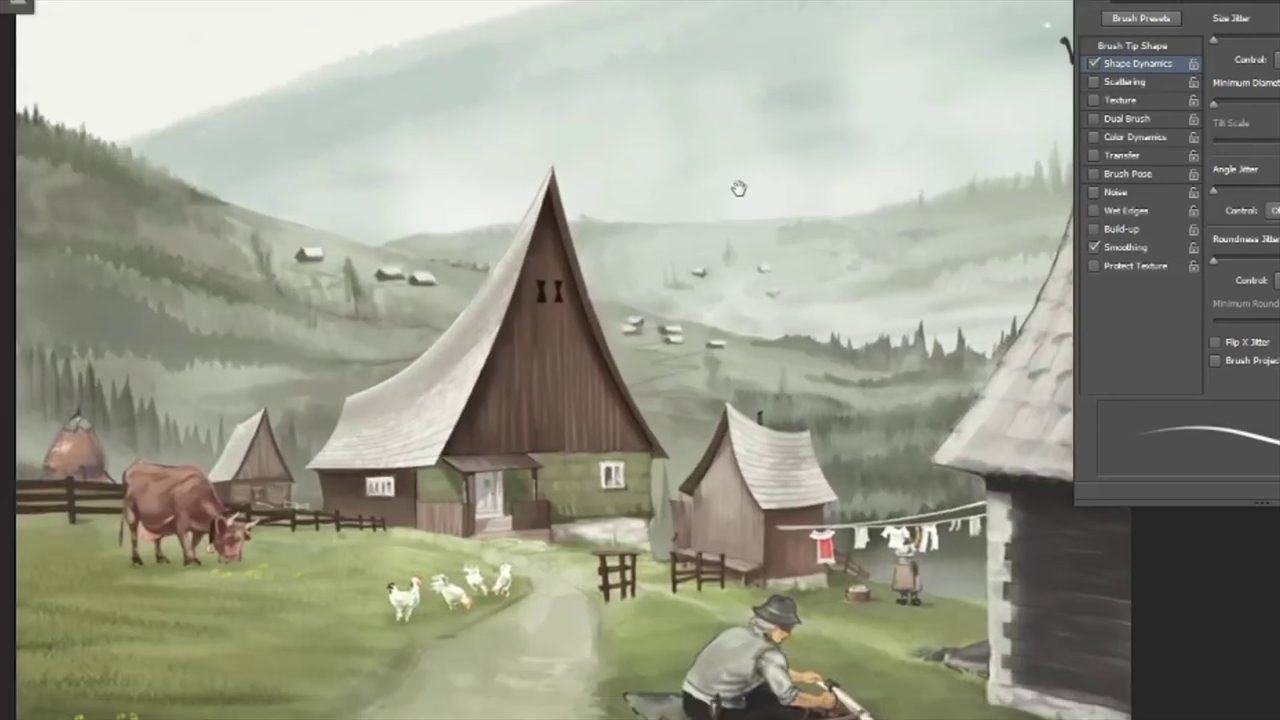
{"action": "scroll", "coordinate": [1019, 161], "scroll_direction": "up", "scroll_amount": 2}
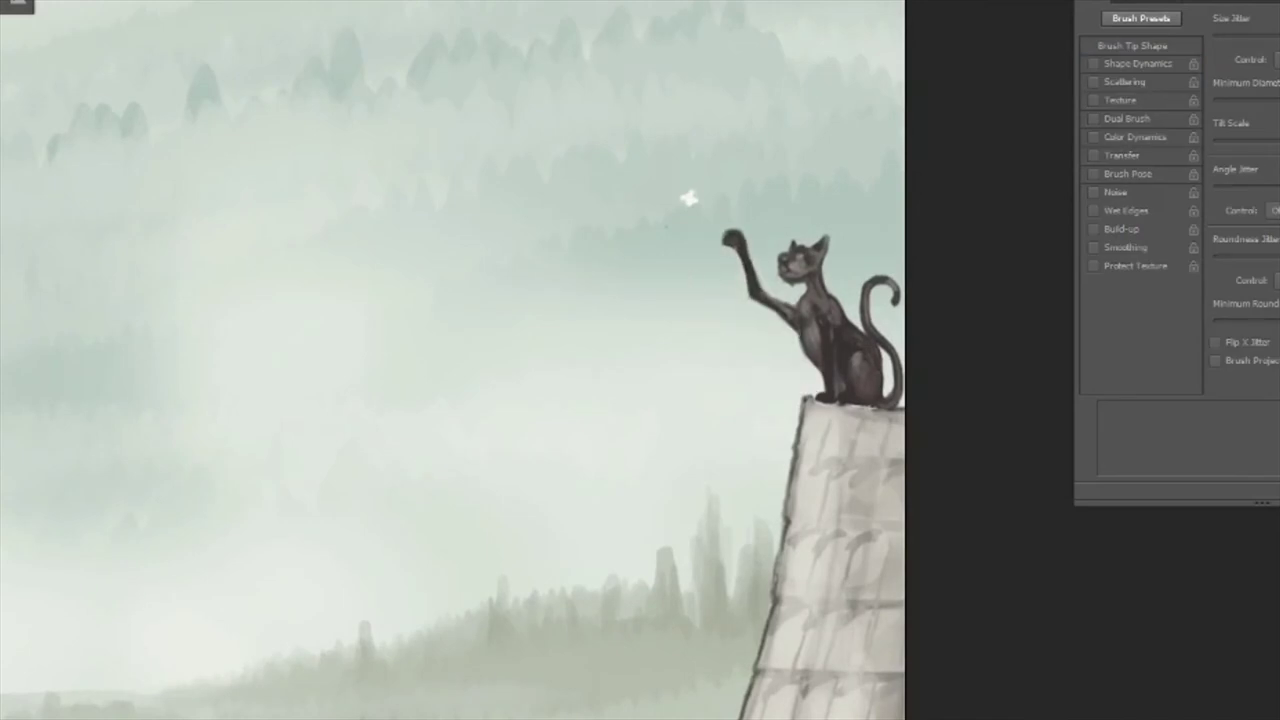
{"action": "scroll", "coordinate": [766, 300], "scroll_direction": "up", "scroll_amount": 2}
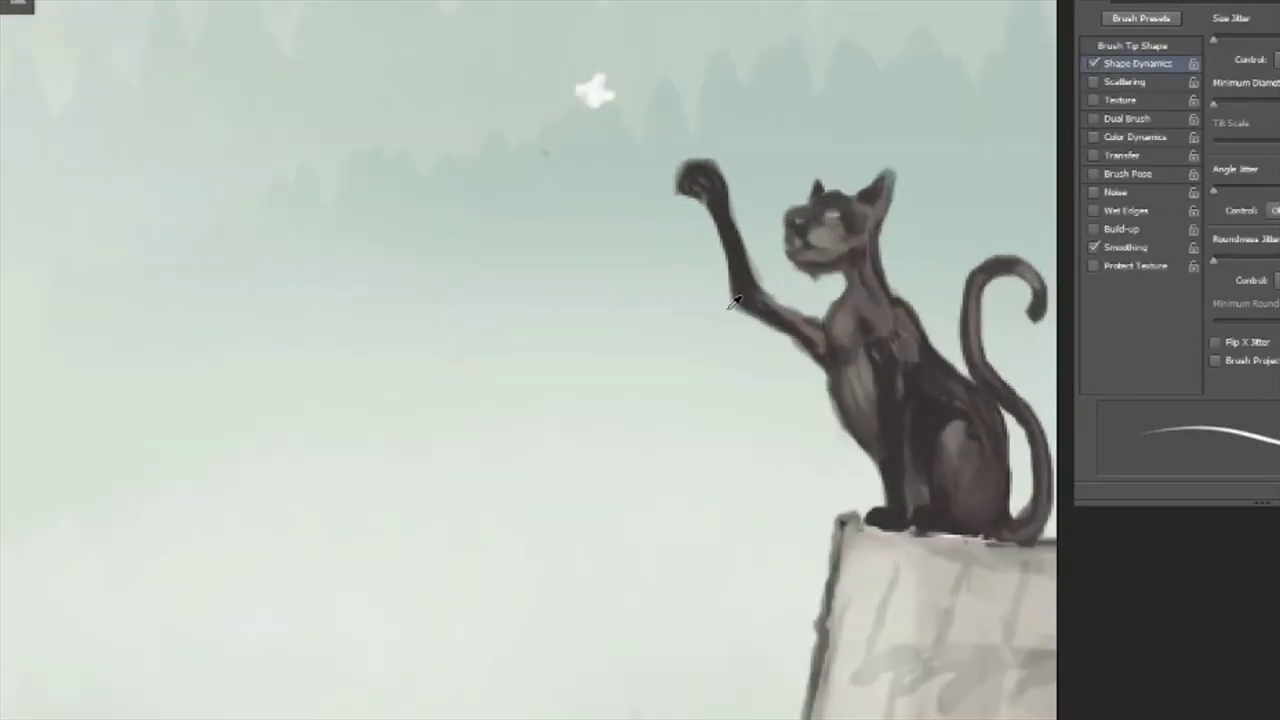
{"action": "scroll", "coordinate": [763, 345], "scroll_direction": "down", "scroll_amount": 2}
{"action": "key", "text": "ctrl+t"}
{"action": "left_click_drag", "start_coordinate": [660, 330], "coordinate": [523, 374]}
{"action": "key", "text": "Return"}
{"action": "key", "text": "ctrl+0"}
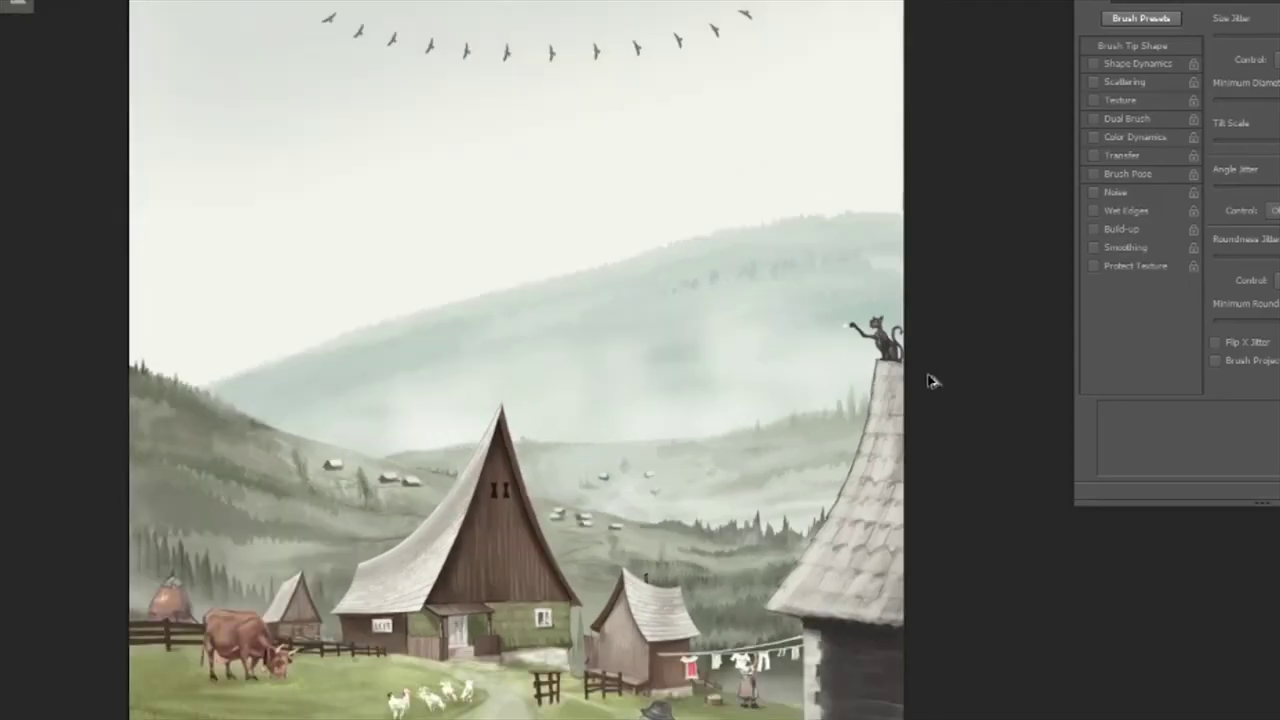